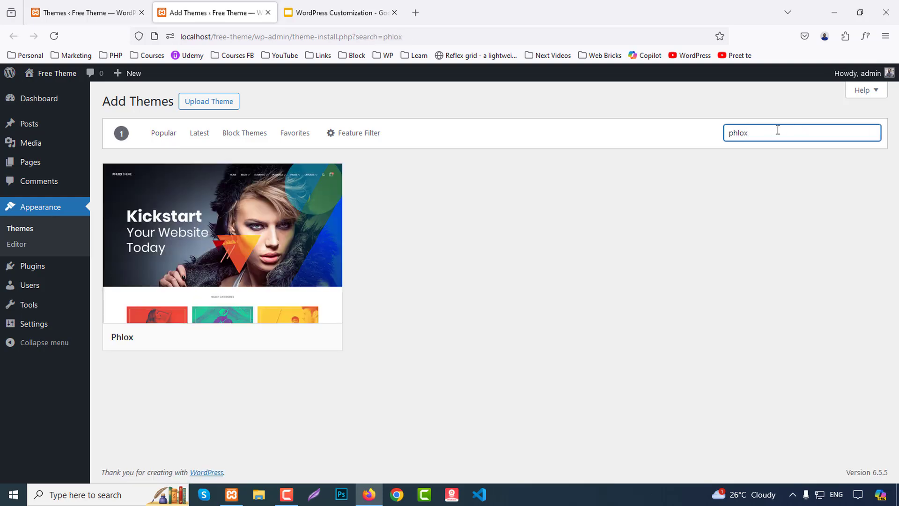
- Open the details and preview of the Phlox theme and read through its description
mouse_move(176, 302)
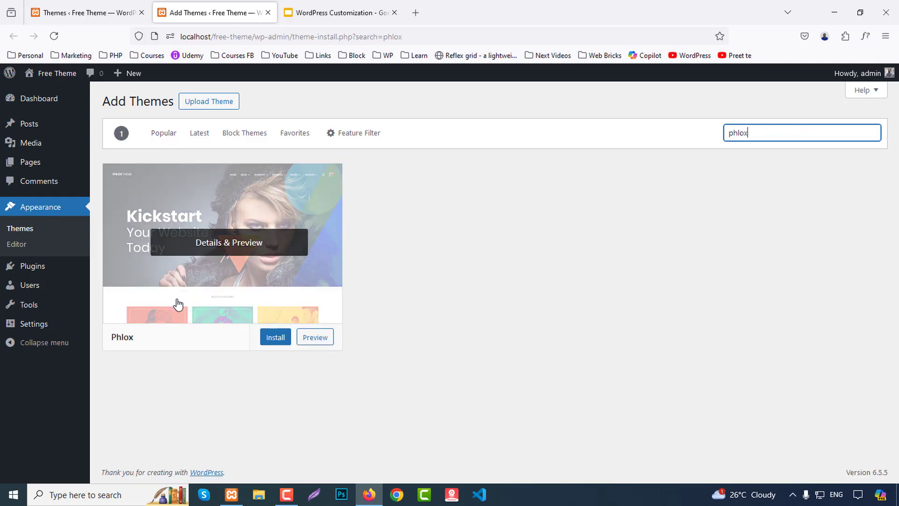
left_click(227, 251)
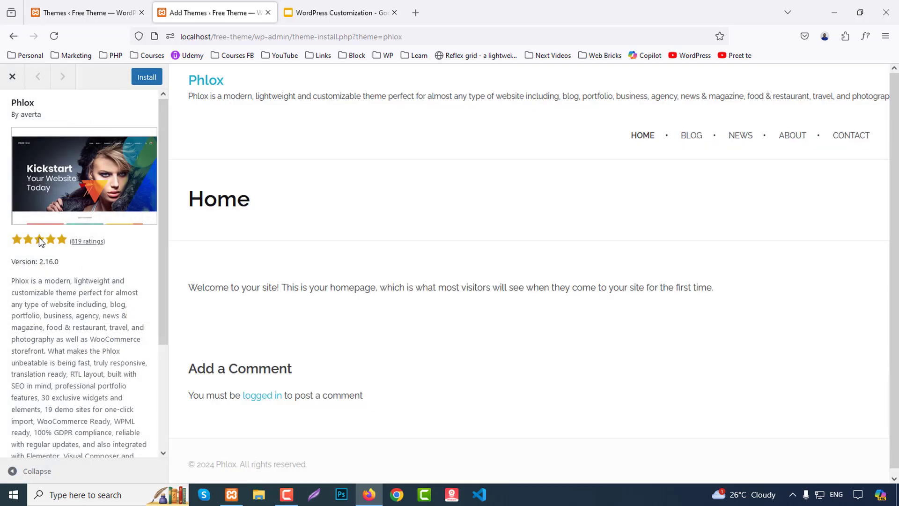
scroll(39, 262, "down", 3)
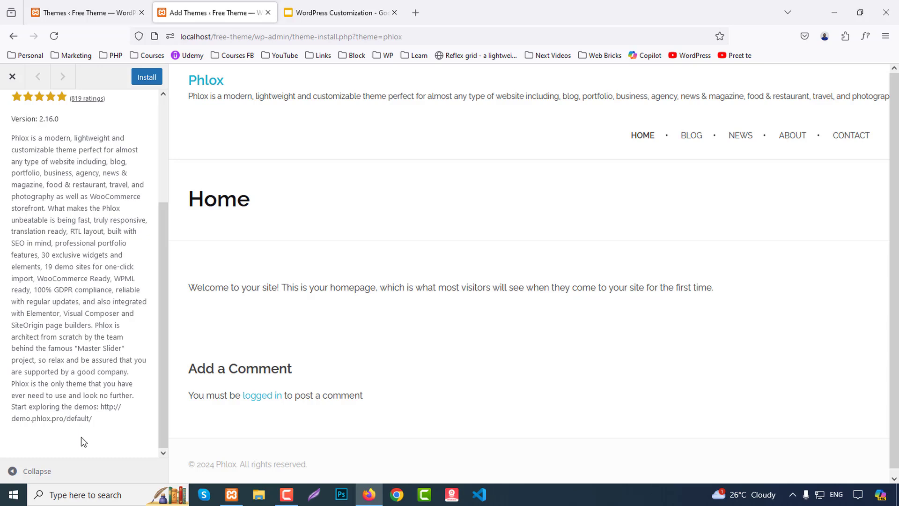
left_click_drag(101, 407, 109, 420)
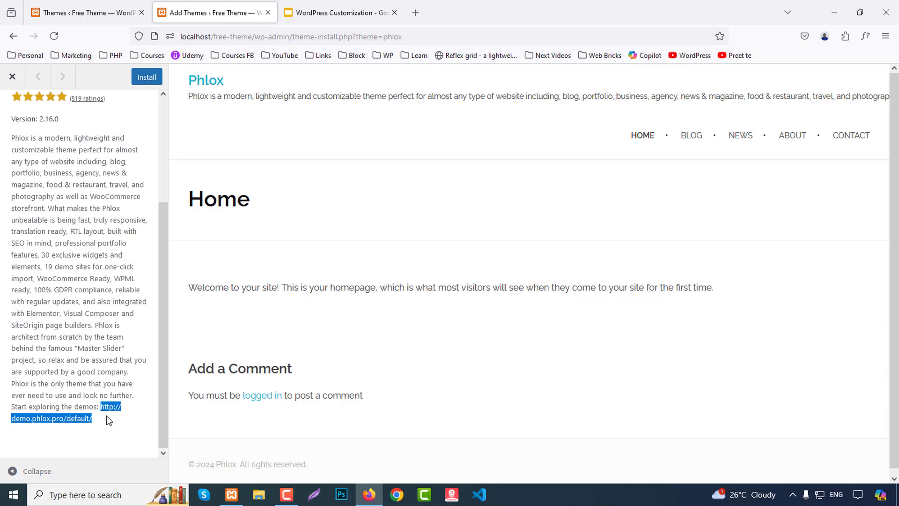
right_click(80, 415)
left_click(132, 198)
left_click(362, 2)
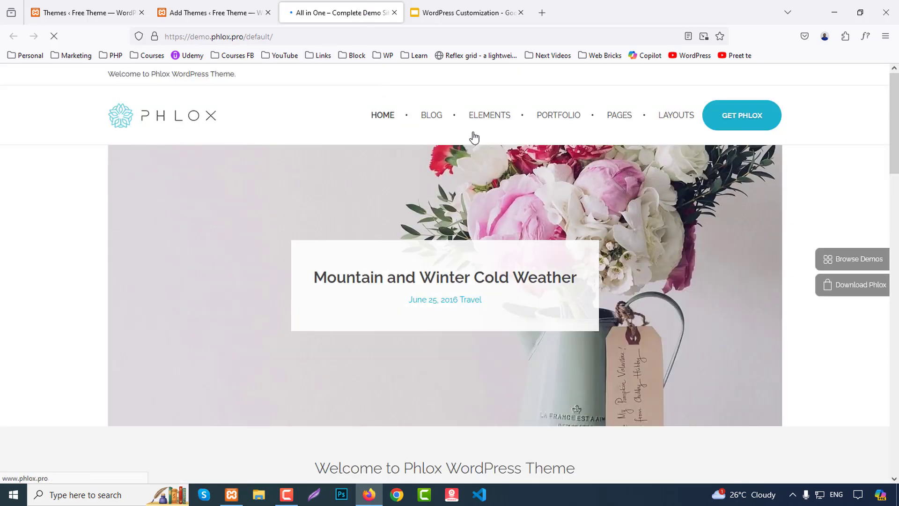
scroll(883, 314, "down", 10)
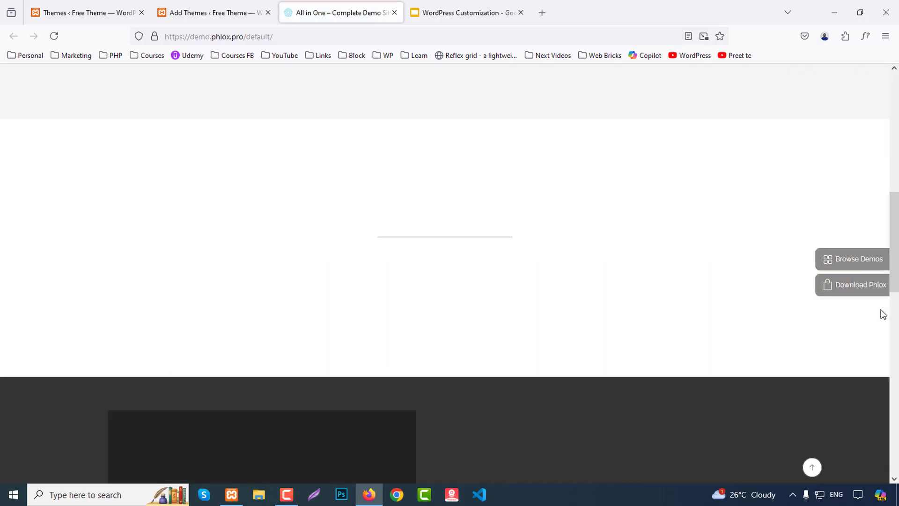
scroll(857, 286, "up", 10)
key("ctrl+w")
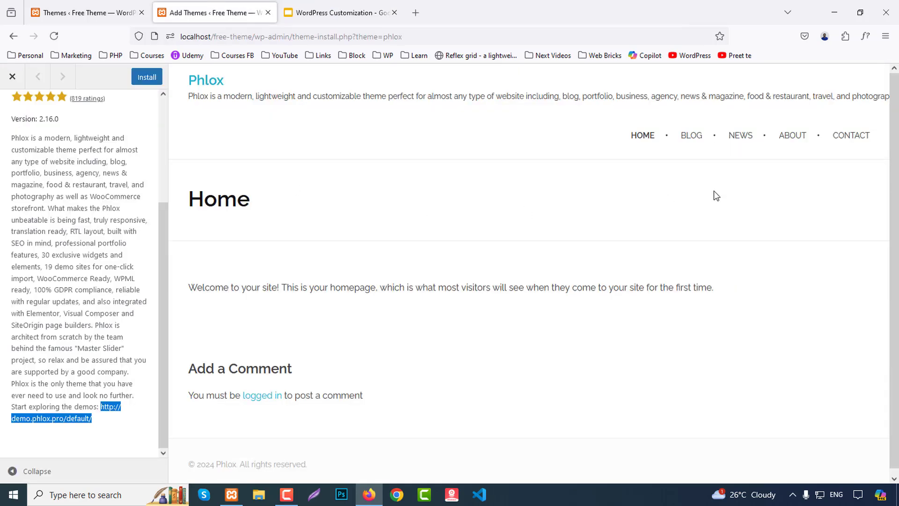
- Install the Phlox theme and activate it once the installation finishes
left_click(139, 80)
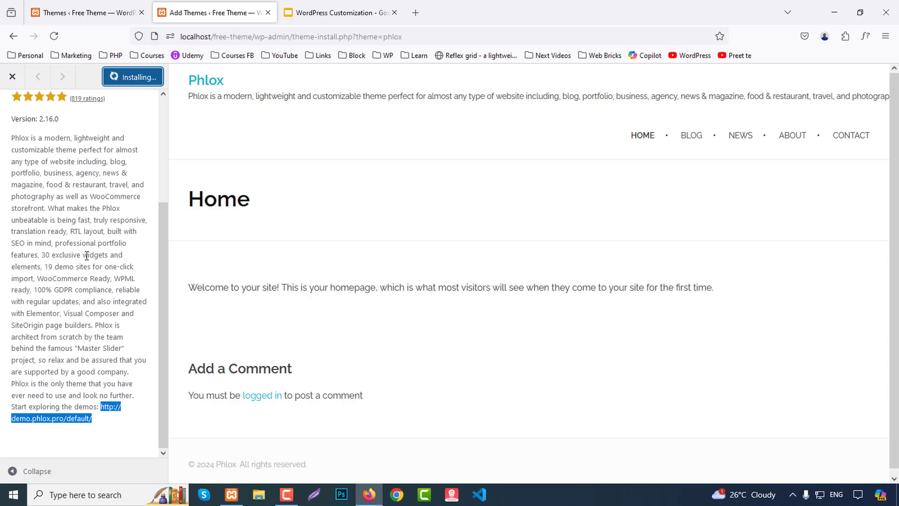
scroll(84, 253, "up", 3)
scroll(80, 251, "down", 1)
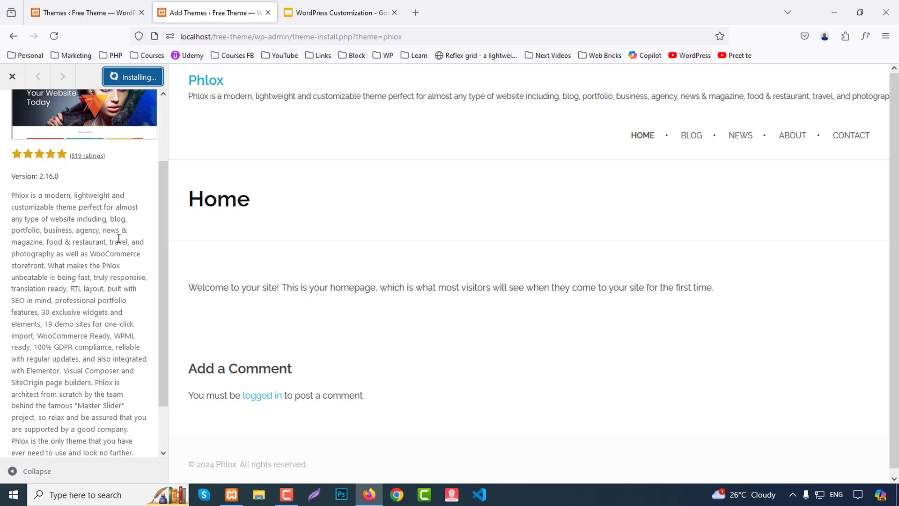
scroll(68, 330, "down", 2)
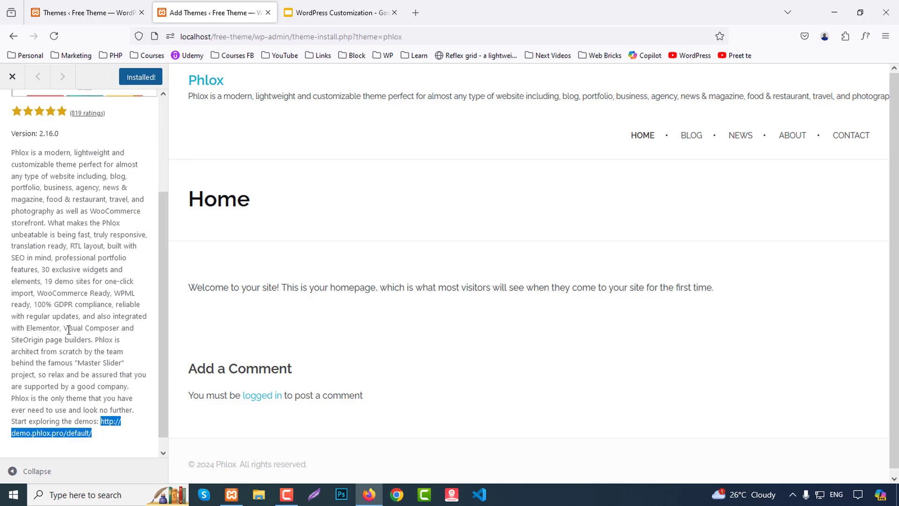
scroll(66, 282, "up", 3)
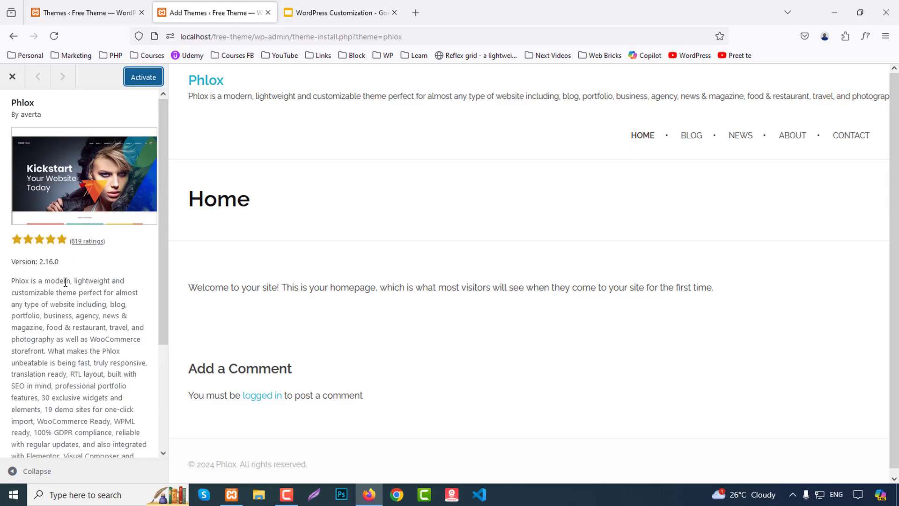
left_click(143, 84)
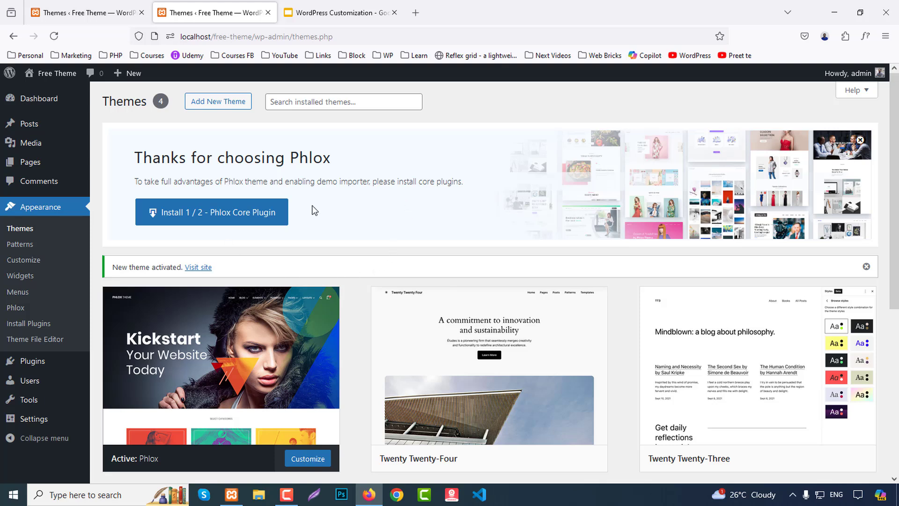
- Install the core plugins recommended by the Phlox theme and open its Demo Importer
left_click(224, 220)
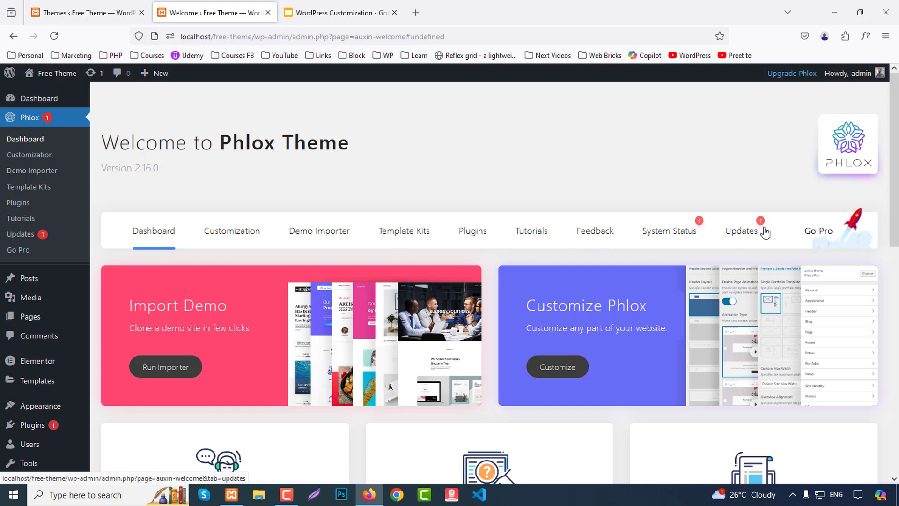
left_click(322, 237)
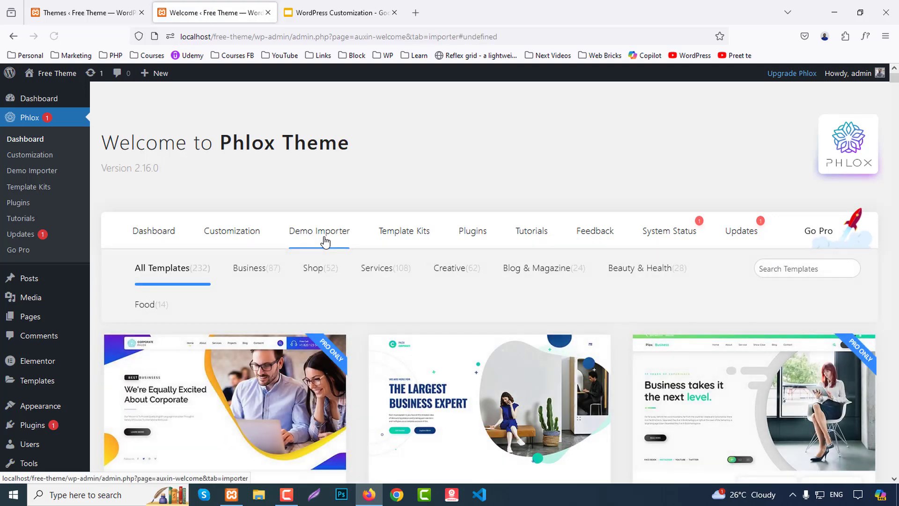
scroll(327, 240, "down", 1)
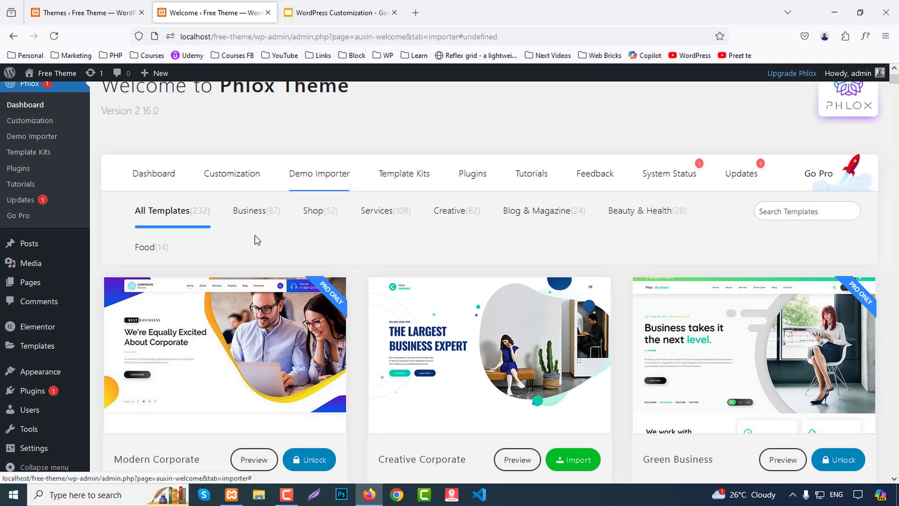
- Look through the demo templates in the Services, Creative, Blog & Magazine and Beauty & Health categories
left_click(393, 215)
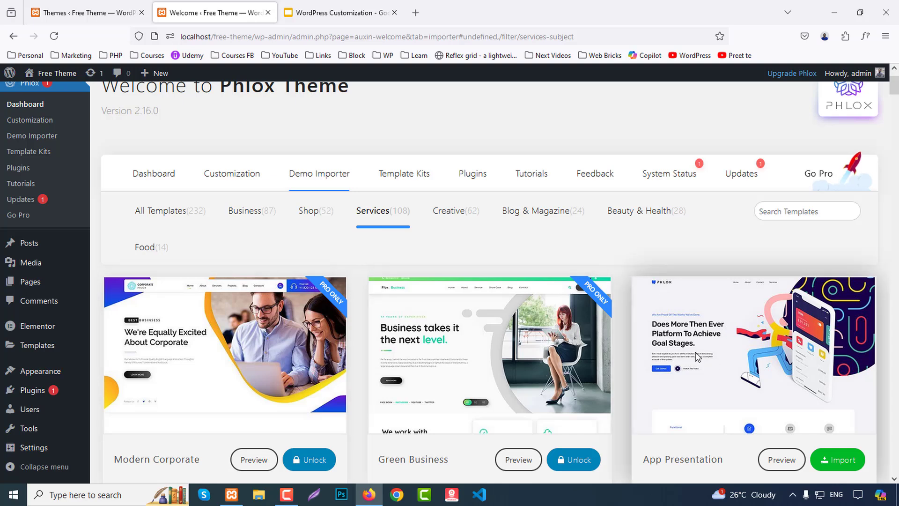
left_click(464, 215)
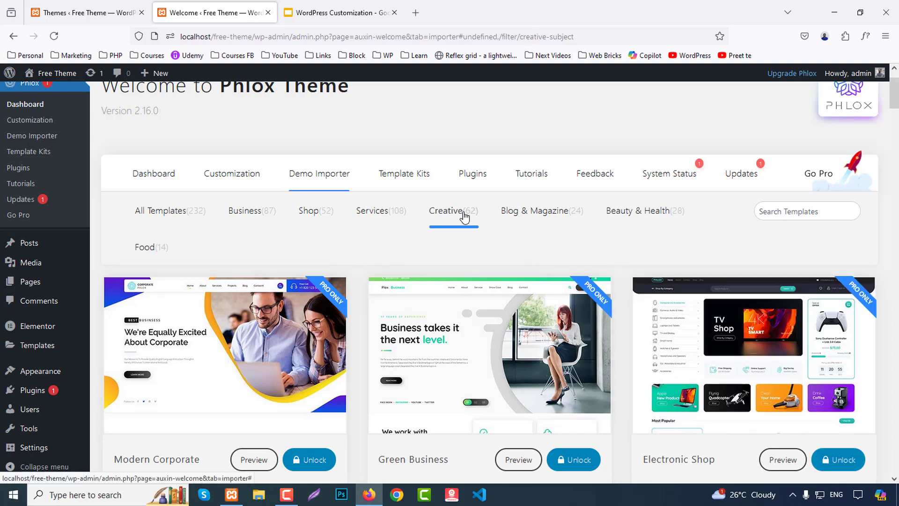
left_click(540, 213)
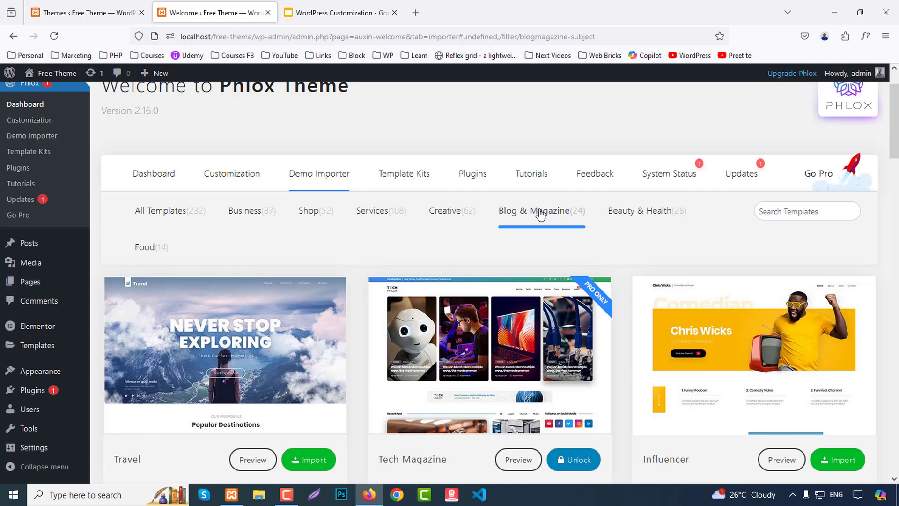
left_click(638, 216)
scroll(802, 333, "down", 3)
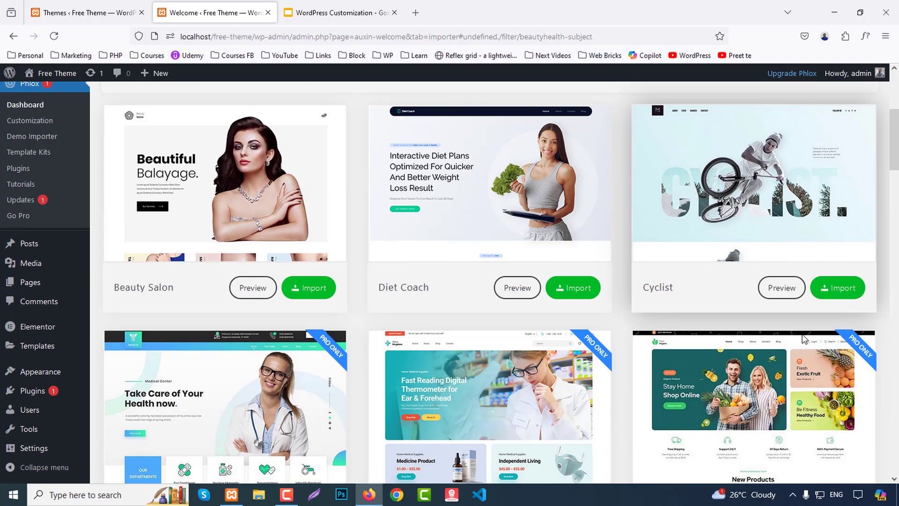
scroll(804, 340, "up", 3)
- Show all demo templates and check which ones can be imported and which are Pro only
left_click(158, 267)
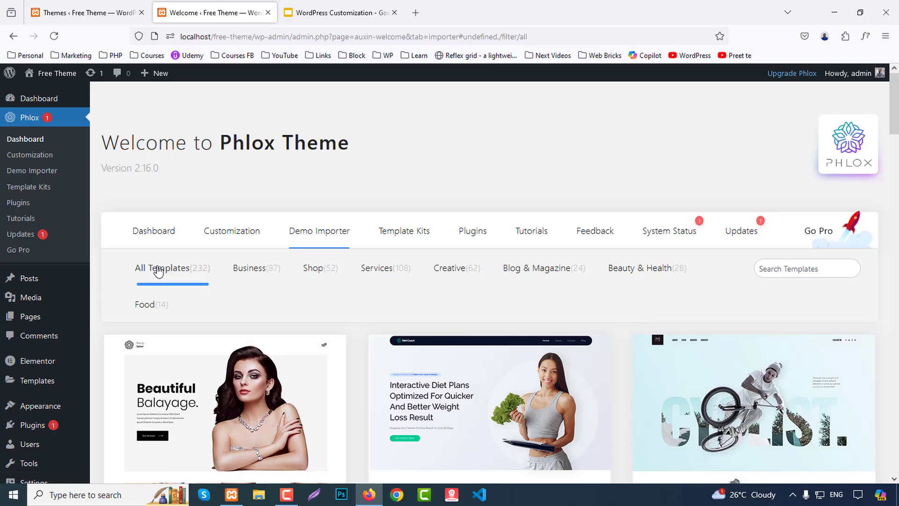
scroll(877, 315, "down", 3)
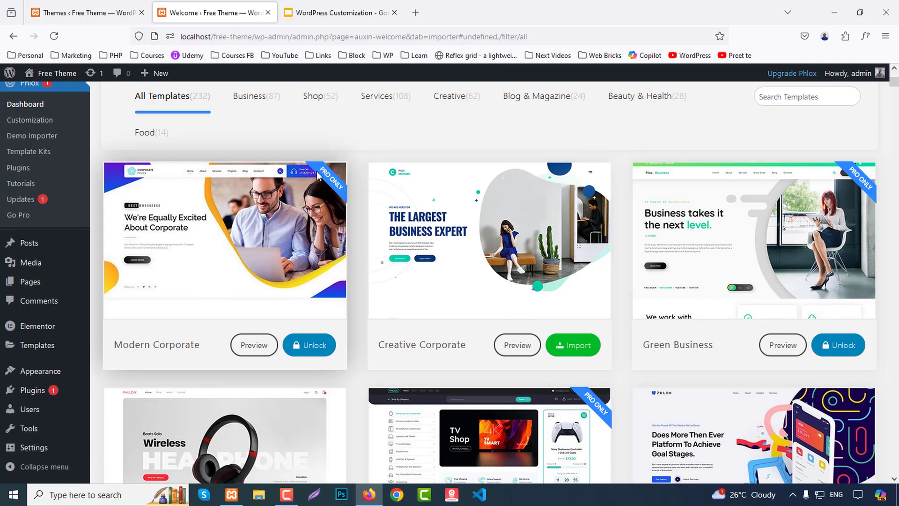
scroll(746, 399, "up", 3)
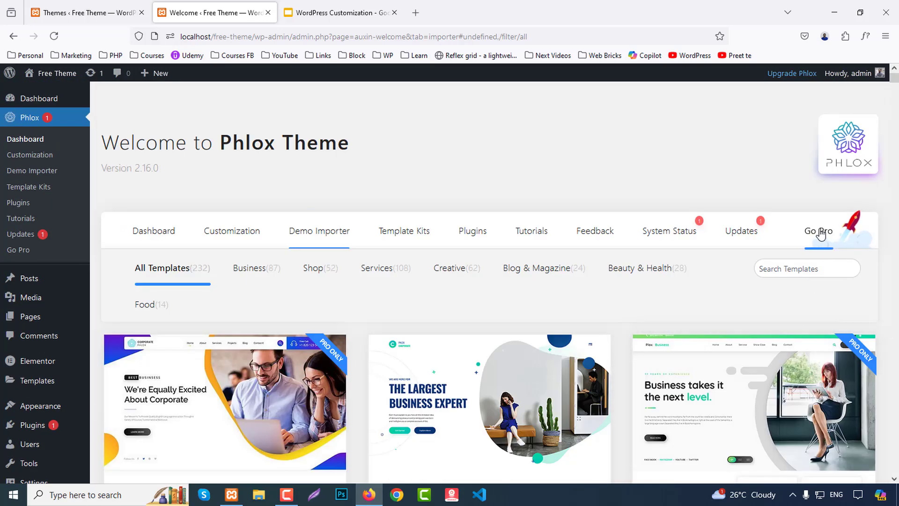
scroll(782, 317, "down", 3)
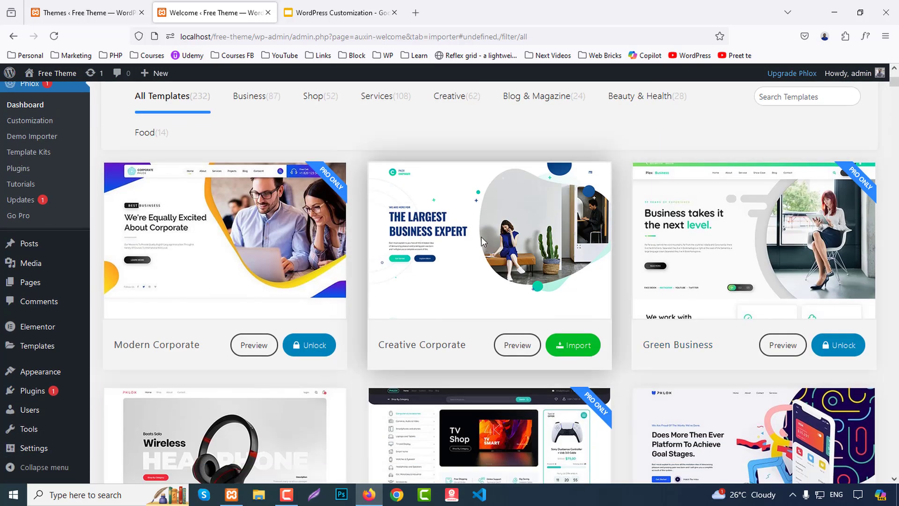
scroll(606, 358, "down", 4)
scroll(606, 357, "up", 4)
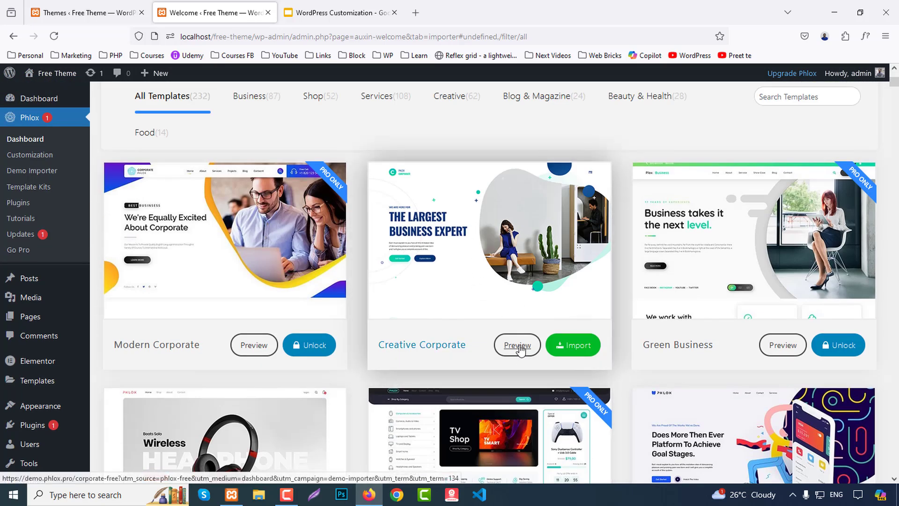
- Preview the Creative Corporate demo in its own tab, look through its home page and close it
left_click(516, 345)
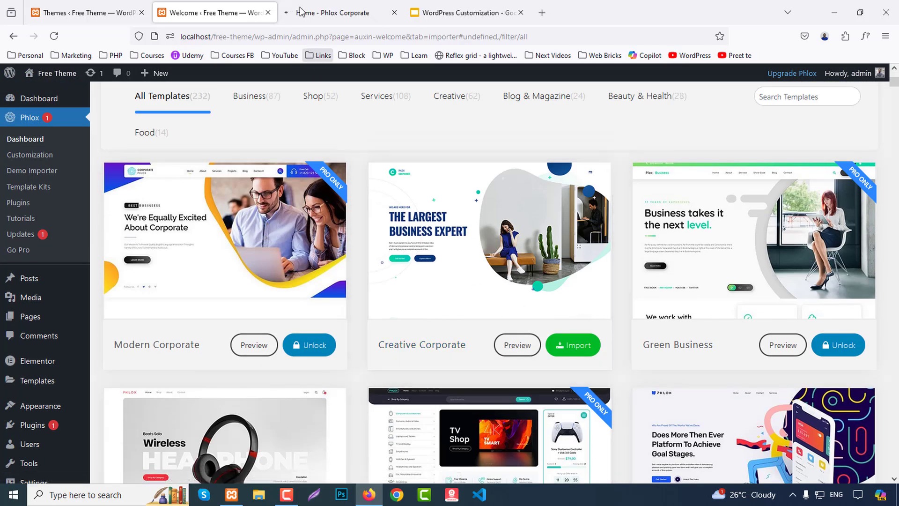
left_click(316, 4)
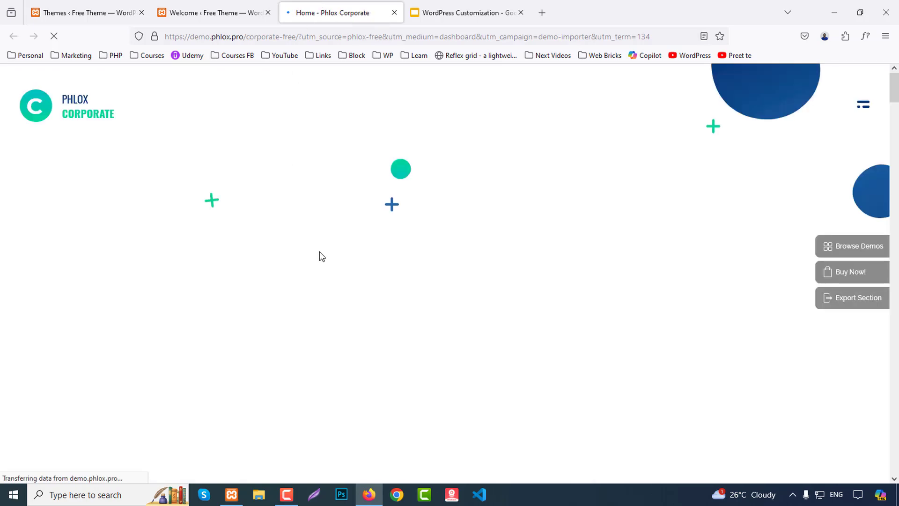
scroll(471, 217, "down", 10)
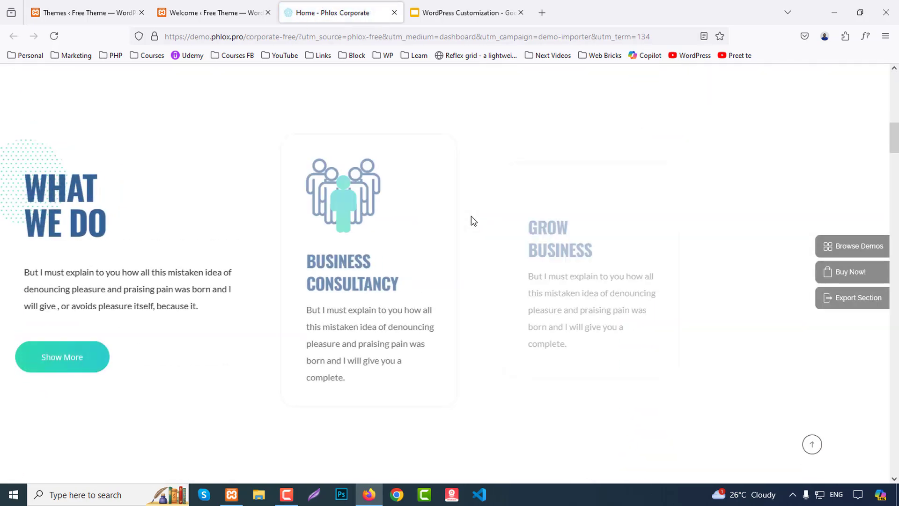
scroll(471, 216, "down", 10)
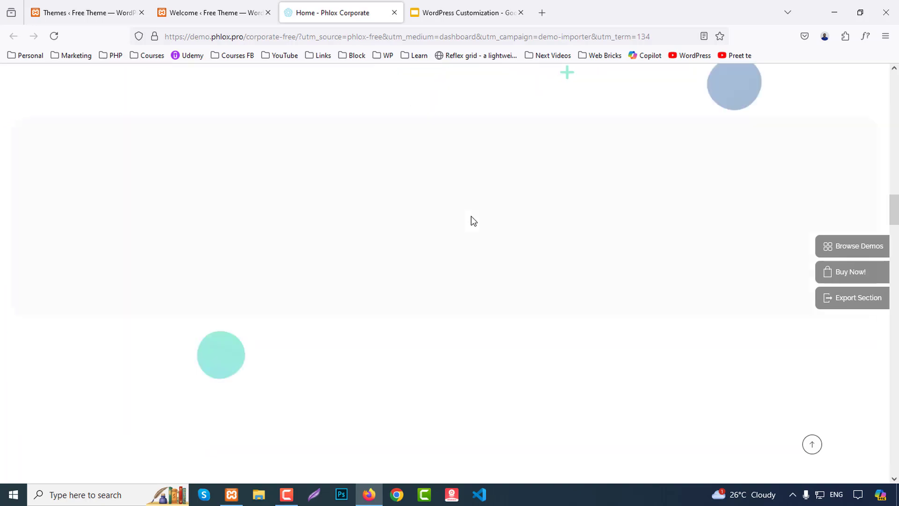
scroll(471, 224, "down", 10)
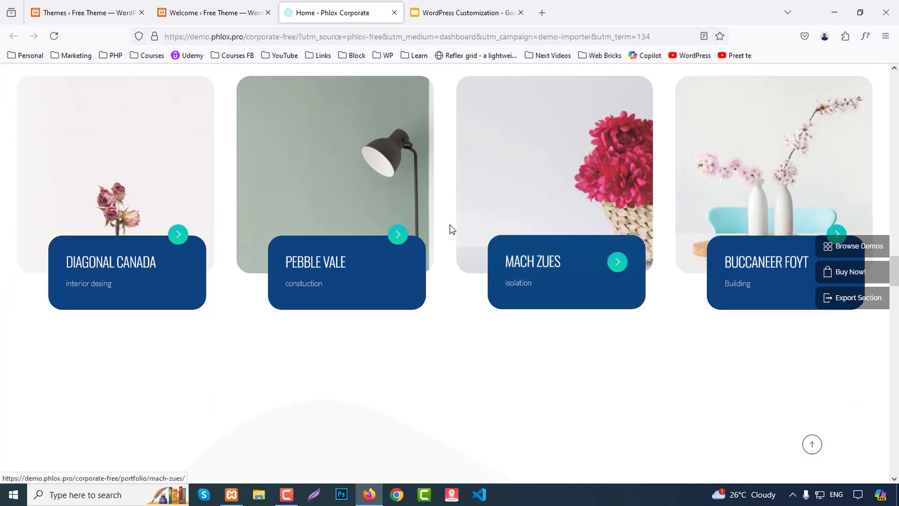
middle_click(345, 2)
- Browse further down the full template list to examine the importable and Pro-only demos
scroll(563, 356, "down", 8)
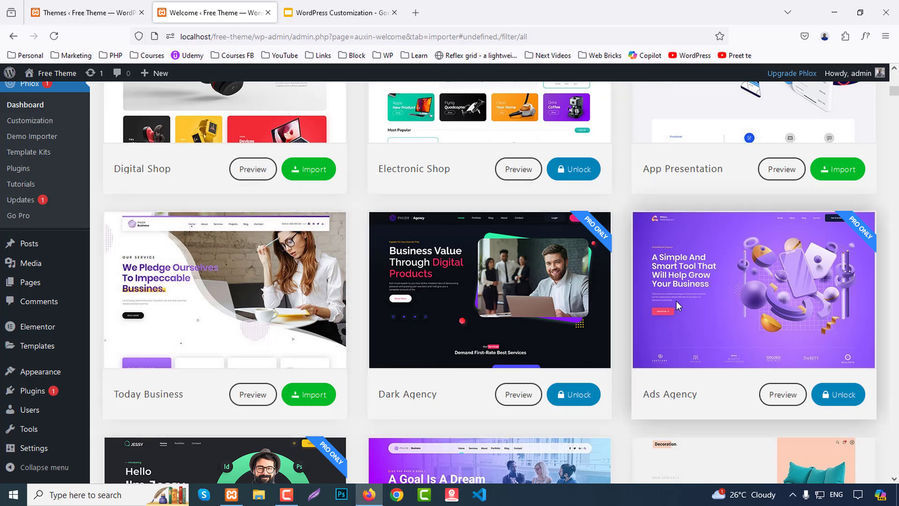
scroll(678, 303, "down", 3)
scroll(527, 251, "down", 5)
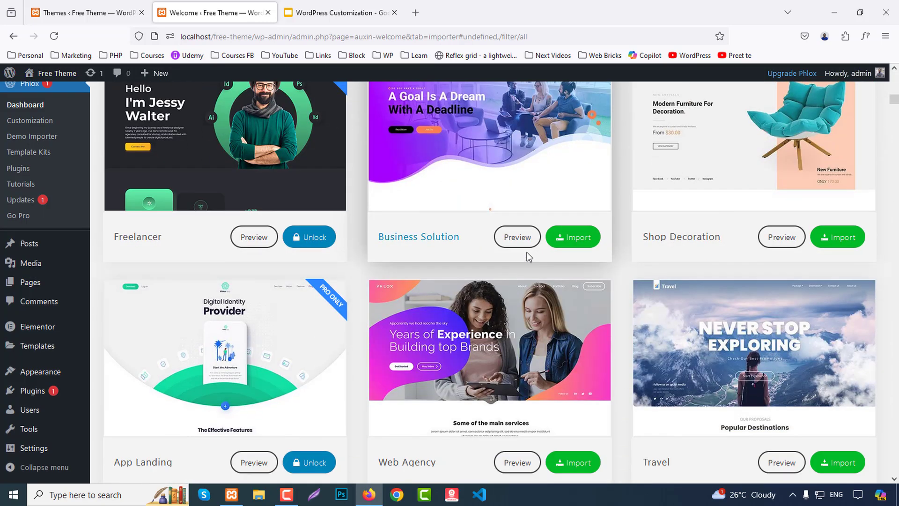
scroll(526, 255, "down", 6)
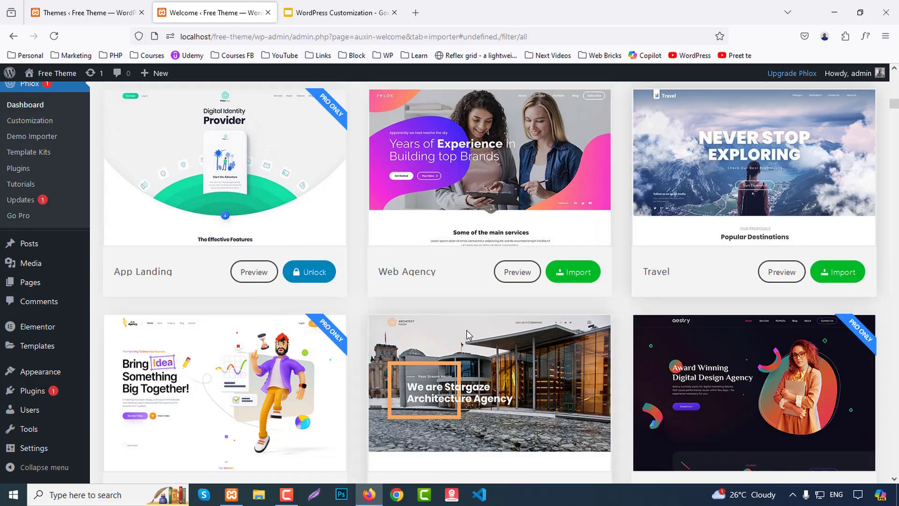
scroll(466, 331, "up", 5)
scroll(466, 330, "down", 6)
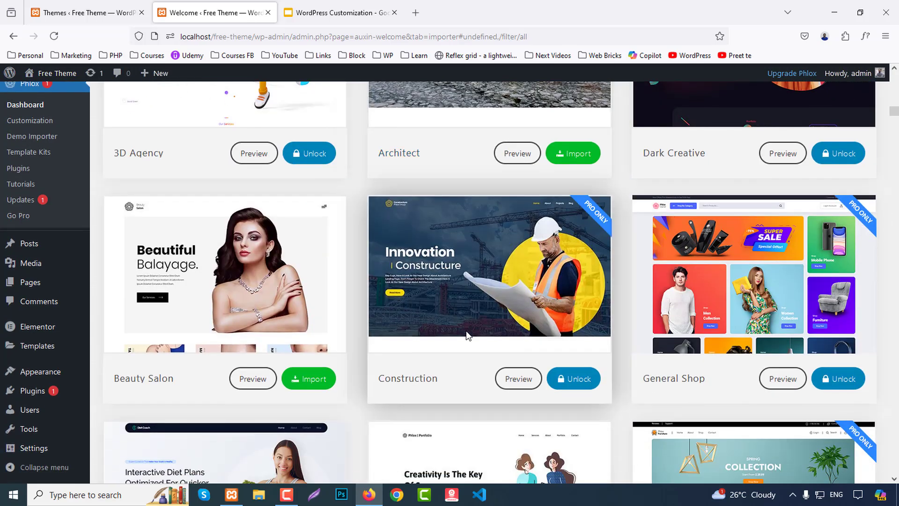
scroll(466, 335, "down", 10)
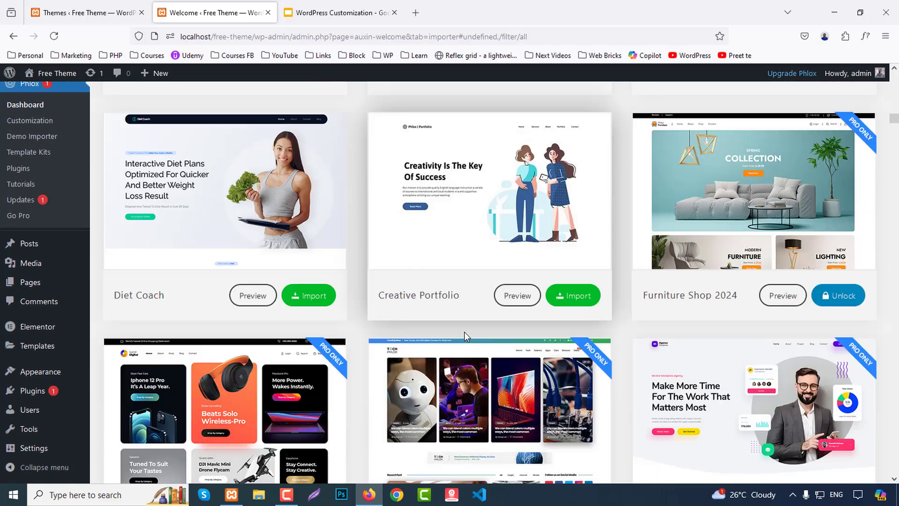
scroll(464, 331, "down", 9)
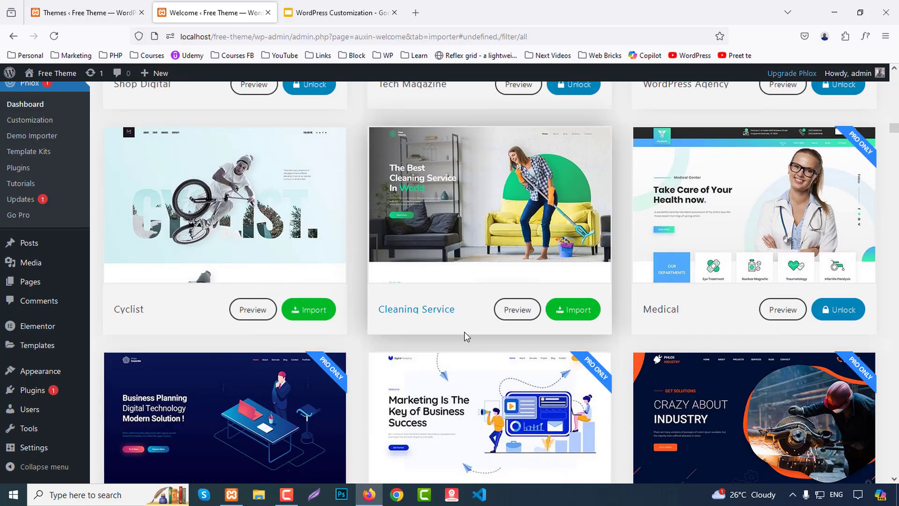
- Continue through the remaining demo templates, comparing the free importable designs with those reserved for Pro
scroll(465, 331, "down", 6)
scroll(464, 331, "down", 15)
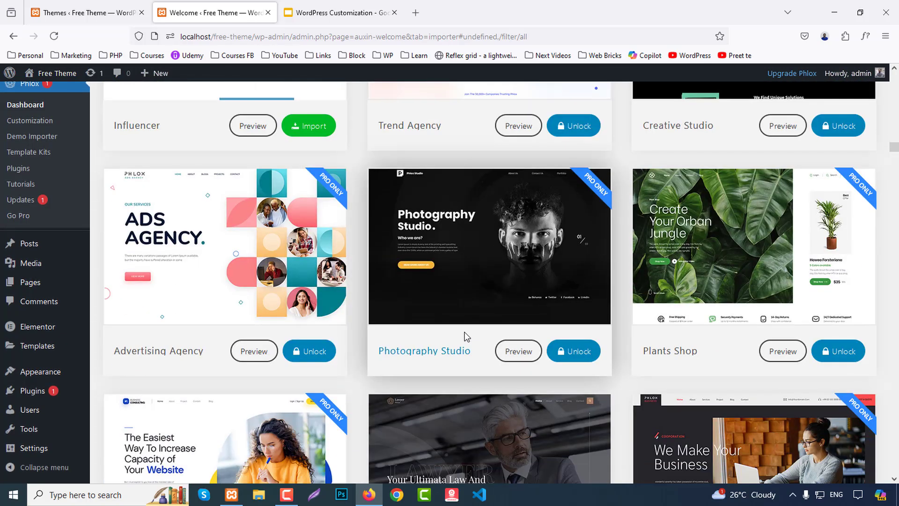
scroll(464, 331, "down", 5)
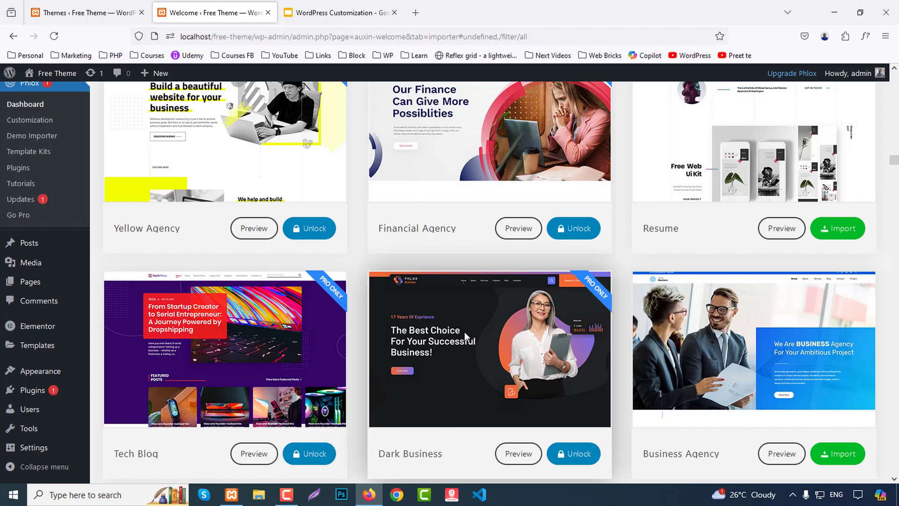
scroll(463, 332, "down", 10)
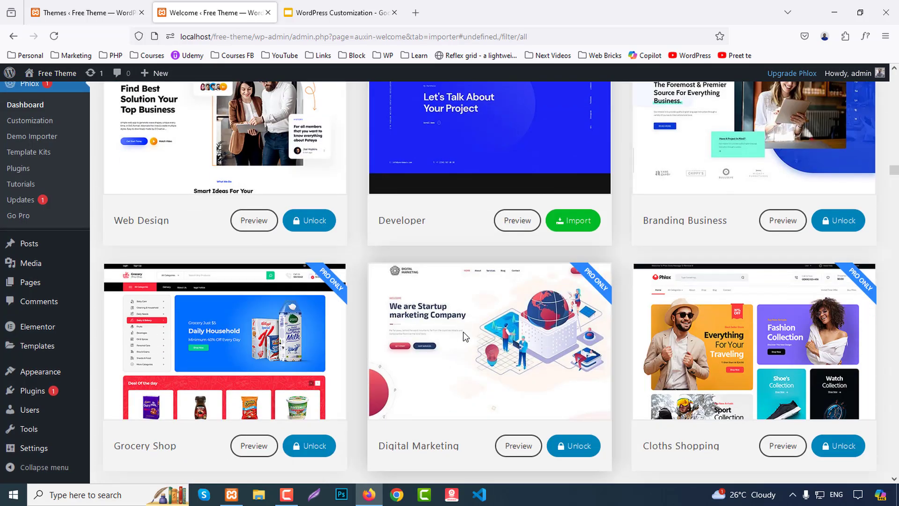
scroll(462, 331, "down", 5)
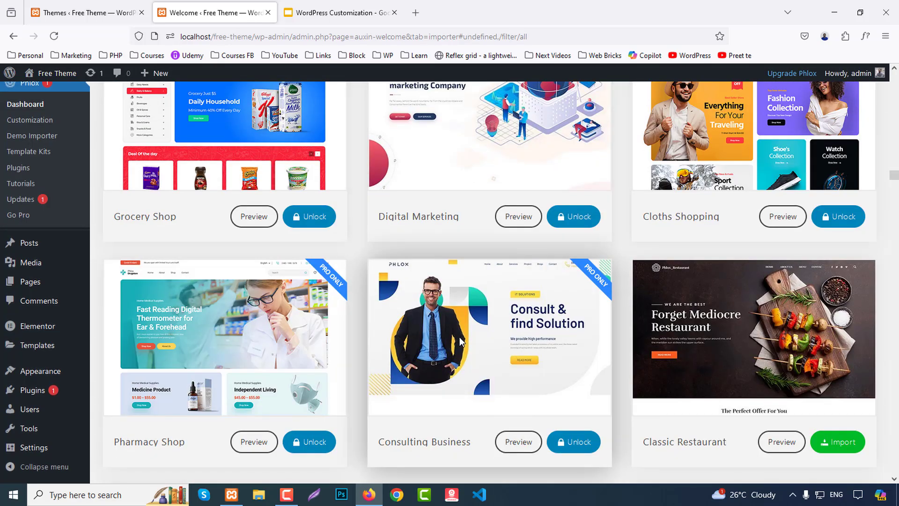
scroll(460, 341, "down", 5)
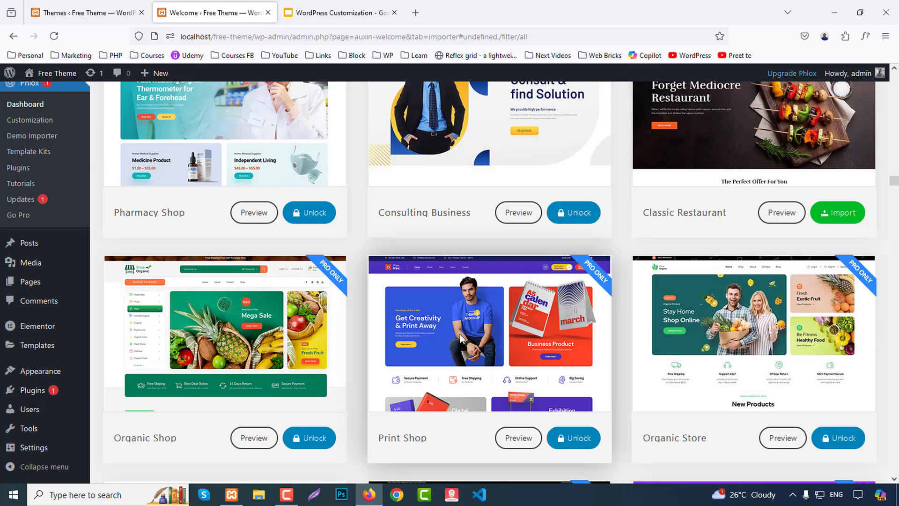
scroll(460, 338, "down", 5)
scroll(461, 338, "up", 3)
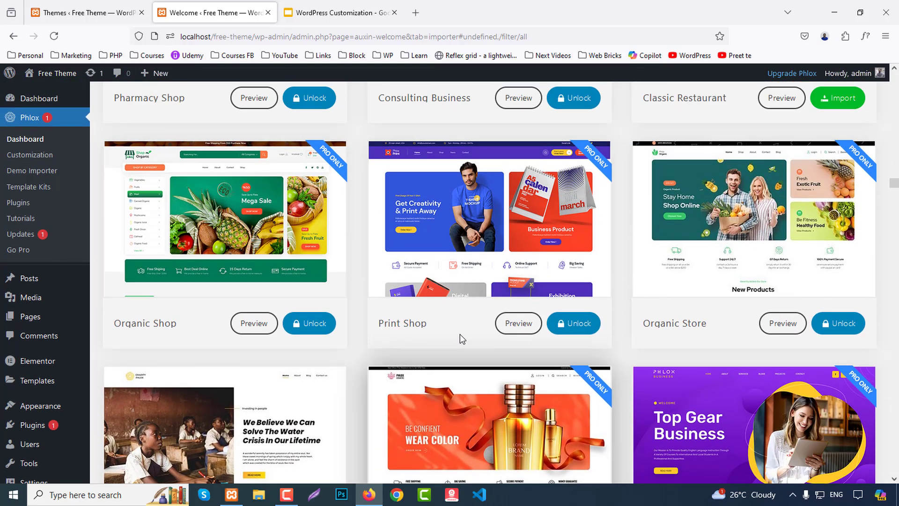
scroll(460, 337, "down", 5)
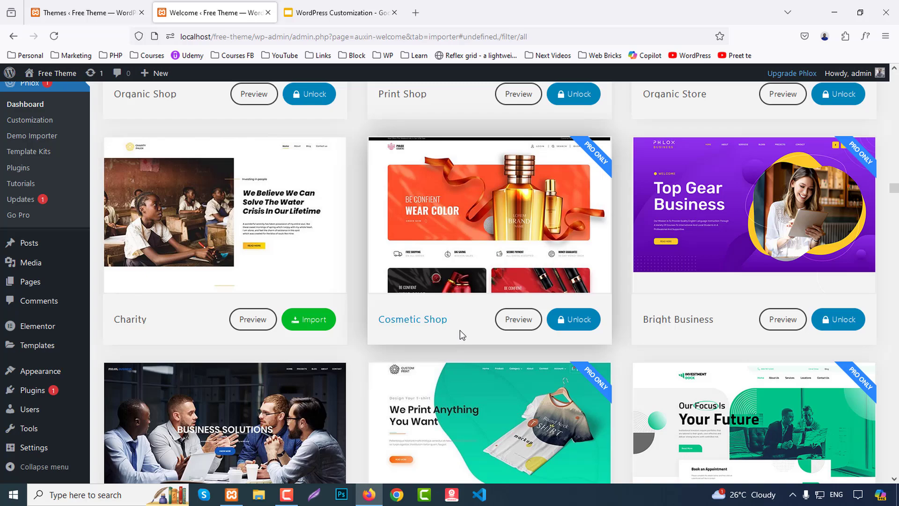
scroll(460, 330, "down", 9)
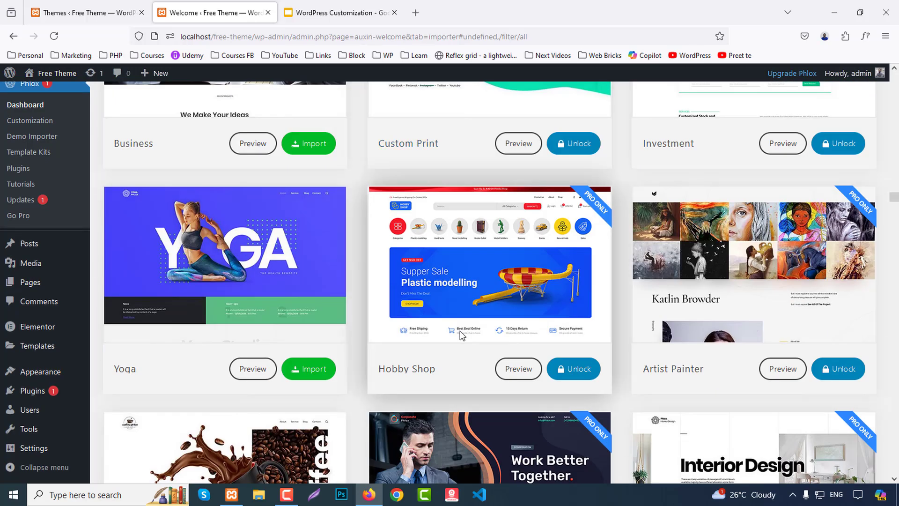
scroll(766, 332, "down", 5)
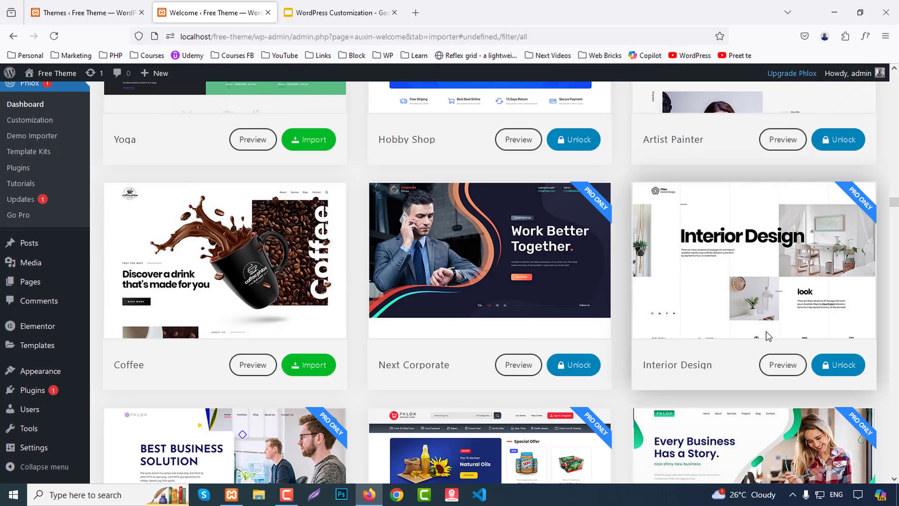
scroll(766, 331, "down", 3)
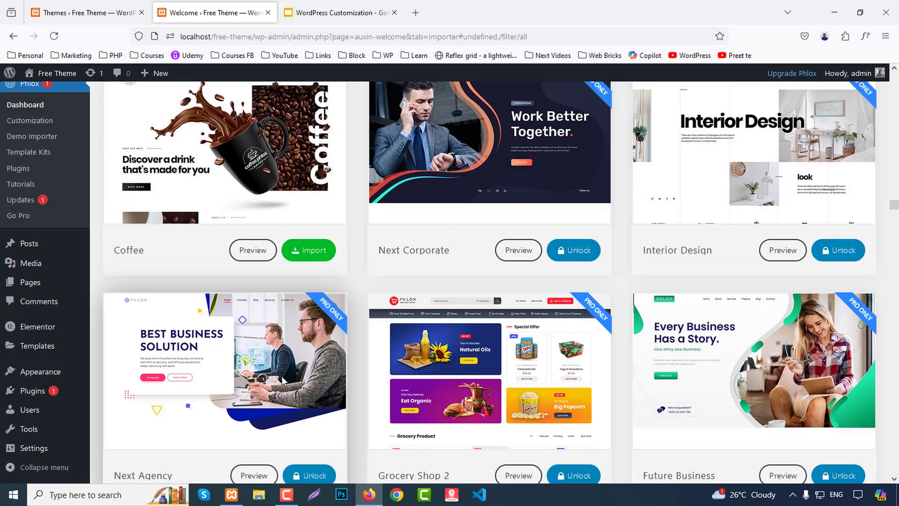
scroll(282, 380, "up", 3)
scroll(540, 340, "down", 9)
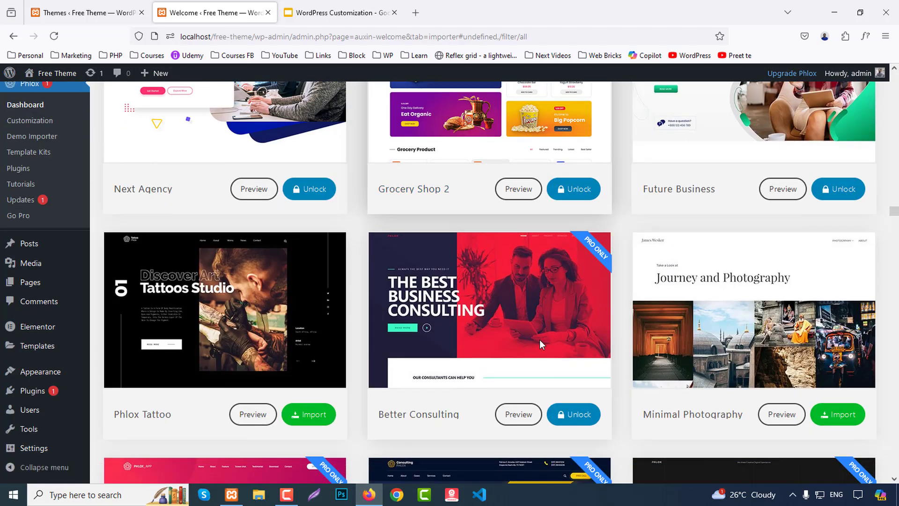
scroll(540, 339, "up", 3)
scroll(539, 339, "down", 5)
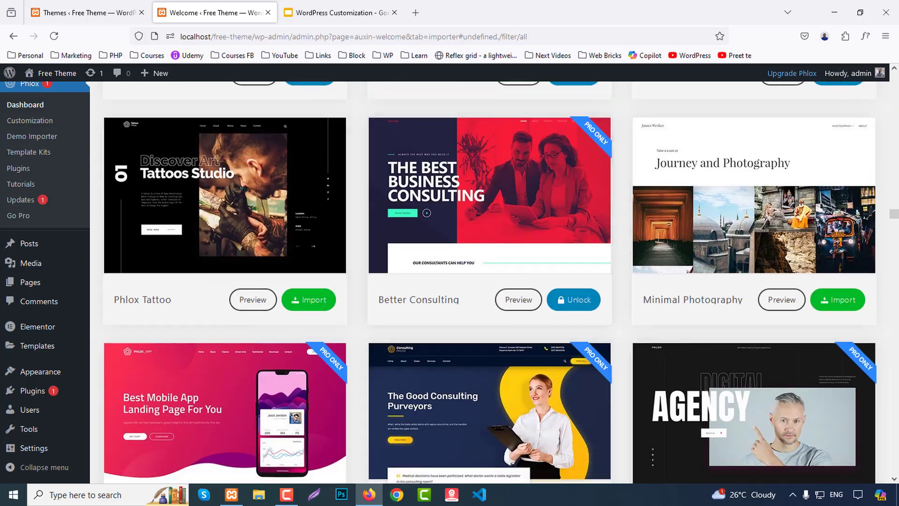
- Preview the Digital Shop demo from the start of the template list and look through its whole home page
left_click_drag(894, 213, 886, 63)
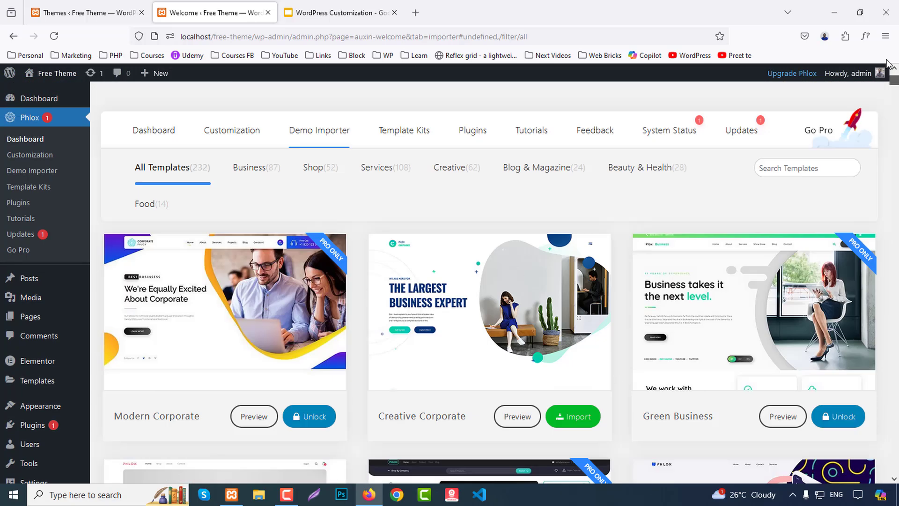
scroll(378, 249, "down", 5)
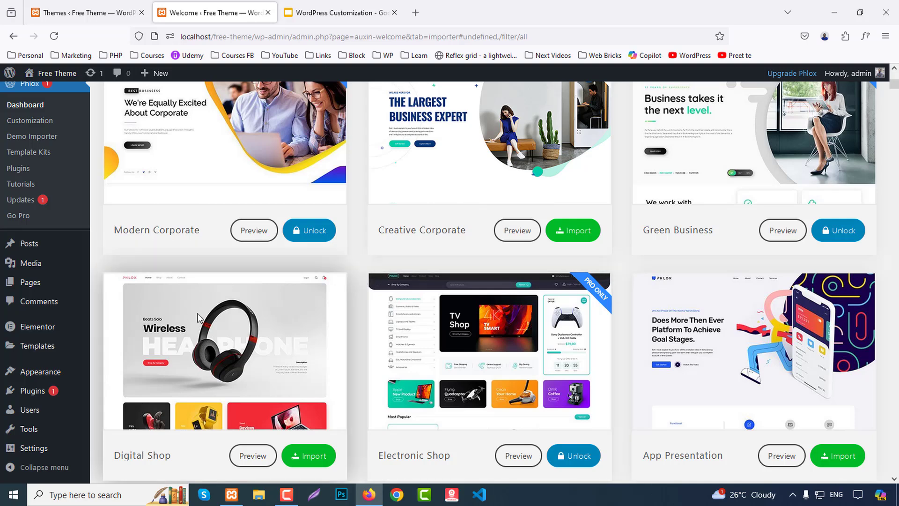
scroll(191, 357, "down", 1)
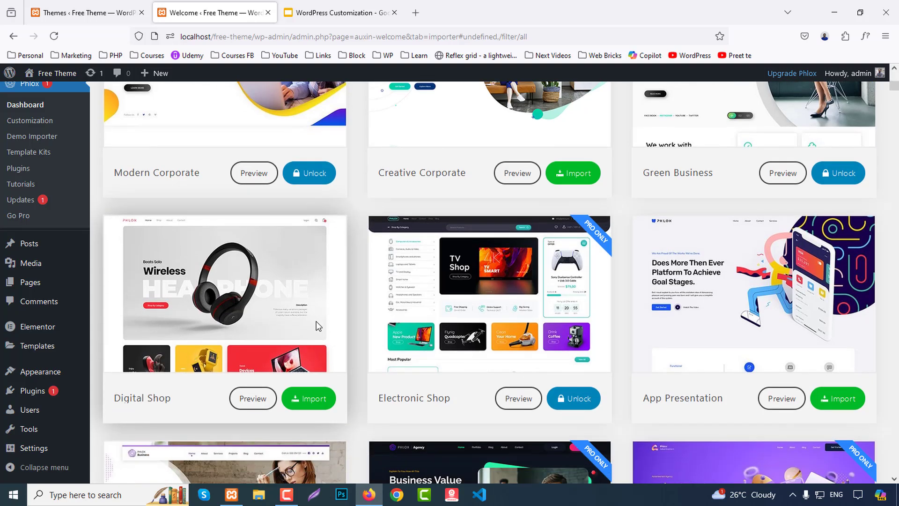
left_click(253, 398)
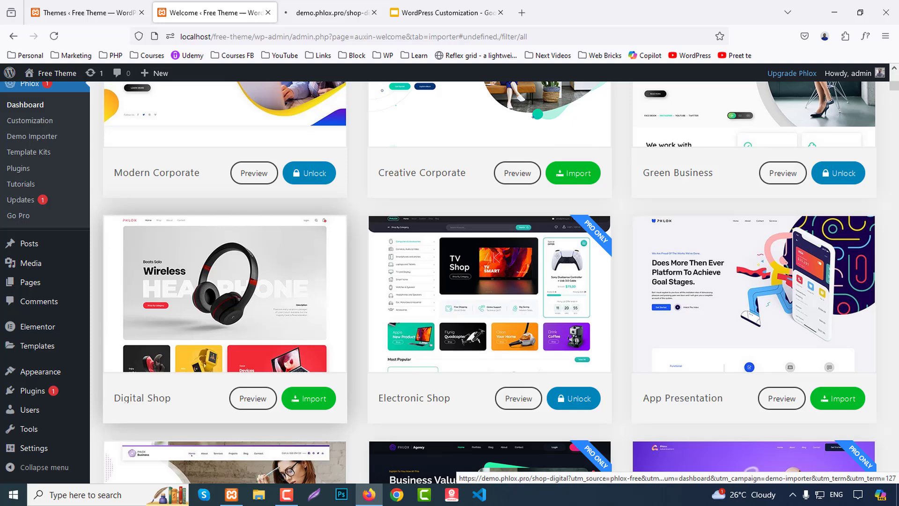
left_click(352, 9)
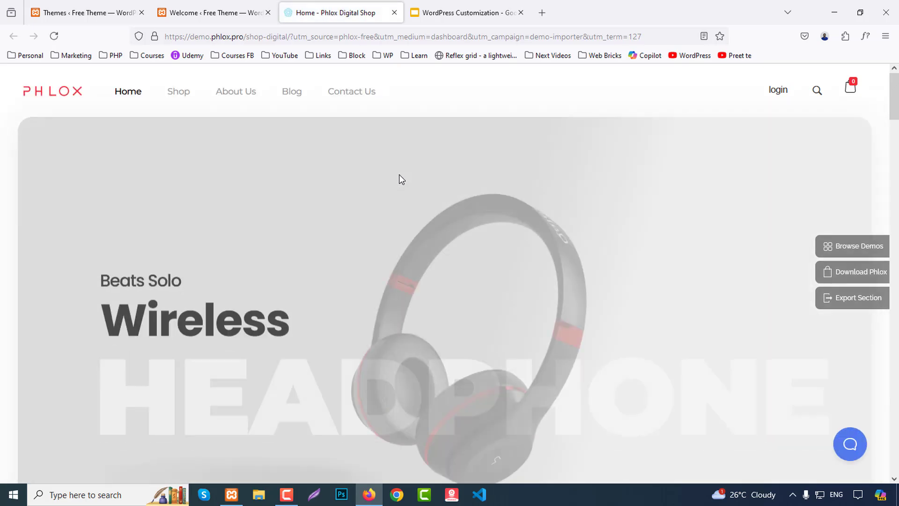
scroll(582, 270, "down", 10)
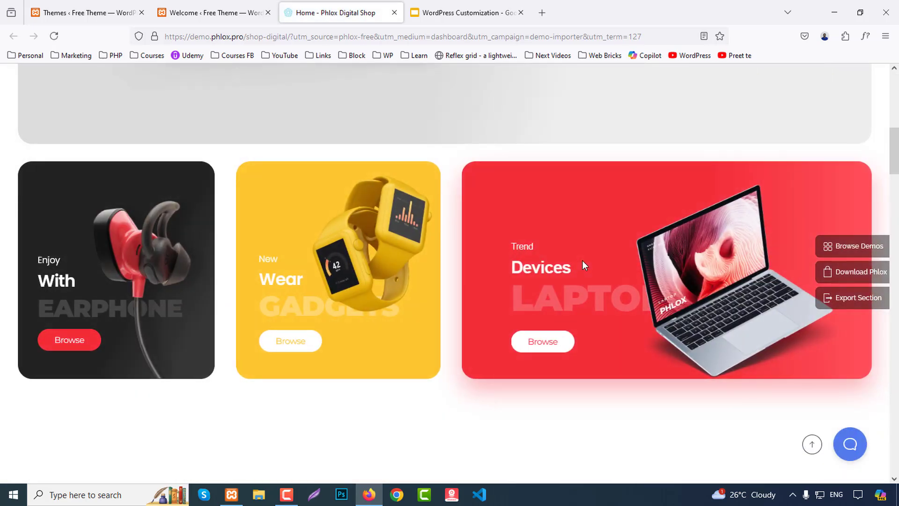
scroll(583, 265, "down", 5)
scroll(582, 261, "down", 15)
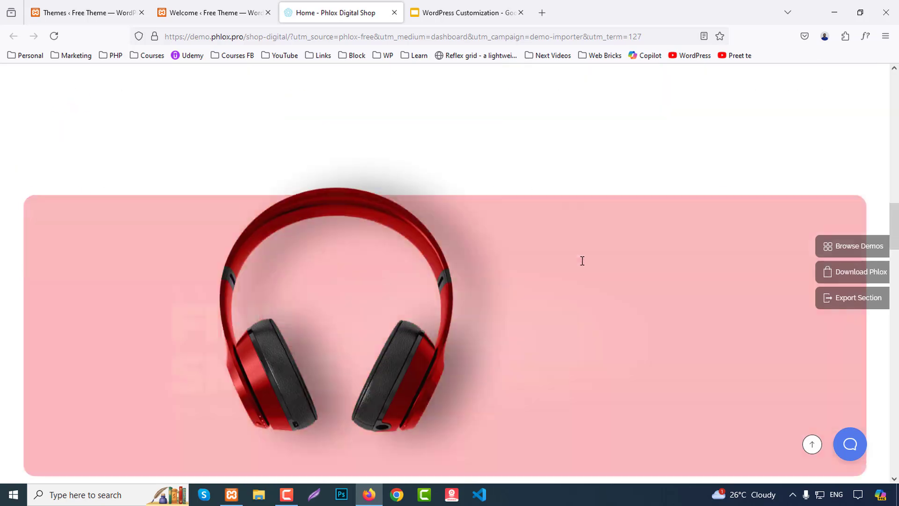
scroll(580, 260, "down", 4)
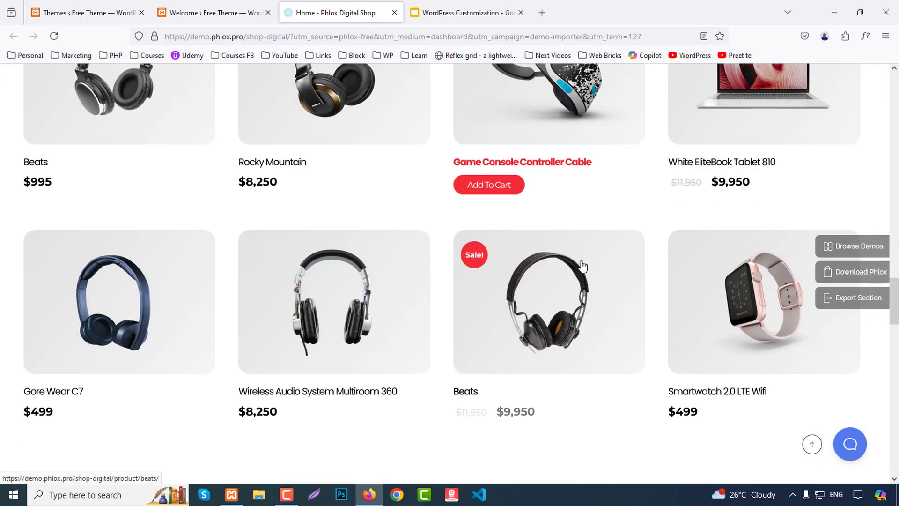
scroll(305, 194, "down", 6)
scroll(309, 197, "down", 15)
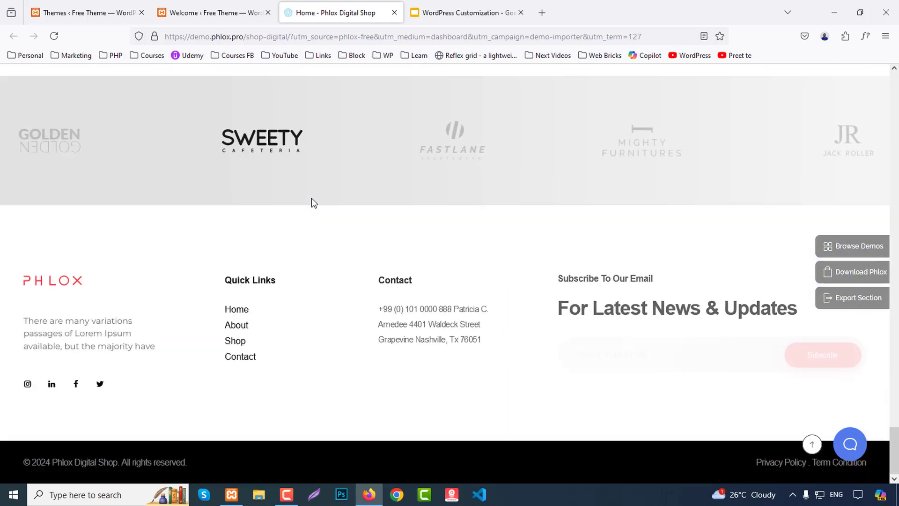
left_click(812, 444)
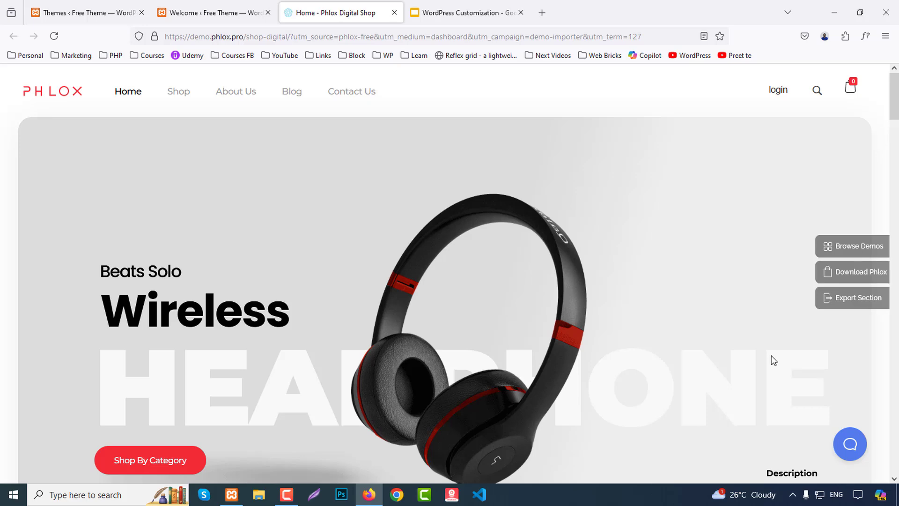
- Start importing the Digital Shop demo and install its required plugins: WooCommerce, Depicter, Contact Form 7, WP ULike and MailChimp for WordPress
left_click(220, 14)
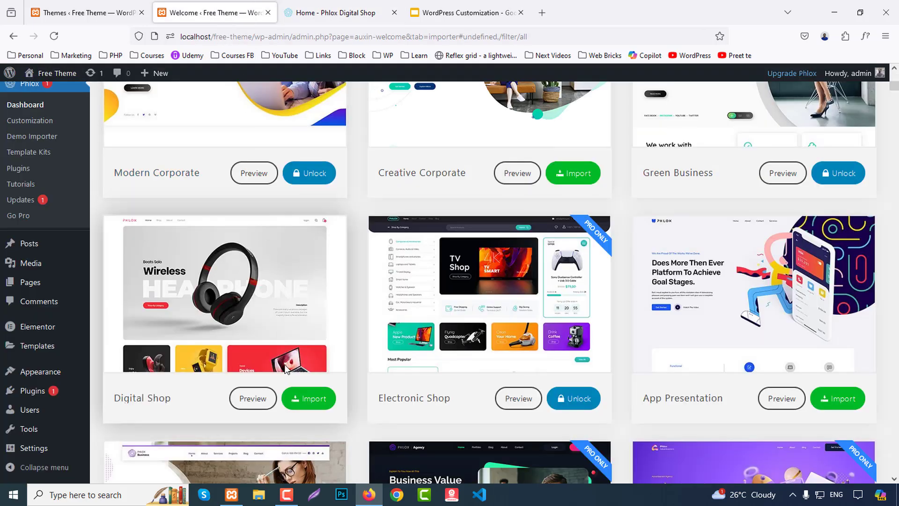
left_click(314, 404)
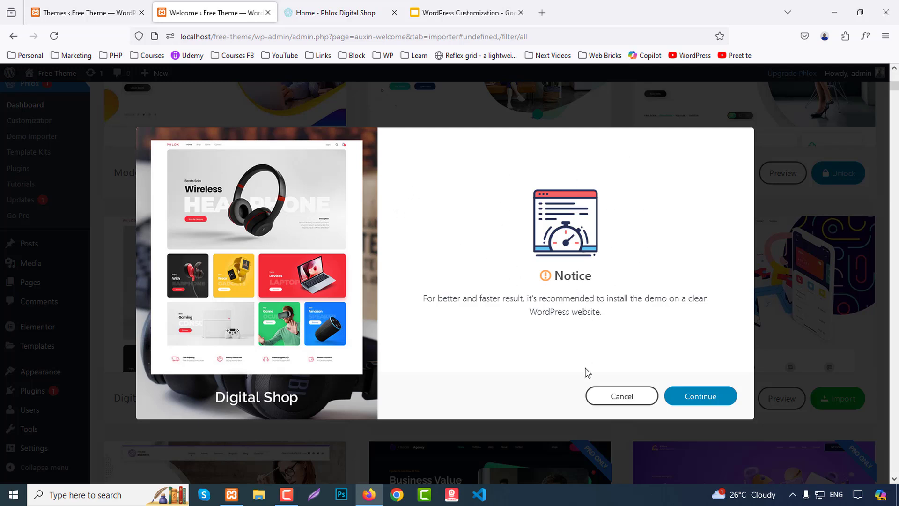
left_click(698, 405)
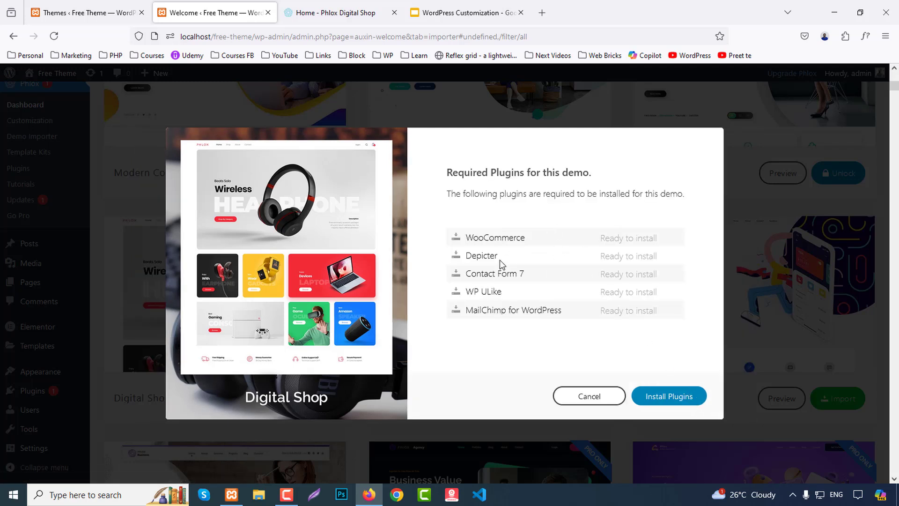
left_click(676, 400)
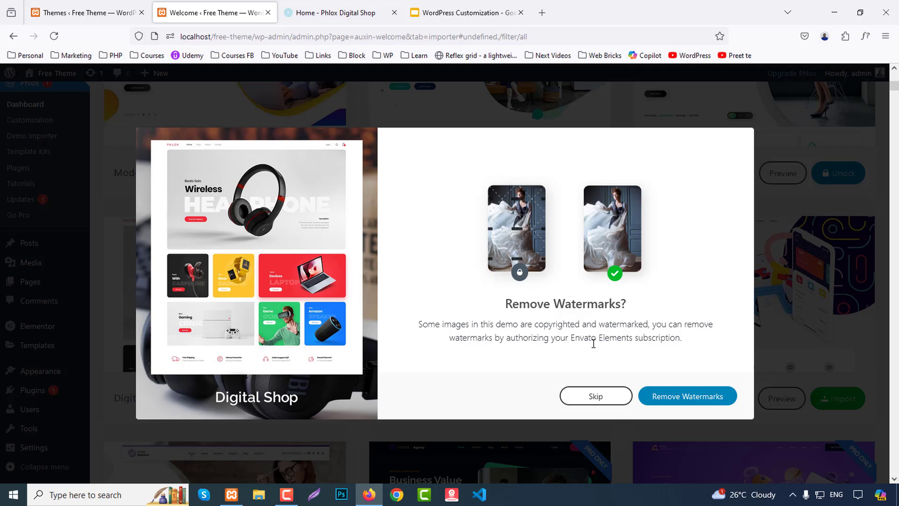
- Skip the watermark removal and import the Digital Shop demo as a complete pre-build website with media included
left_click_drag(571, 337, 710, 341)
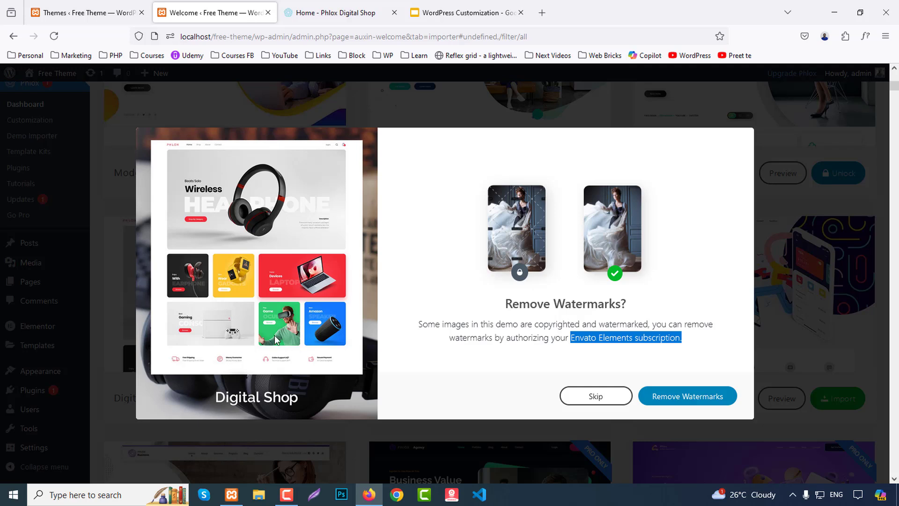
left_click(598, 398)
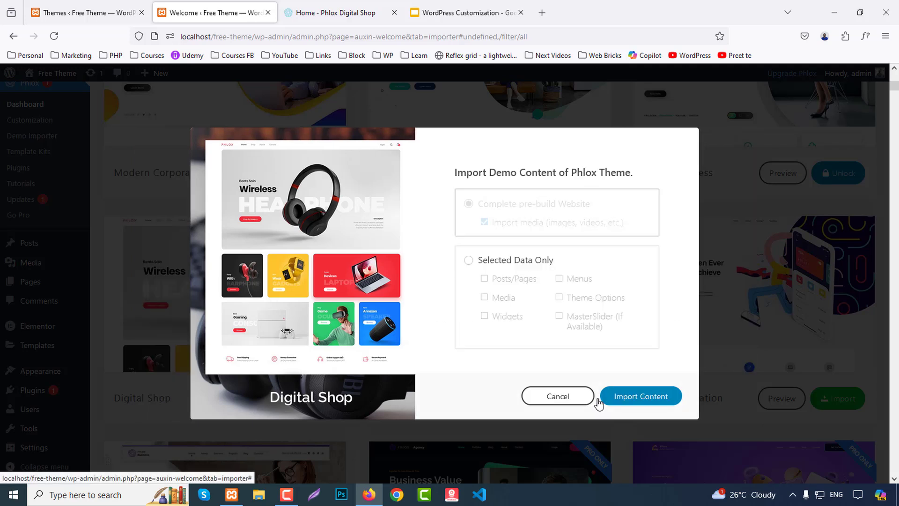
left_click(277, 499)
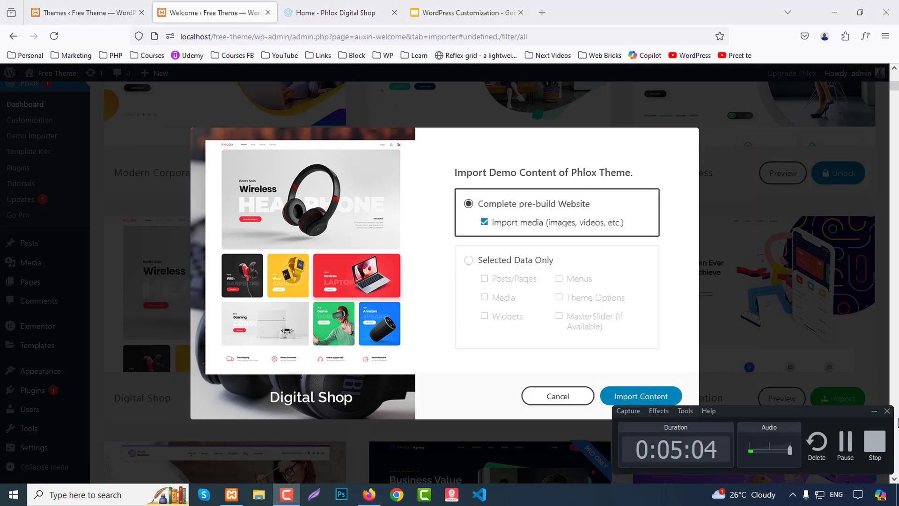
left_click(875, 411)
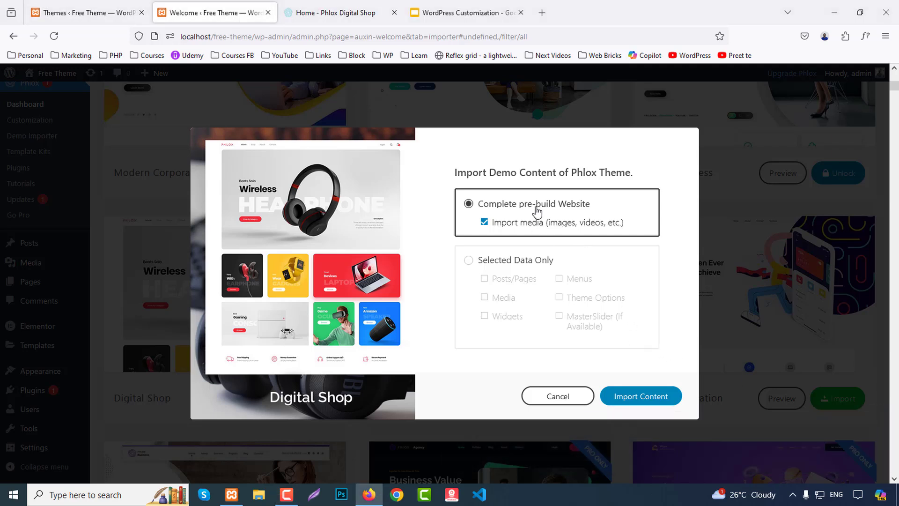
left_click(469, 261)
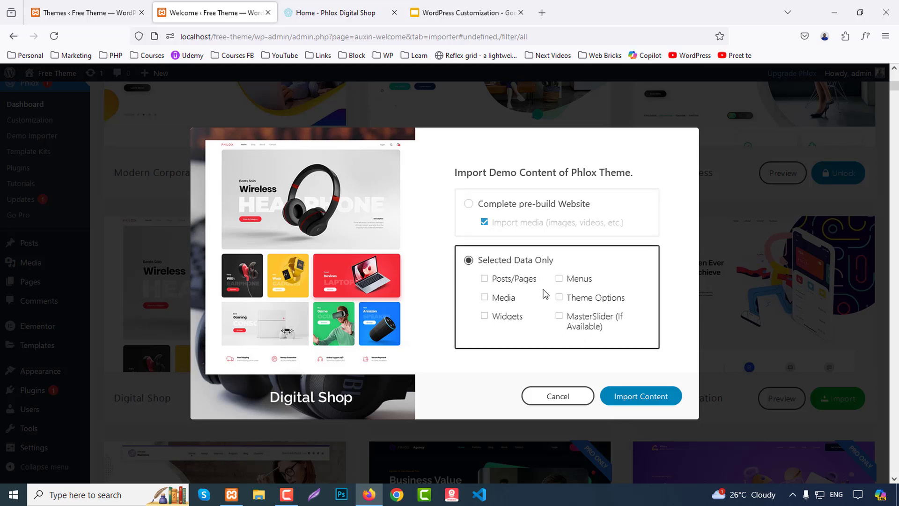
left_click(468, 204)
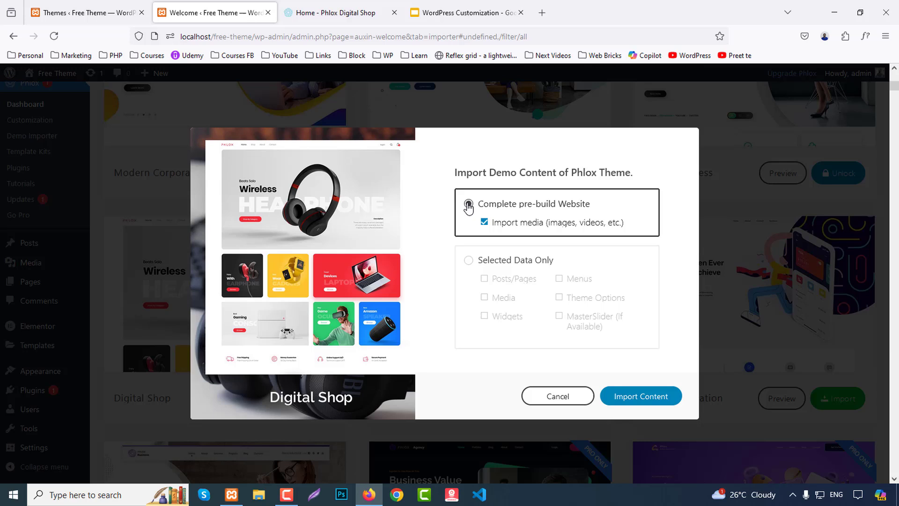
left_click(657, 403)
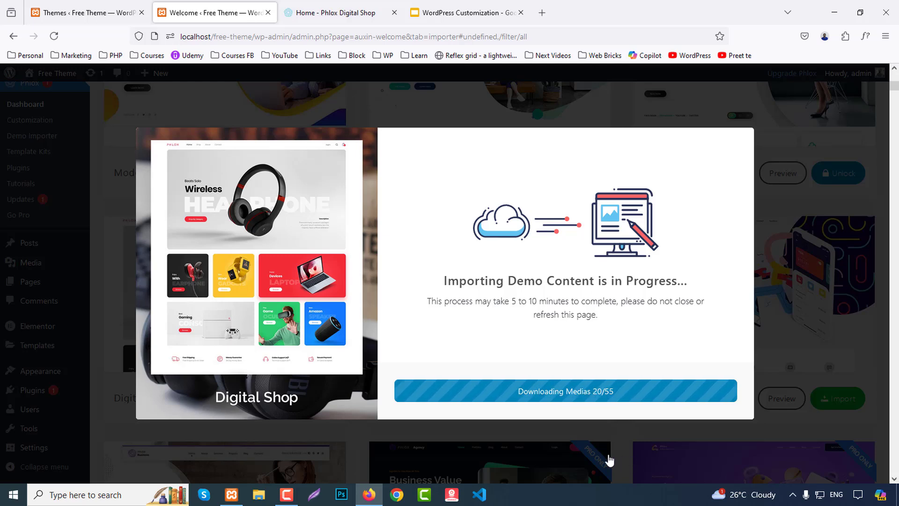
- Review the live Digital Shop demo's home page from header to footer while the import runs, and check the import progress
left_click(357, 8)
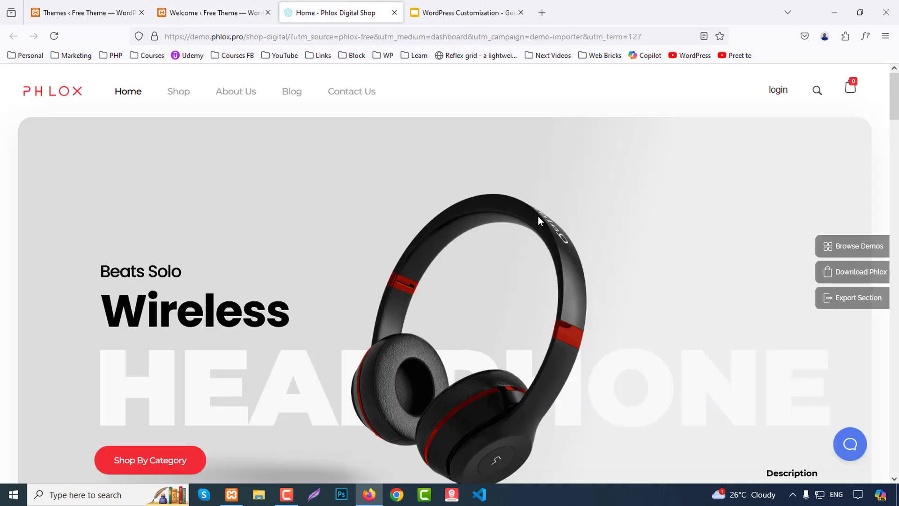
scroll(370, 234, "down", 10)
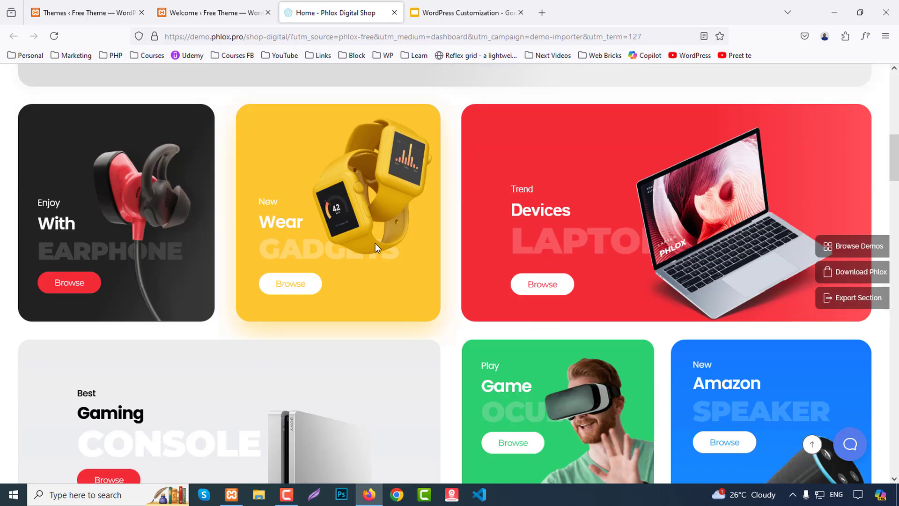
scroll(370, 262, "down", 10)
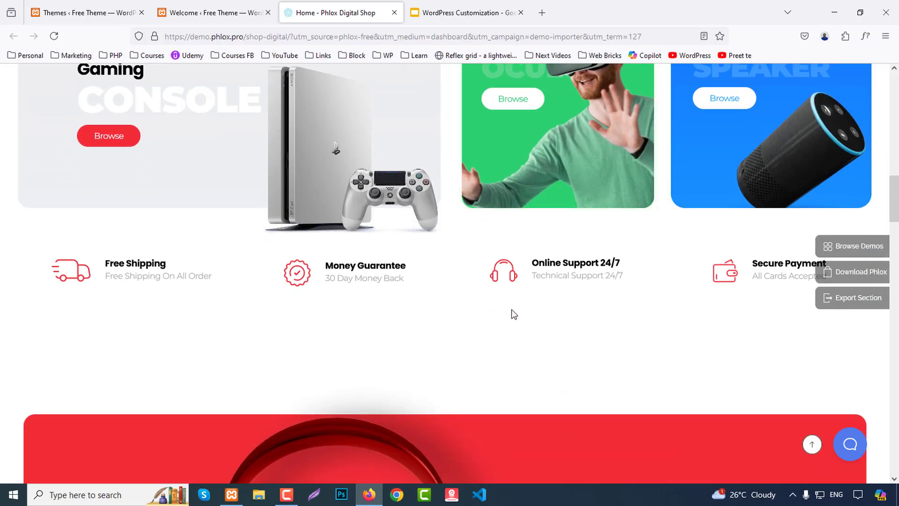
scroll(511, 311, "down", 9)
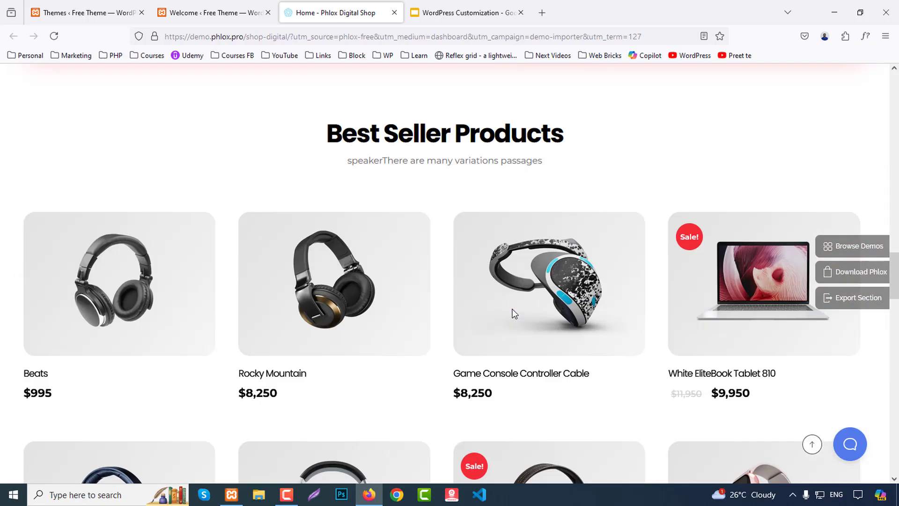
scroll(347, 238, "down", 10)
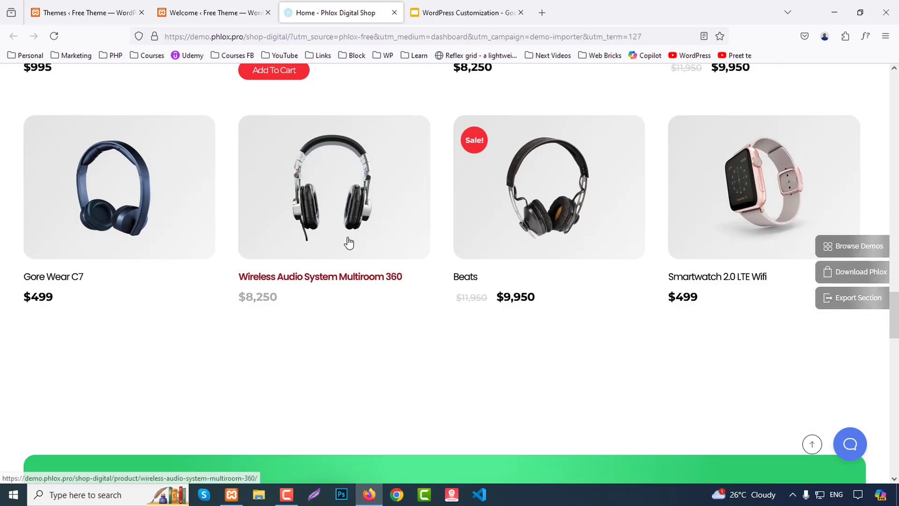
scroll(348, 241, "down", 10)
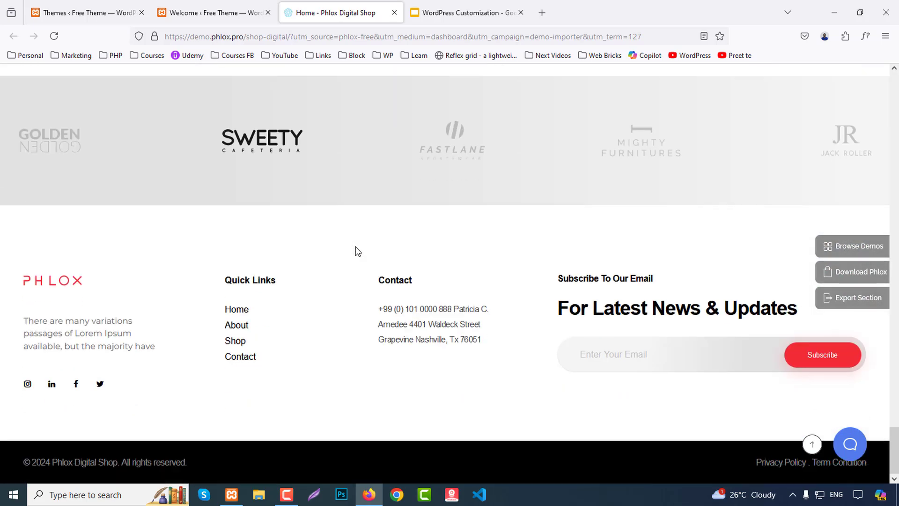
left_click(812, 447)
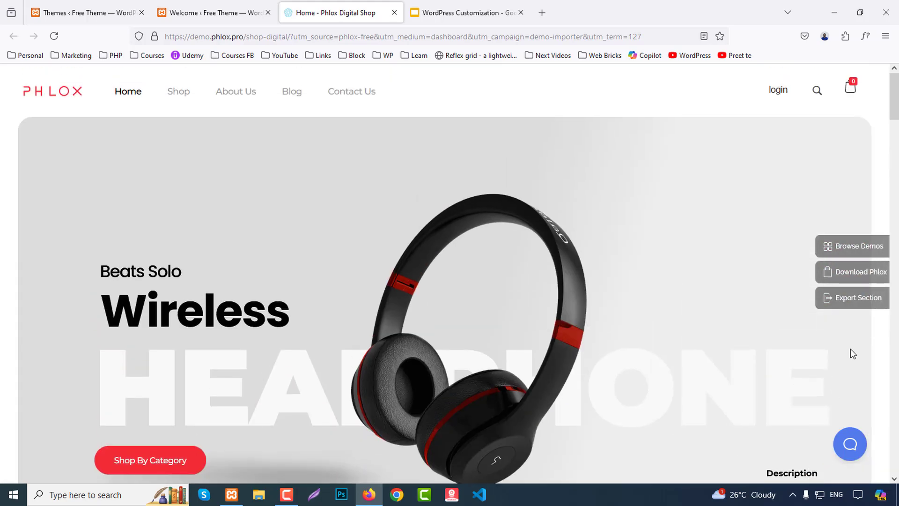
left_click(249, 6)
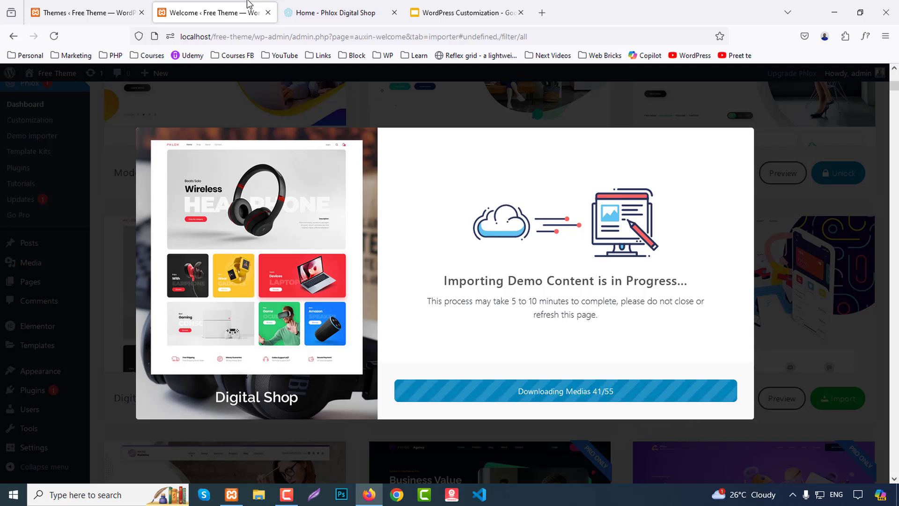
- Browse the live demo's Shop page and open the Beats headphone product from its product grid
left_click(339, 13)
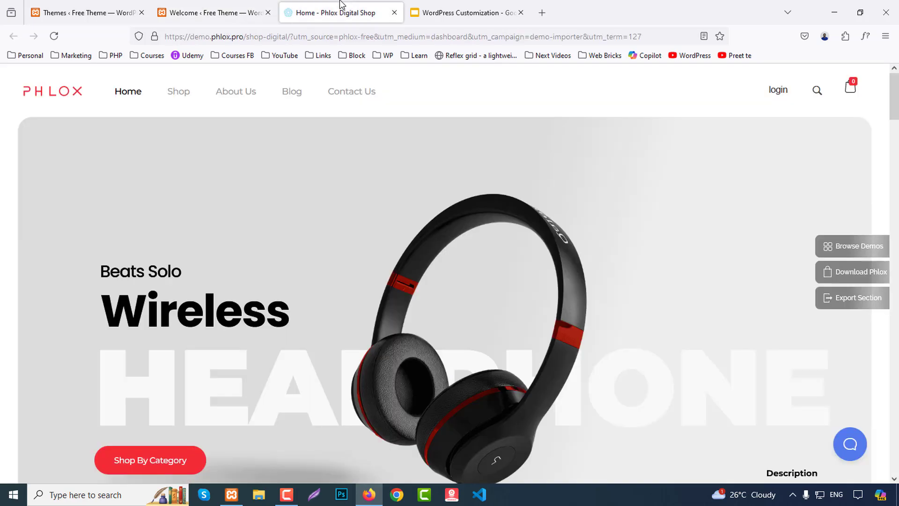
left_click(190, 96)
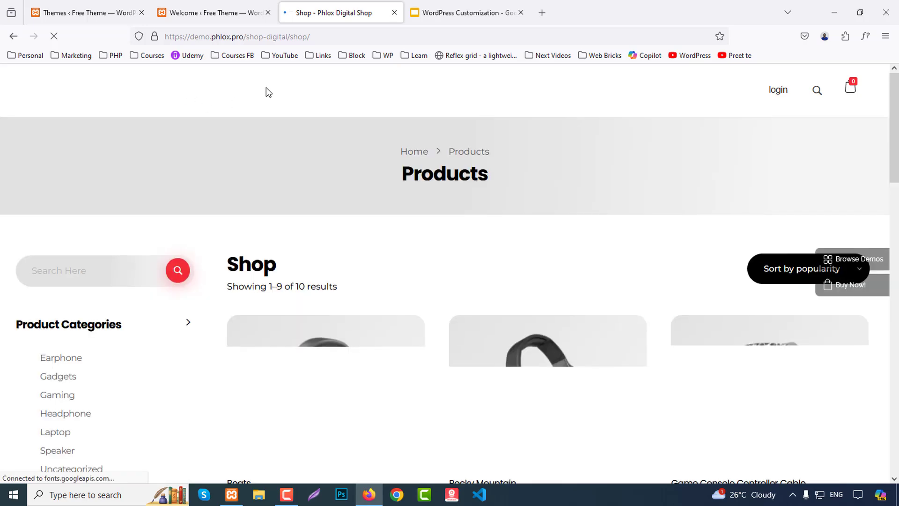
scroll(332, 204, "down", 5)
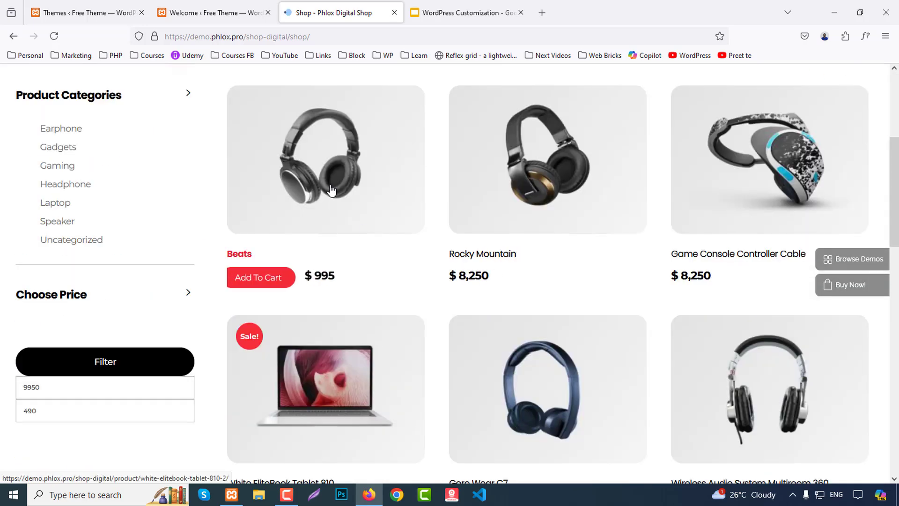
left_click(332, 204)
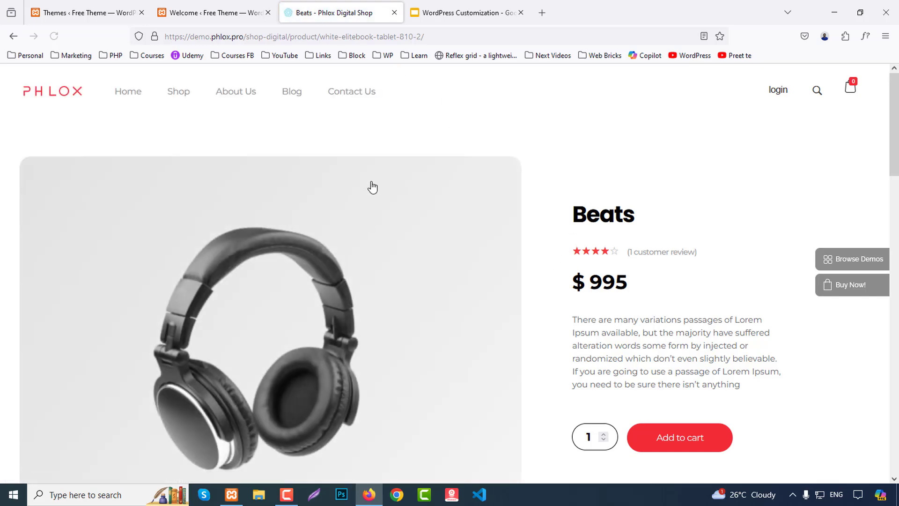
- Examine the Beats product page, including its description, customer reviews, related products and footer
scroll(367, 270, "down", 4)
scroll(368, 274, "down", 7)
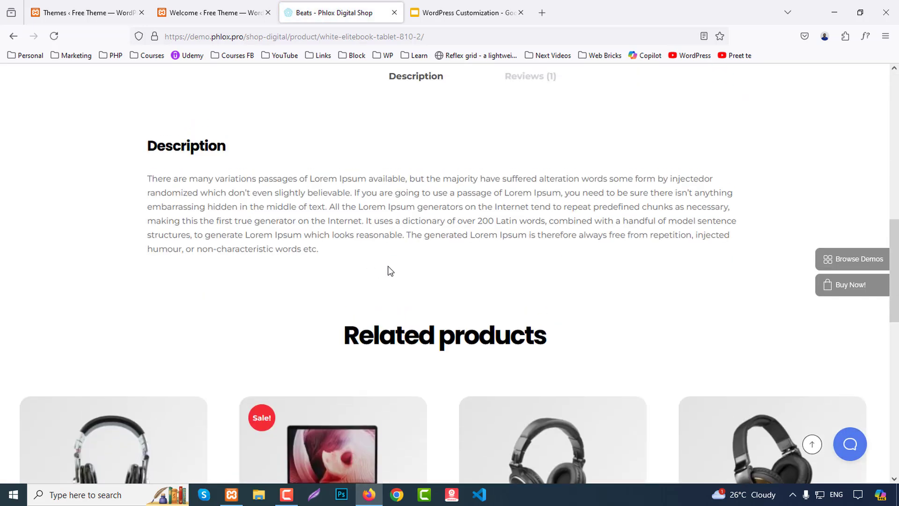
scroll(389, 269, "up", 3)
left_click(548, 232)
scroll(550, 234, "down", 5)
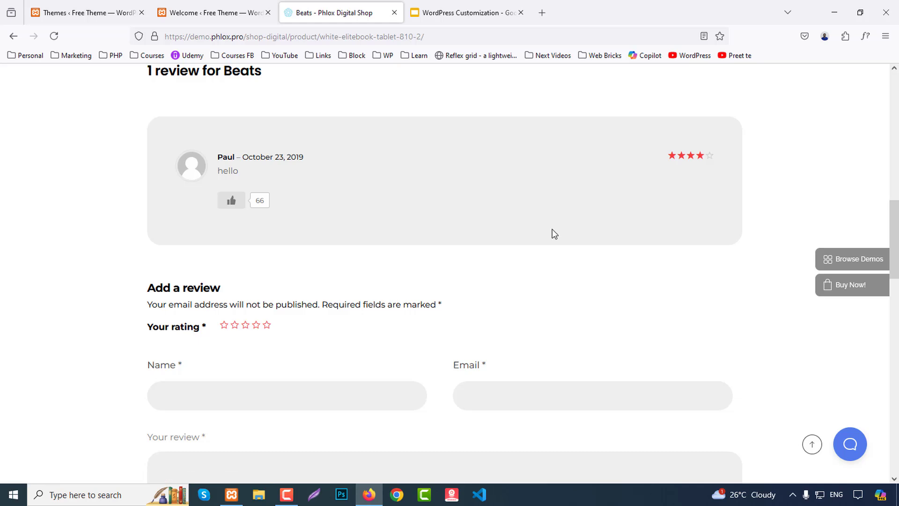
scroll(552, 232, "down", 8)
scroll(553, 230, "down", 10)
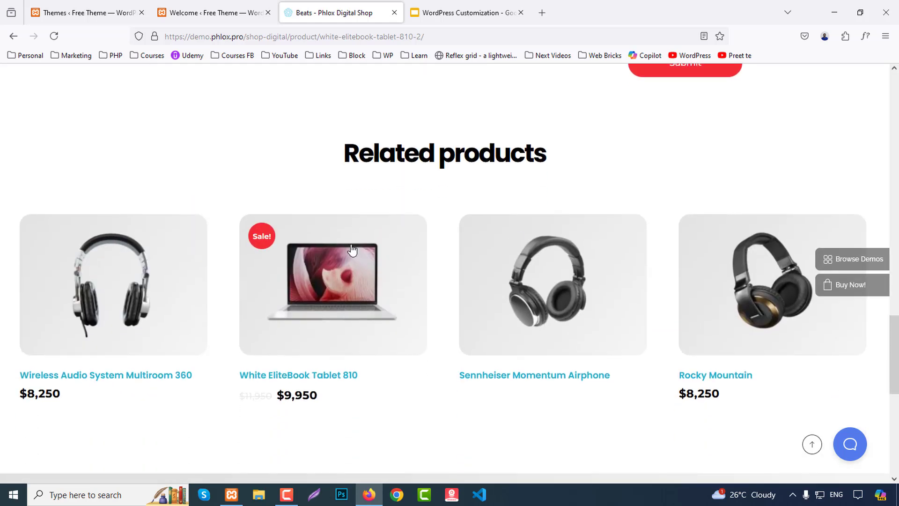
scroll(465, 263, "down", 3)
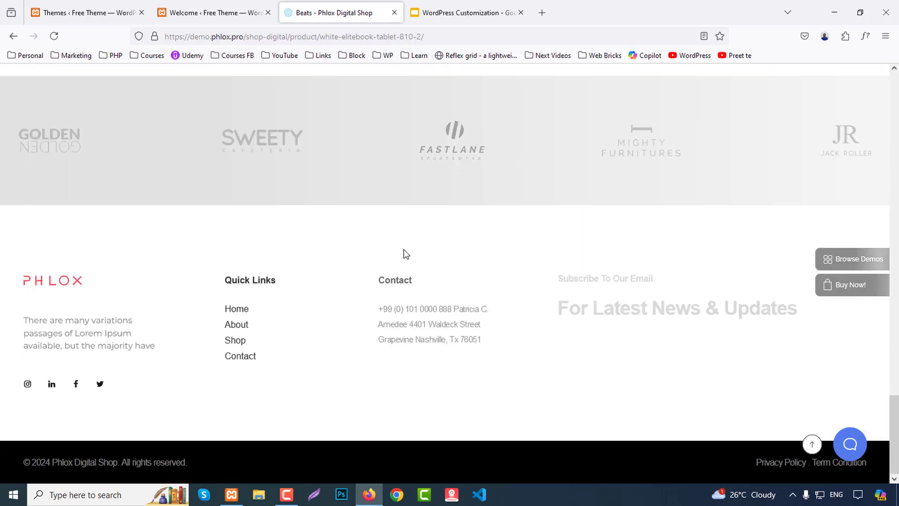
scroll(576, 241, "up", 20)
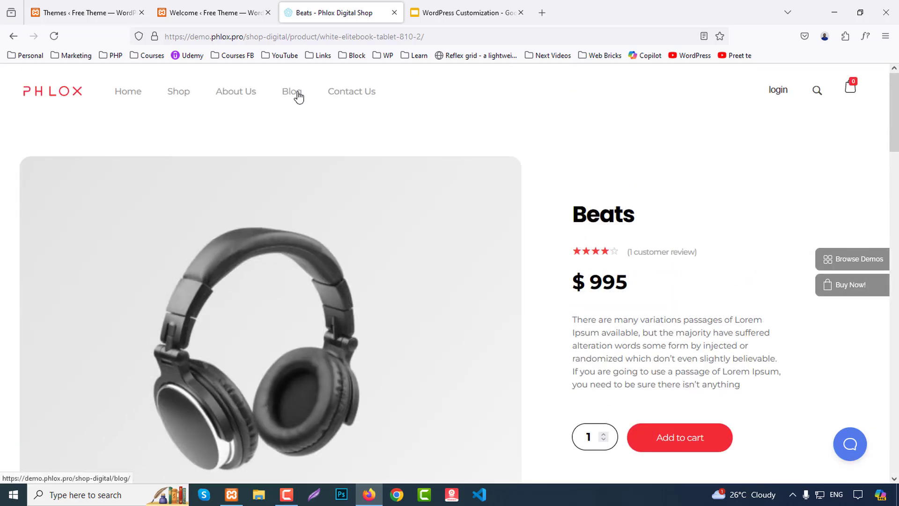
- Open the live demo's About Us page, check the import progress, and look through the page's content
left_click(237, 95)
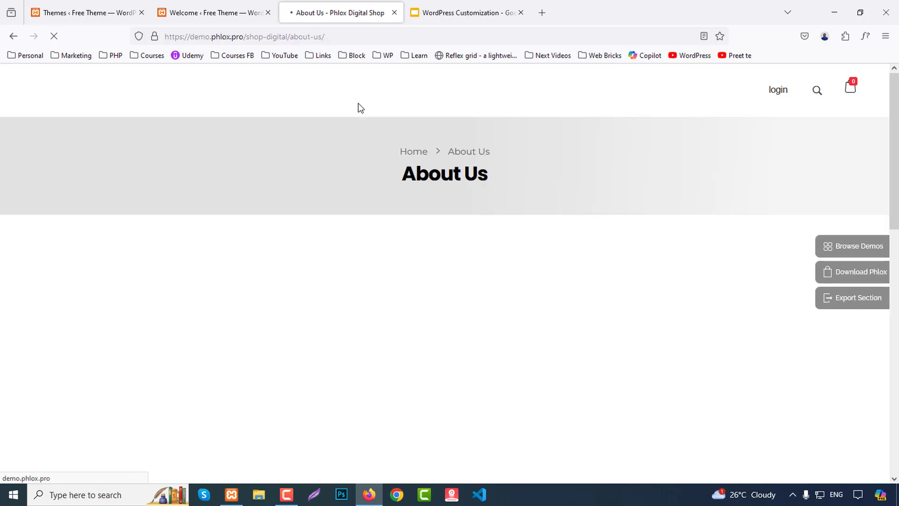
left_click(233, 6)
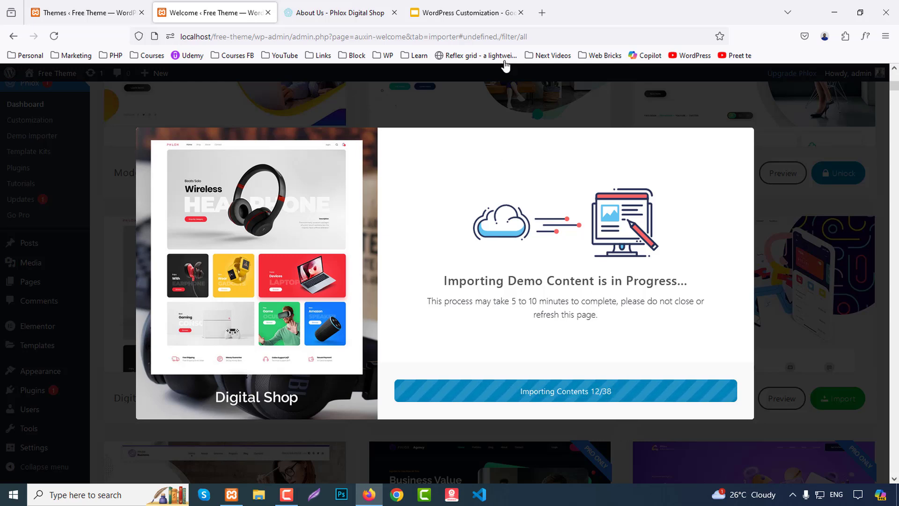
left_click(362, 5)
scroll(225, 250, "down", 3)
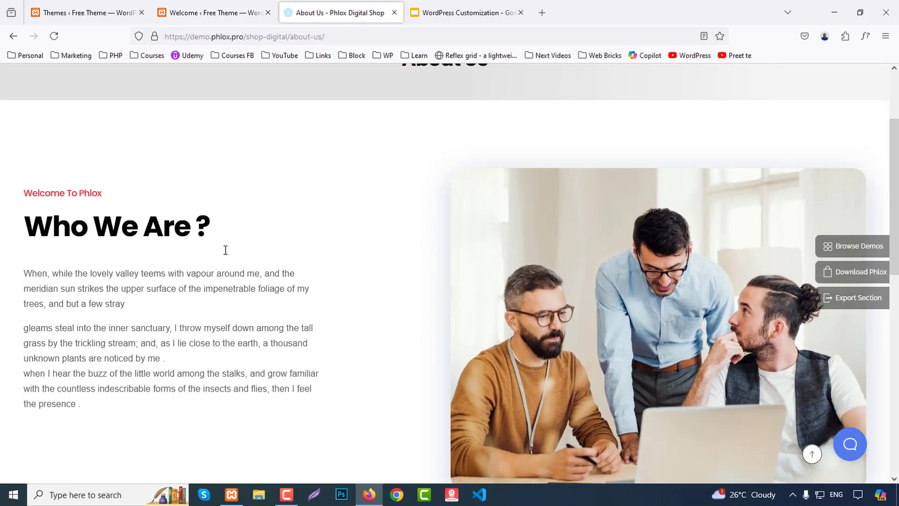
scroll(450, 233, "down", 4)
scroll(442, 234, "down", 6)
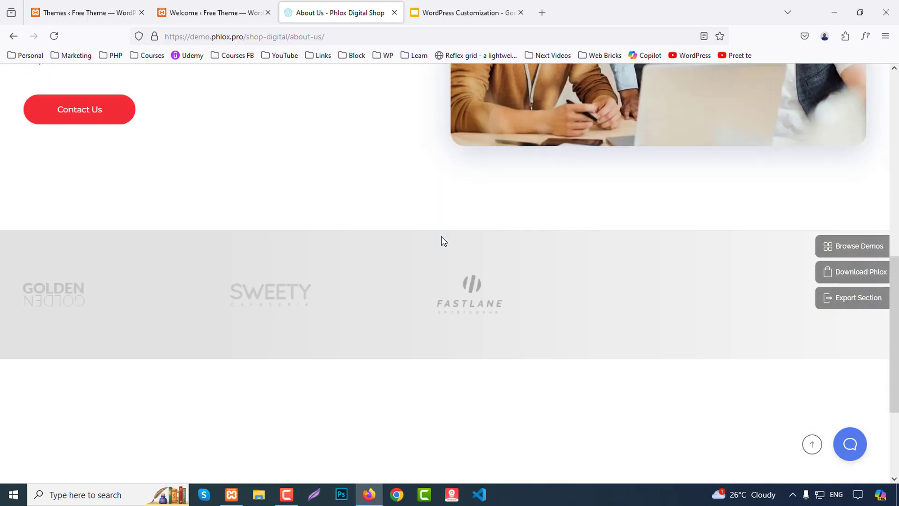
scroll(442, 237, "up", 8)
scroll(442, 237, "up", 4)
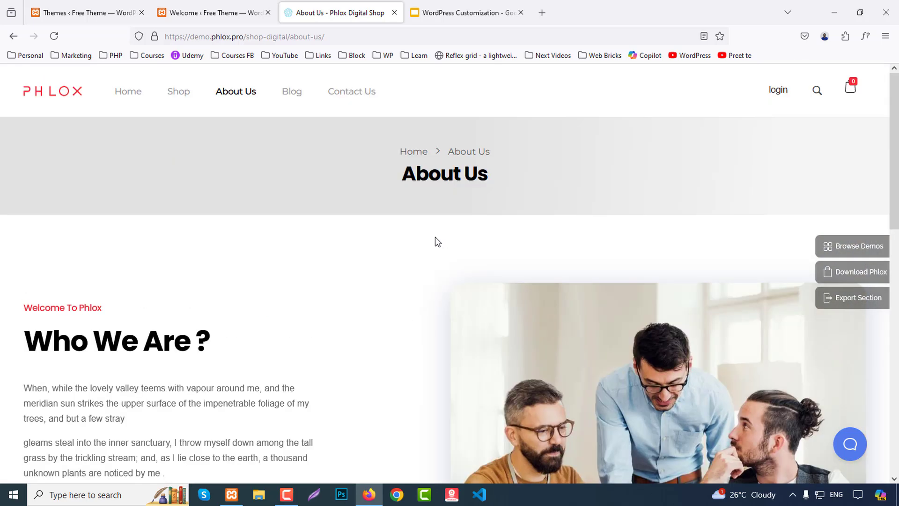
- Open the live demo's Blog page and look through its grid of posts
left_click(290, 99)
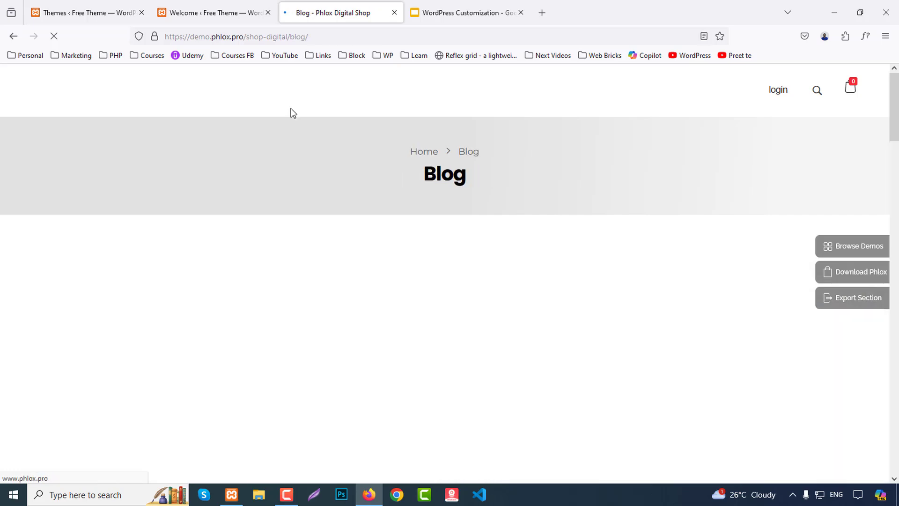
scroll(238, 246, "down", 5)
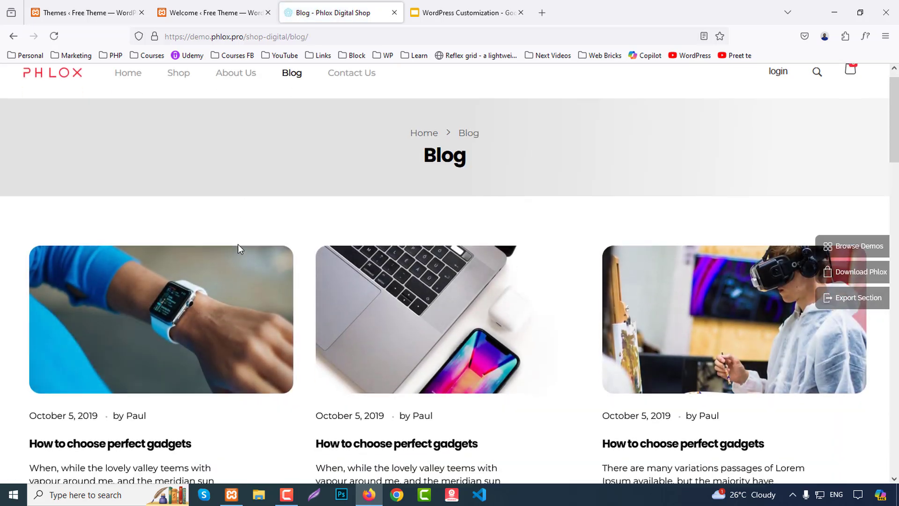
scroll(238, 246, "down", 5)
scroll(238, 245, "down", 5)
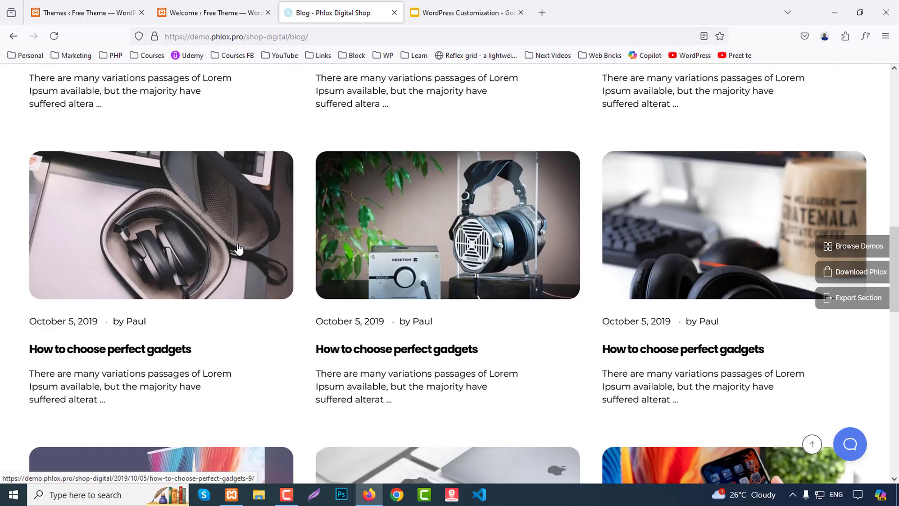
scroll(238, 248, "up", 15)
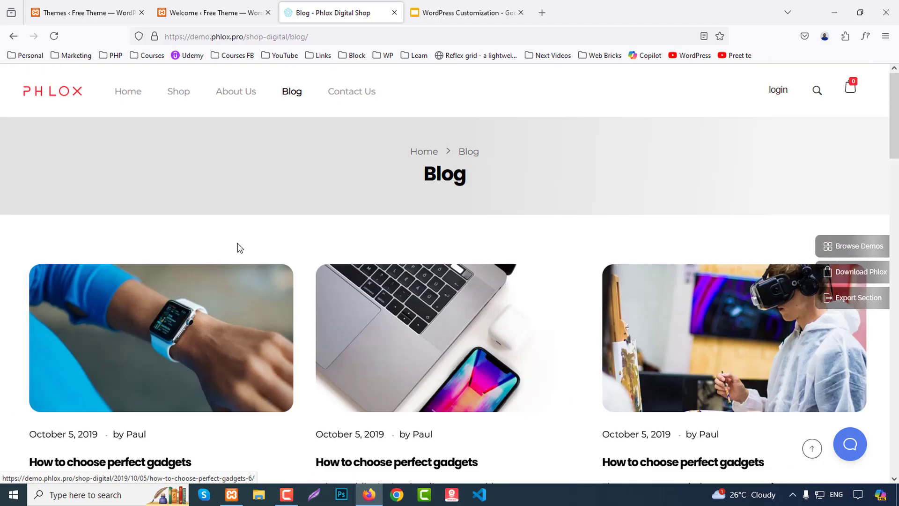
- Open the live demo's Contact Us page and examine its contact form, map, contact details and footer
left_click(350, 94)
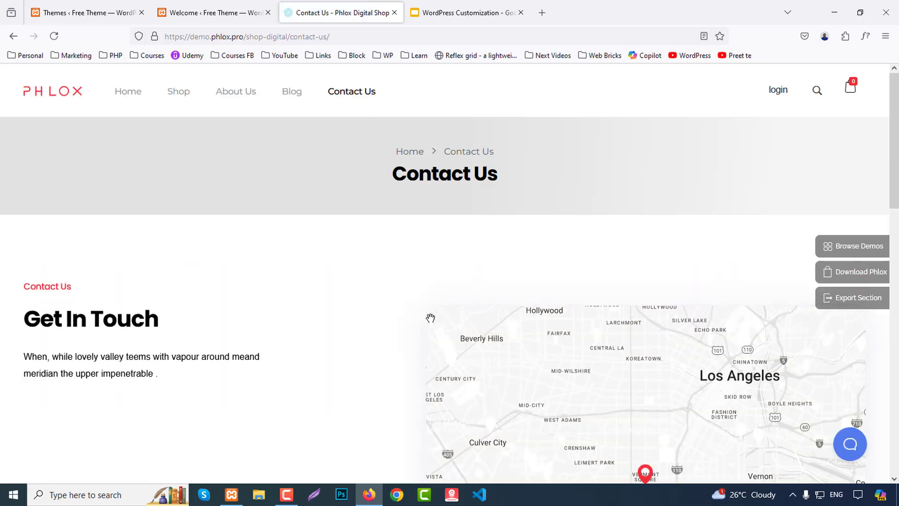
scroll(430, 318, "down", 10)
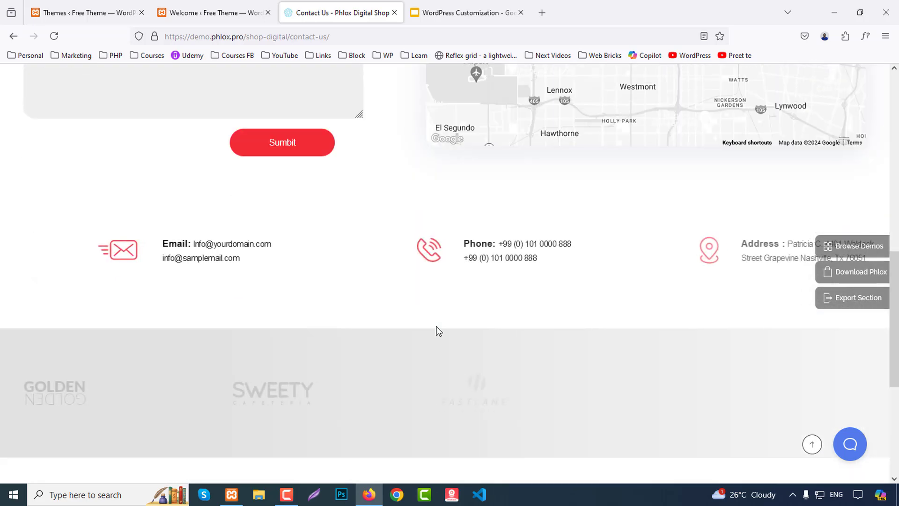
scroll(709, 282, "down", 4)
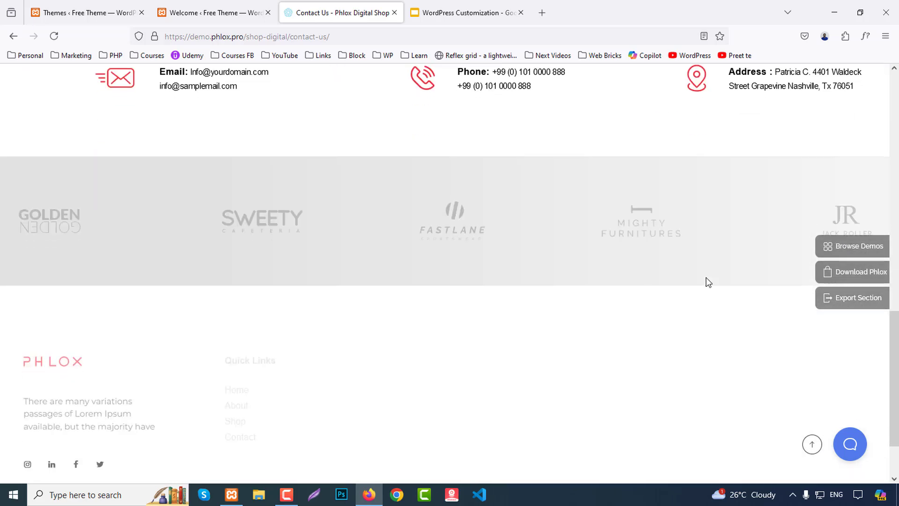
scroll(709, 280, "down", 2)
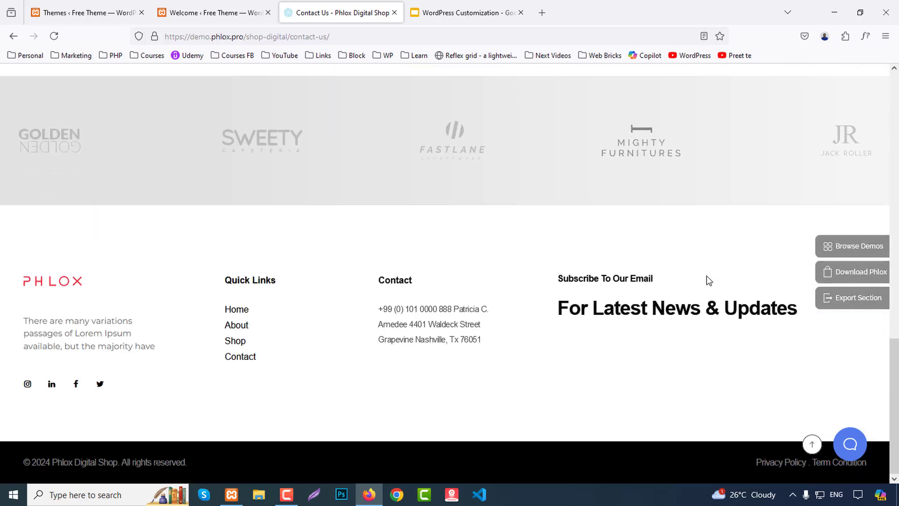
- Open the preview of the freshly imported Digital Shop site and look through its home page down to the footer
left_click(236, 11)
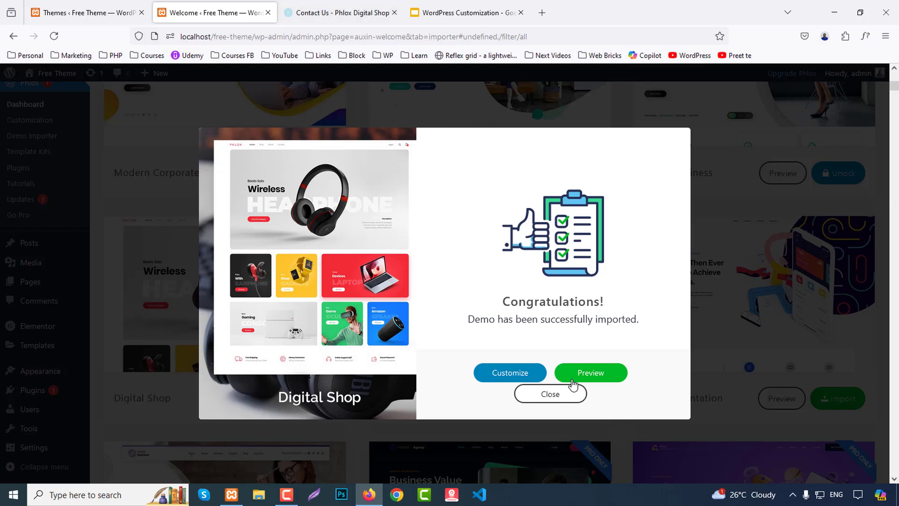
left_click(614, 374)
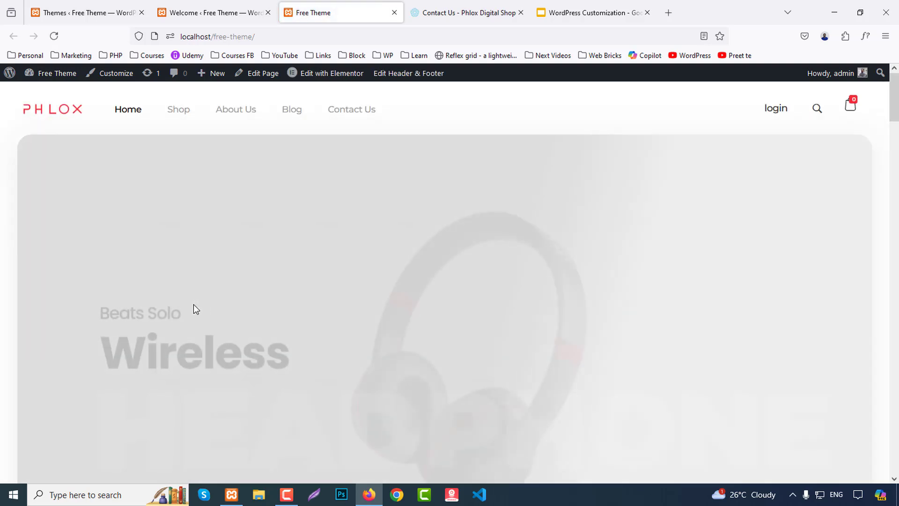
scroll(440, 204, "down", 5)
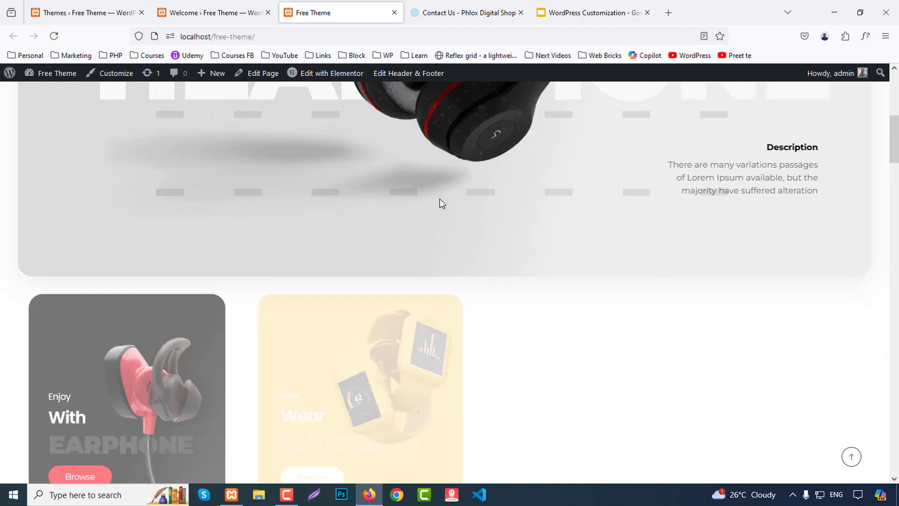
scroll(440, 203, "down", 10)
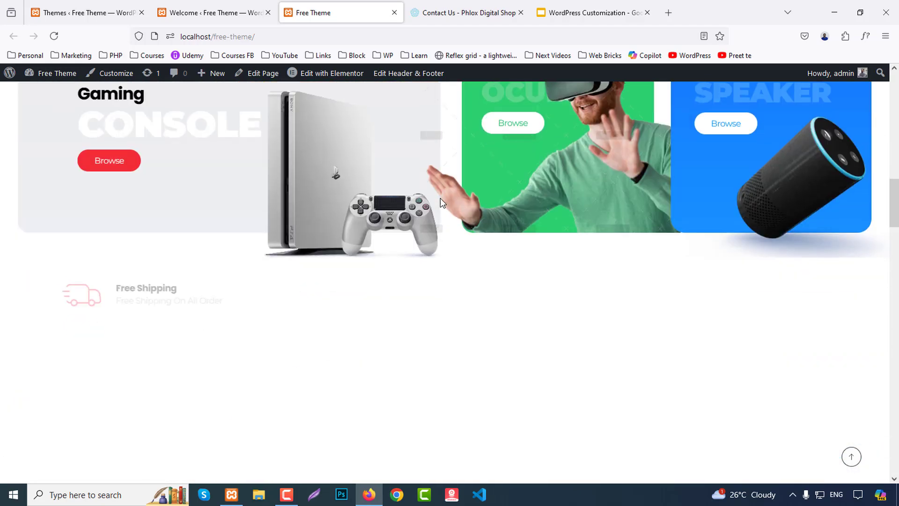
scroll(440, 202, "down", 10)
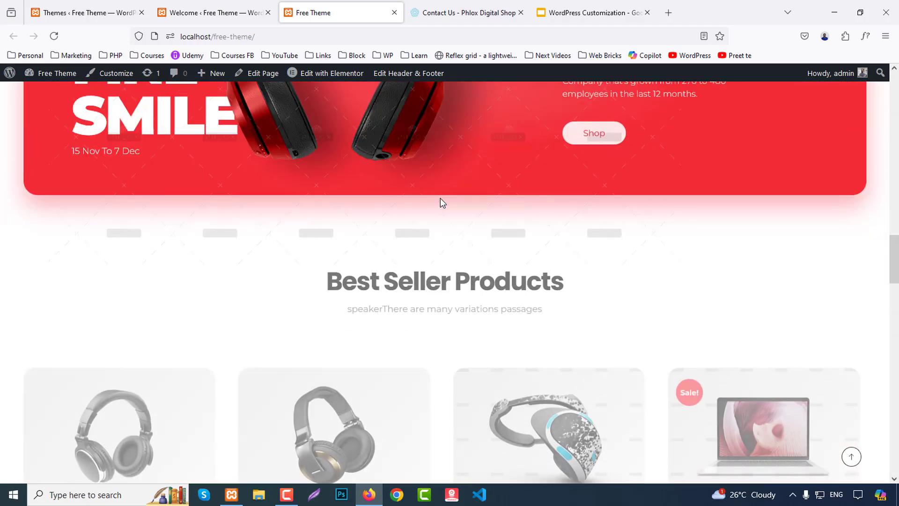
scroll(440, 203, "down", 3)
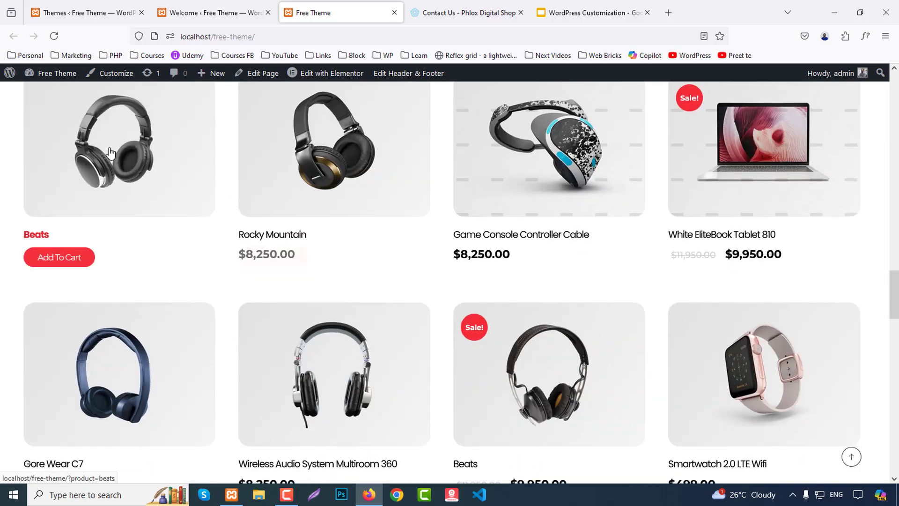
scroll(128, 334, "down", 15)
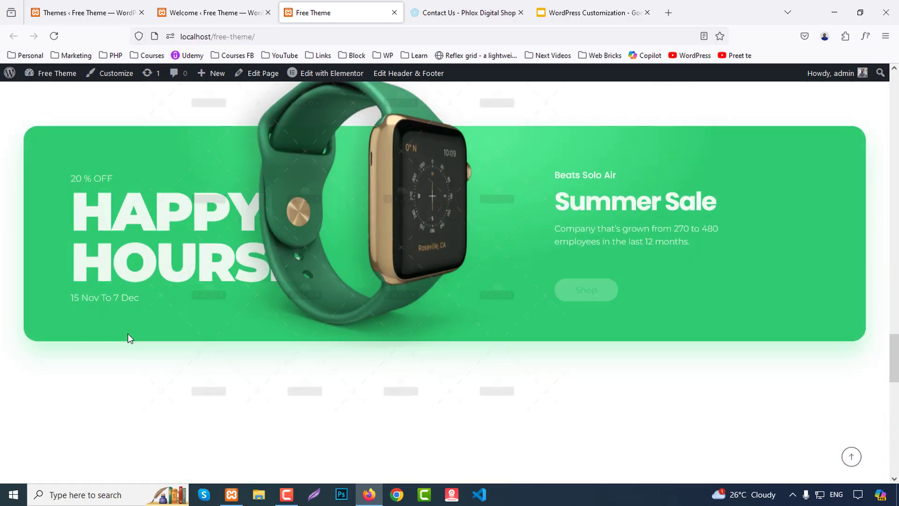
scroll(128, 333, "down", 10)
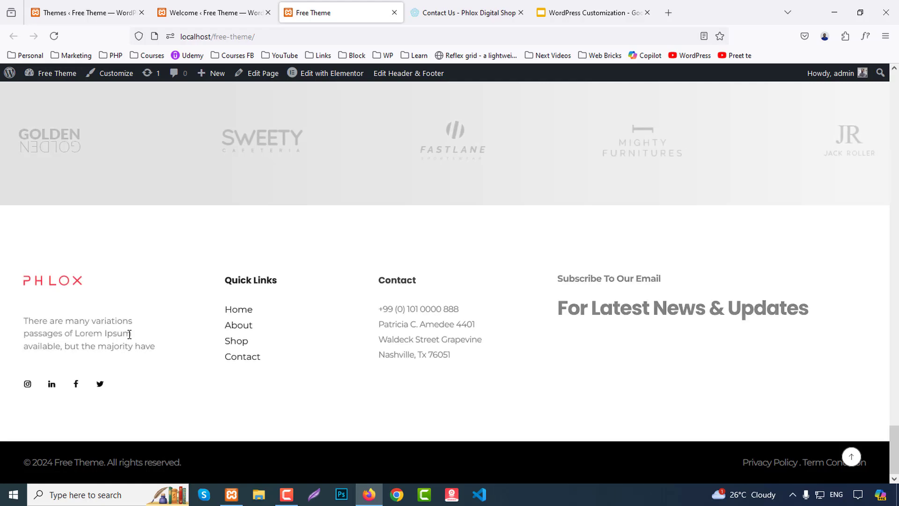
scroll(129, 337, "up", 10)
scroll(129, 334, "up", 20)
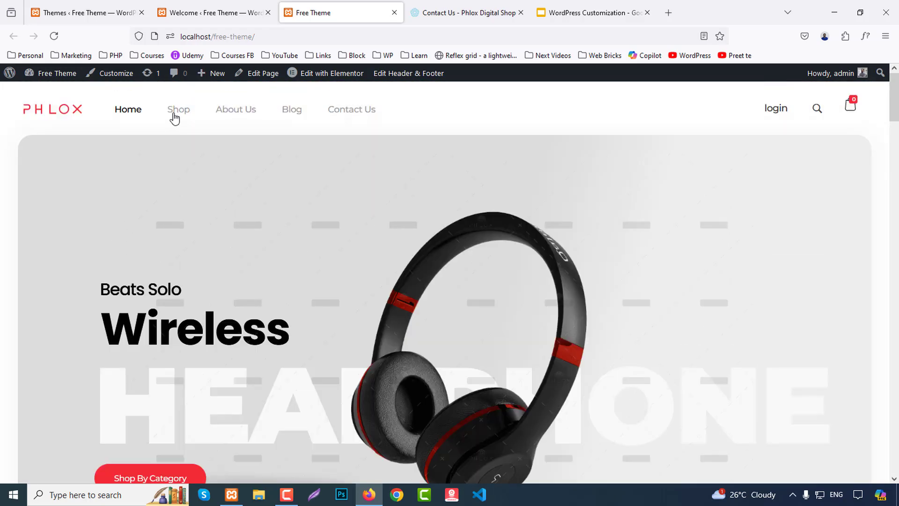
- Open the imported site's Shop page and look through its product grid and category list
left_click(180, 111)
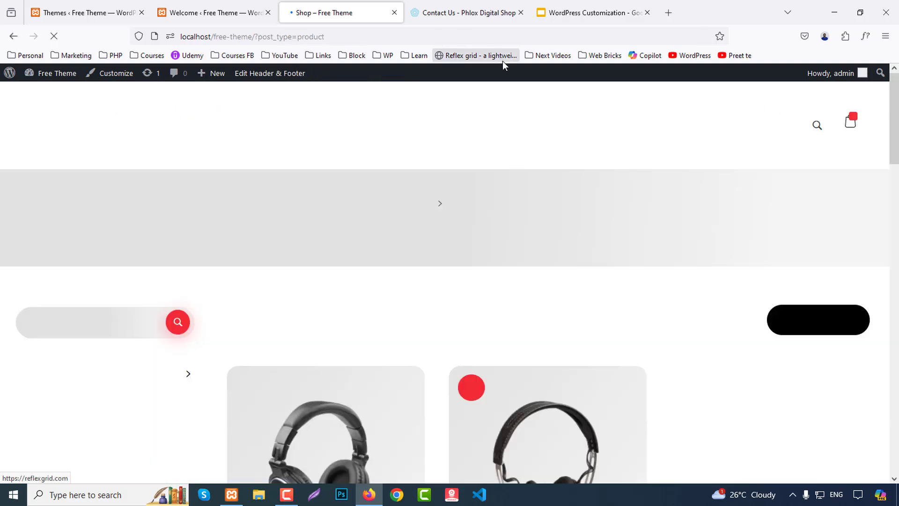
scroll(550, 190, "down", 6)
scroll(550, 194, "down", 12)
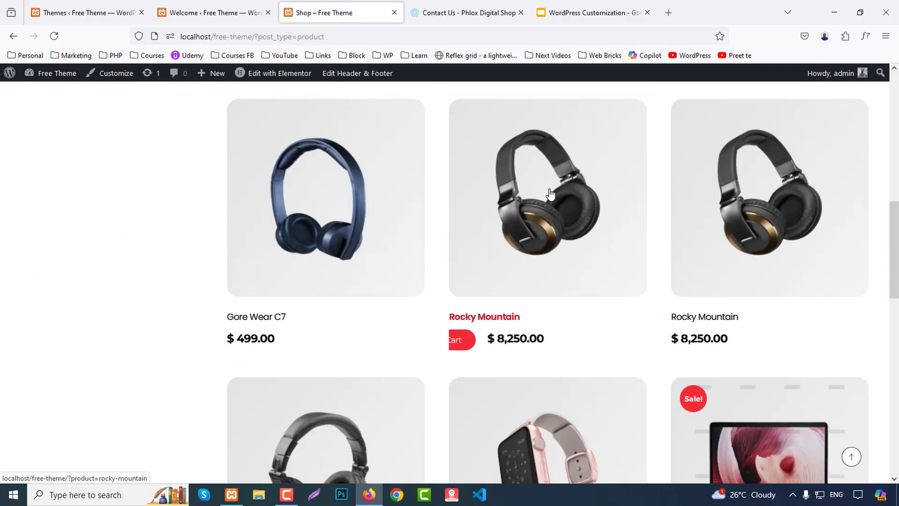
scroll(549, 188, "up", 20)
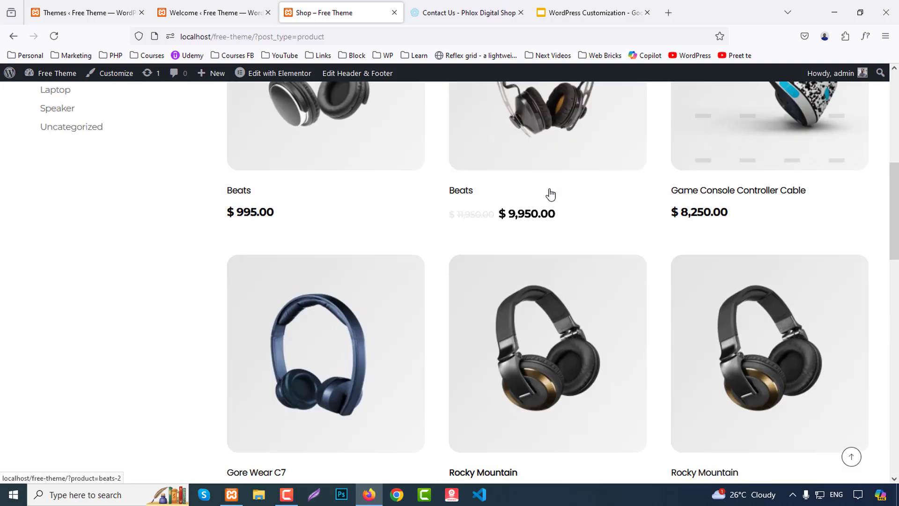
scroll(550, 189, "down", 2)
- Open the first Beats headphone's product page from the shop and look through its description and related products
left_click(303, 280)
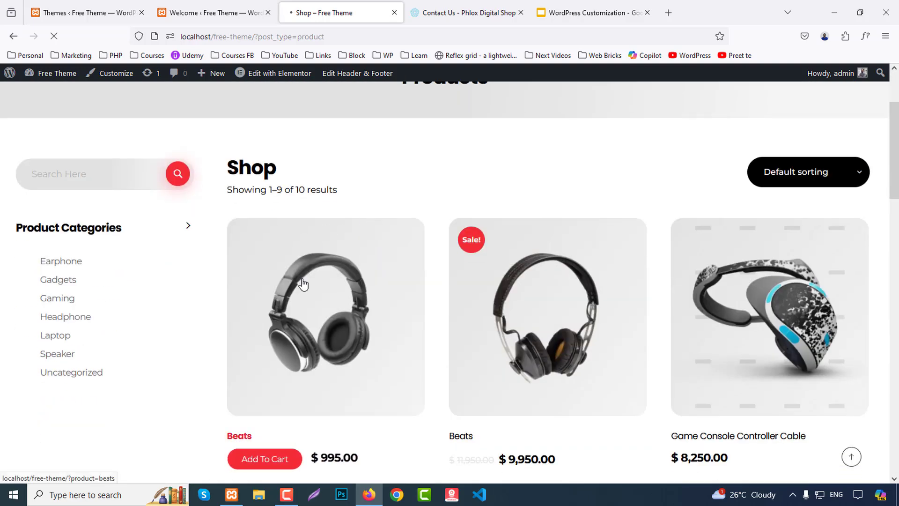
scroll(754, 338, "down", 8)
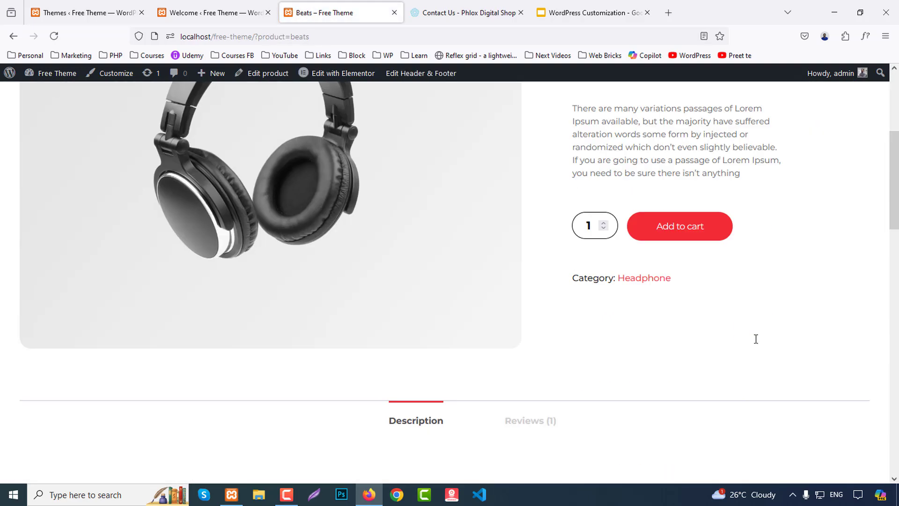
scroll(755, 337, "down", 9)
scroll(755, 335, "up", 14)
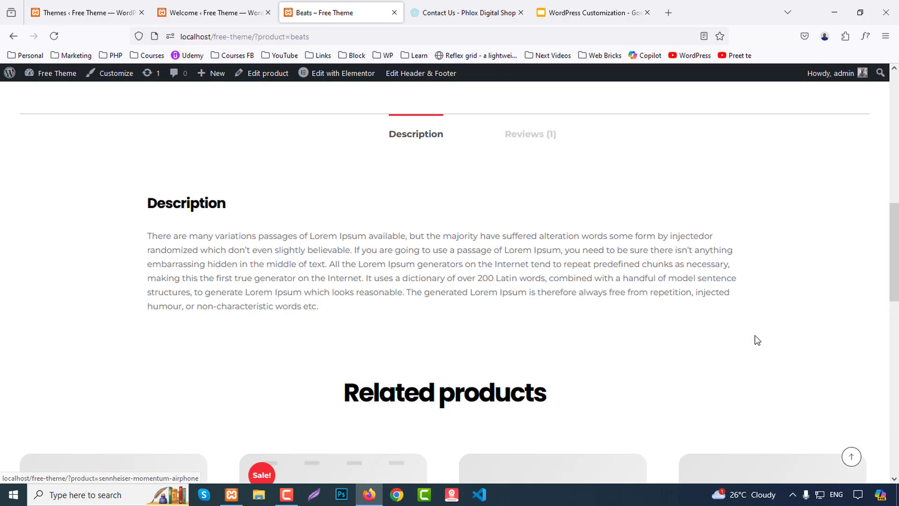
- Add one Beats headphone to the cart, then view the full cart page with its items and totals
left_click(688, 283)
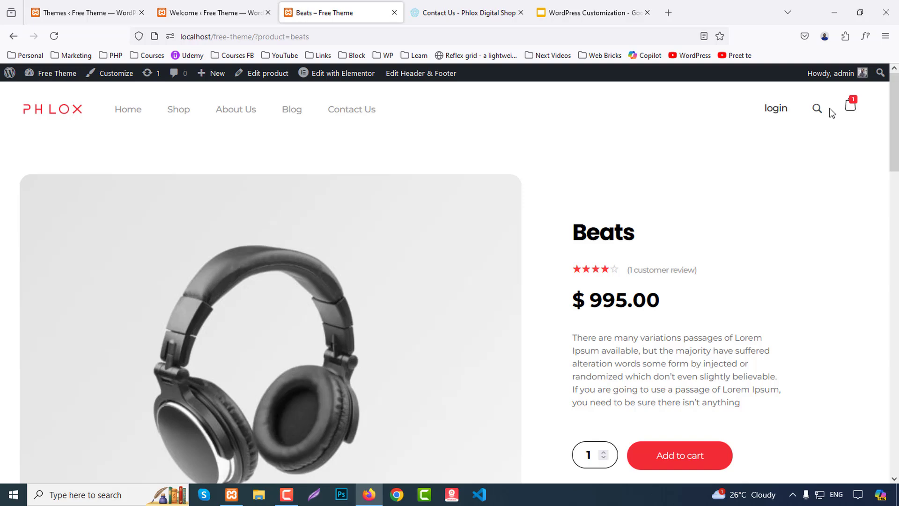
mouse_move(852, 111)
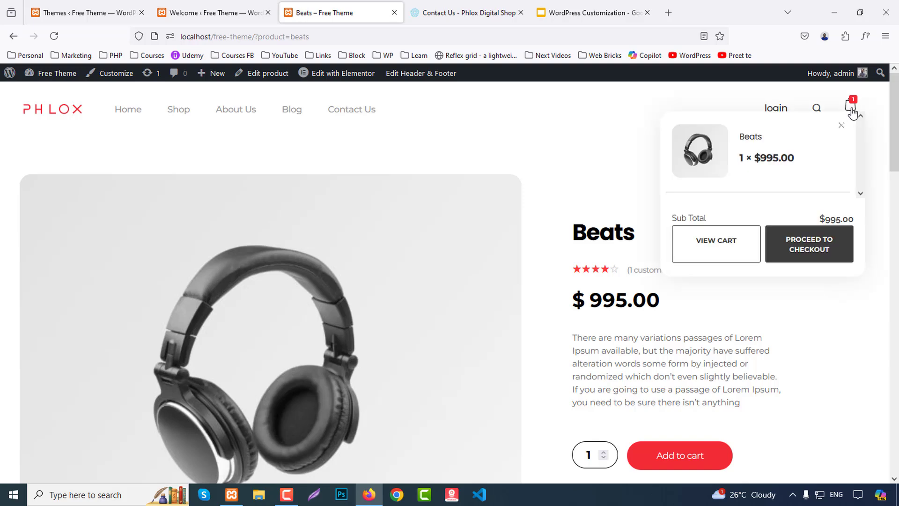
left_click(718, 251)
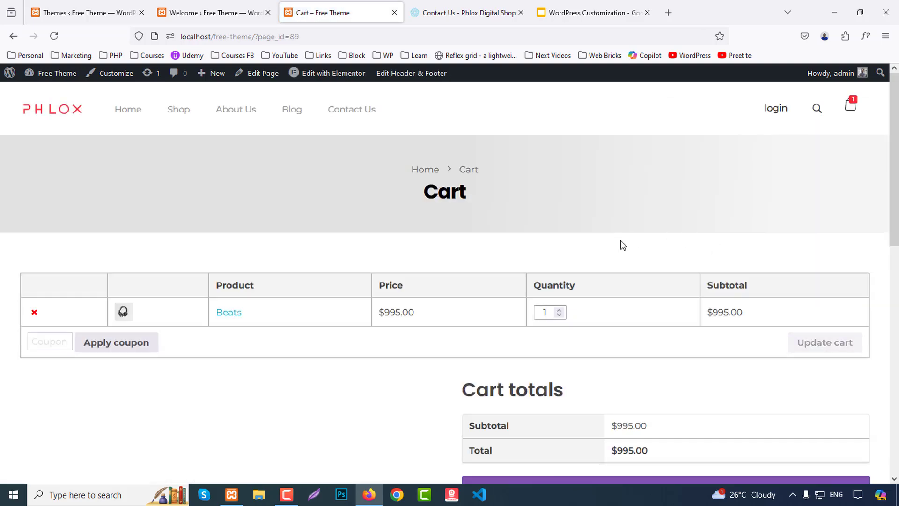
scroll(627, 247, "down", 6)
scroll(631, 248, "up", 6)
scroll(637, 274, "down", 2)
- Proceed to checkout and examine the billing form, order summary and payment section
left_click(652, 392)
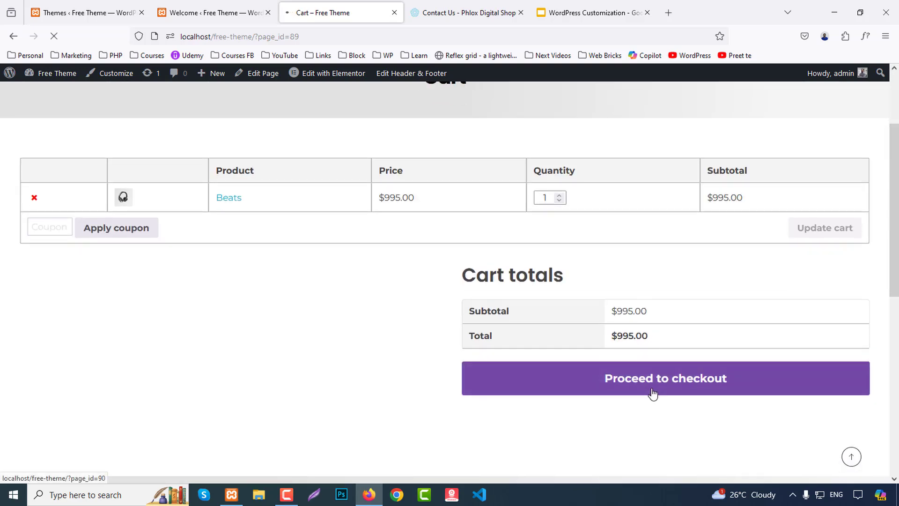
scroll(578, 224, "down", 5)
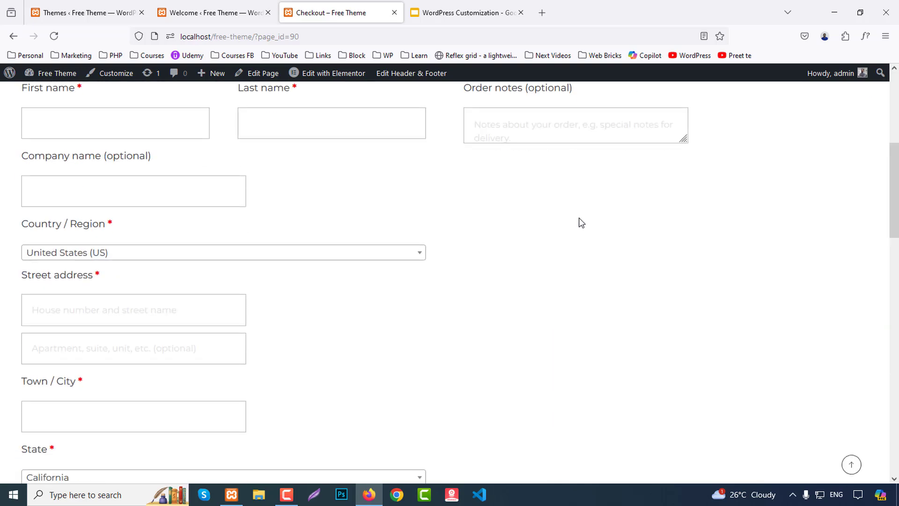
scroll(580, 222, "down", 10)
scroll(580, 222, "down", 5)
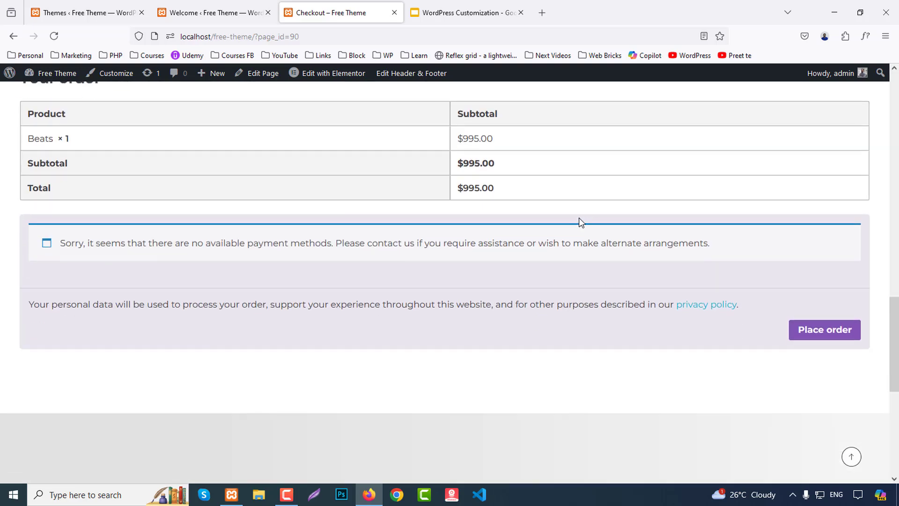
scroll(580, 222, "up", 12)
scroll(581, 222, "up", 6)
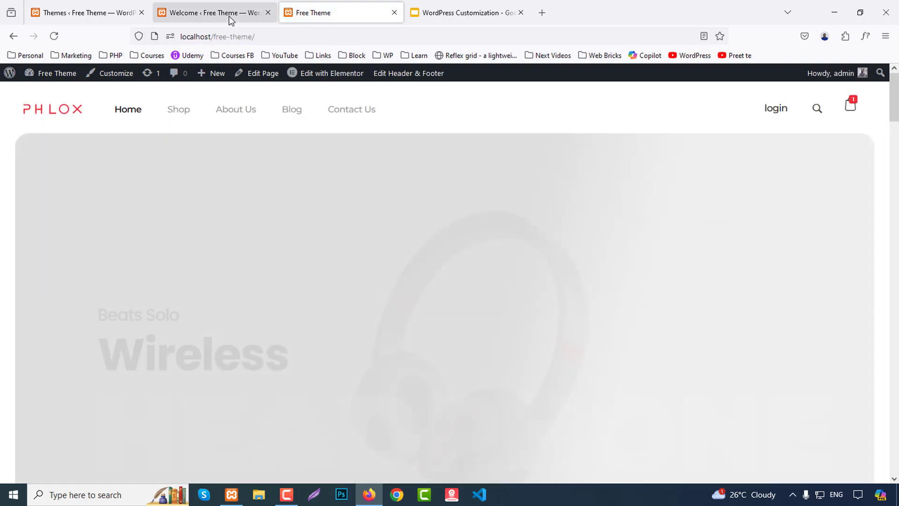
- Close the Digital Shop import dialog, open the Phlox theme dashboard, and close the leftover Themes browser tab
left_click(229, 14)
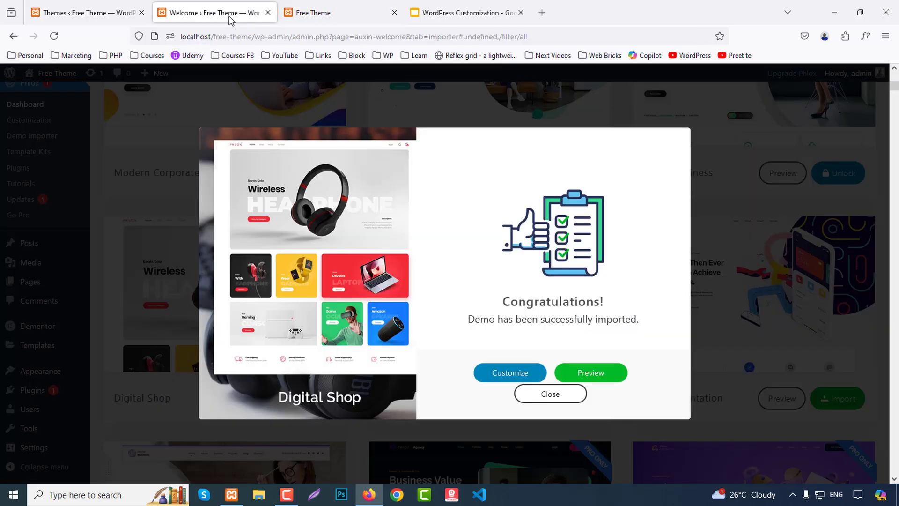
left_click(551, 394)
left_click(60, 105)
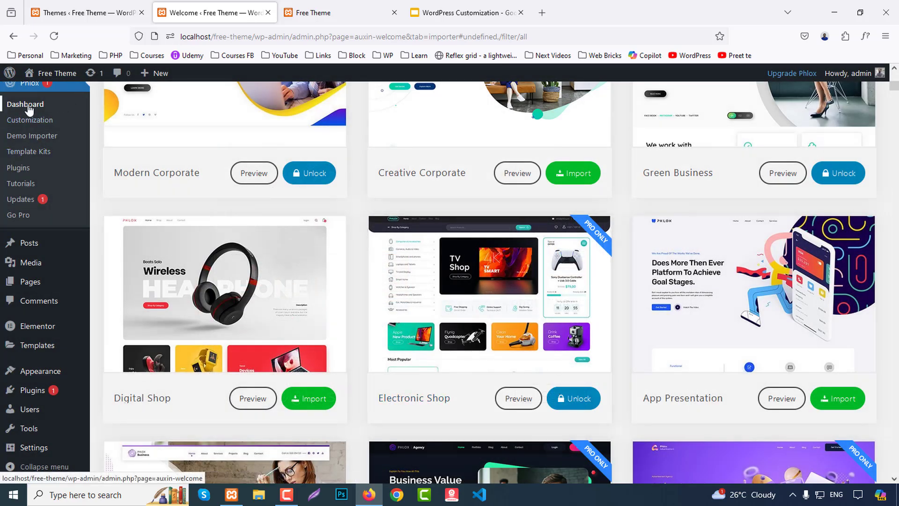
middle_click(61, 9)
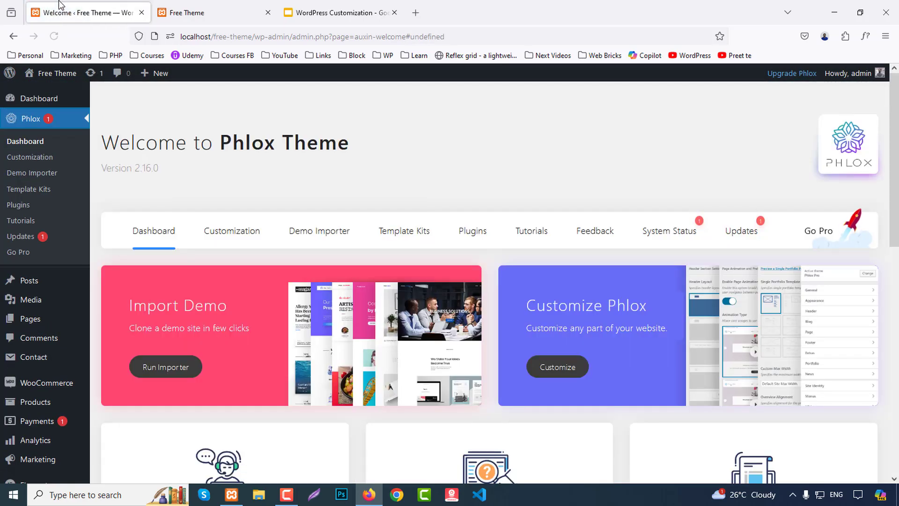
left_click(384, 174)
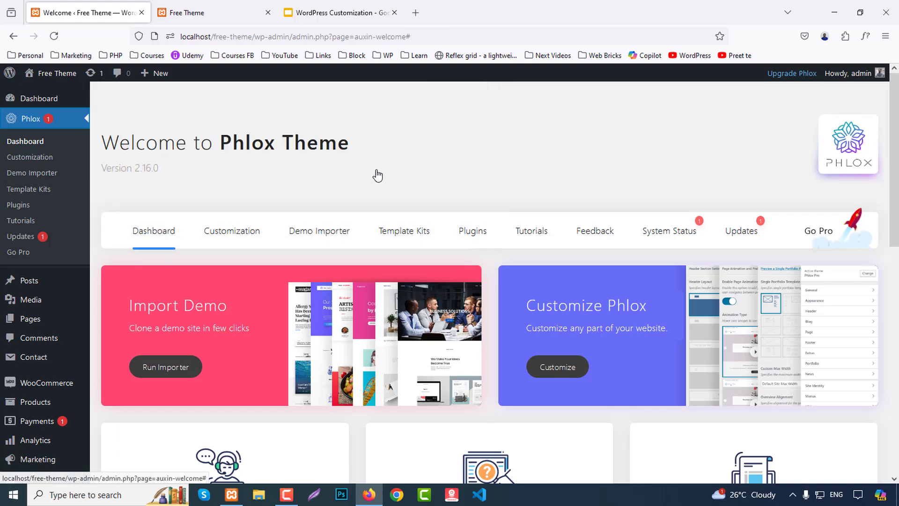
- Open the site's Plugins page and look through the list of installed plugins
scroll(42, 398, "down", 2)
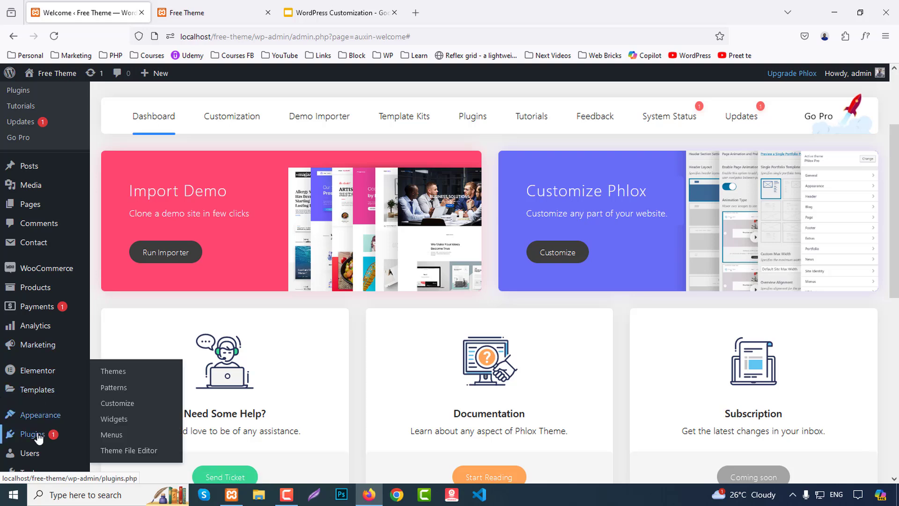
left_click(38, 436)
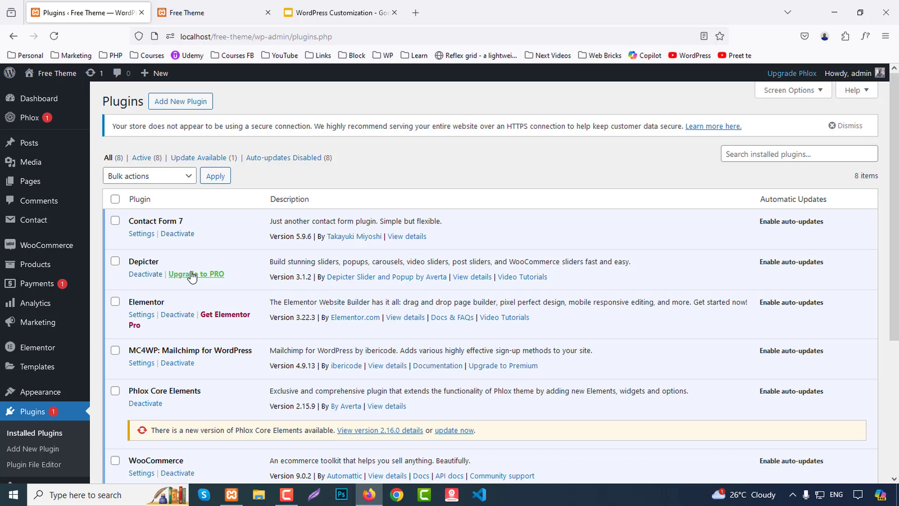
scroll(189, 314, "down", 1)
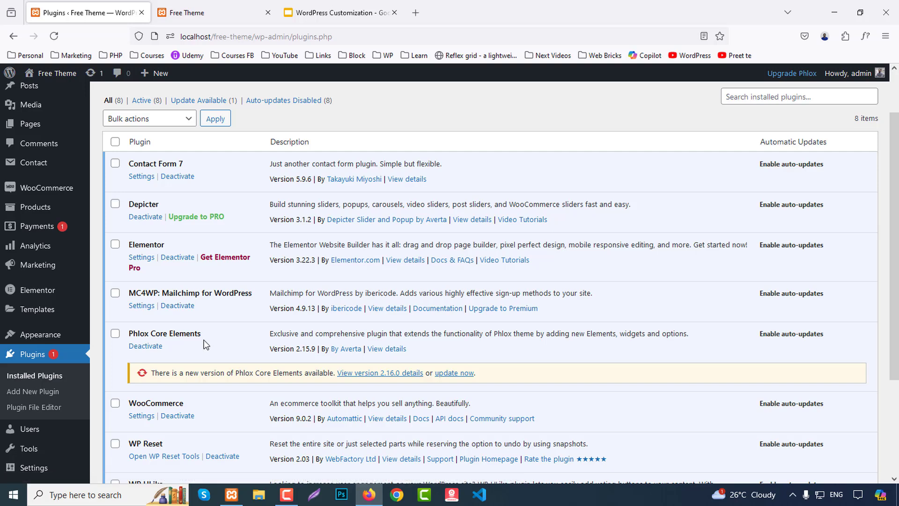
scroll(206, 339, "down", 2)
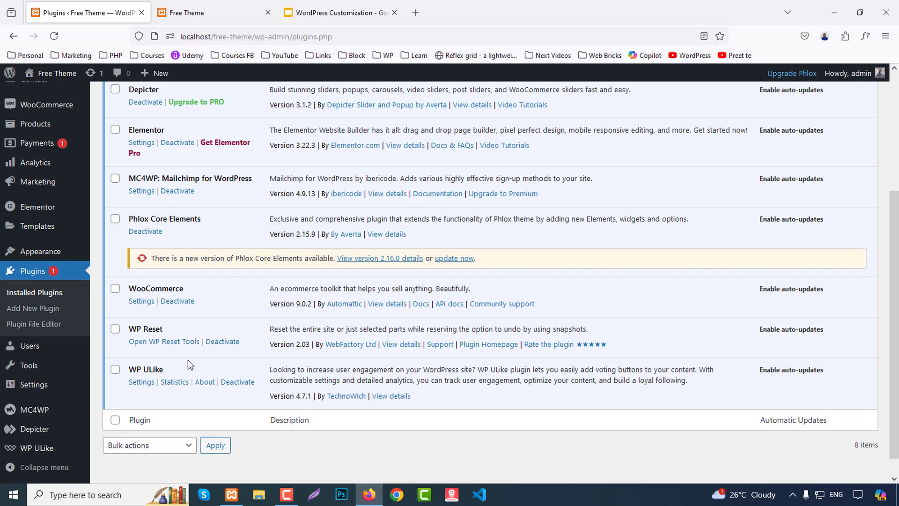
scroll(27, 333, "up", 3)
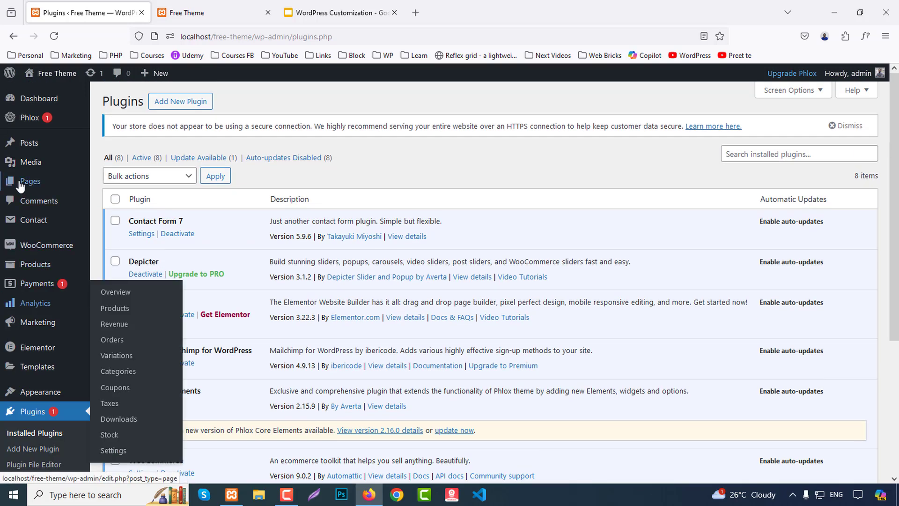
- Open the Phlox theme customization in a new browser tab and bring up the loaded customizer
mouse_move(29, 117)
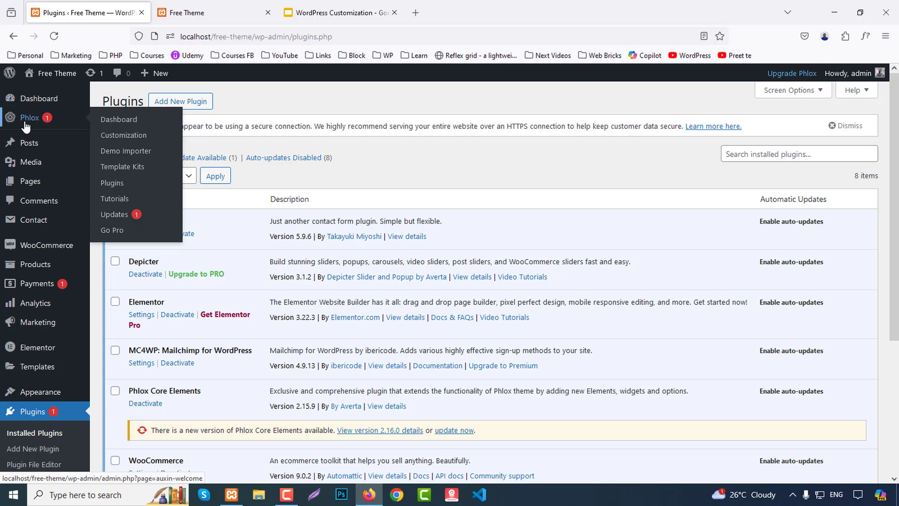
middle_click(123, 136)
left_click(220, 5)
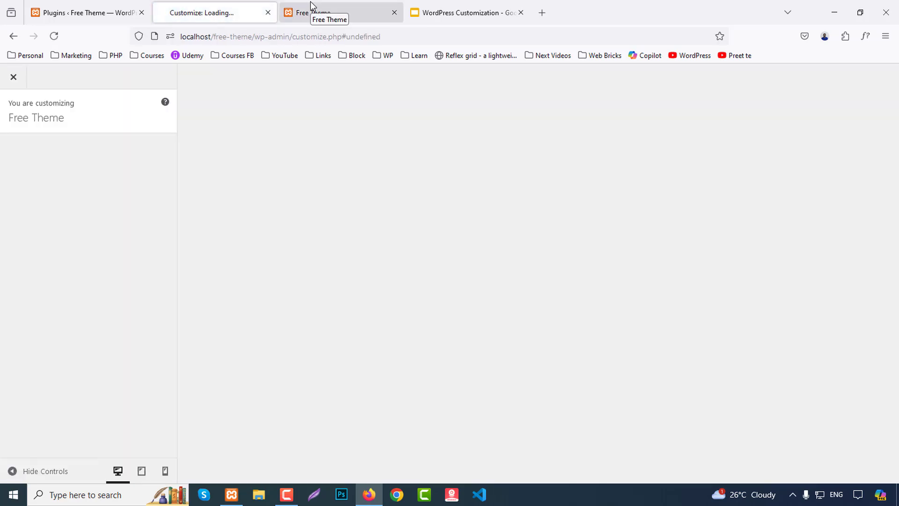
left_click(89, 13)
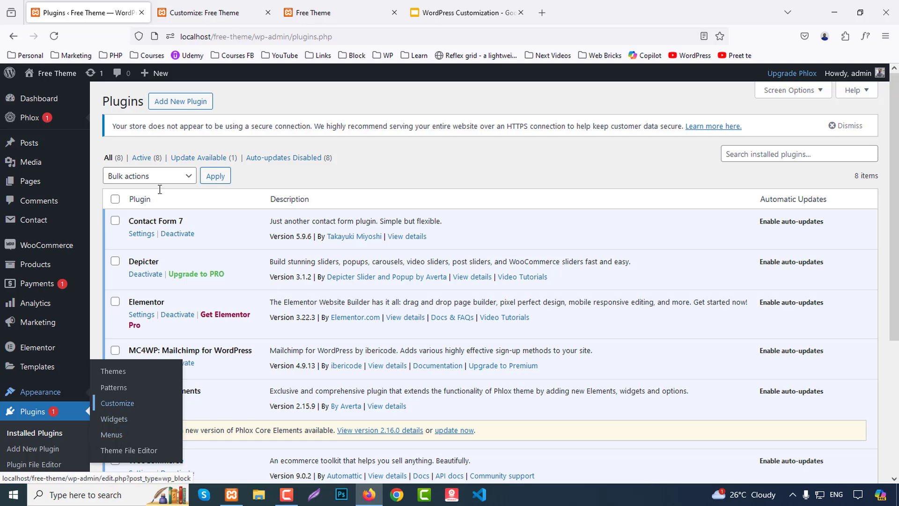
left_click(194, 12)
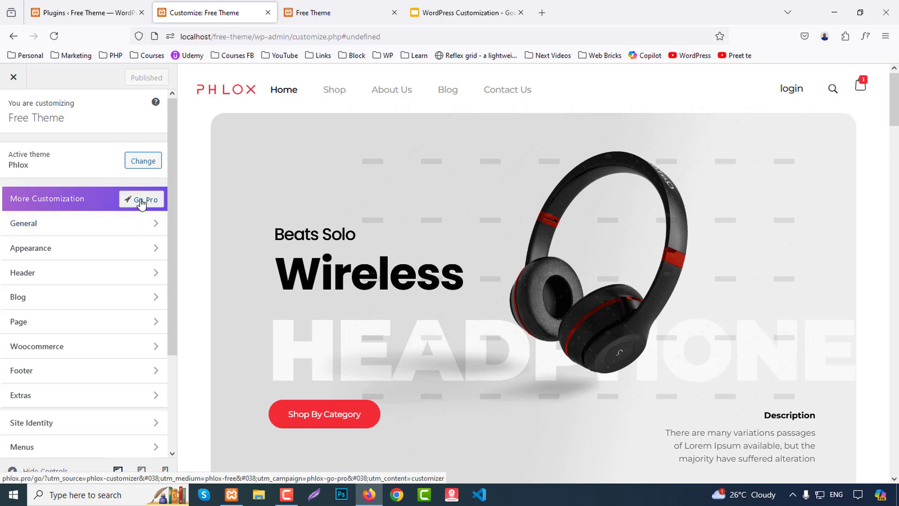
- Try the Boxed website layout in the General Layout settings, compare it in the preview, and restore the original layout
left_click(41, 225)
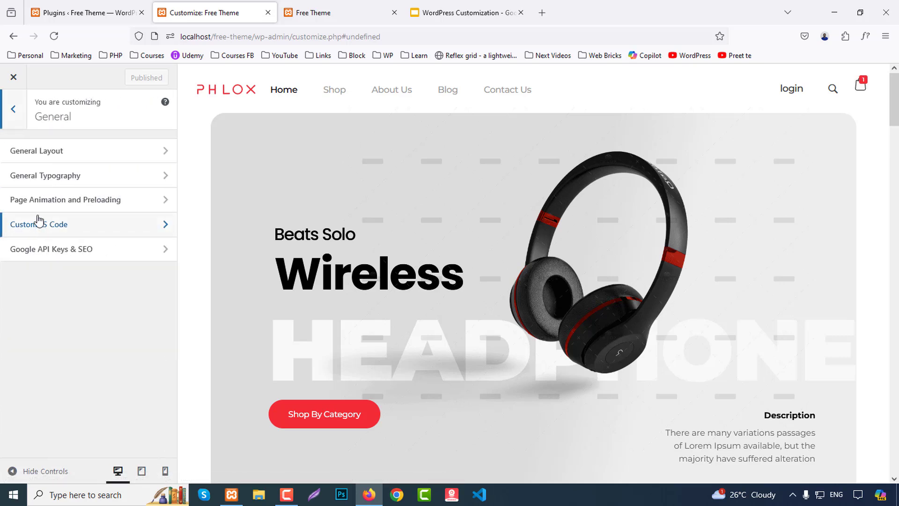
left_click(40, 154)
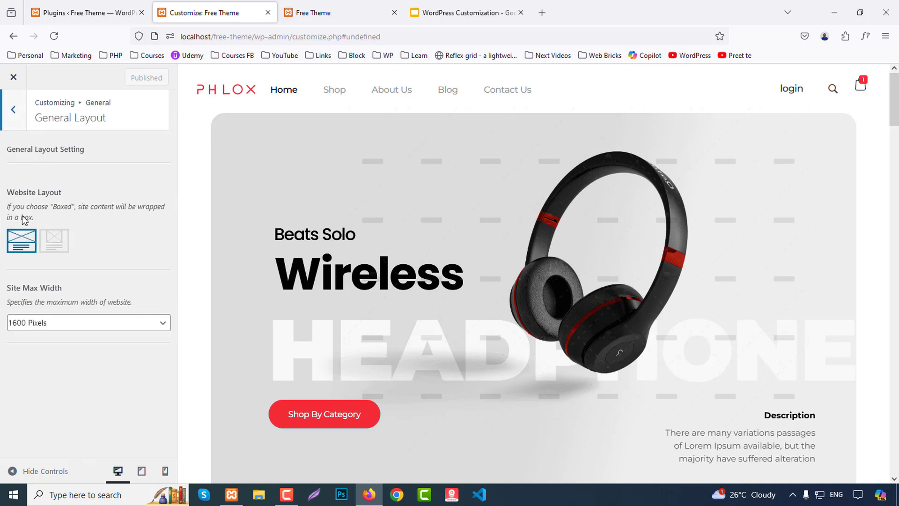
left_click(63, 244)
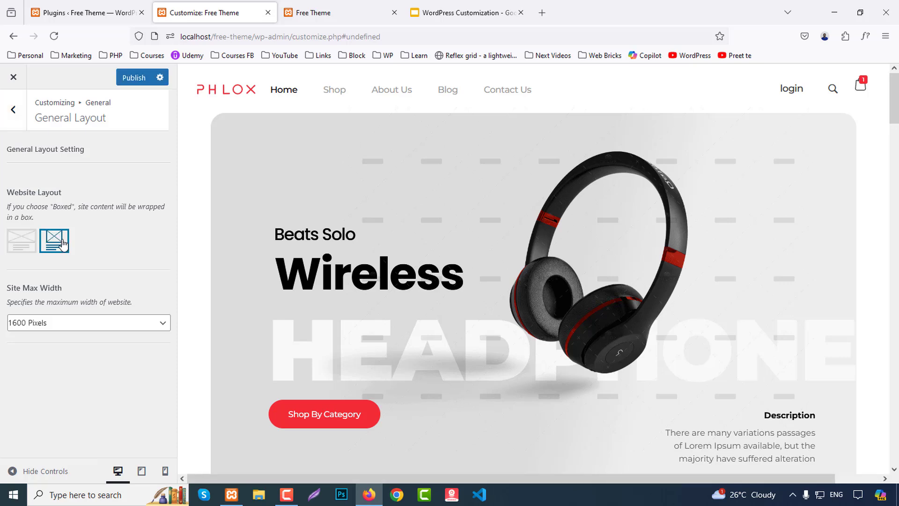
left_click(23, 244)
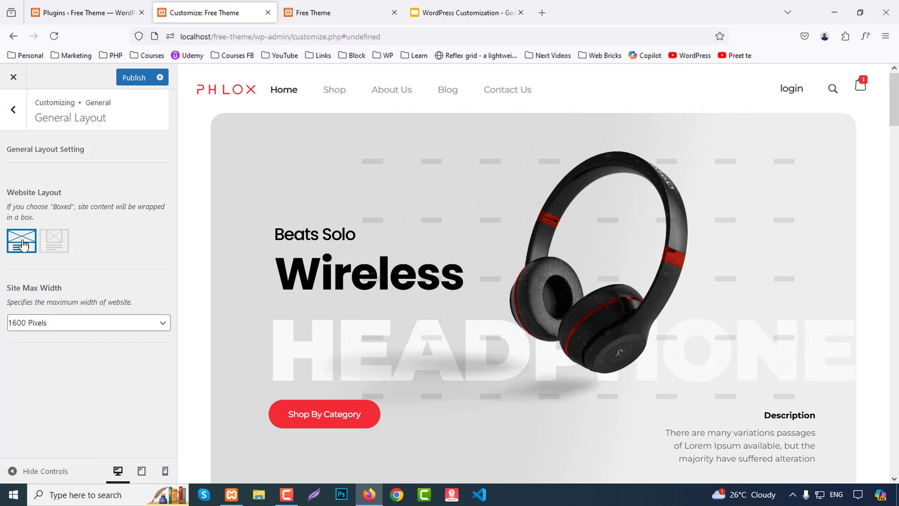
scroll(657, 242, "down", 6)
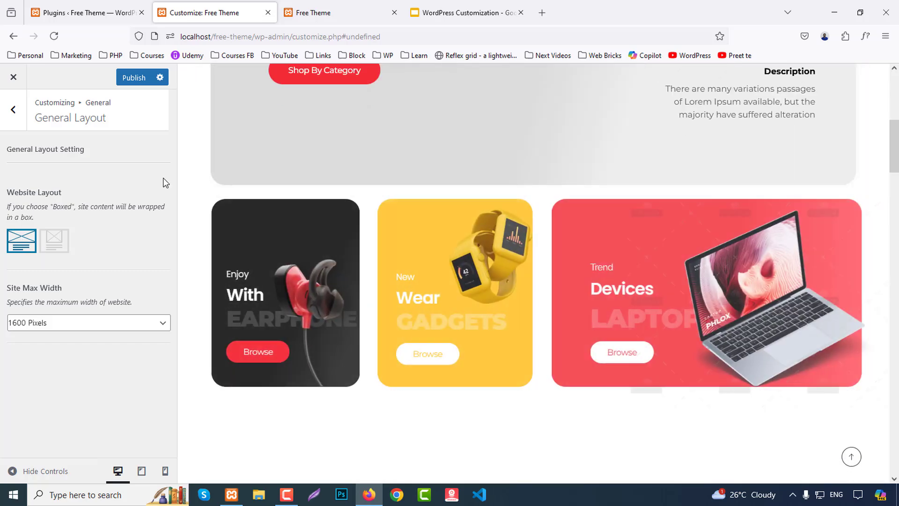
left_click(47, 251)
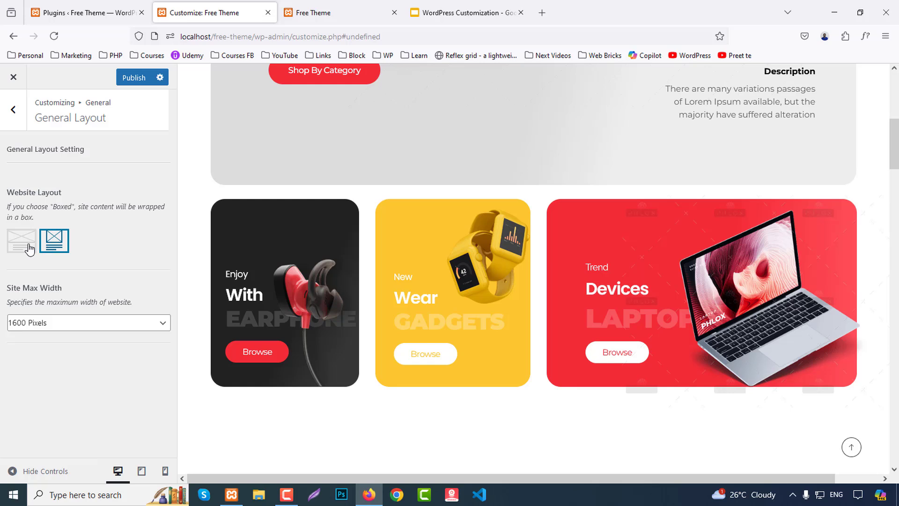
left_click(29, 245)
left_click(14, 110)
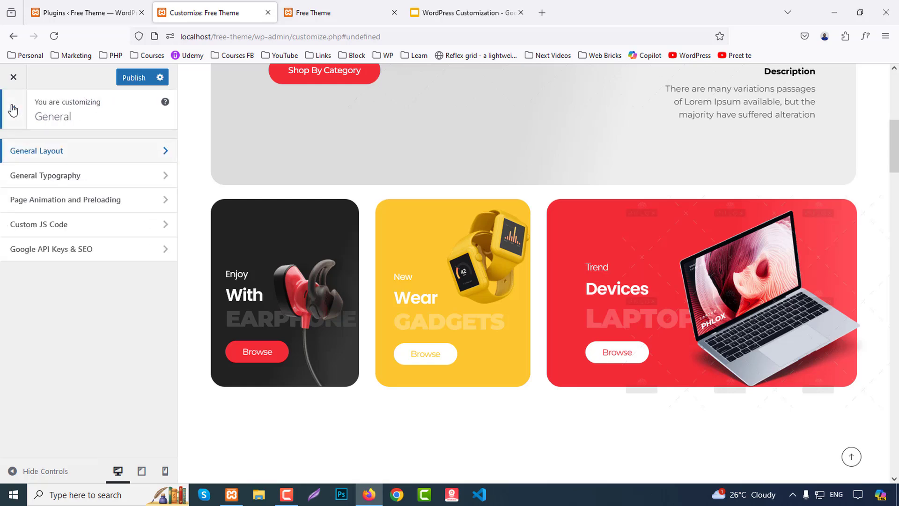
- Examine the body text's typography options and its normal and hover states in the General Typography settings
left_click(41, 177)
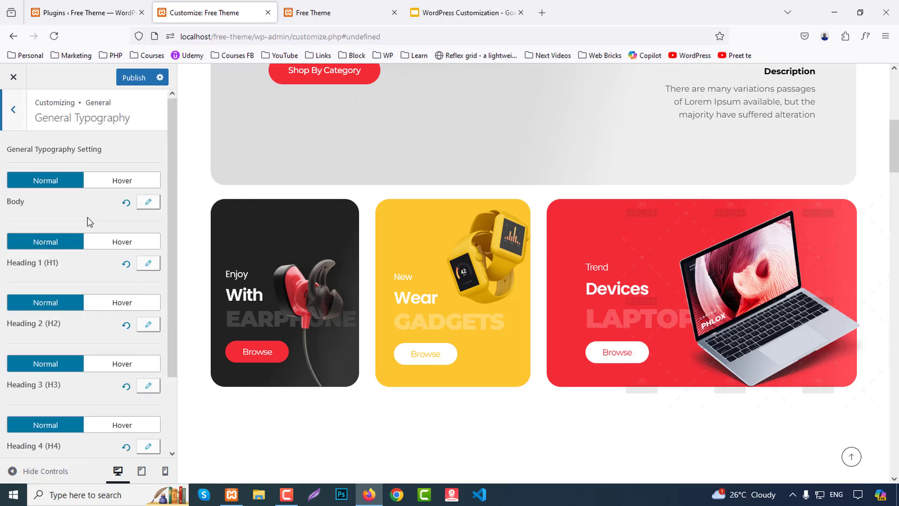
left_click(148, 202)
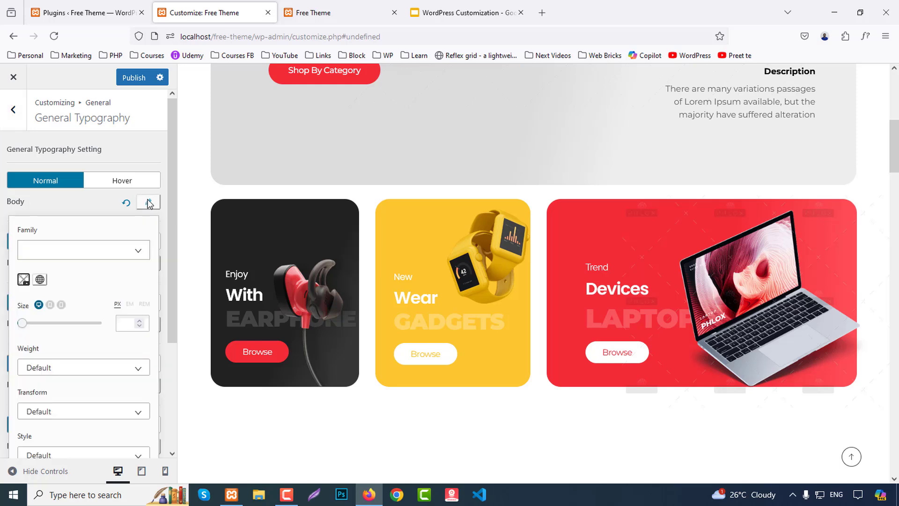
left_click(148, 202)
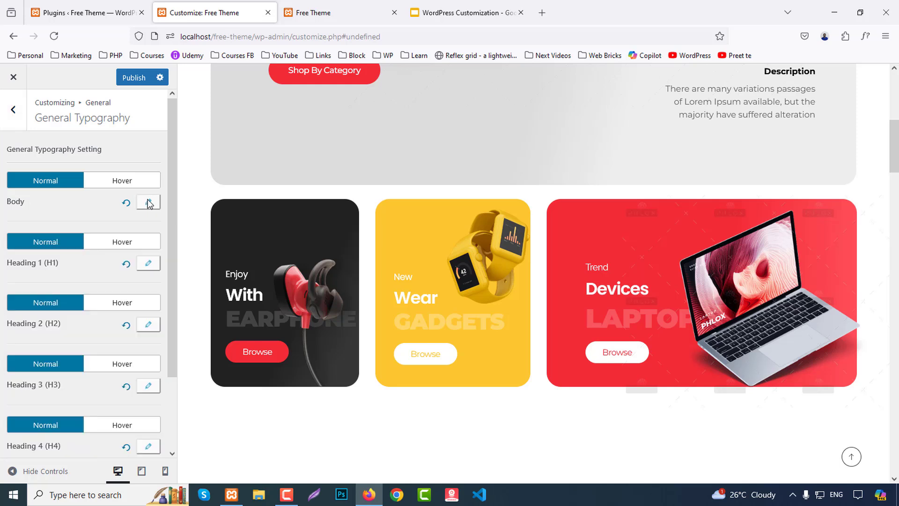
left_click(130, 183)
left_click(46, 183)
scroll(96, 246, "down", 2)
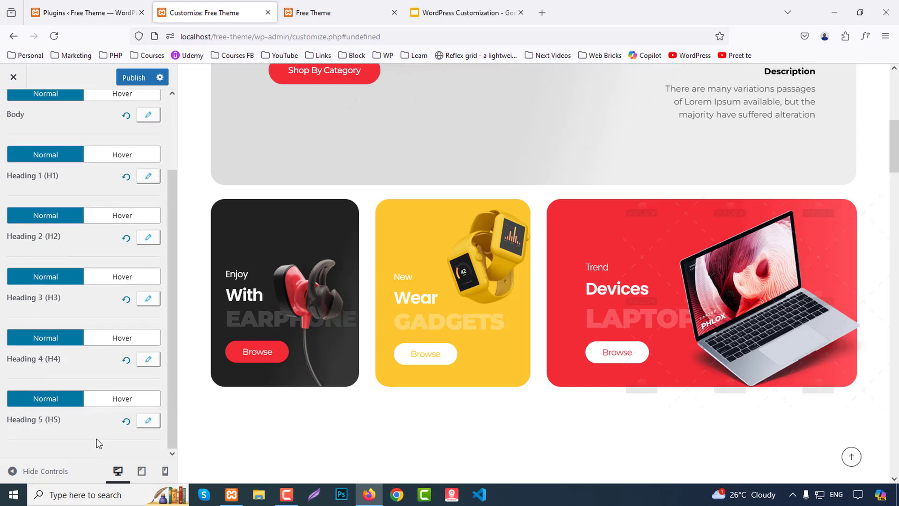
- Look through the Heading 5 (H5) typography options, from font family and size down to line height and letter spacing
left_click(156, 423)
scroll(84, 431, "down", 4)
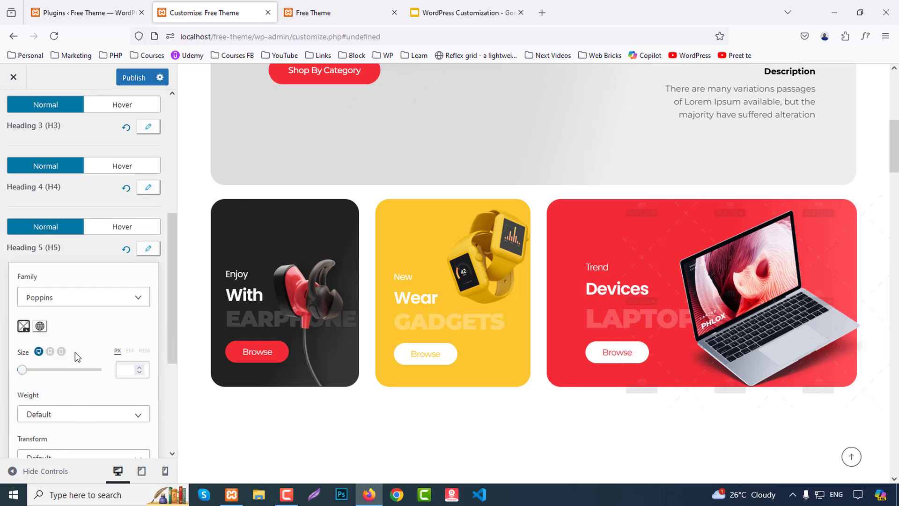
scroll(81, 337, "down", 2)
scroll(79, 319, "down", 3)
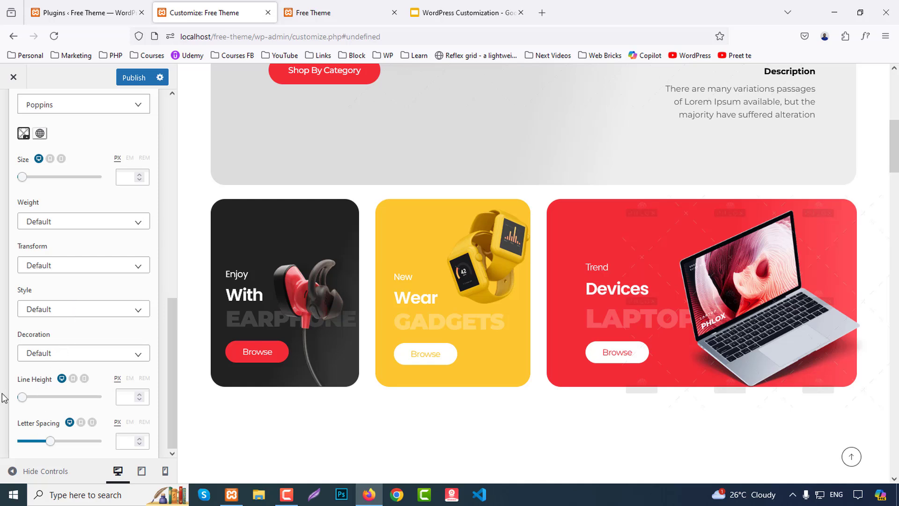
scroll(1, 314, "up", 8)
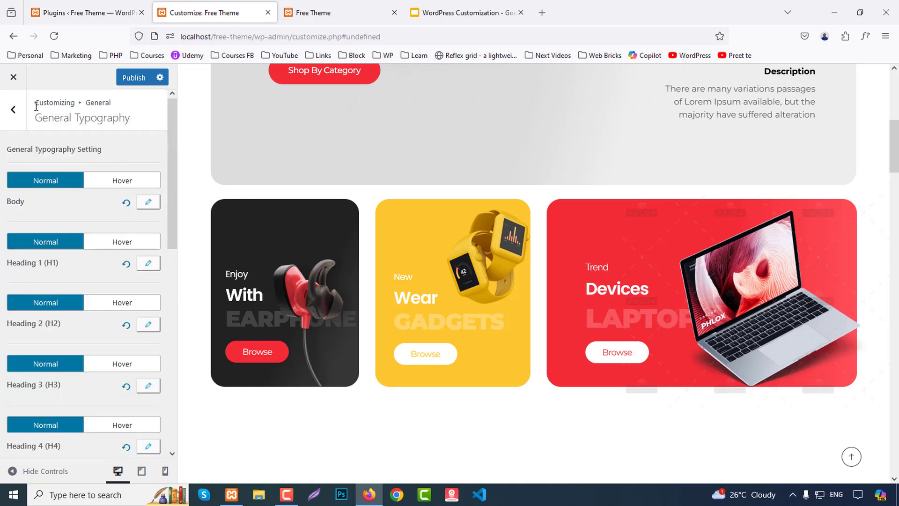
- Enable page animation in the Page Animation and Preloading settings, try the Cover type, and select the last animation type offered
left_click(15, 111)
left_click(57, 204)
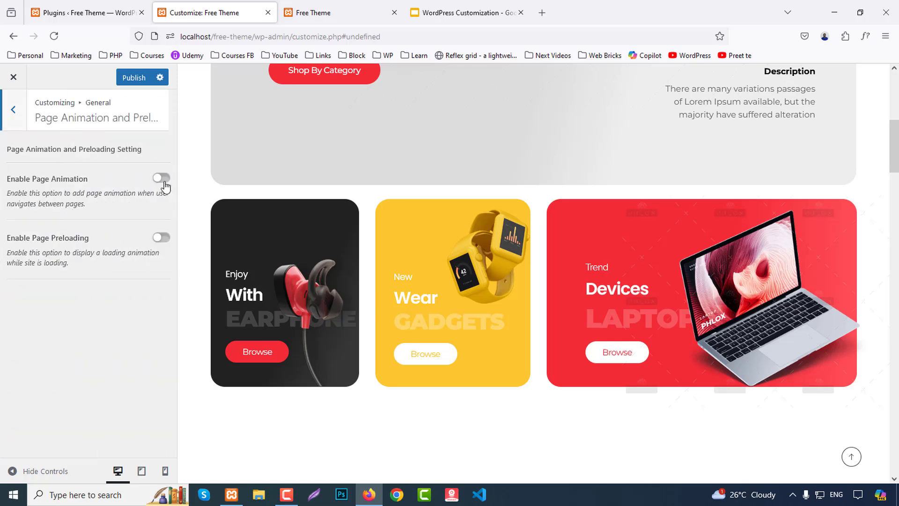
left_click(162, 179)
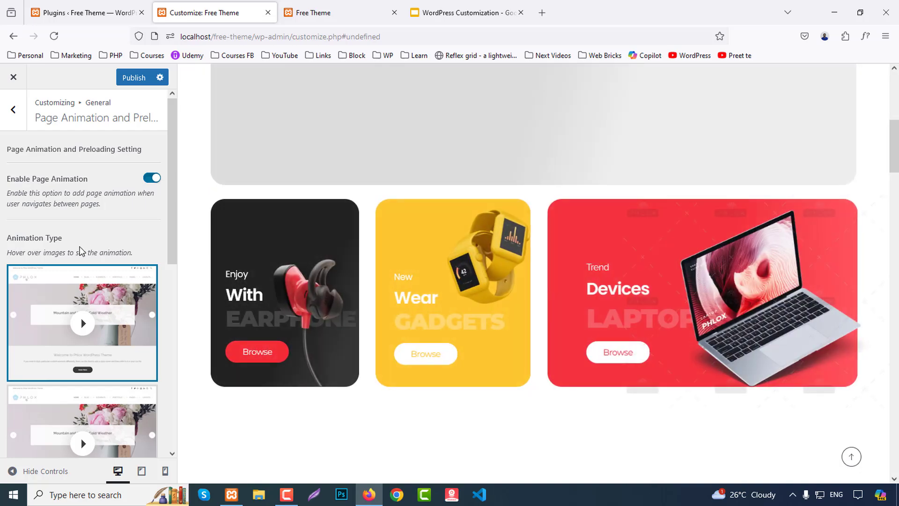
scroll(77, 254, "down", 2)
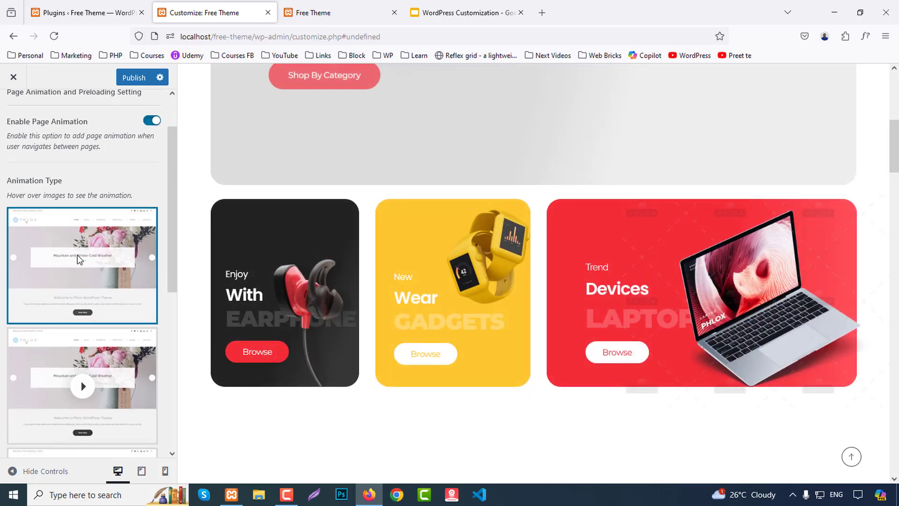
left_click(80, 397)
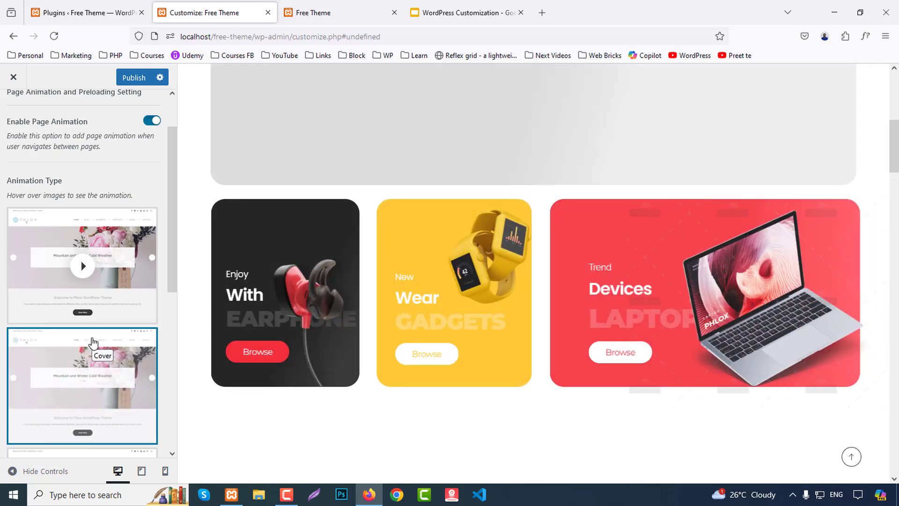
scroll(93, 344, "down", 5)
left_click(93, 343)
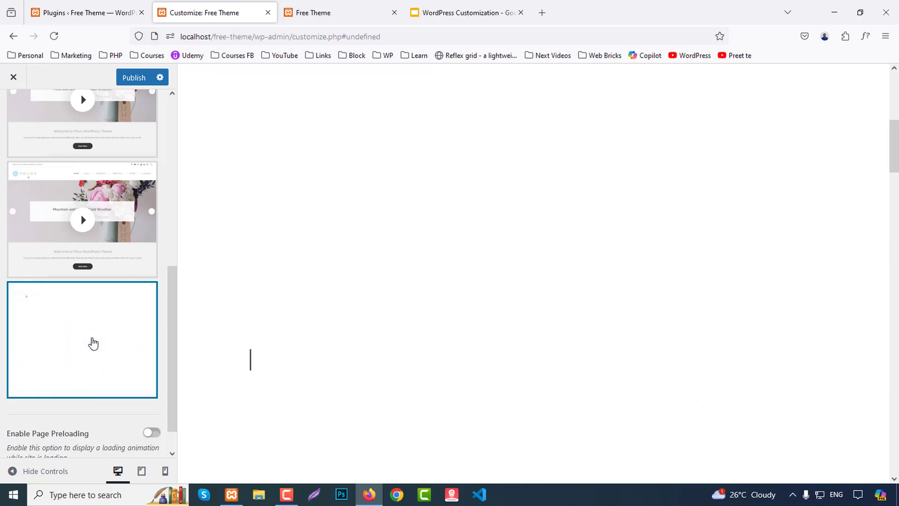
- Enable page preloading and the option to add a loading image
scroll(93, 343, "down", 1)
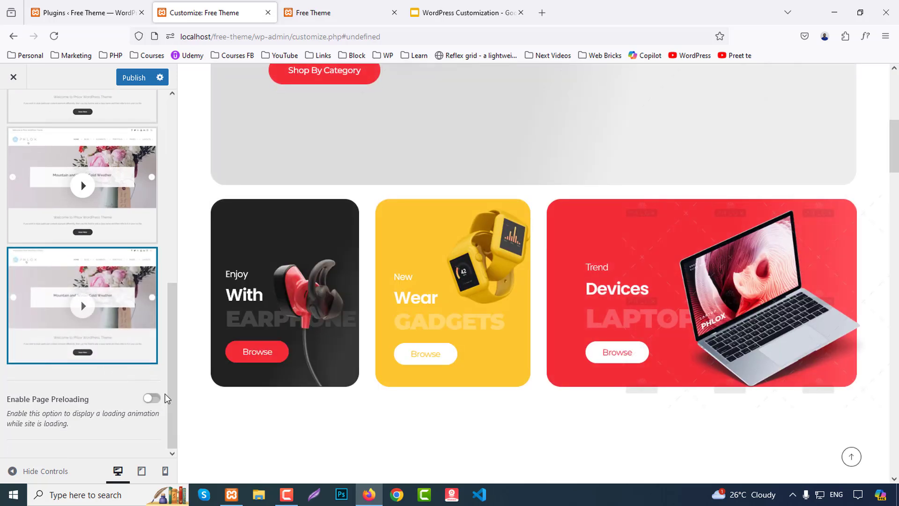
left_click(151, 399)
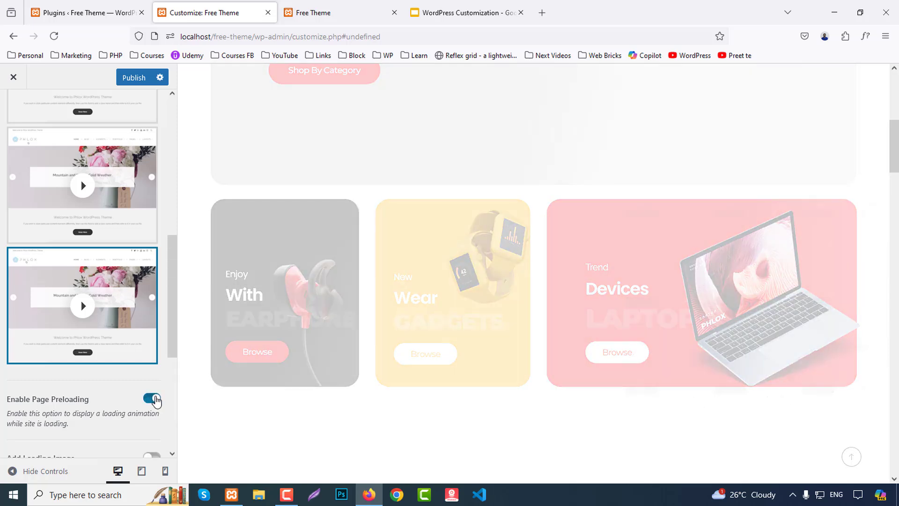
scroll(66, 345, "down", 3)
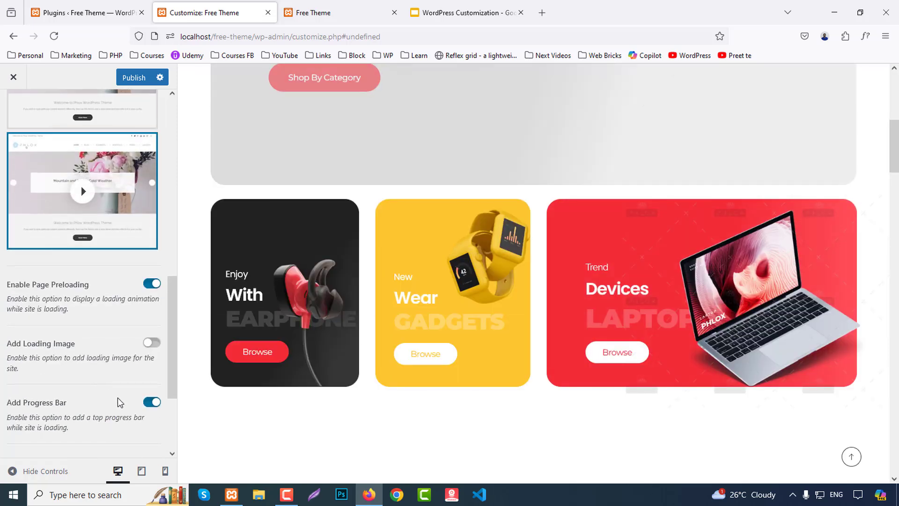
left_click(152, 343)
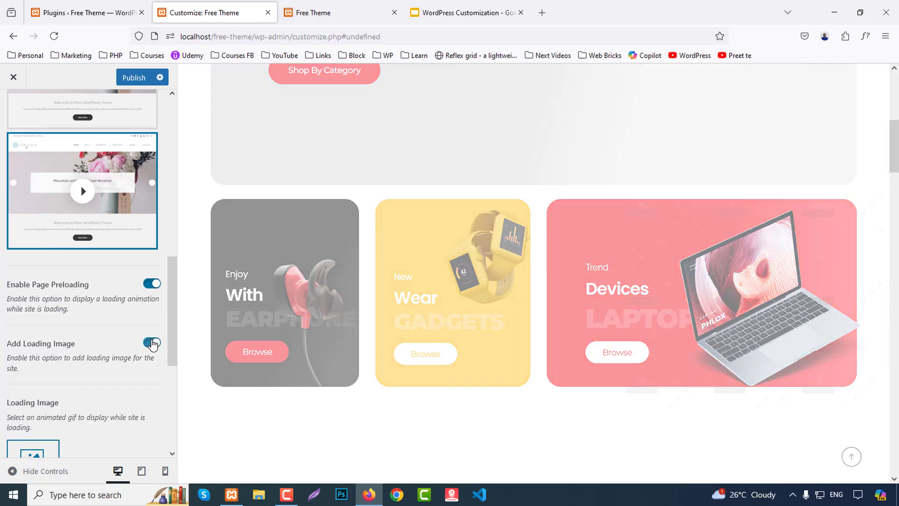
scroll(151, 345, "down", 2)
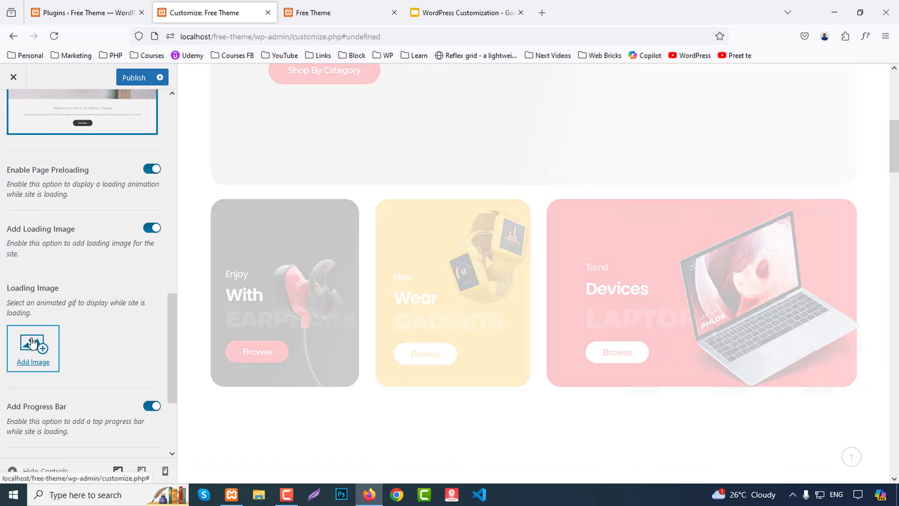
- Set the Jack Roller logo from the media library as the loading image
left_click(34, 364)
left_click(111, 116)
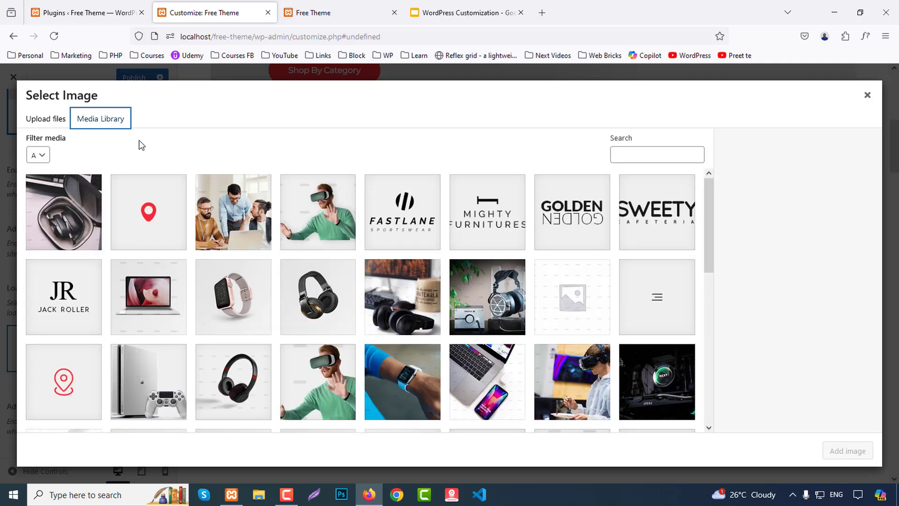
scroll(435, 402, "down", 6)
scroll(168, 221, "up", 4)
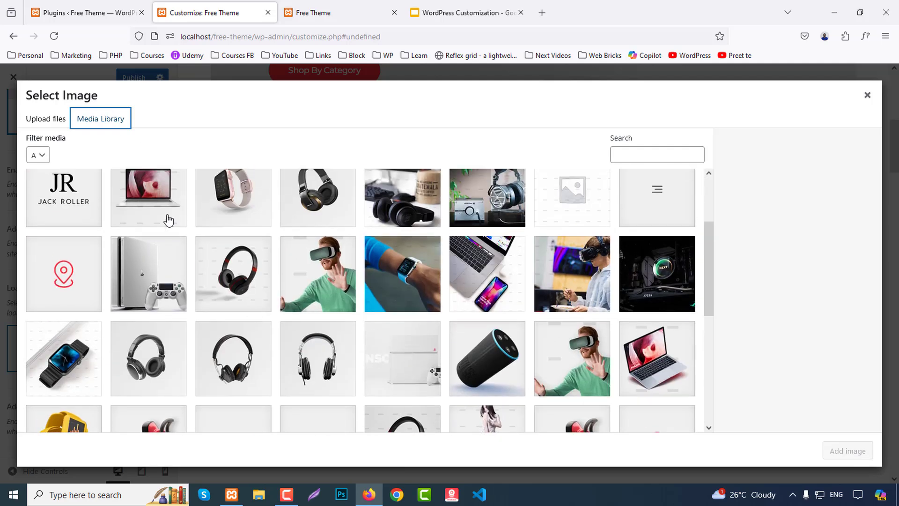
left_click(81, 205)
left_click(850, 459)
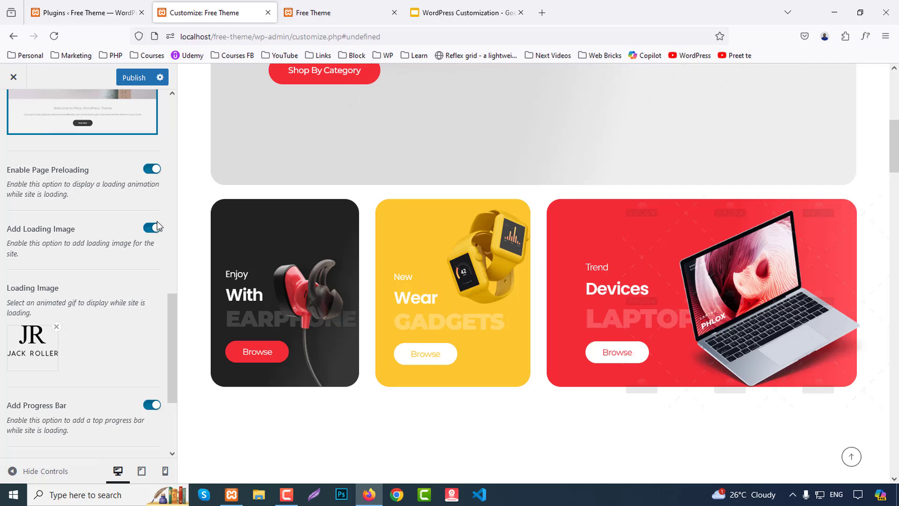
- Review the homepage preview and examine the progress bar position, progress bar color and page preloading color settings
scroll(43, 324, "down", 2)
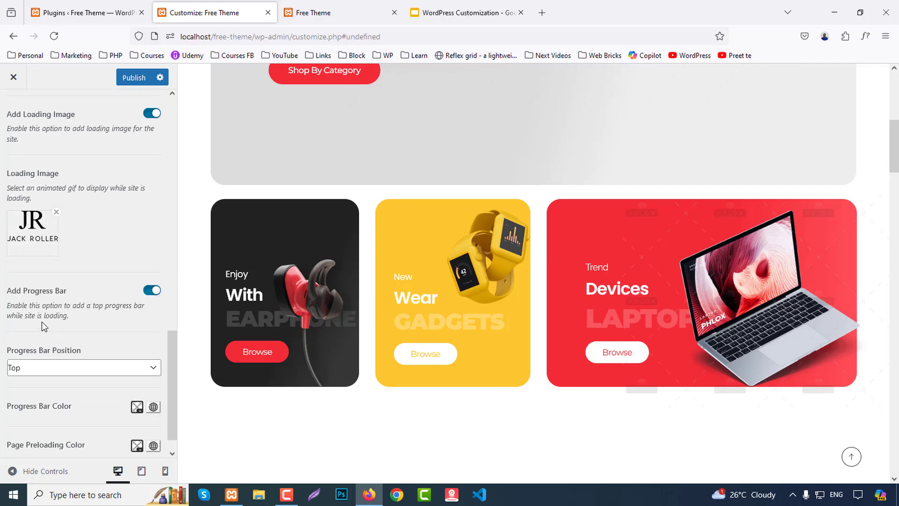
scroll(465, 235, "up", 5)
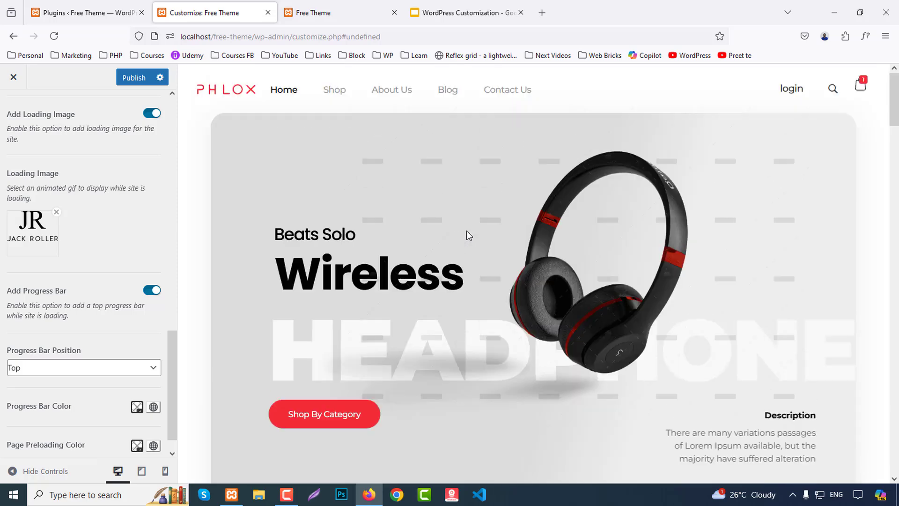
scroll(467, 230, "down", 12)
scroll(78, 315, "down", 1)
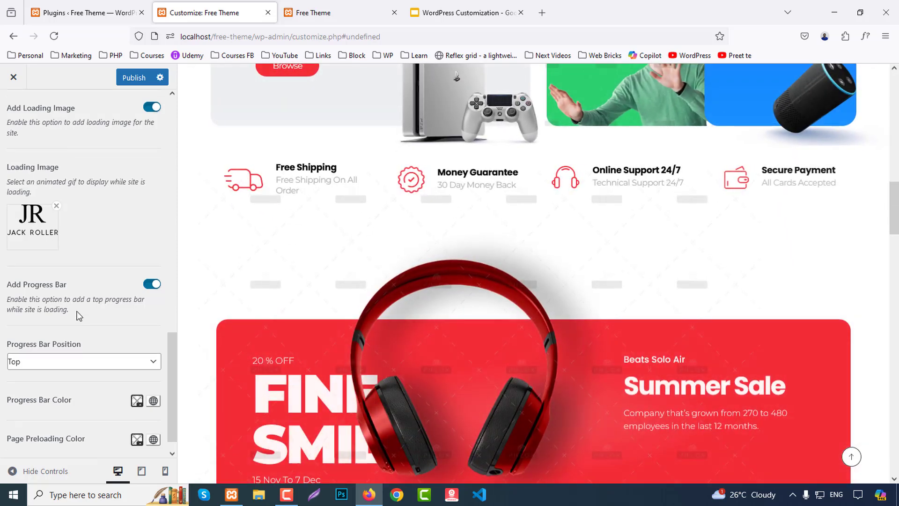
scroll(78, 316, "down", 1)
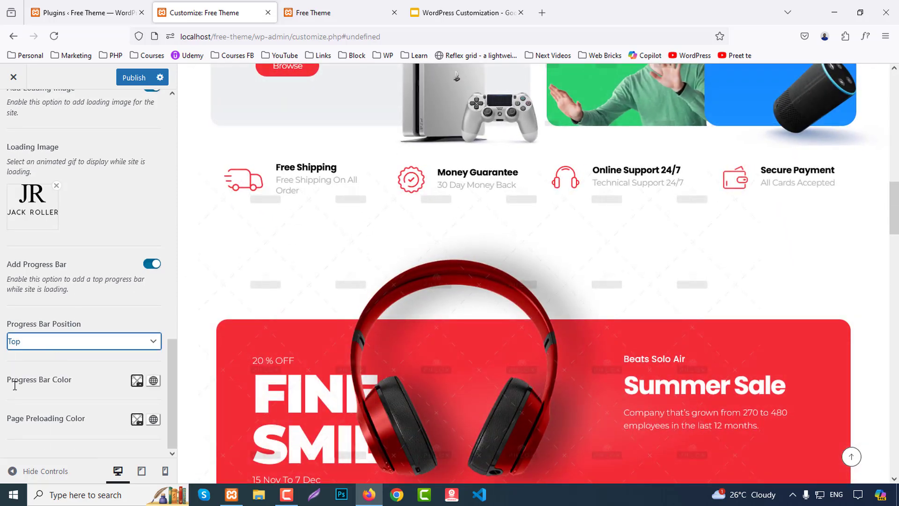
scroll(18, 366, "up", 15)
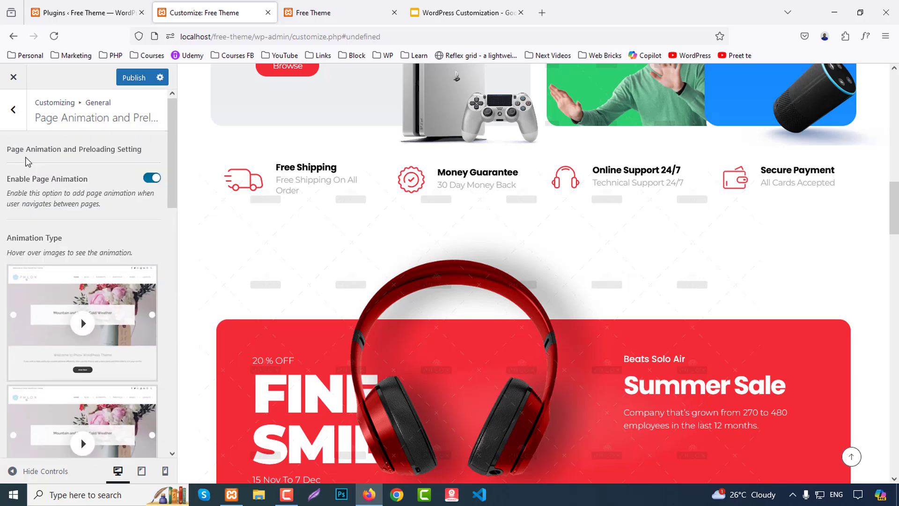
- Open the Custom JS Code settings and examine the head and footer JavaScript editors
left_click(14, 112)
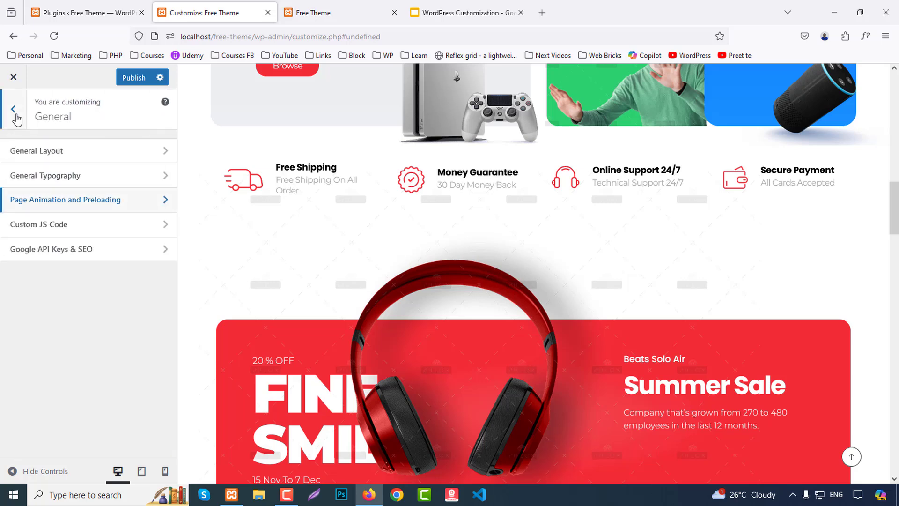
left_click(45, 225)
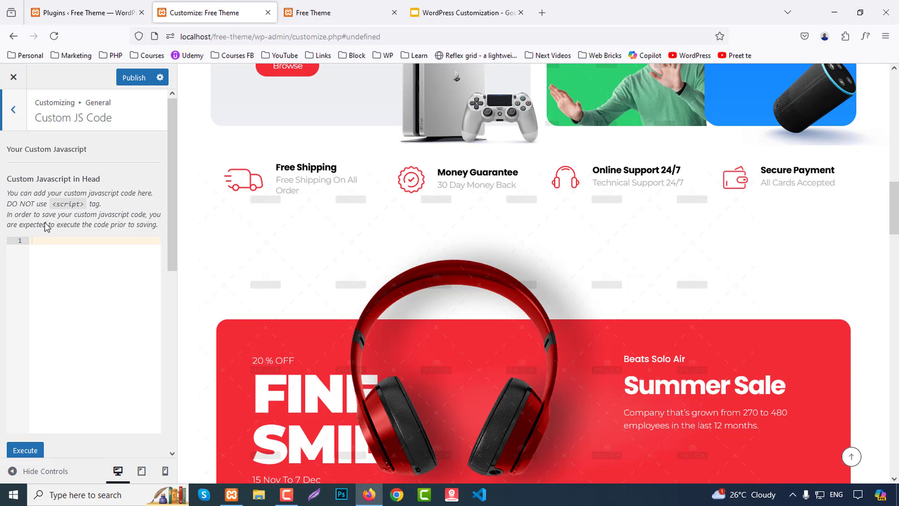
scroll(73, 331, "down", 5)
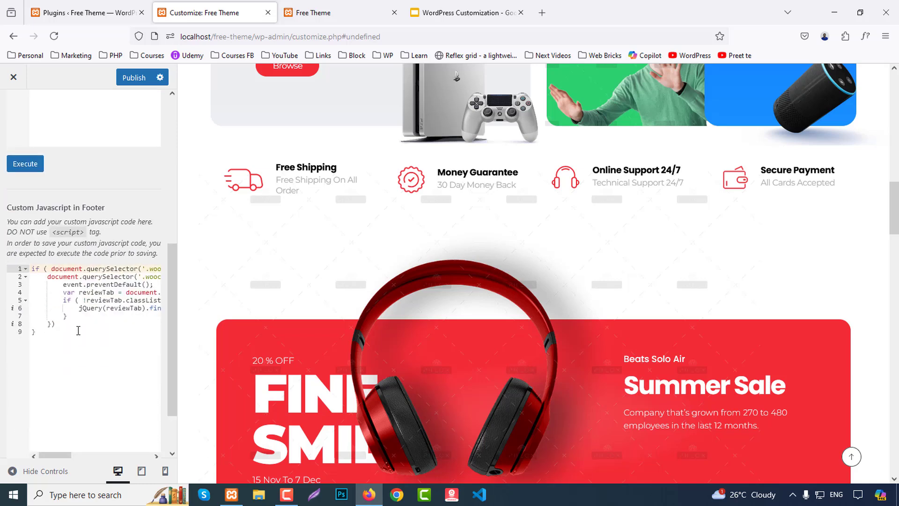
- Open the Google API Keys & SEO settings and examine the built-in SEO, Analytics, Maps API and marketing code options
scroll(108, 314, "down", 2)
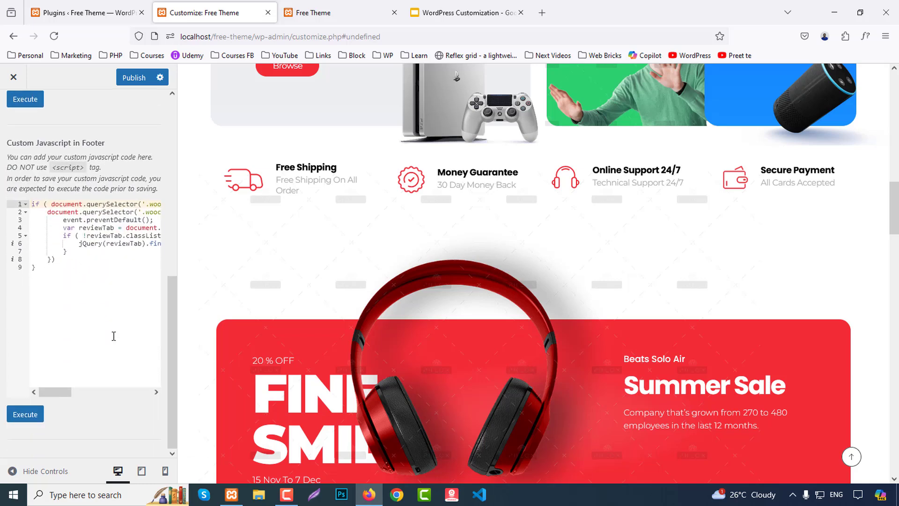
scroll(110, 275, "up", 8)
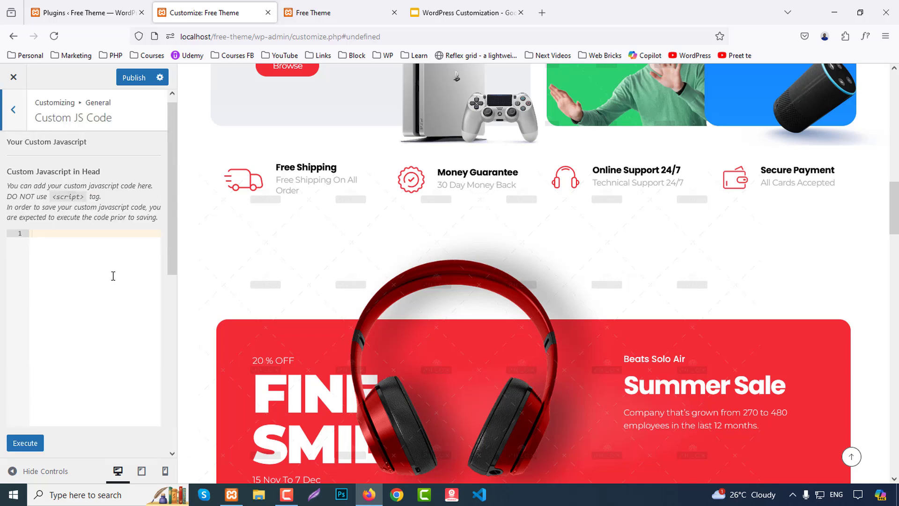
left_click(13, 110)
left_click(47, 256)
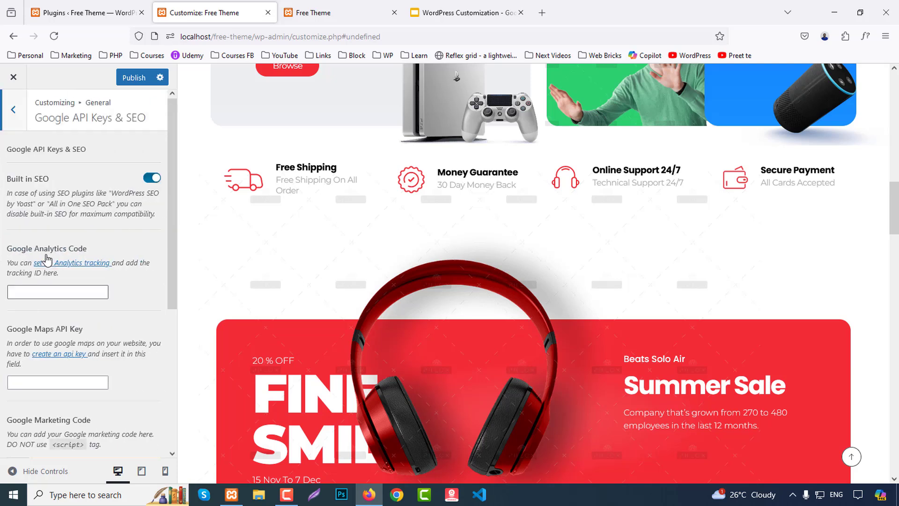
scroll(57, 248, "down", 3)
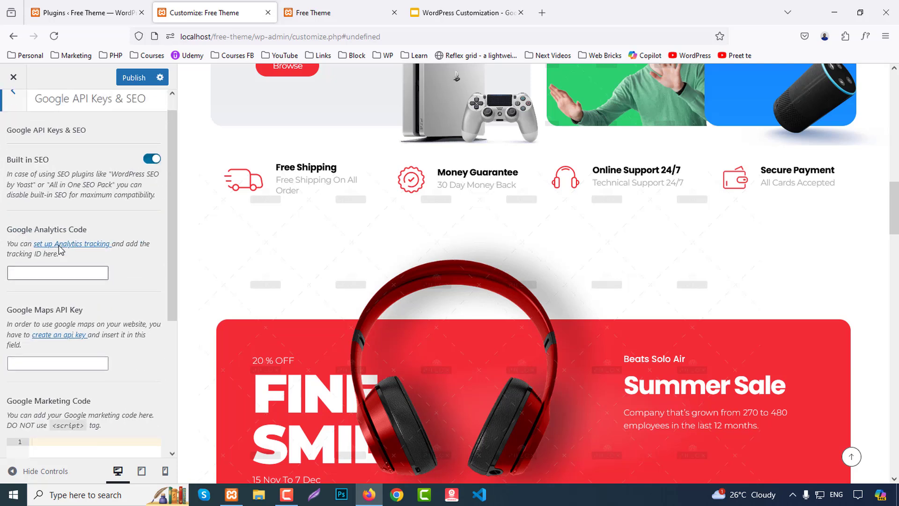
left_click(51, 267)
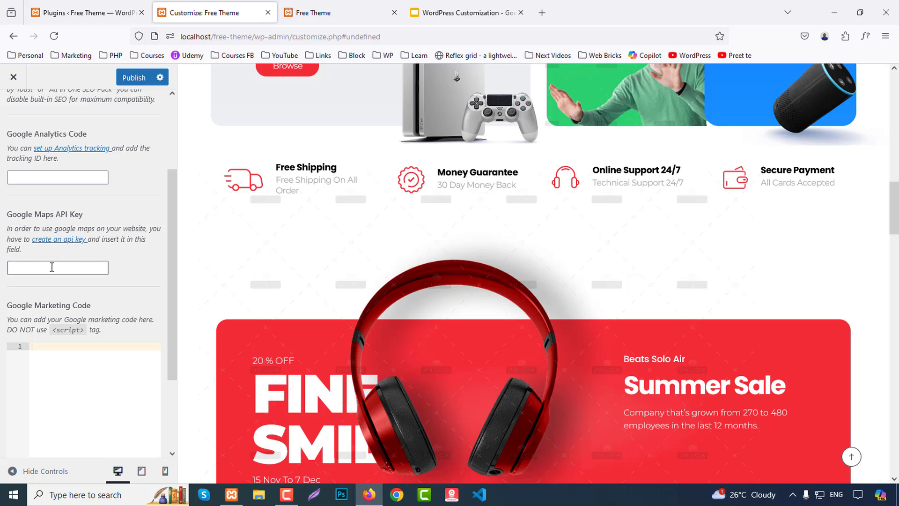
scroll(61, 274, "up", 3)
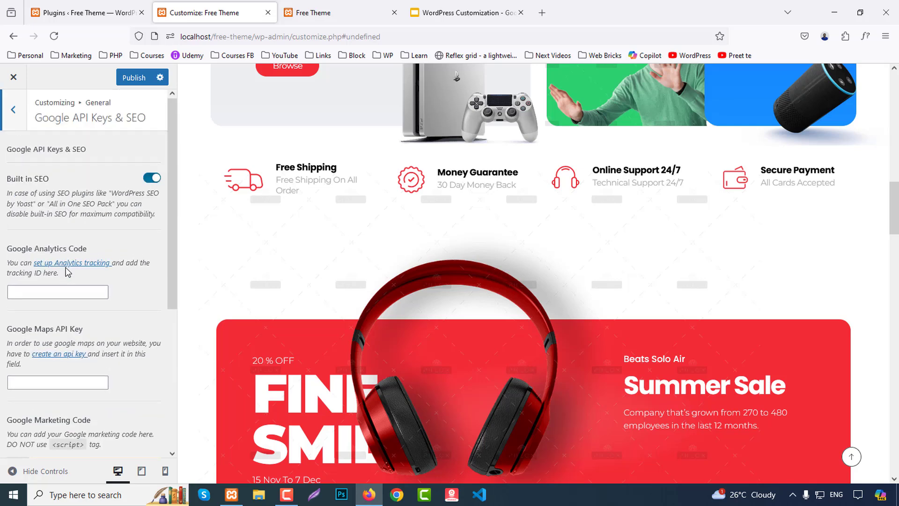
- Set the Primary global color under Appearance to the turquoise blue swatch and check the homepage preview
left_click(13, 110)
left_click(13, 110)
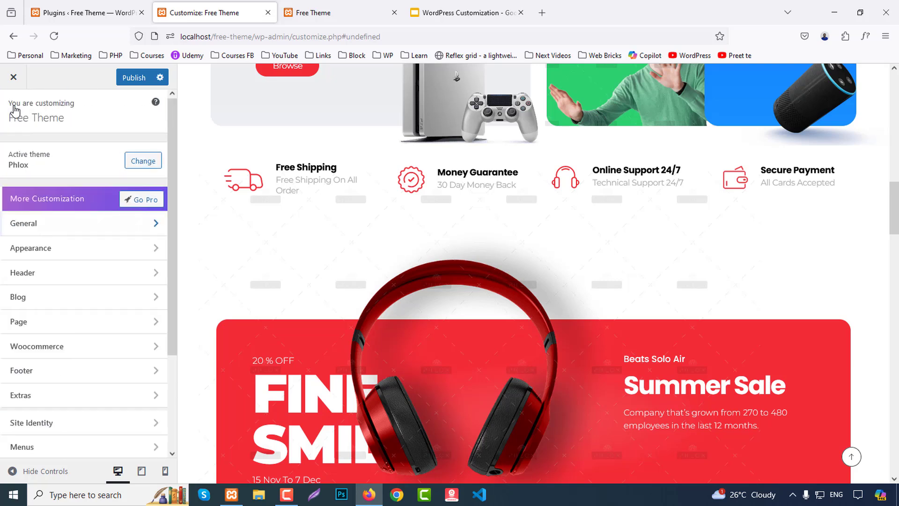
left_click(46, 249)
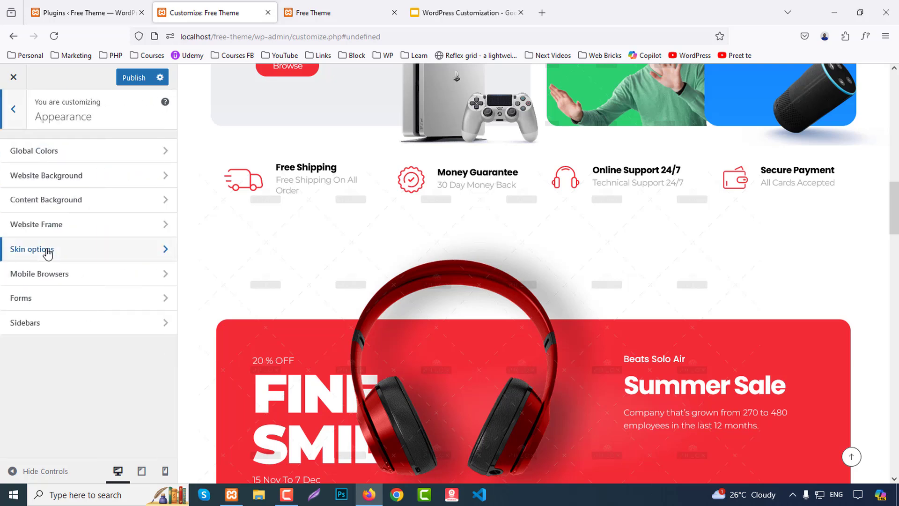
left_click(46, 152)
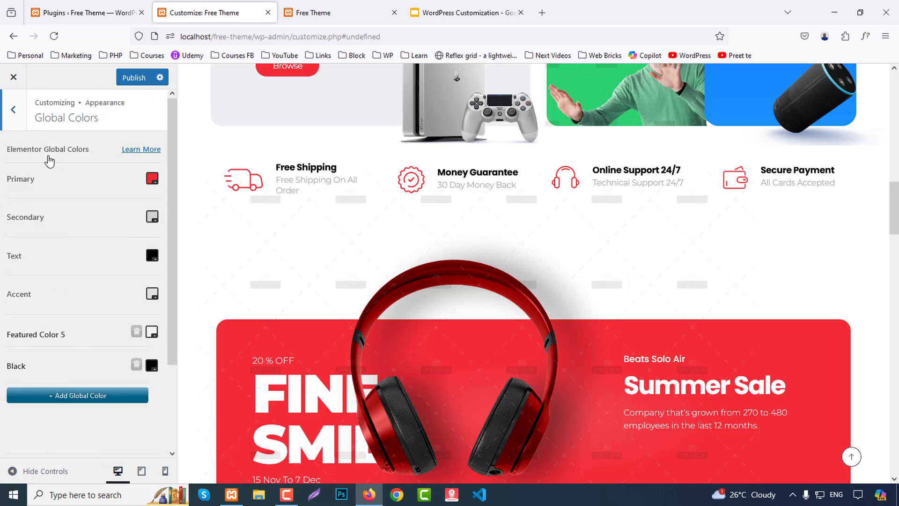
left_click(153, 180)
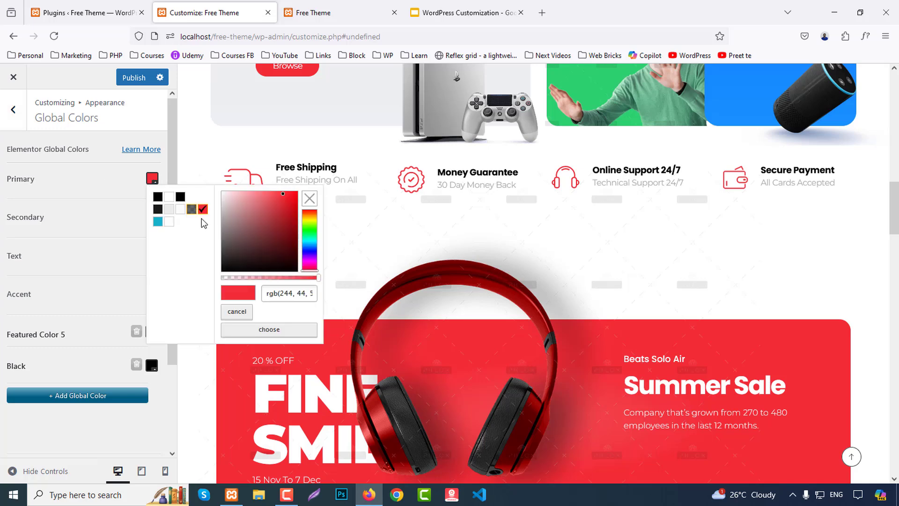
left_click(157, 221)
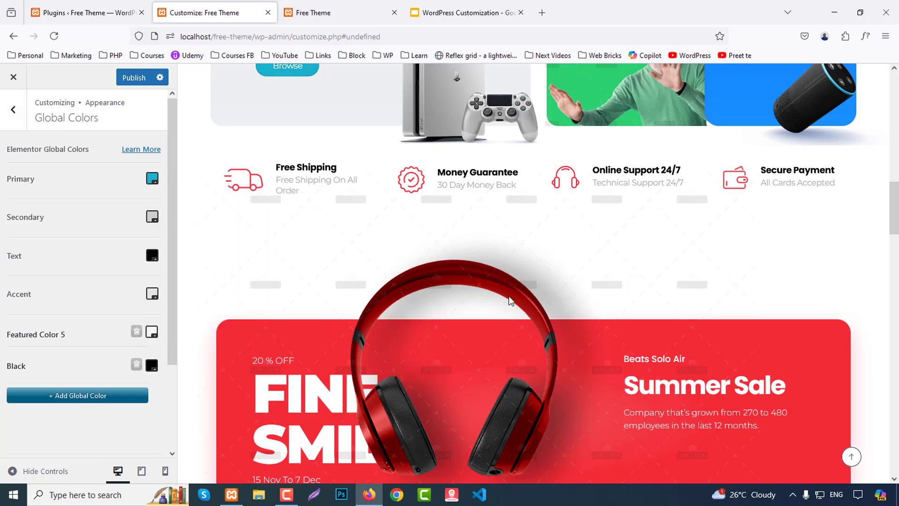
scroll(511, 300, "up", 5)
scroll(491, 204, "up", 5)
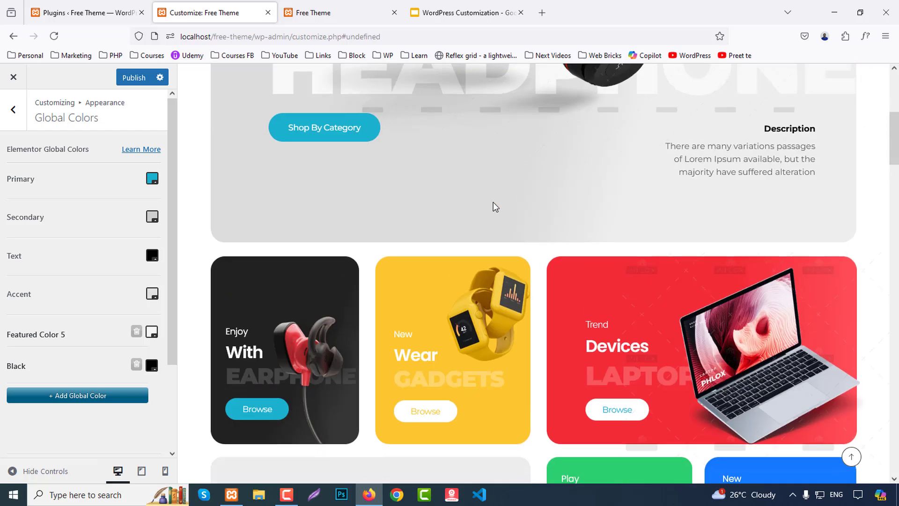
scroll(709, 189, "up", 5)
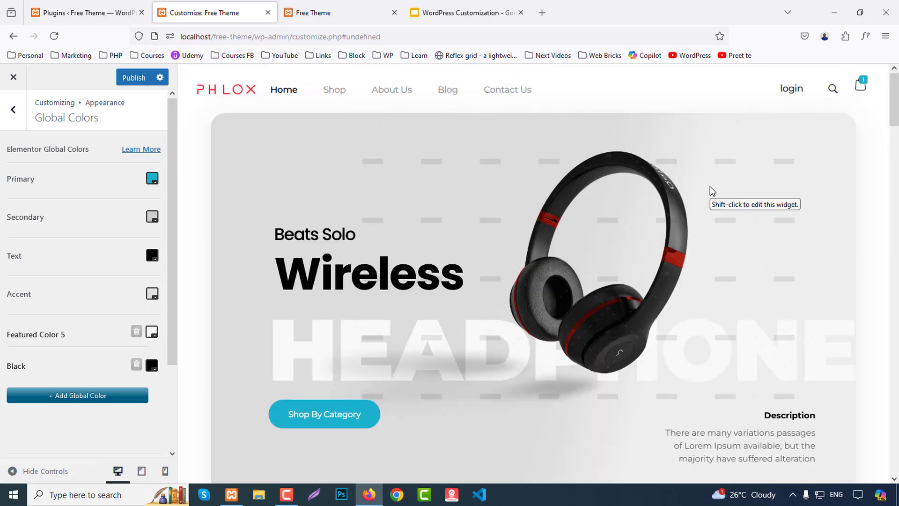
- Try the red swatch as the Secondary global color and check the whole homepage preview down to the footer
left_click(153, 216)
left_click(203, 247)
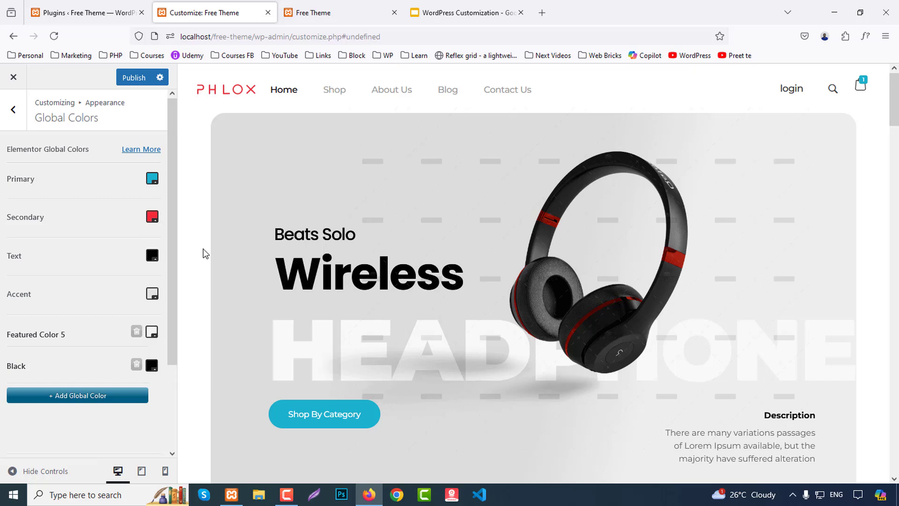
scroll(763, 240, "down", 20)
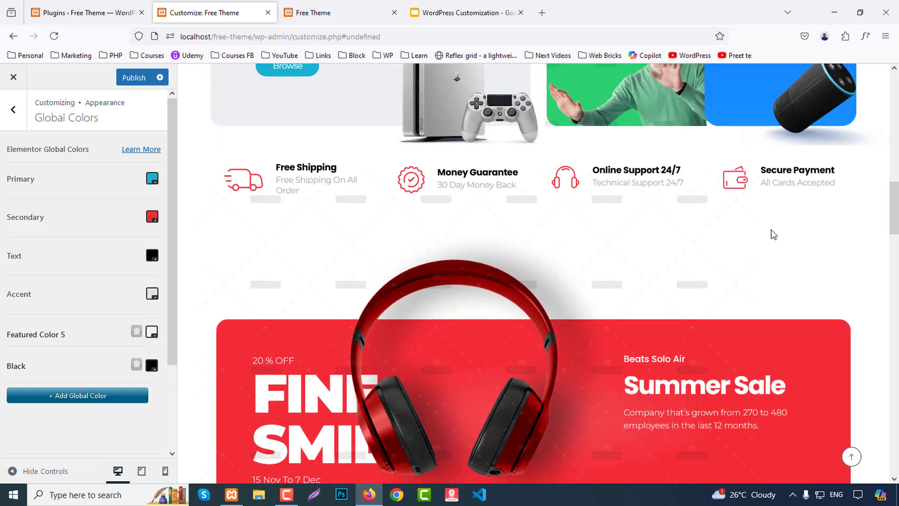
scroll(773, 233, "down", 8)
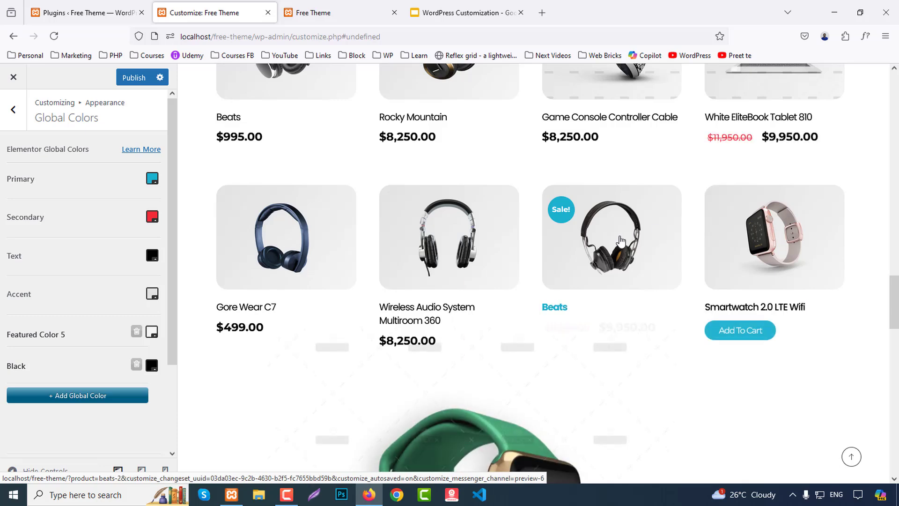
scroll(659, 398, "down", 8)
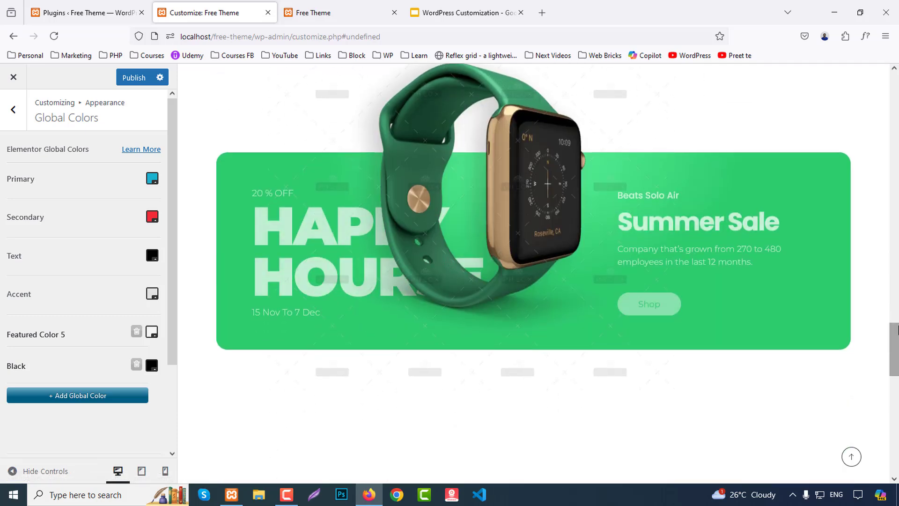
scroll(814, 284, "down", 10)
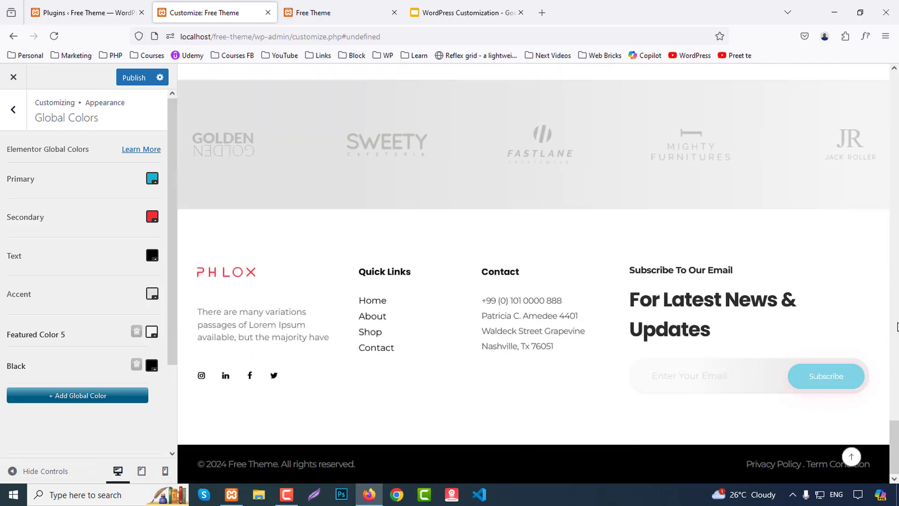
- Set the Secondary global color to the light gray swatch
left_click(153, 216)
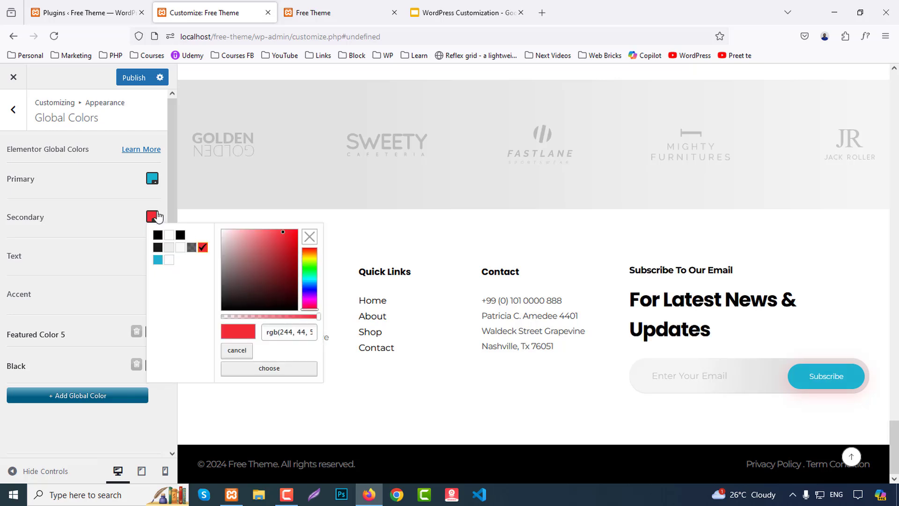
left_click(170, 252)
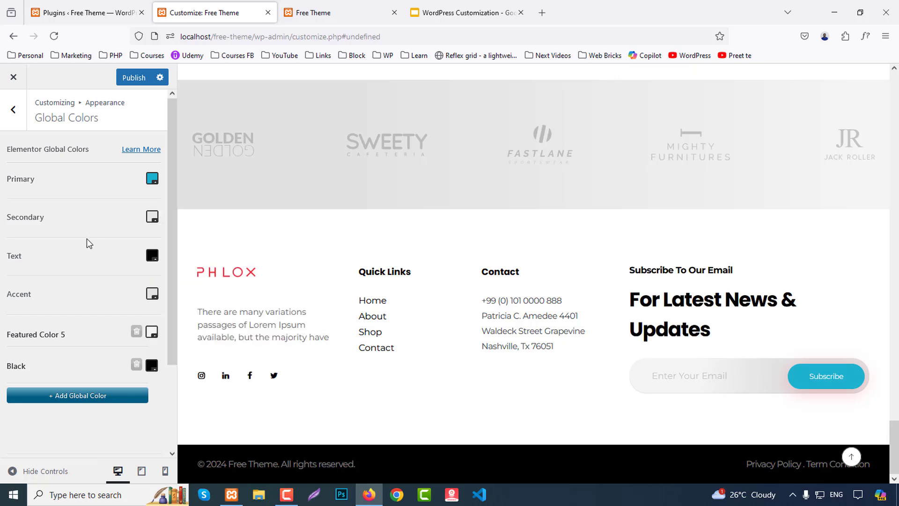
- Try the red swatch as the Text global color, check the product listing, and restore black
left_click(153, 256)
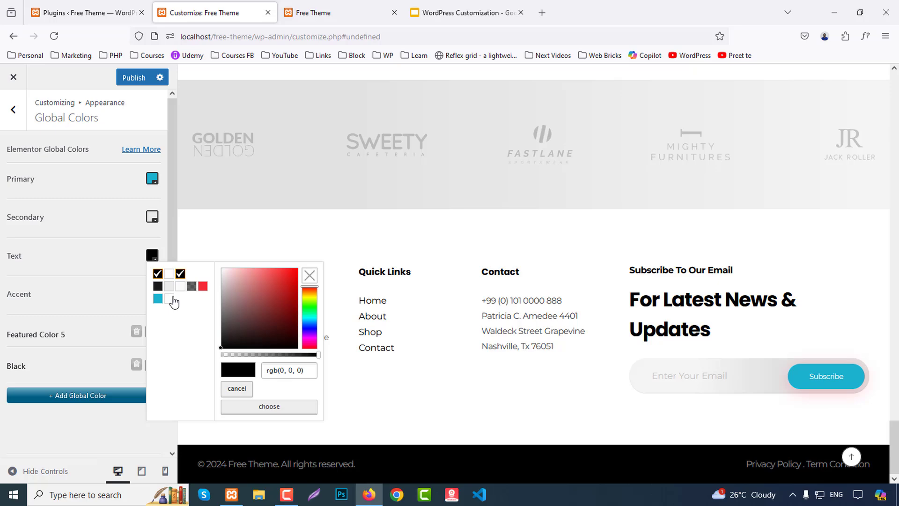
left_click(203, 286)
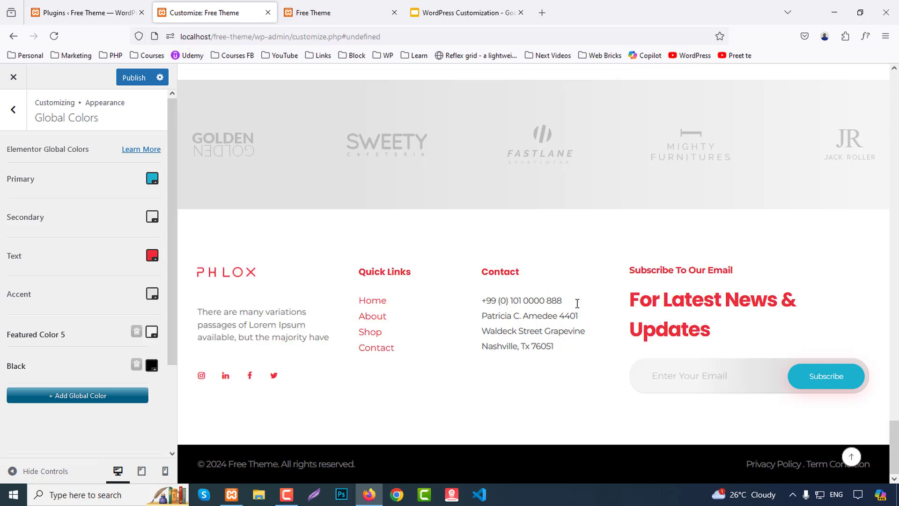
scroll(696, 295, "up", 15)
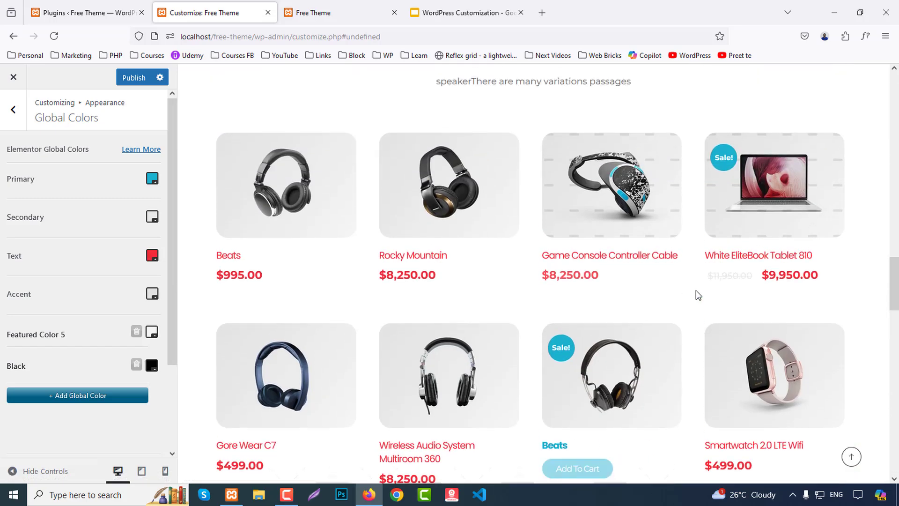
left_click(153, 255)
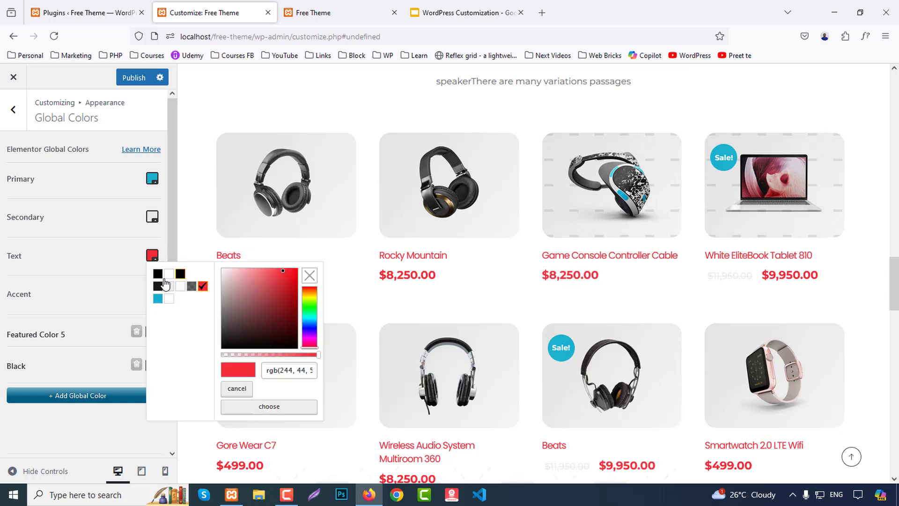
left_click(181, 274)
left_click(150, 257)
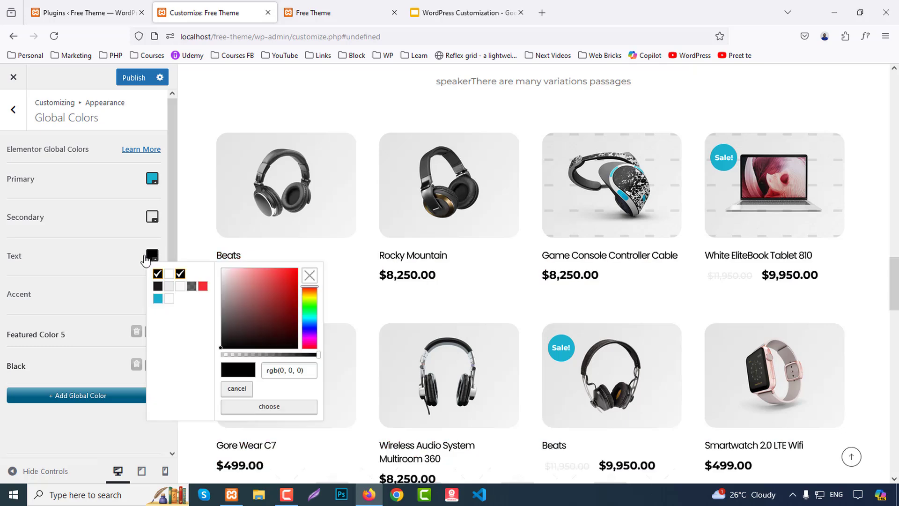
left_click(144, 257)
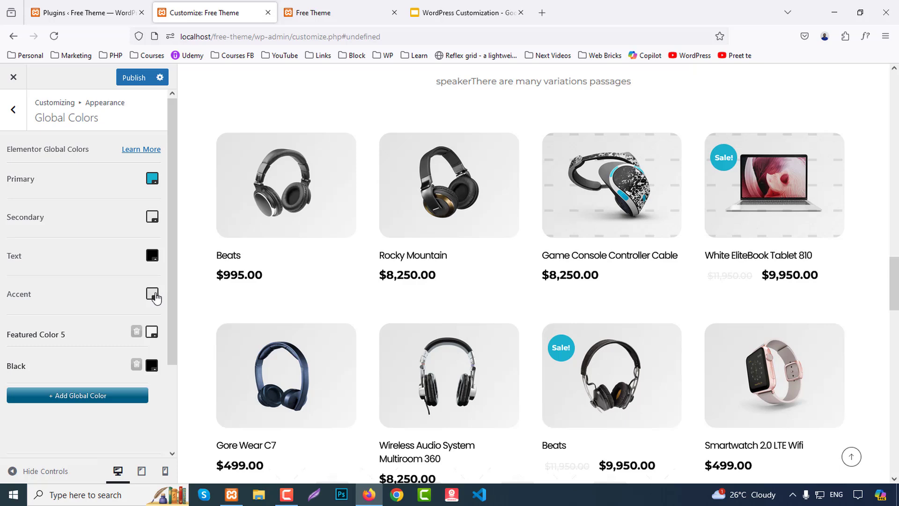
- Examine the remaining global colors, the option to add a global color and the deprecated featured colors setting
scroll(155, 298, "down", 2)
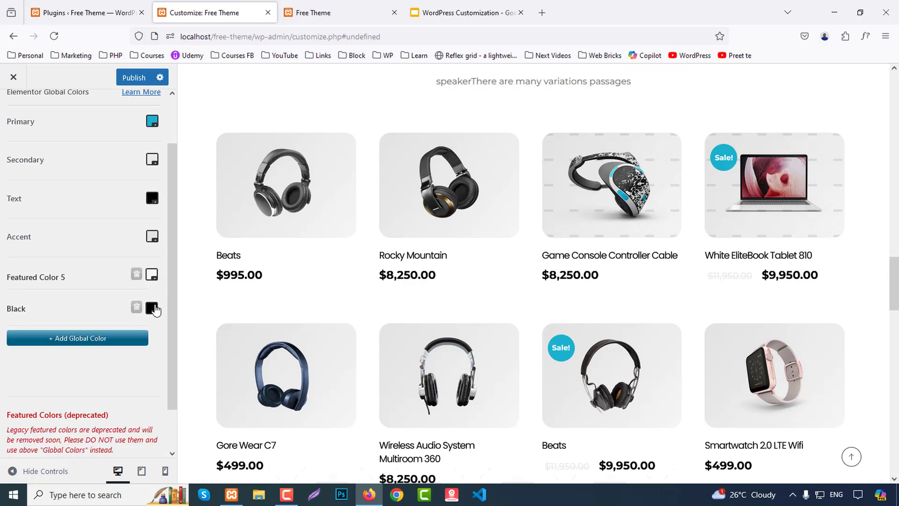
scroll(154, 309, "down", 2)
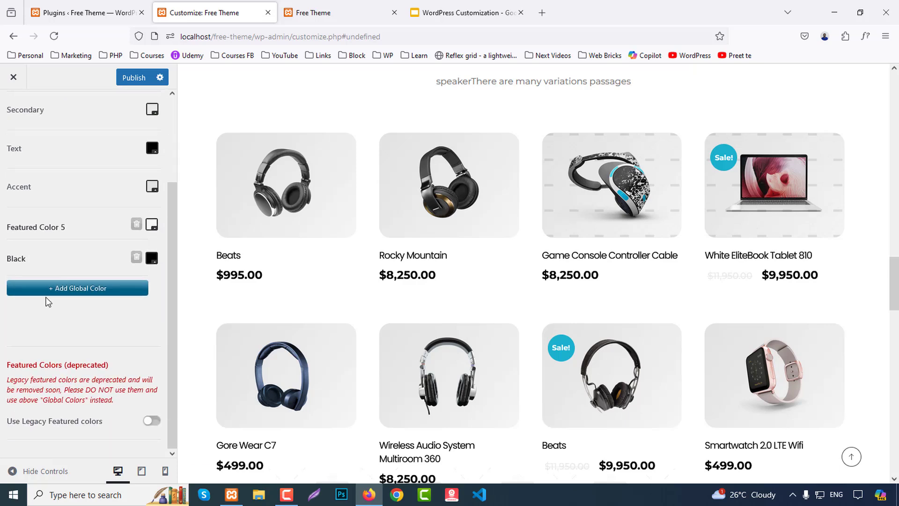
scroll(105, 328, "up", 4)
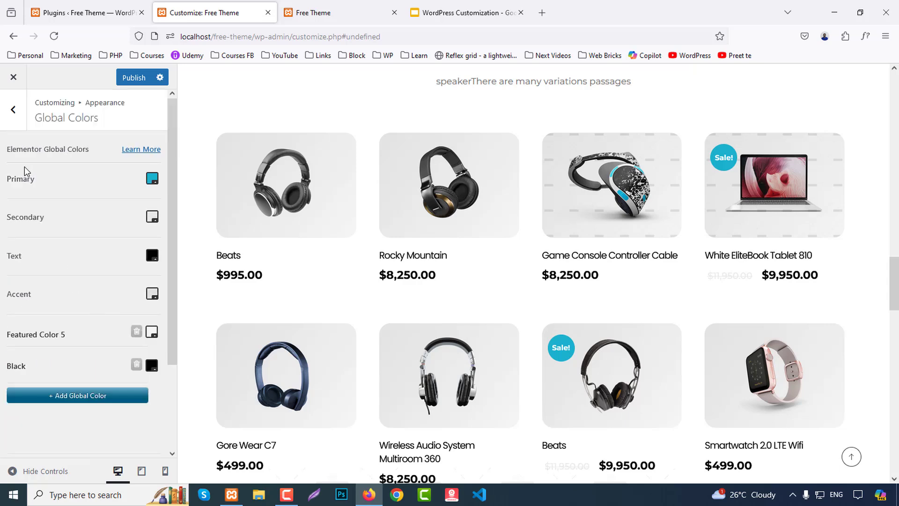
- Enable the website background, choose the dotted background pattern, and check the homepage preview
left_click(13, 109)
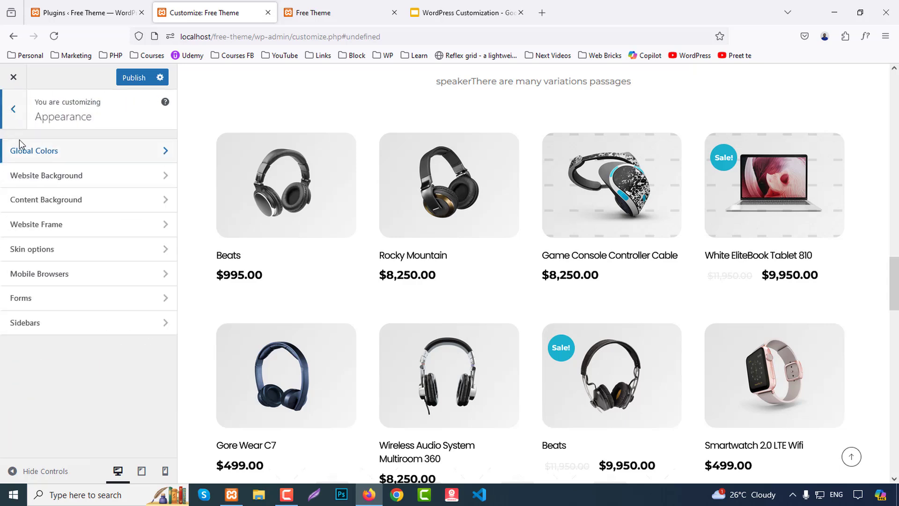
left_click(40, 176)
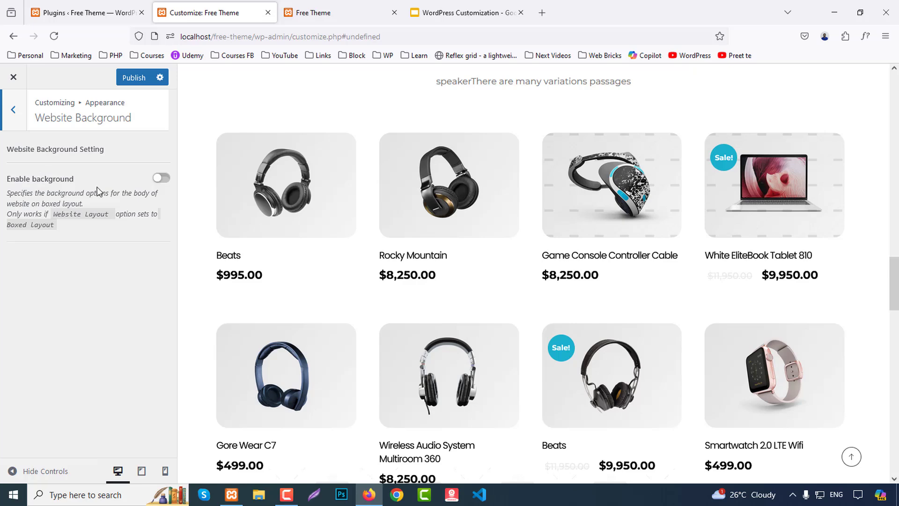
left_click(162, 179)
scroll(70, 288, "down", 2)
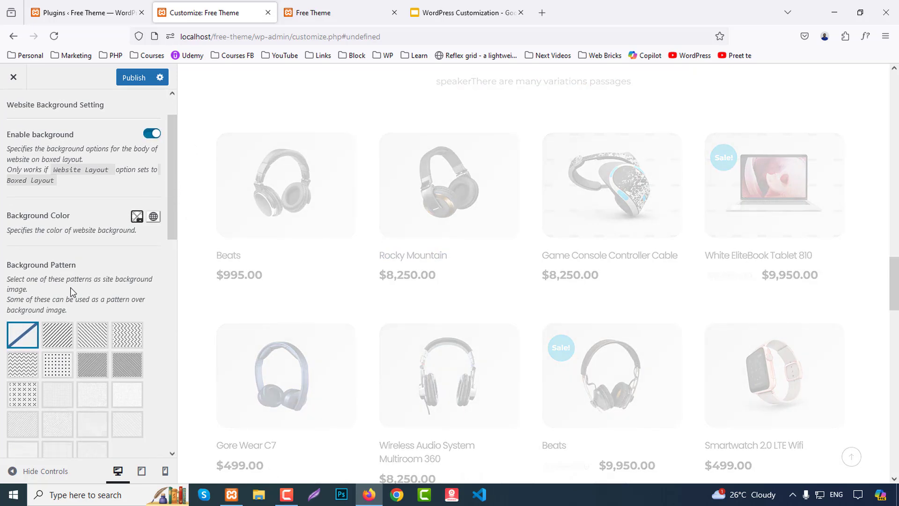
left_click(59, 356)
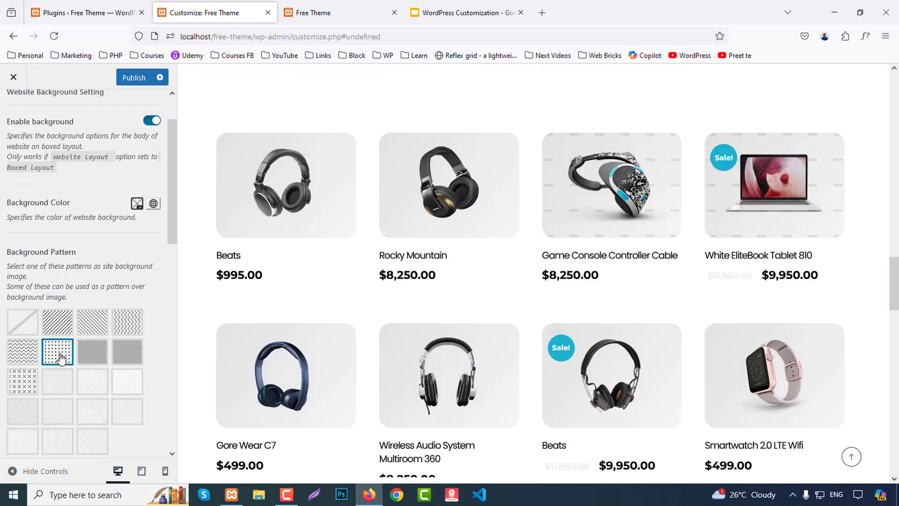
scroll(619, 328, "up", 10)
scroll(621, 287, "up", 5)
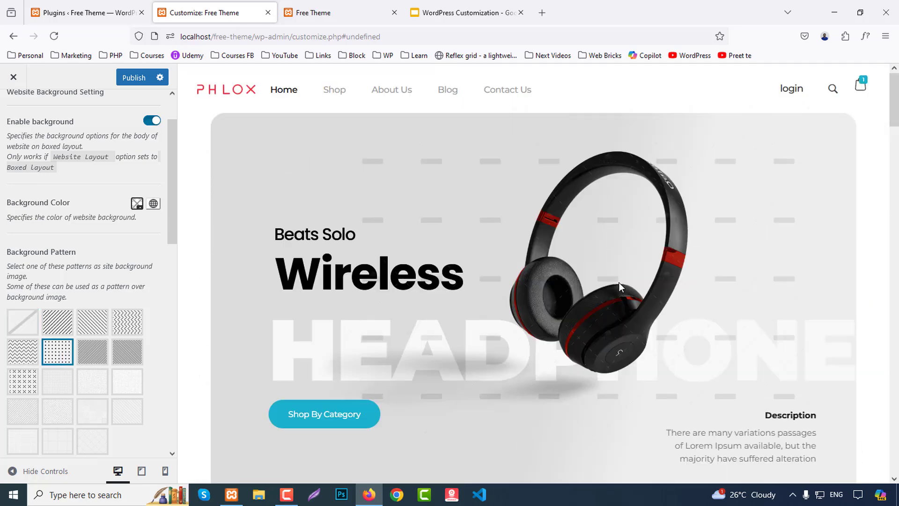
scroll(4, 330, "down", 5)
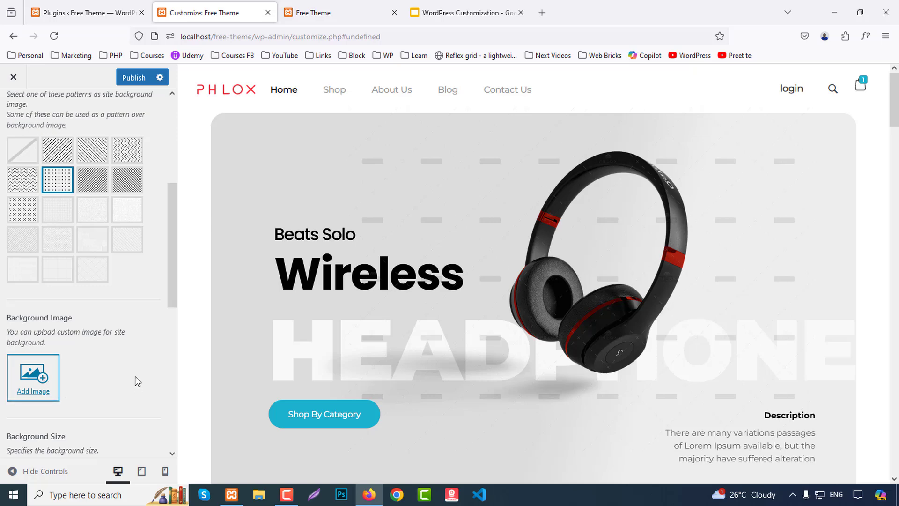
- Review the website background's size, repeat and position options, and disable the website background
scroll(136, 376, "down", 5)
scroll(134, 365, "down", 5)
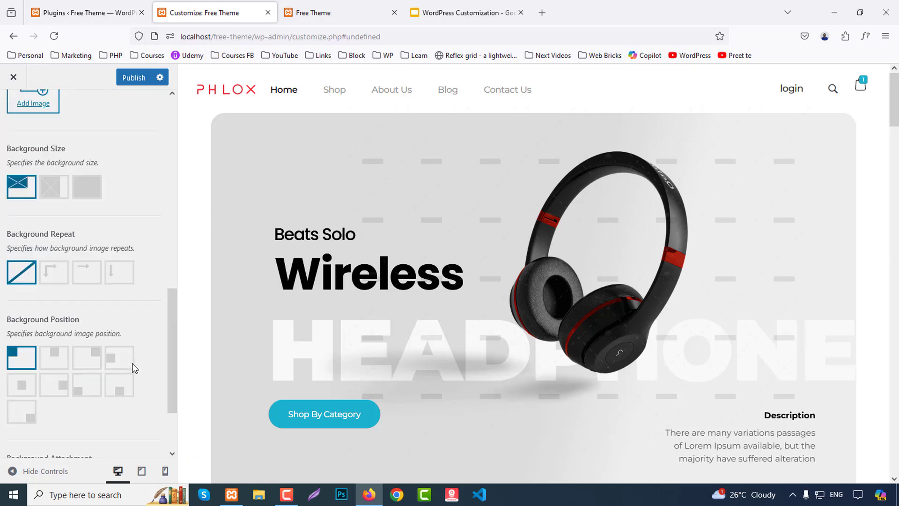
scroll(132, 363, "up", 10)
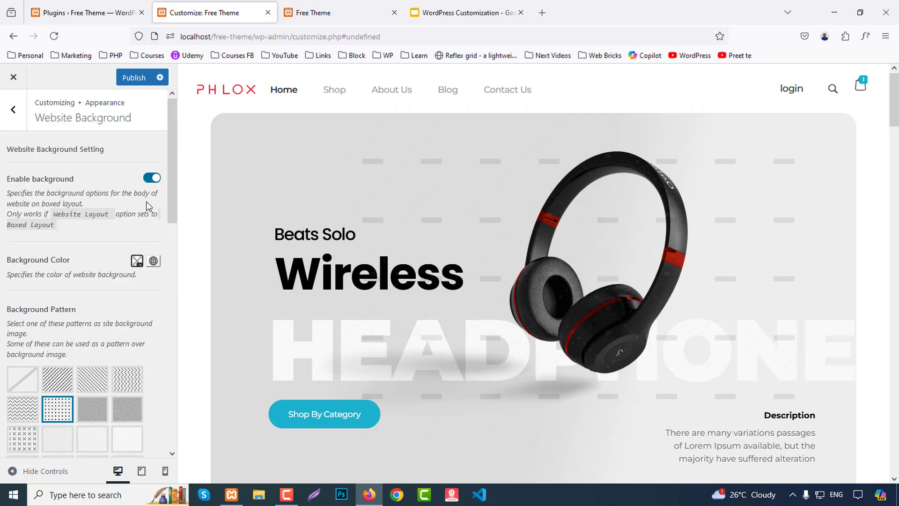
left_click(150, 180)
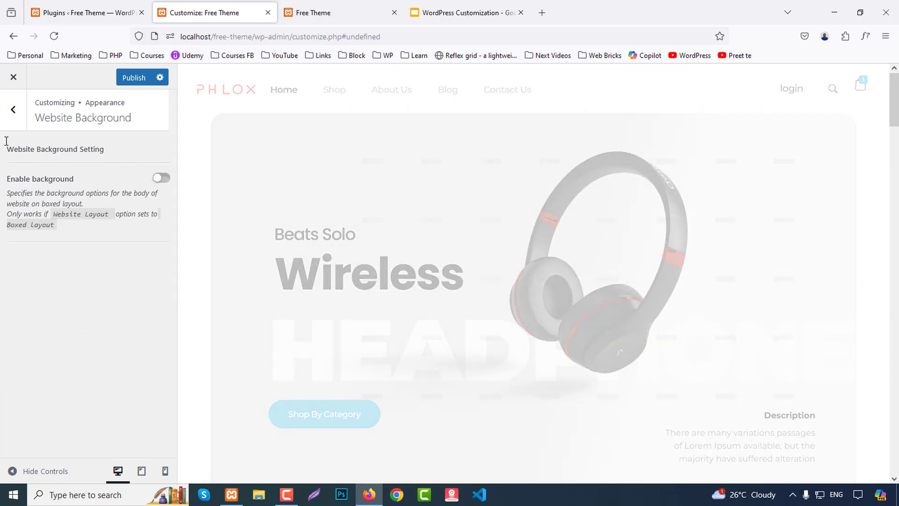
left_click(13, 110)
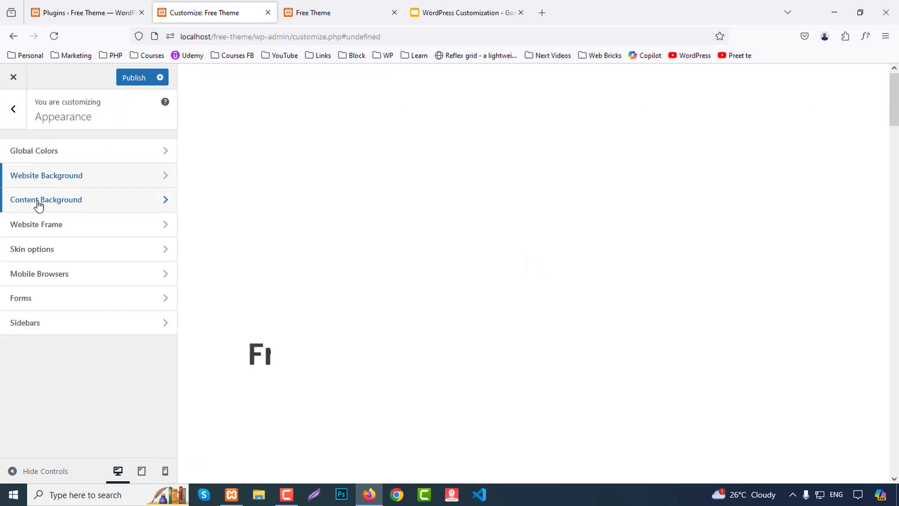
- Examine the content background color setting and check the content sections in the homepage preview
left_click(38, 201)
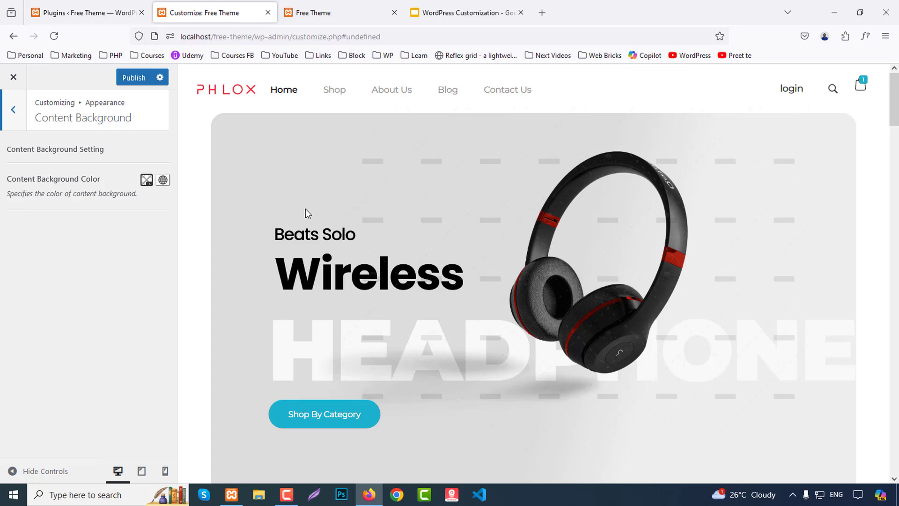
scroll(368, 226, "down", 5)
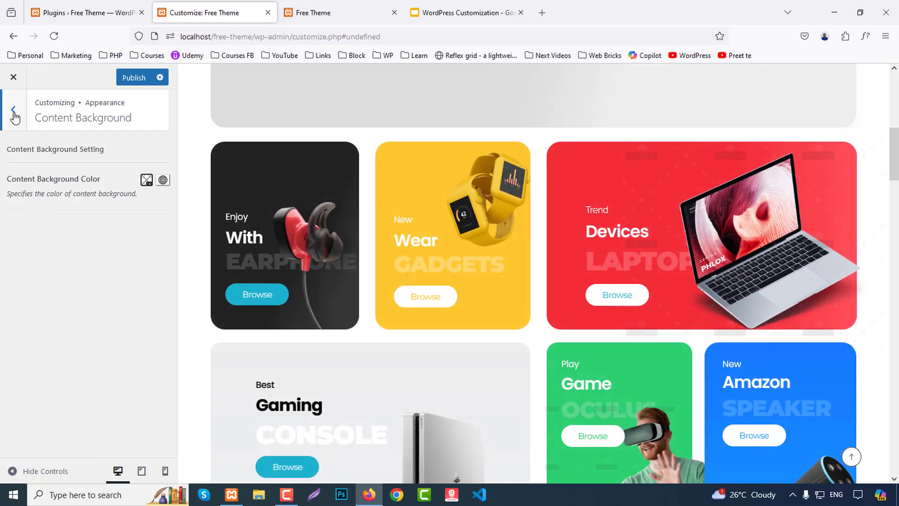
left_click(14, 111)
- Enable the site frame in the website frame settings and set its color to the red swatch
left_click(37, 224)
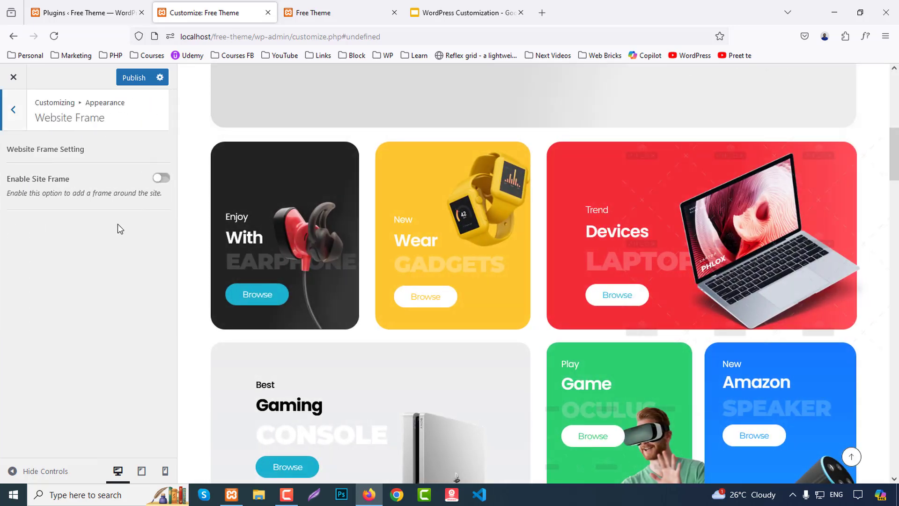
left_click(167, 178)
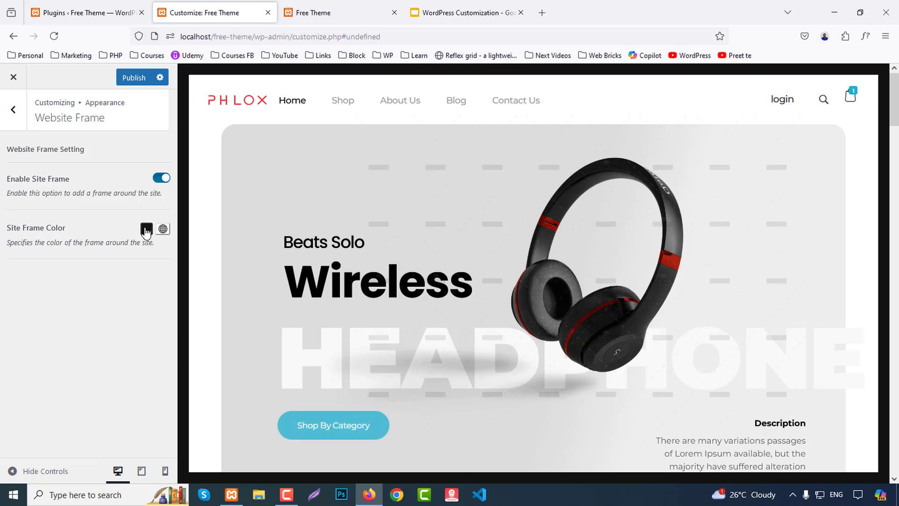
left_click(147, 229)
left_click(199, 264)
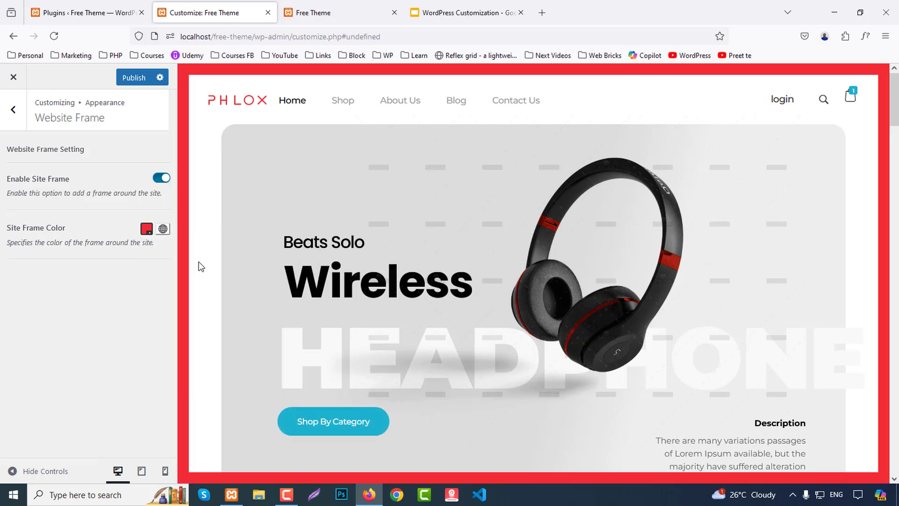
- Try a custom medium green as the site frame color, and disable the site frame
left_click(147, 229)
left_click(304, 284)
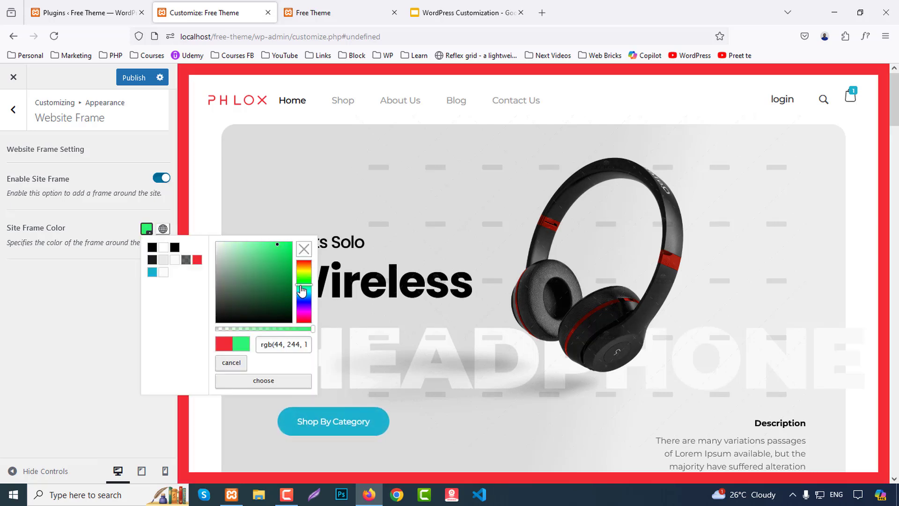
left_click_drag(280, 265, 278, 257)
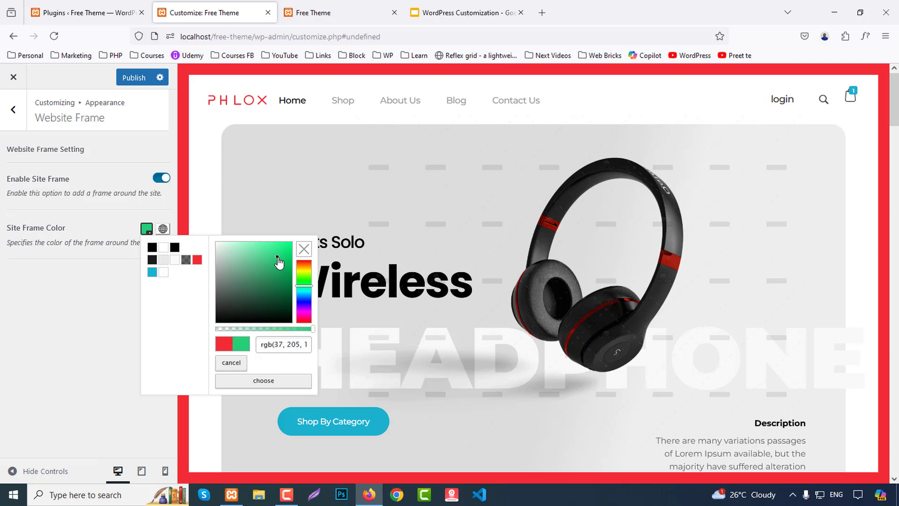
left_click(96, 308)
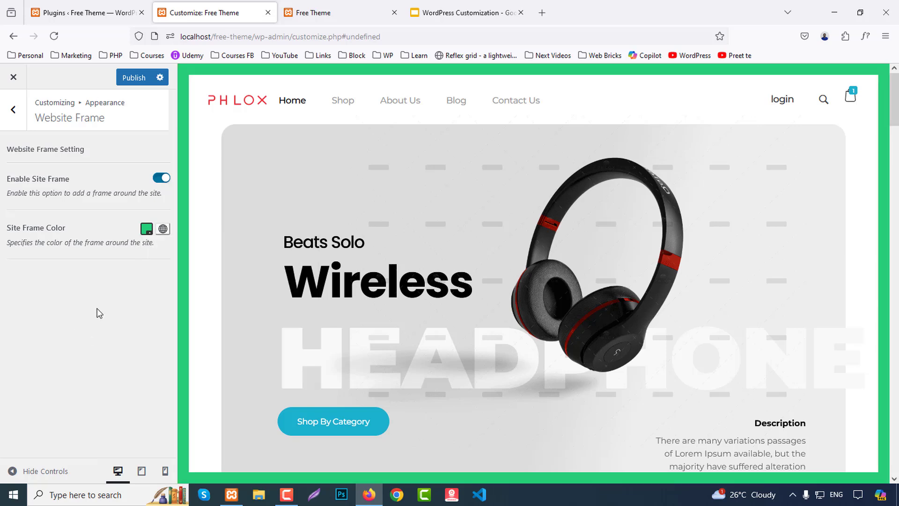
left_click(159, 180)
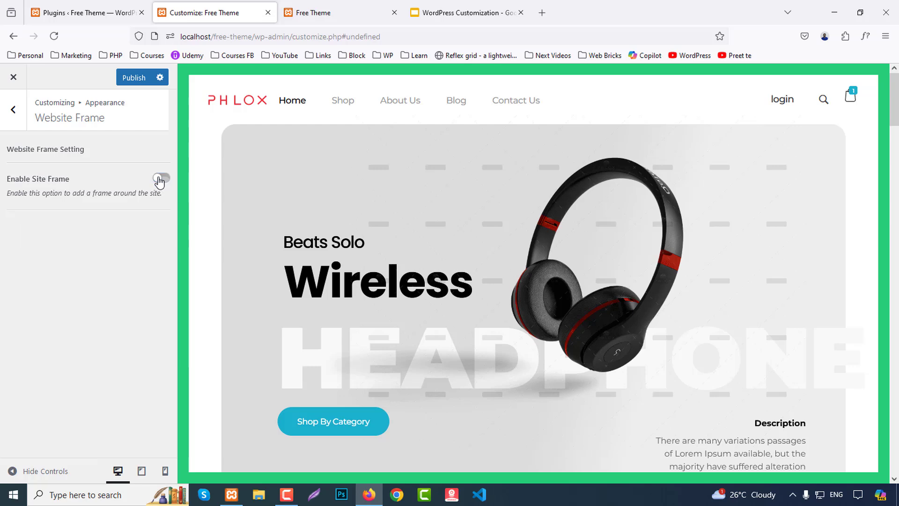
left_click(10, 110)
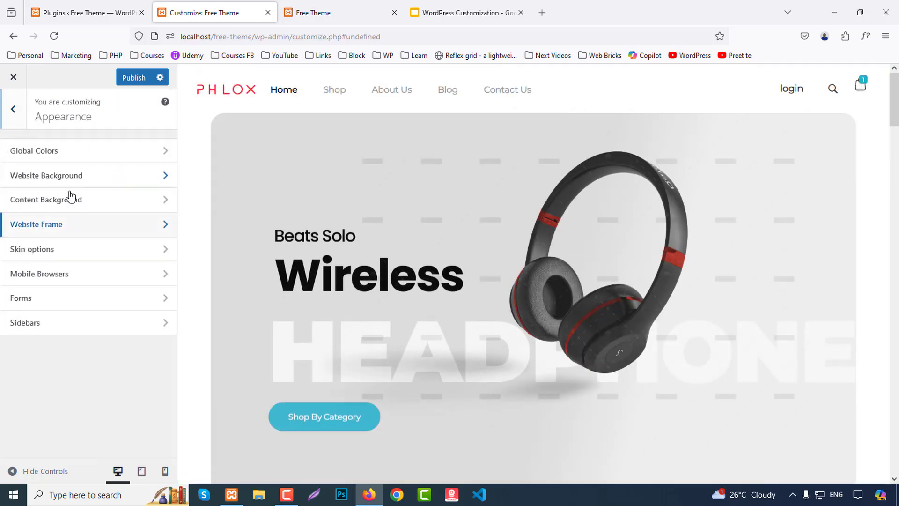
- Examine the skin options for the video player, audio player and pagination, including the pagination typography settings
left_click(47, 251)
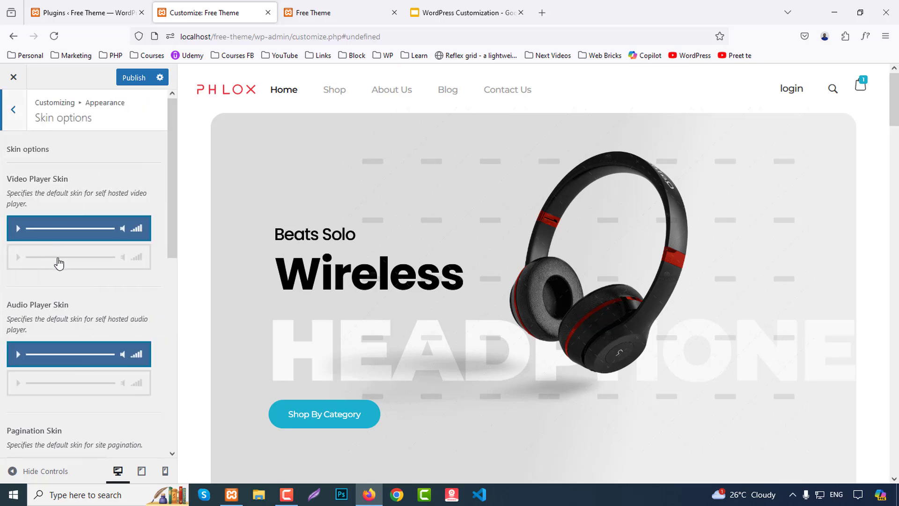
scroll(60, 251, "down", 3)
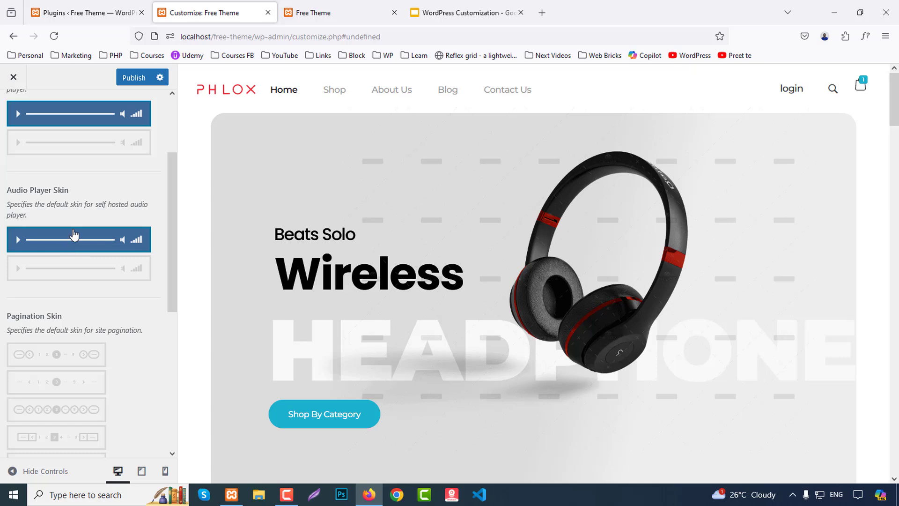
scroll(73, 284, "down", 4)
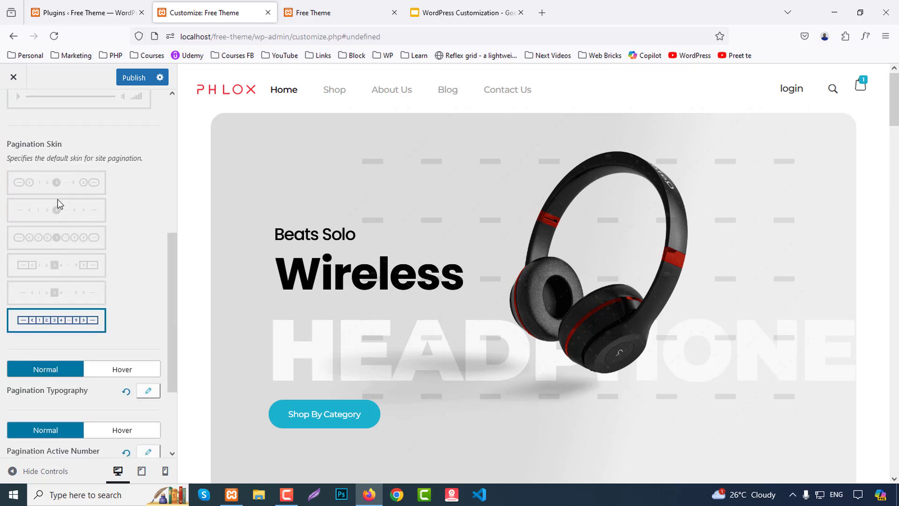
scroll(67, 303, "down", 3)
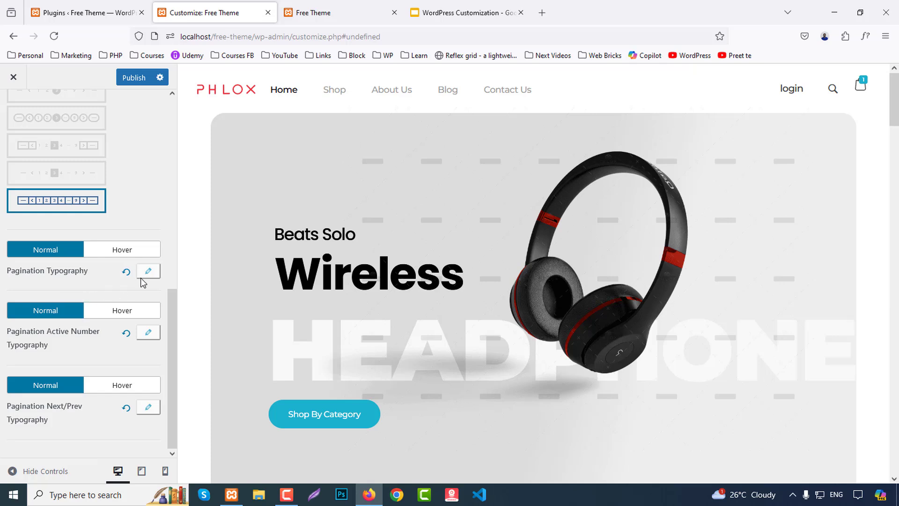
scroll(141, 281, "up", 10)
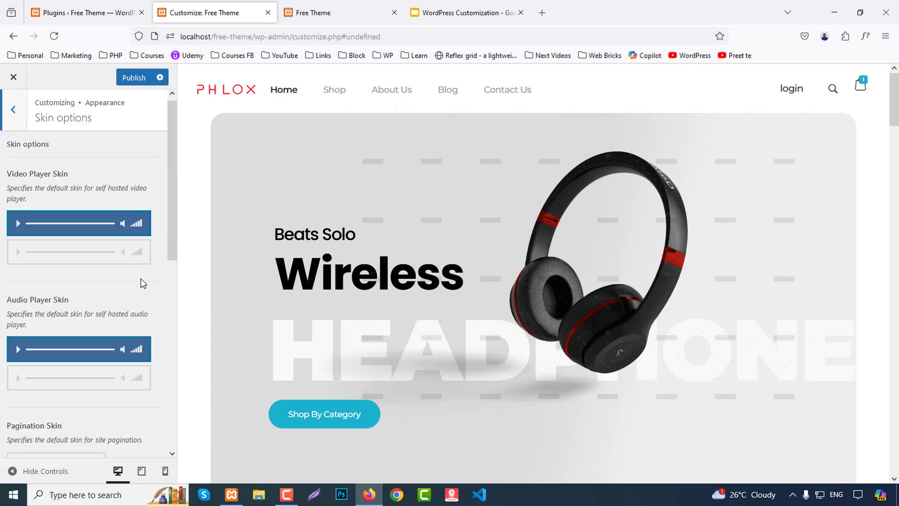
left_click(16, 111)
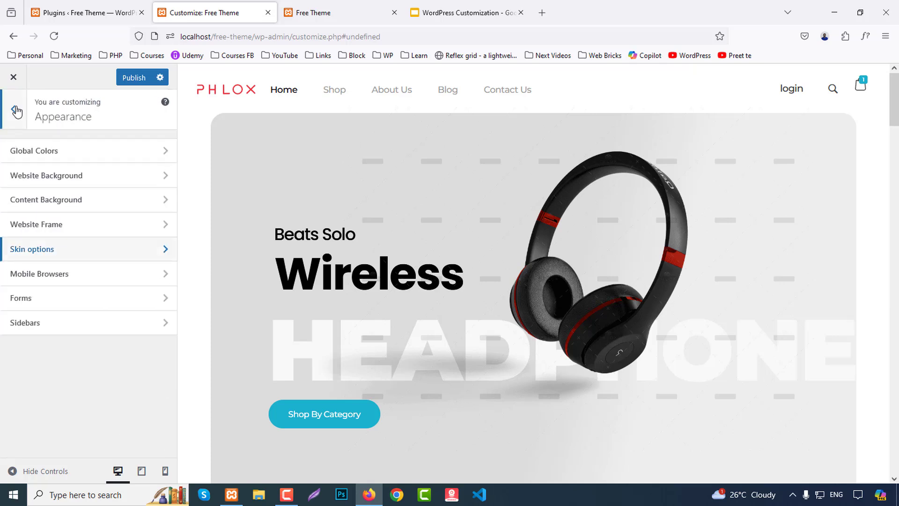
- Examine the address bar color setting for mobile browsers and the appearance options for comment forms
left_click(55, 277)
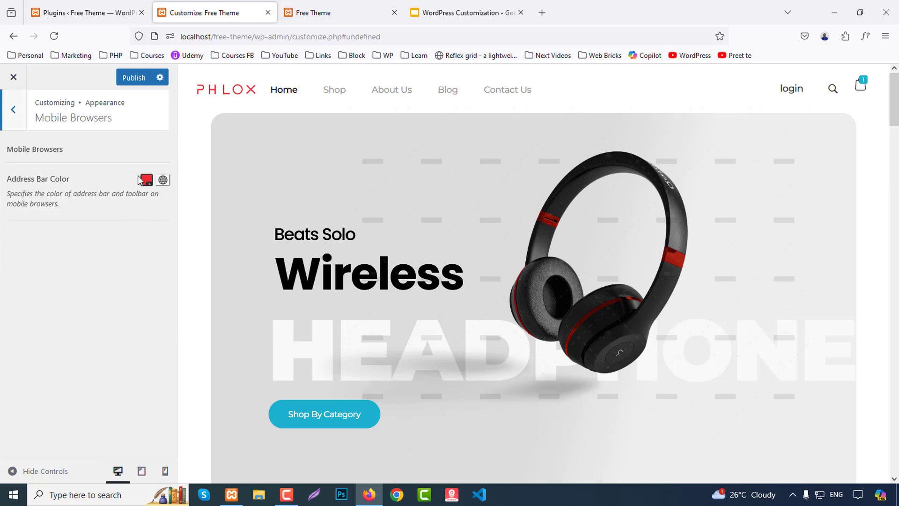
left_click(12, 115)
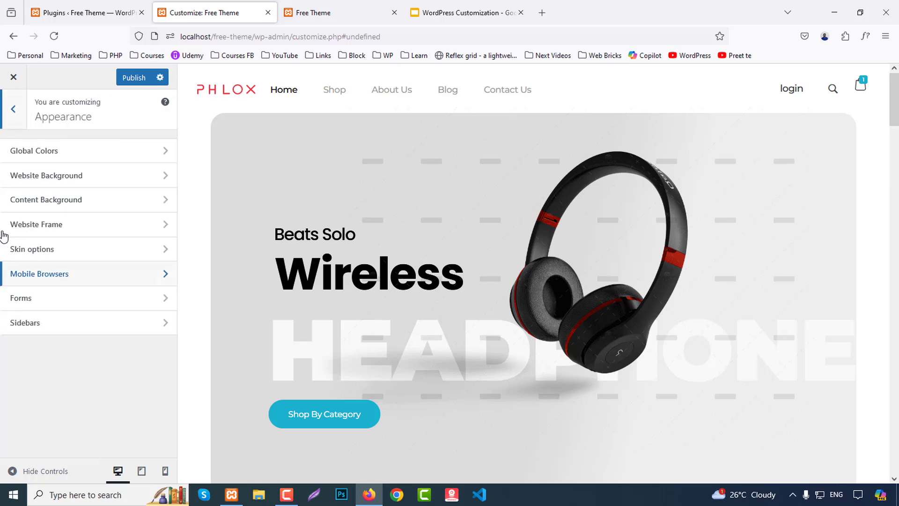
left_click(18, 306)
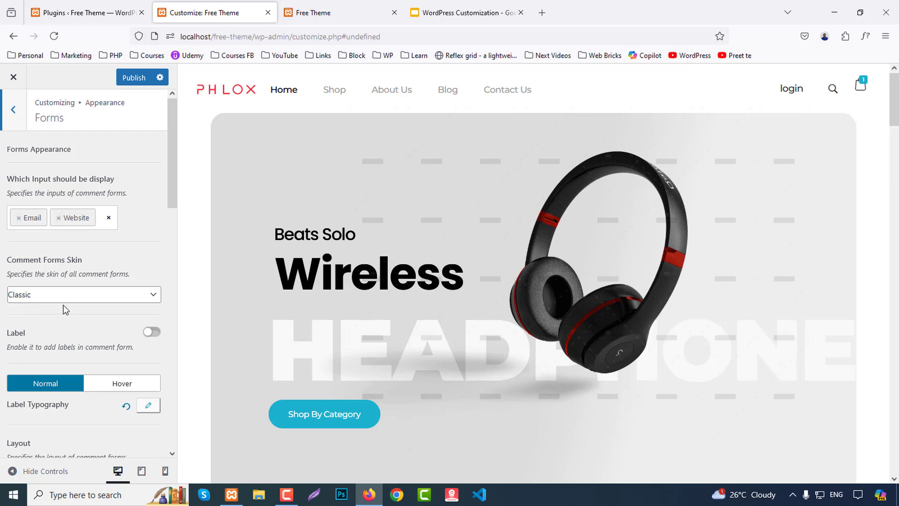
scroll(123, 404, "down", 5)
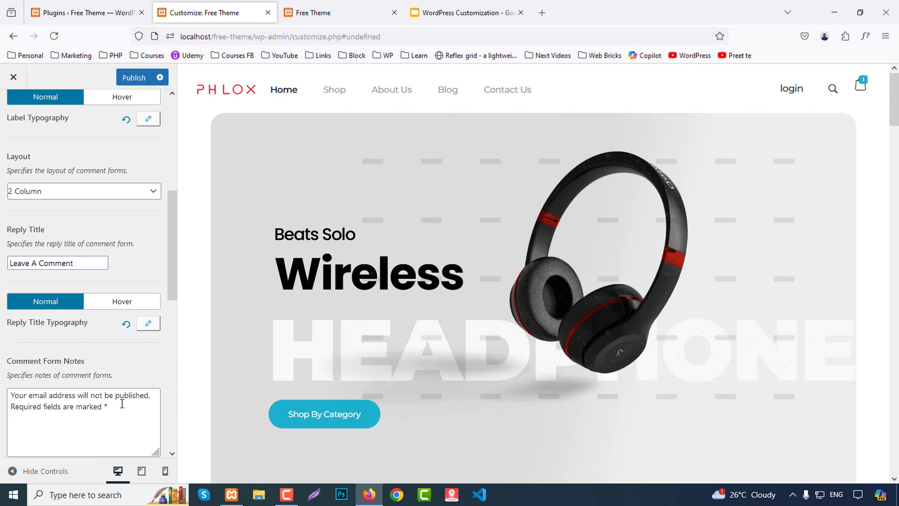
scroll(124, 403, "up", 5)
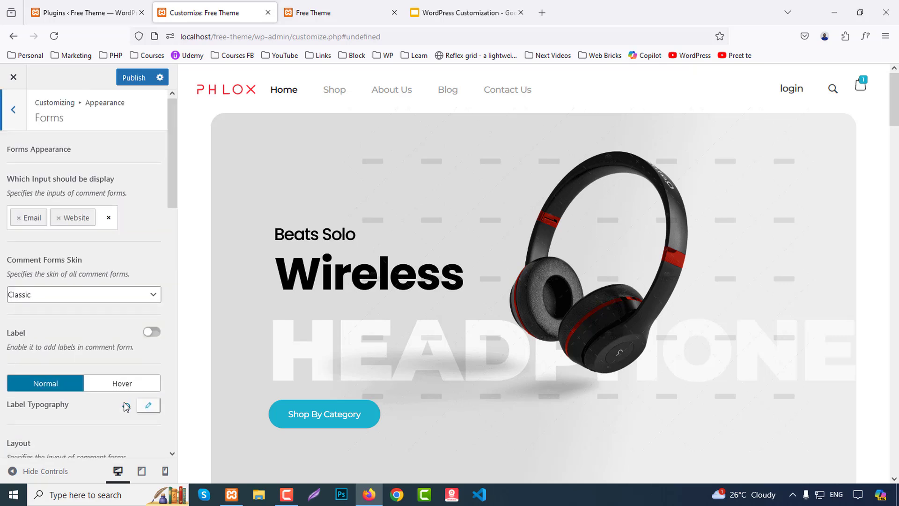
left_click(20, 115)
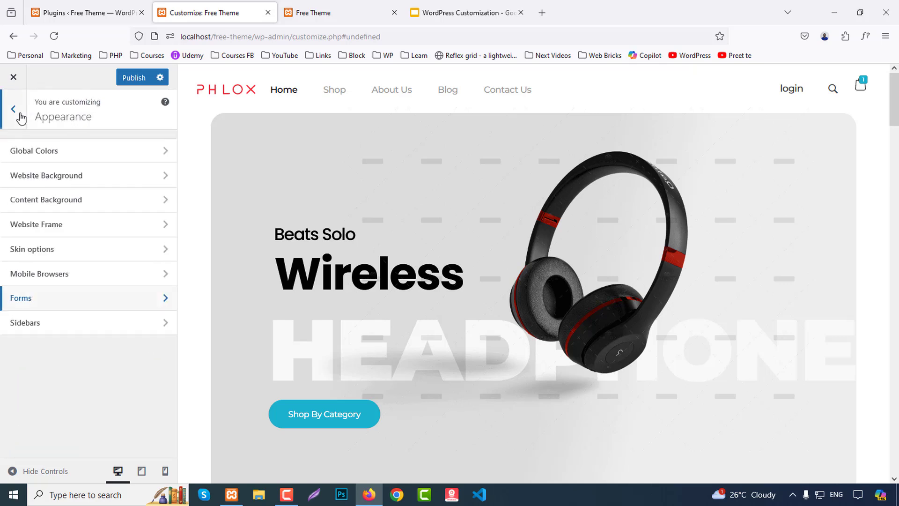
- Examine the sidebar appearance options, including the typography settings of the All Sidebars Widget Title
left_click(59, 328)
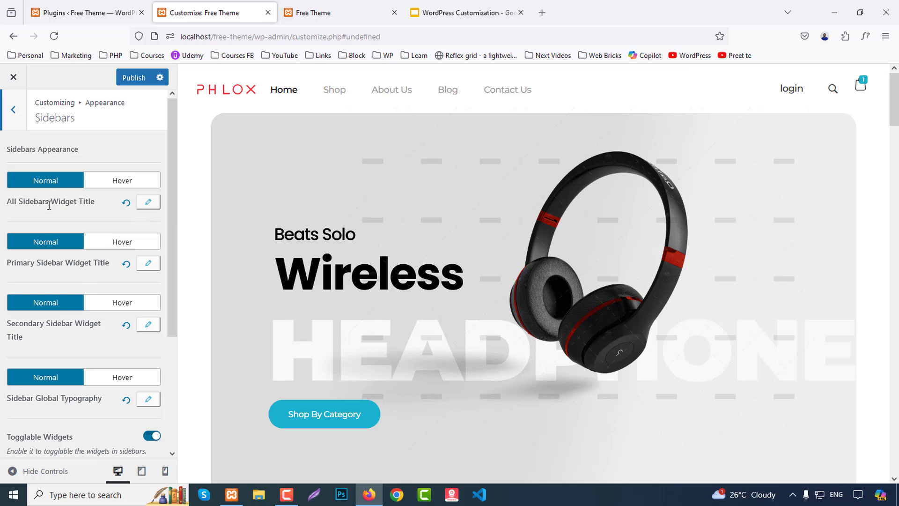
left_click(148, 203)
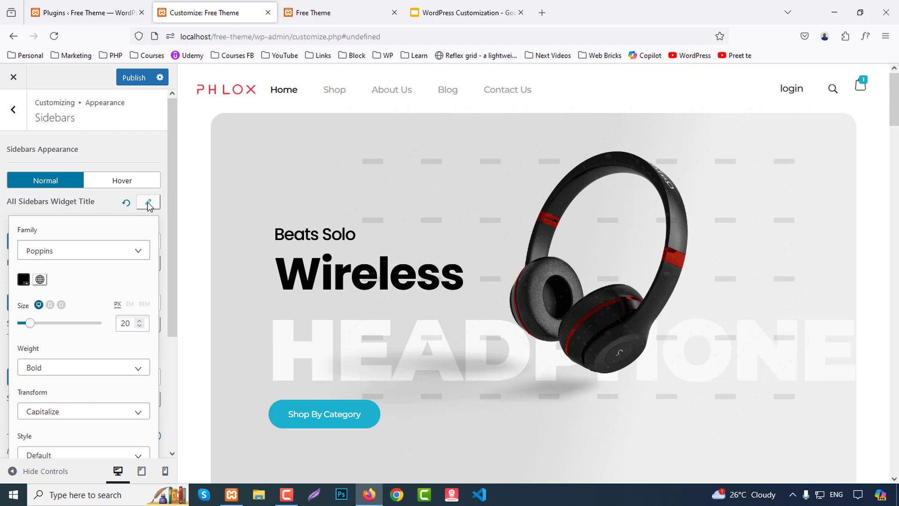
left_click(149, 204)
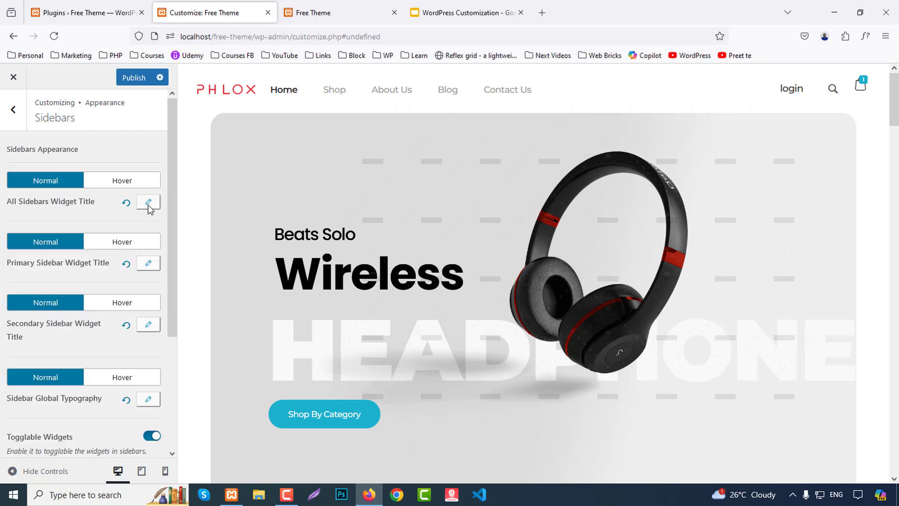
scroll(84, 272, "down", 2)
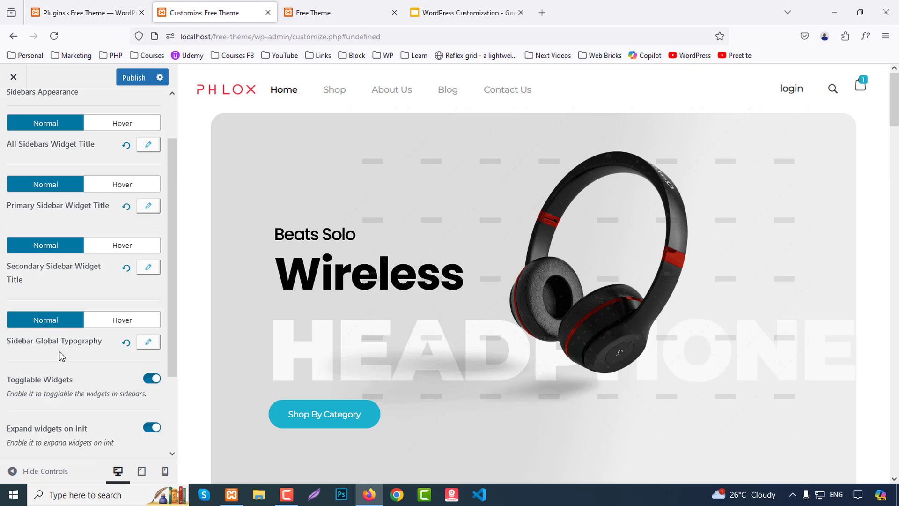
scroll(59, 351, "down", 3)
scroll(59, 354, "up", 5)
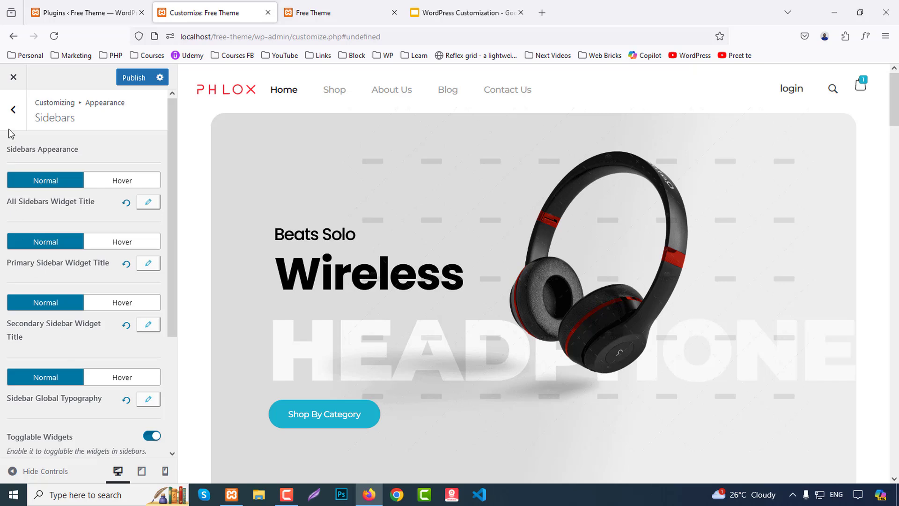
left_click(14, 110)
- Try the Header-barber template from the header templates library and replace it with the Header-Journey template as the site header
left_click(14, 110)
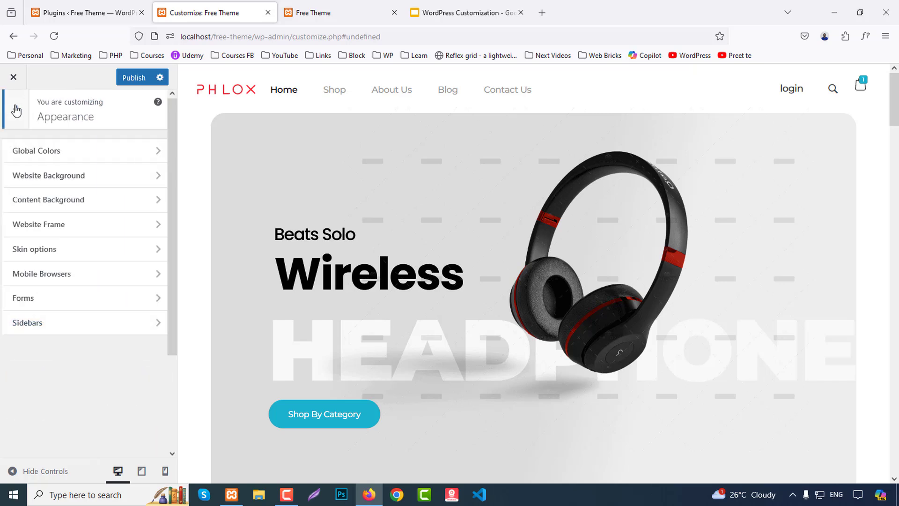
left_click(56, 271)
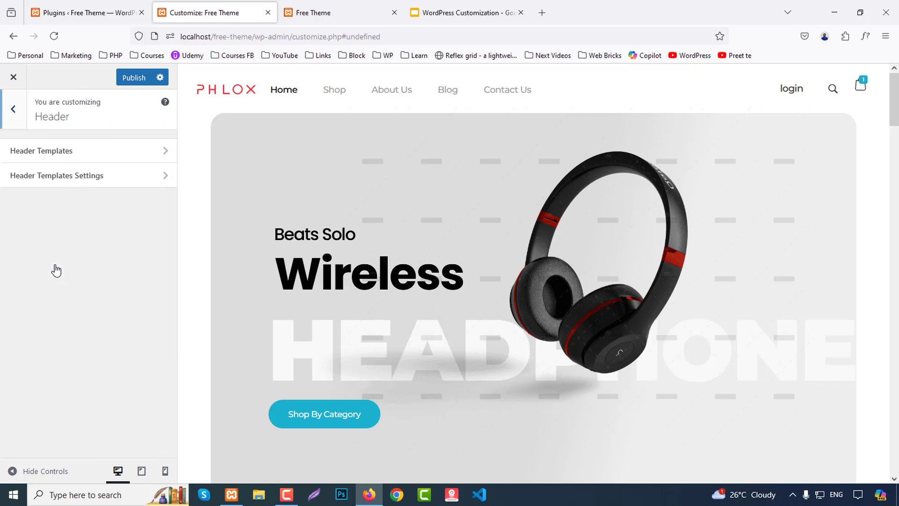
left_click(56, 152)
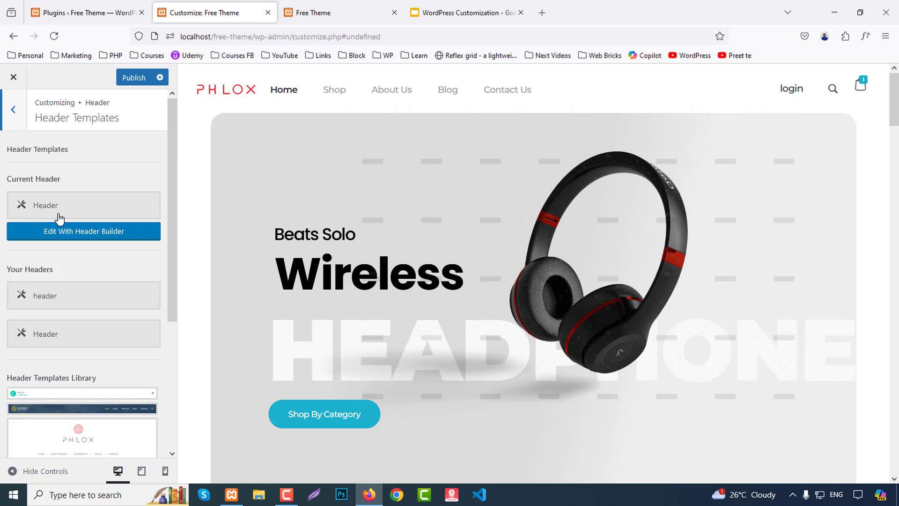
scroll(59, 258, "down", 3)
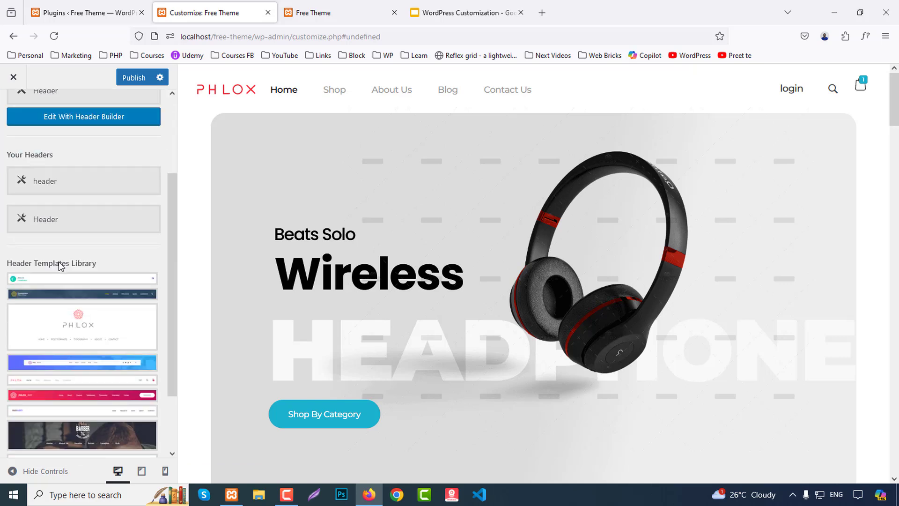
scroll(74, 324, "down", 2)
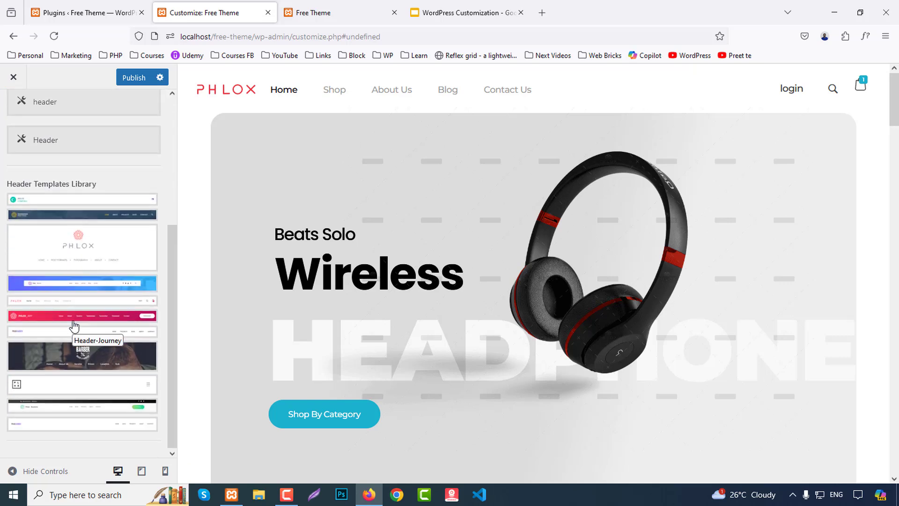
left_click(108, 350)
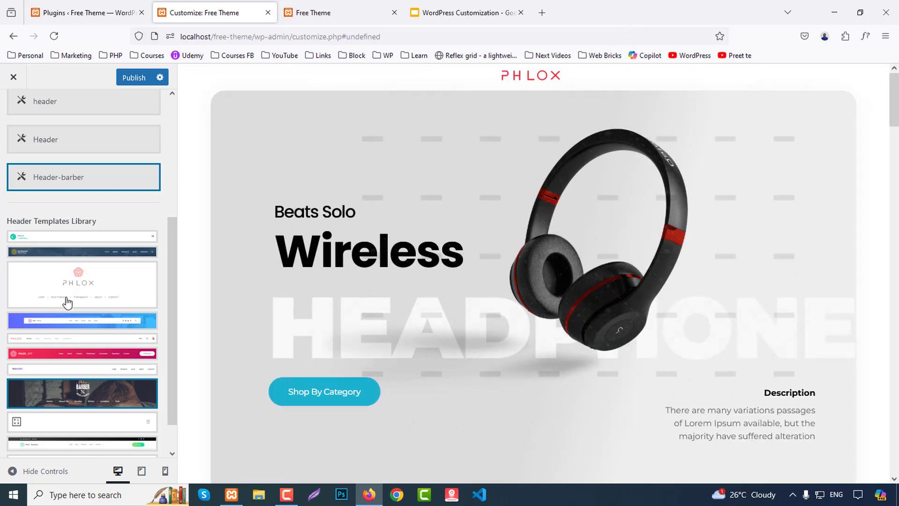
left_click(82, 291)
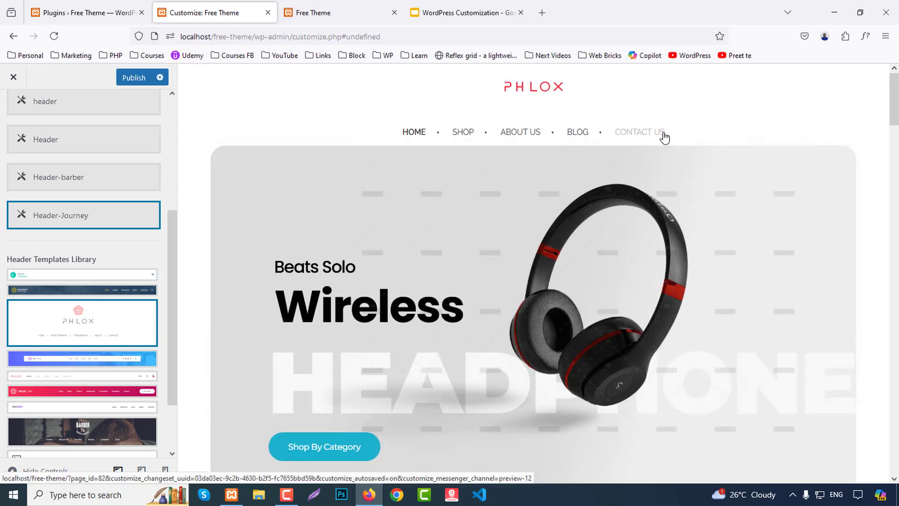
- Try the saved lowercase "header" as the current header and switch back to Header-Journey
scroll(4, 293, "up", 5)
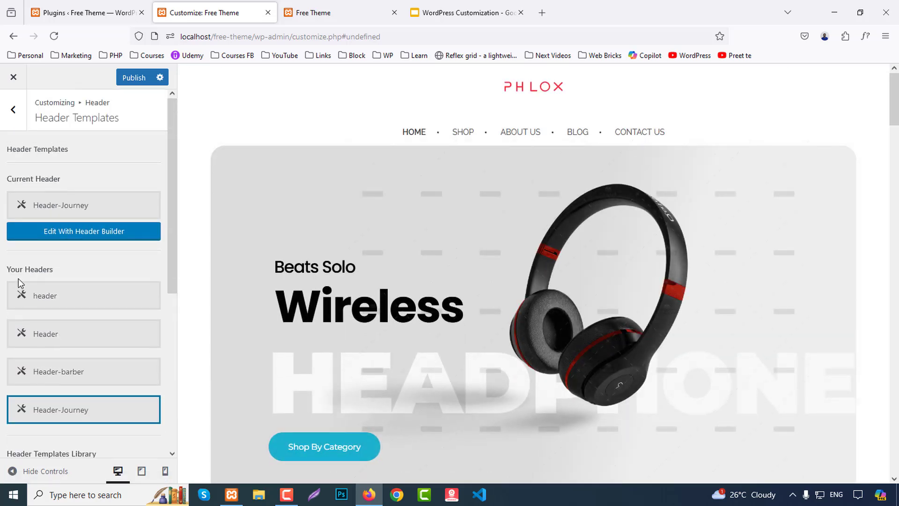
left_click(60, 301)
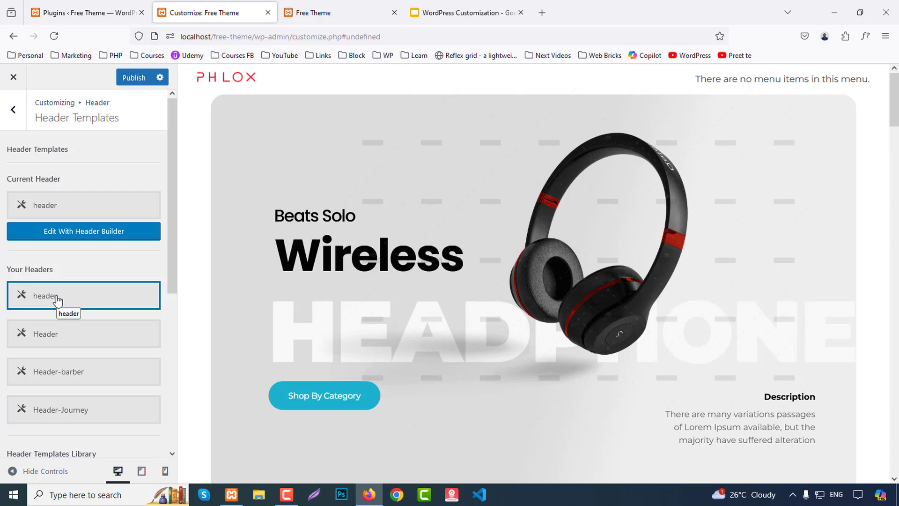
scroll(80, 387, "down", 2)
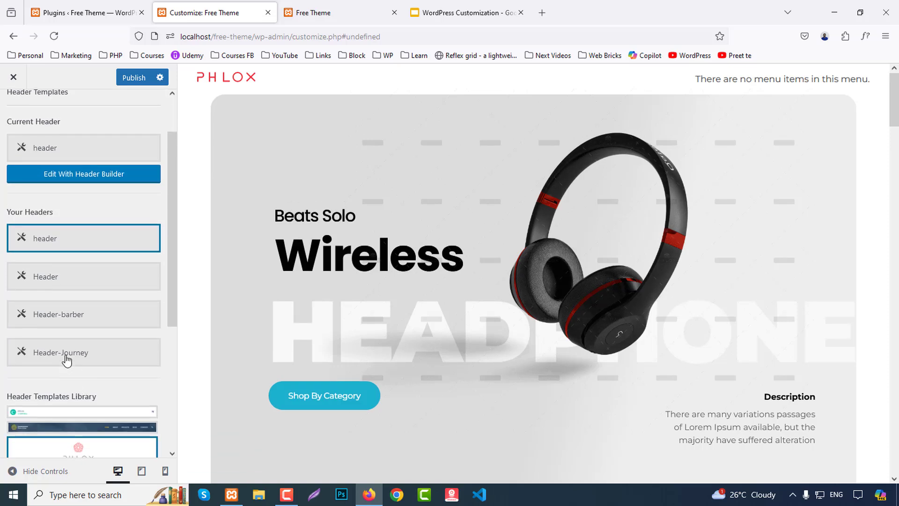
left_click(64, 356)
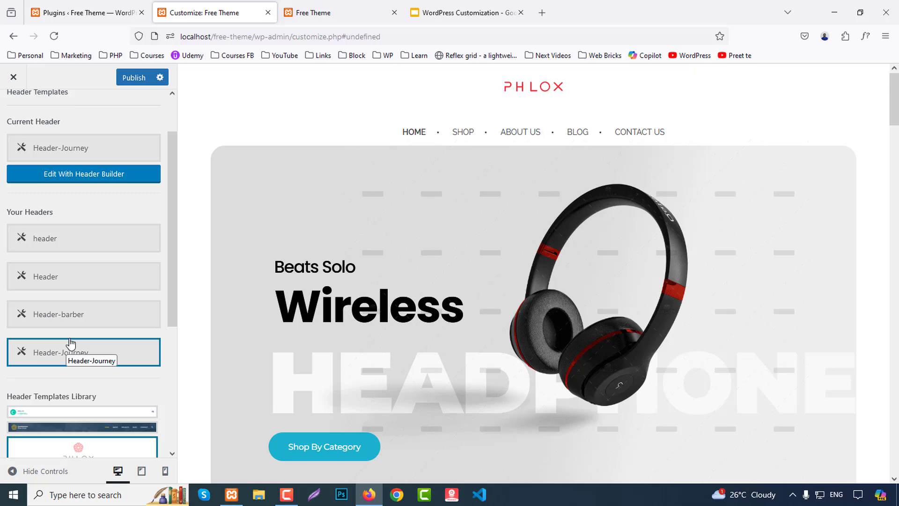
- Examine the logo and navigation menu widget settings of Header-Journey in the Elementor header builder, and close the builder
scroll(515, 347, "down", 3)
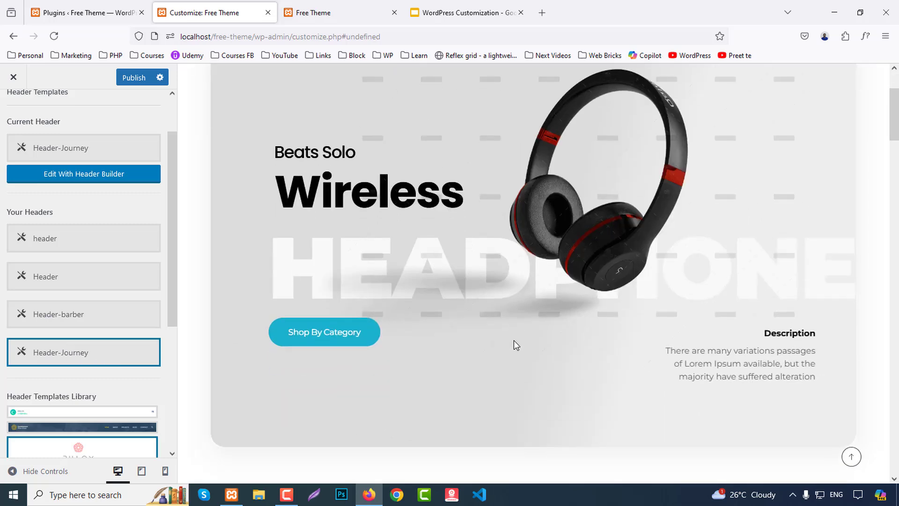
scroll(513, 340, "down", 5)
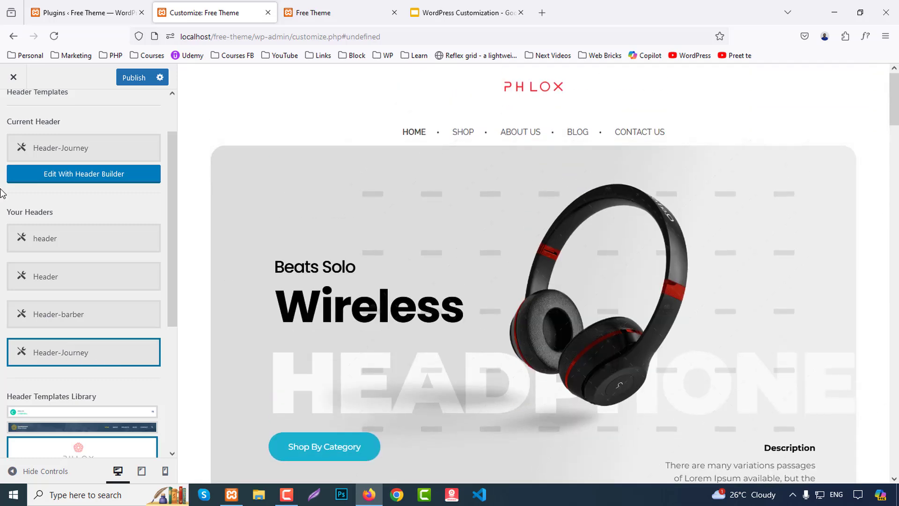
scroll(4, 191, "up", 2)
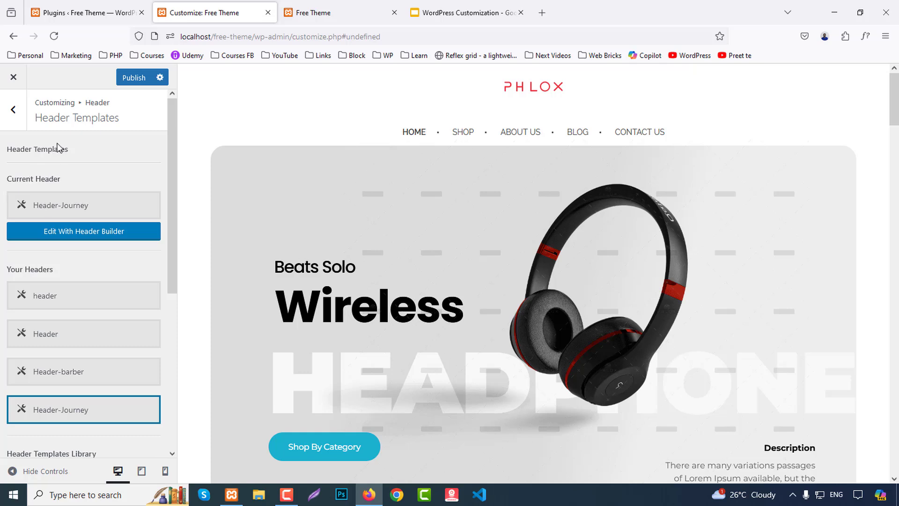
scroll(80, 231, "down", 10)
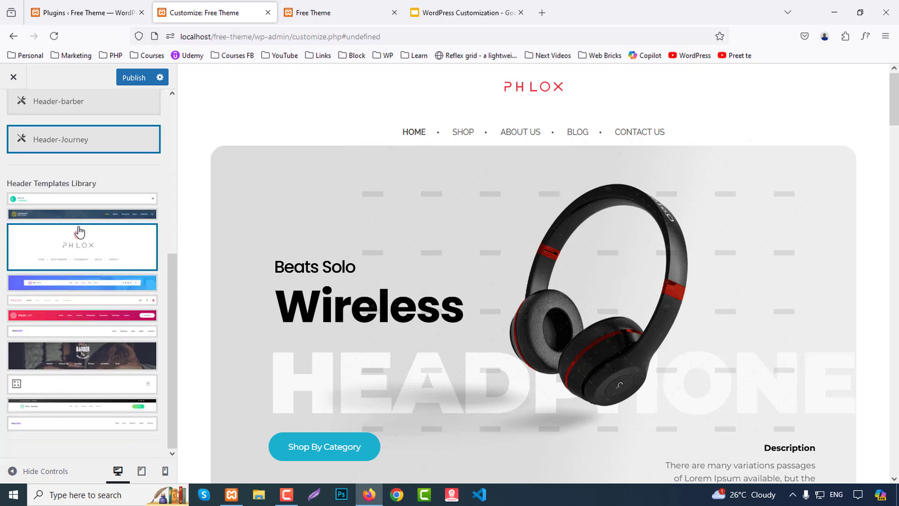
scroll(80, 230, "up", 10)
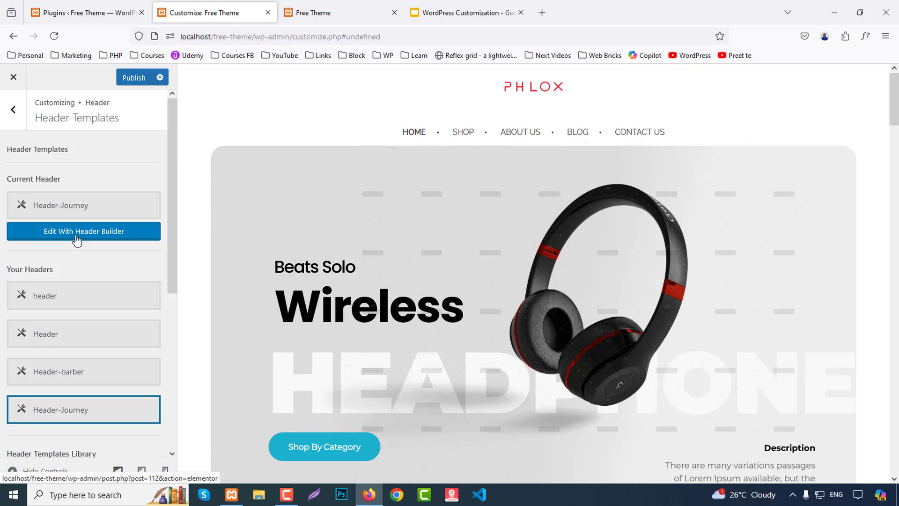
left_click(77, 240)
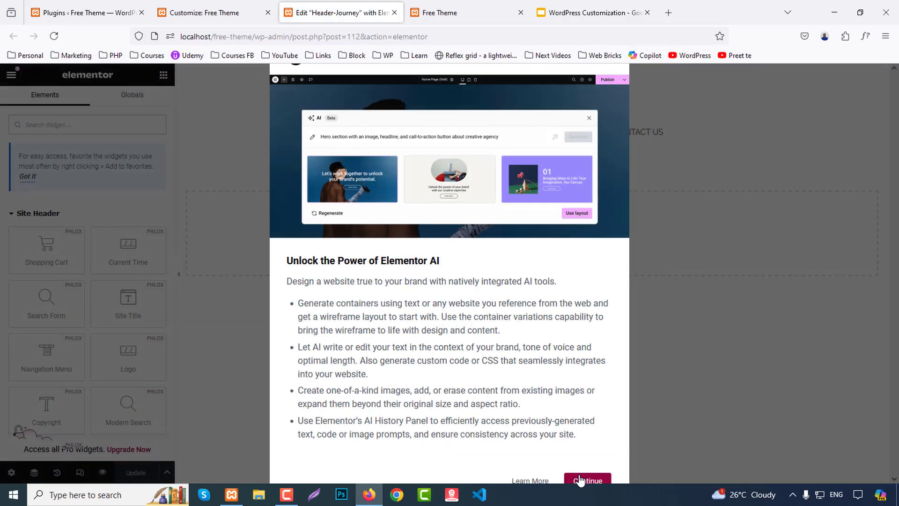
left_click(581, 480)
left_click(468, 86)
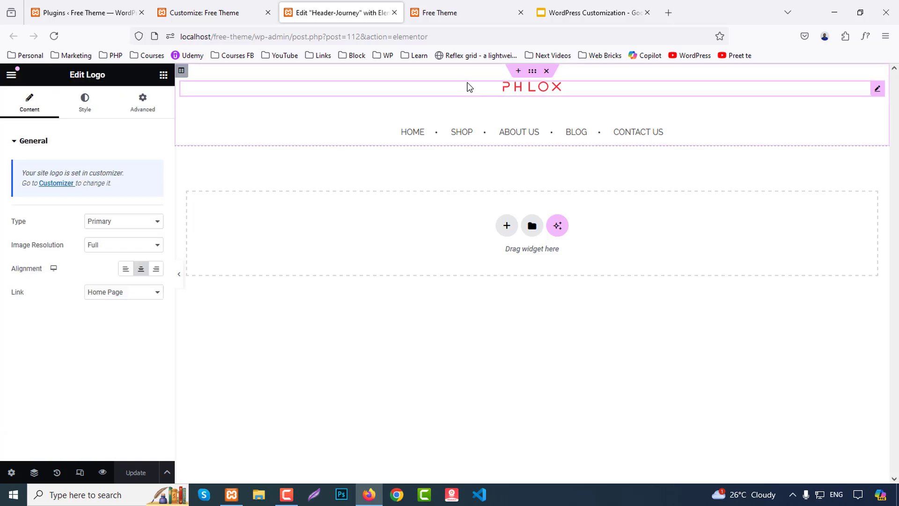
left_click(468, 120)
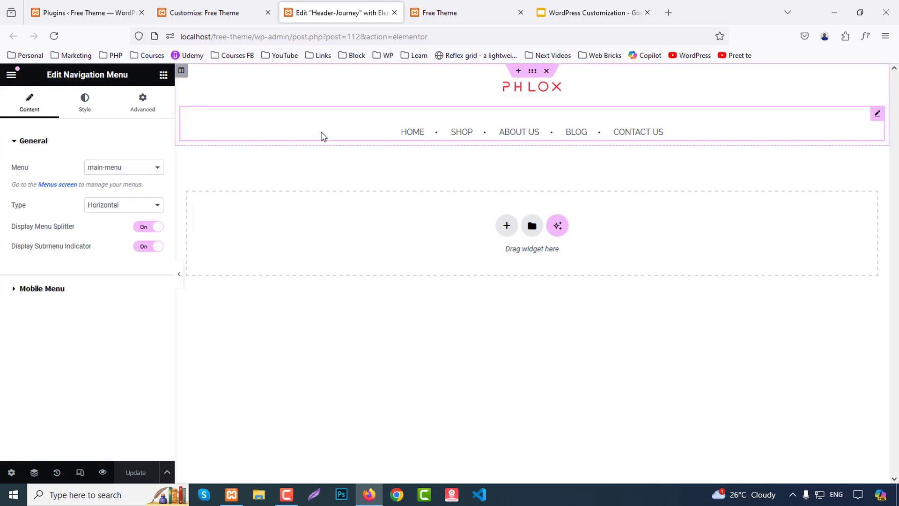
middle_click(341, 11)
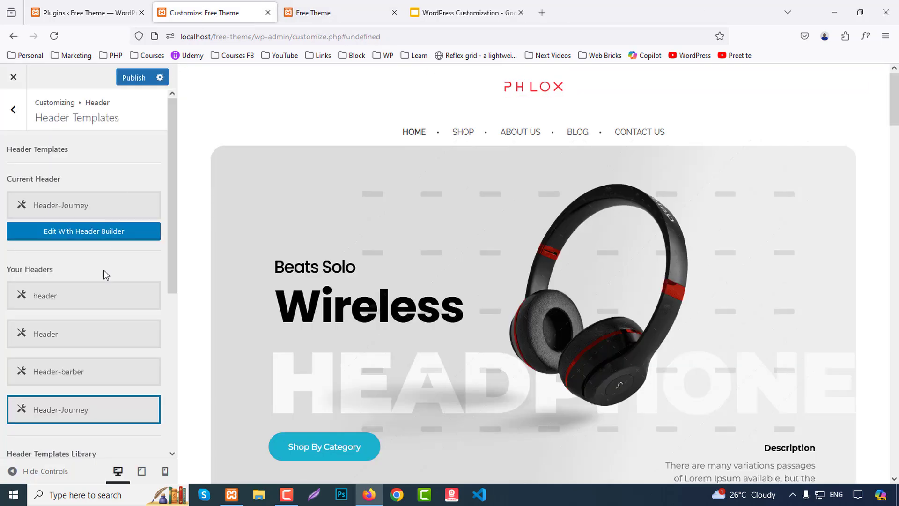
scroll(105, 304, "down", 5)
scroll(105, 323, "up", 5)
scroll(66, 362, "down", 3)
scroll(69, 366, "down", 3)
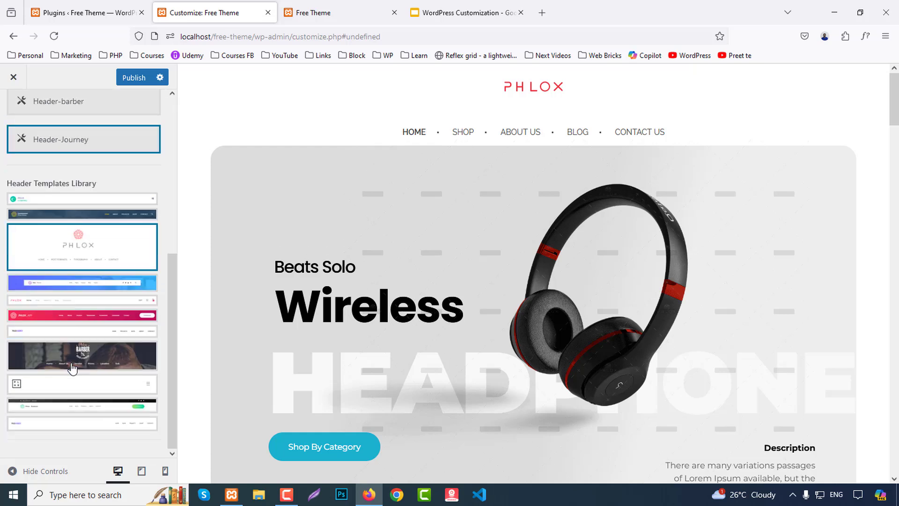
scroll(70, 328, "up", 6)
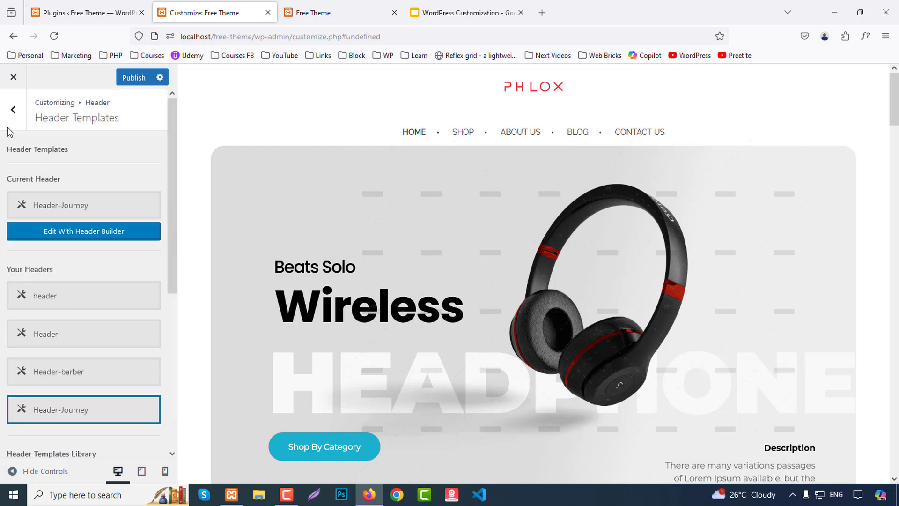
- Try the overlay header and sticky header options on the home page preview, and disable both
left_click(23, 105)
left_click(49, 181)
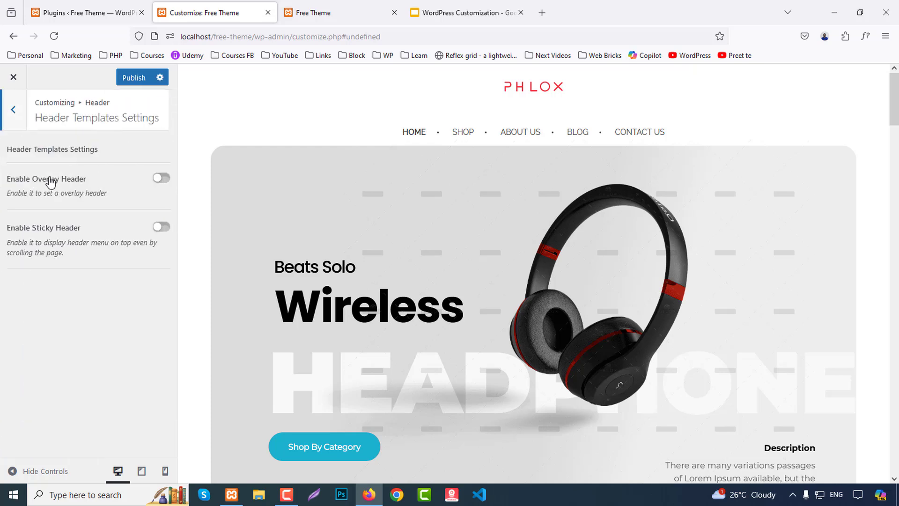
left_click(162, 179)
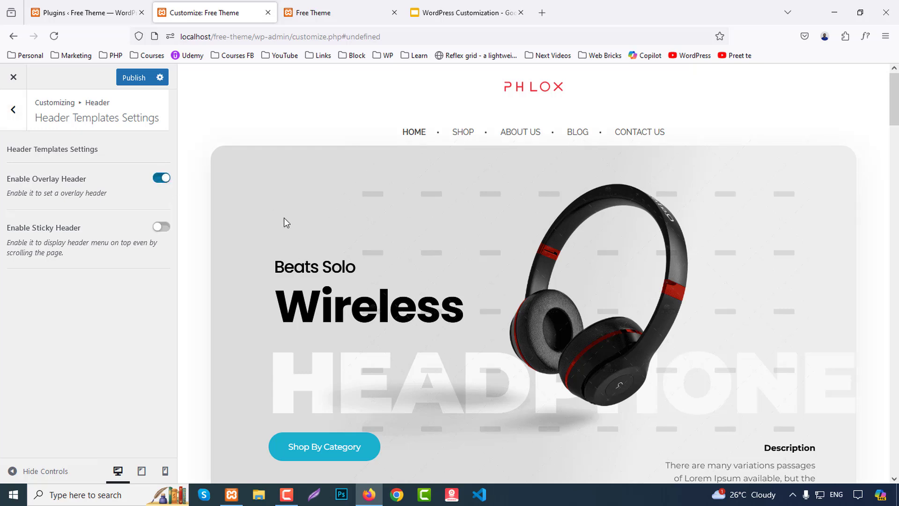
left_click(162, 227)
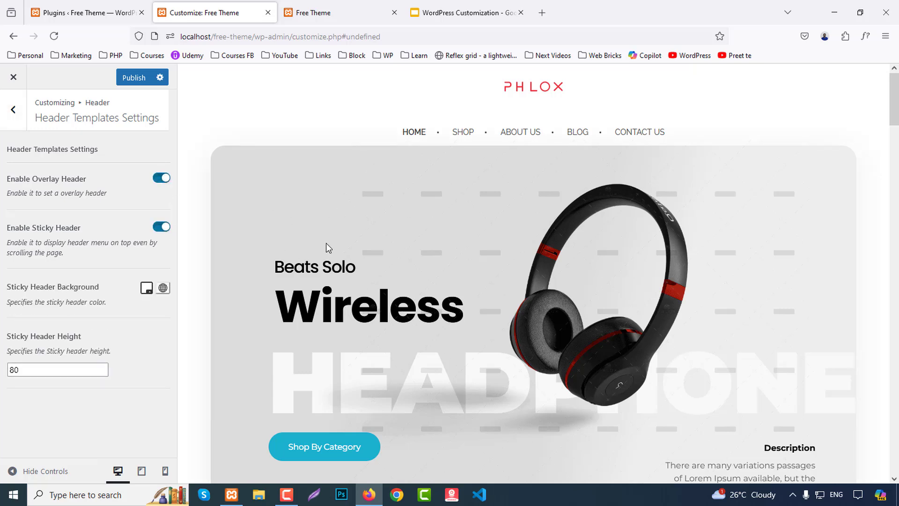
scroll(326, 243, "down", 8)
scroll(344, 229, "up", 3)
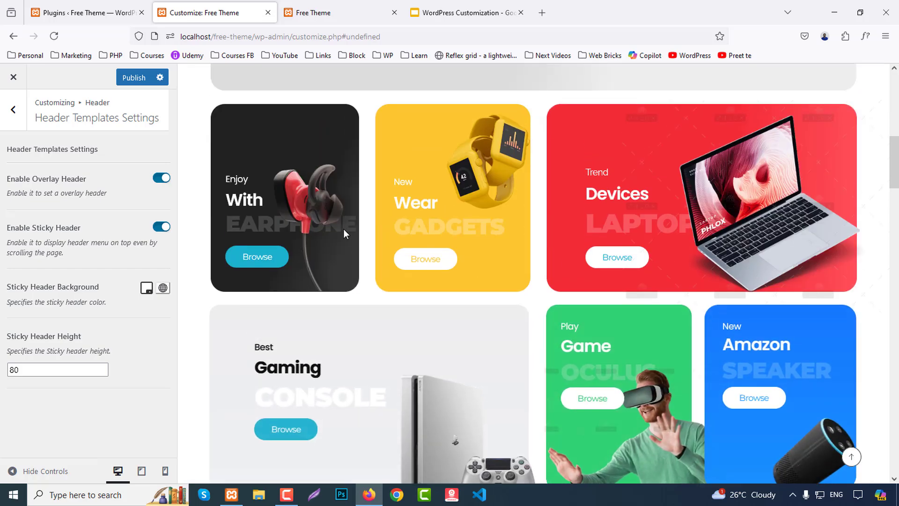
scroll(344, 222, "up", 5)
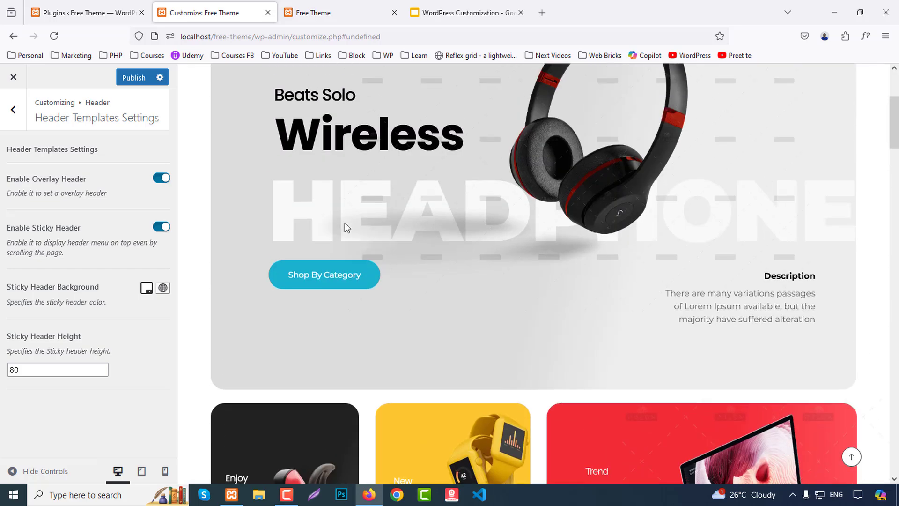
scroll(345, 223, "up", 4)
scroll(345, 223, "down", 4)
scroll(344, 223, "up", 4)
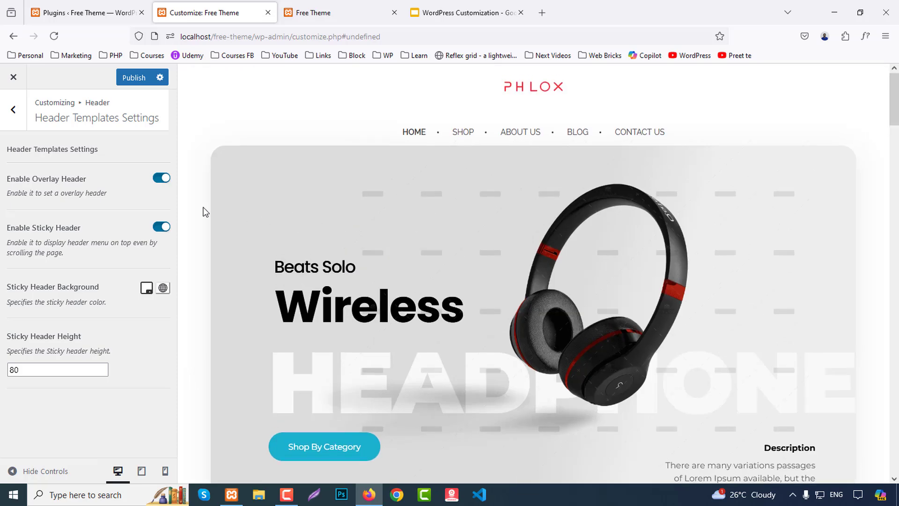
left_click(159, 228)
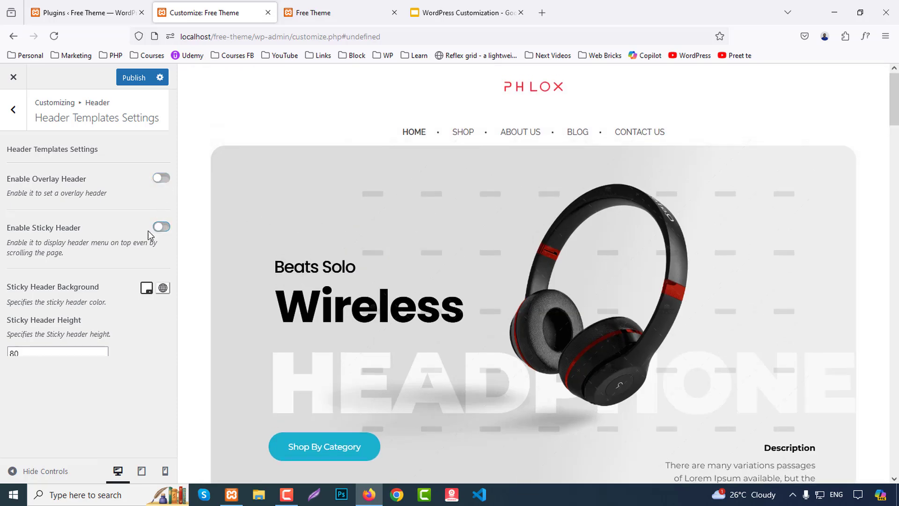
- Examine the blog's Single Post settings, including sidebar position, featured color, maximum width and content style
left_click(14, 109)
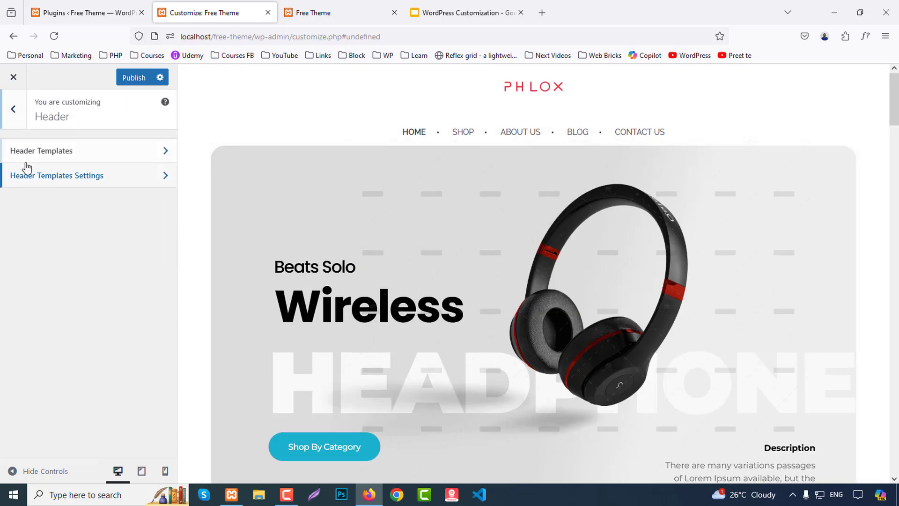
left_click(14, 121)
left_click(49, 298)
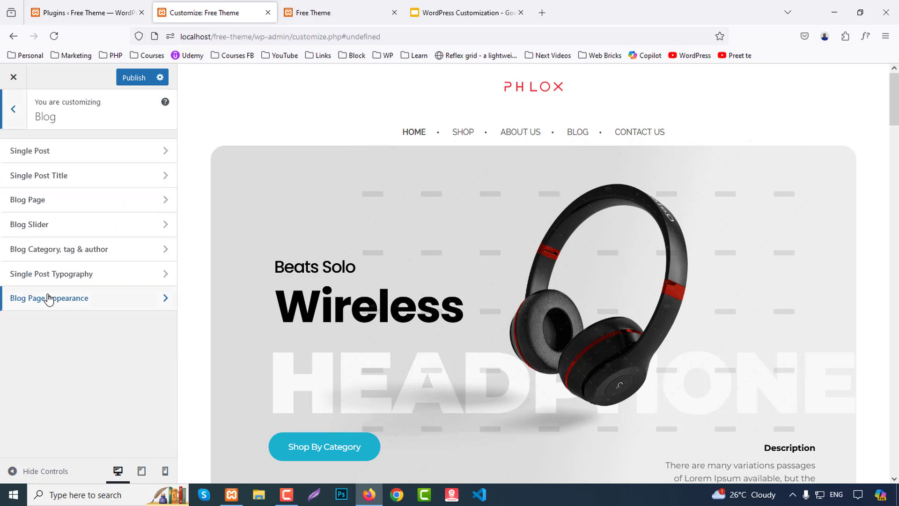
left_click(58, 149)
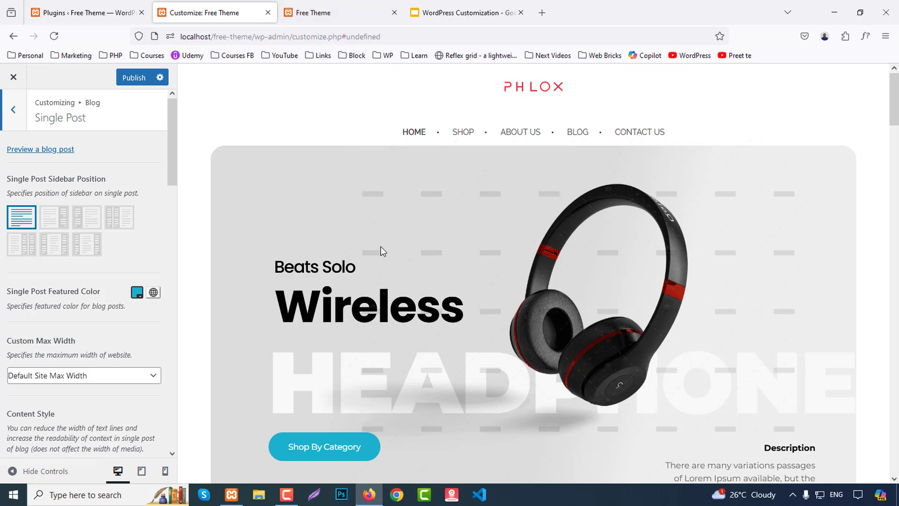
scroll(131, 378, "down", 3)
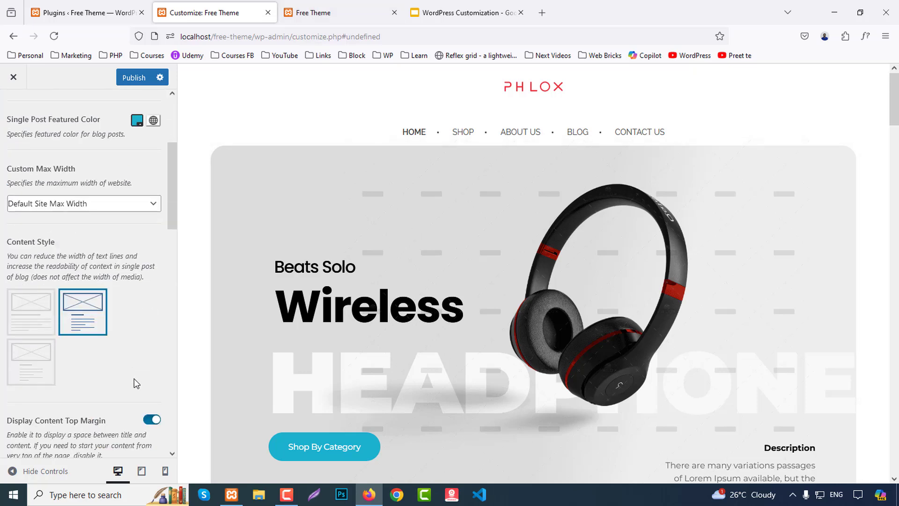
scroll(134, 379, "up", 3)
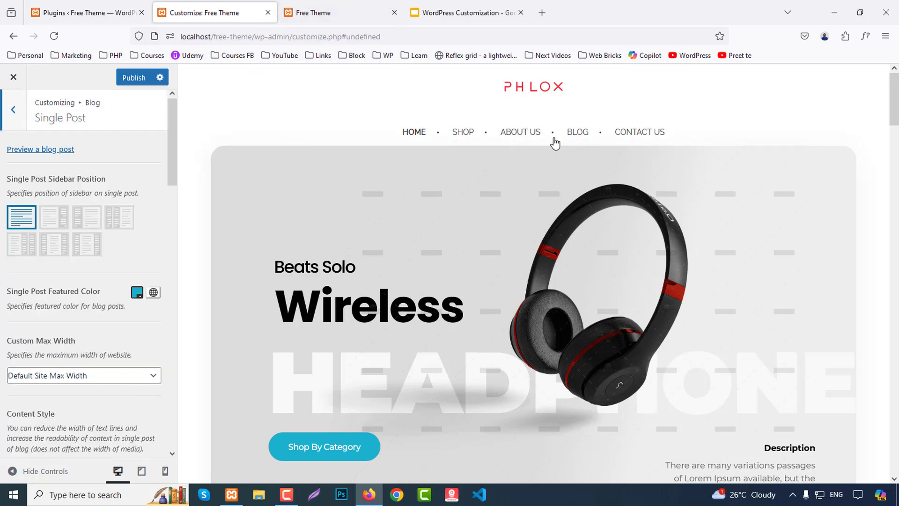
- Preview the smartwatch post "How to choose perfect gadgets" from the Blog page and set the single post sidebar position to a right sidebar
left_click(572, 136)
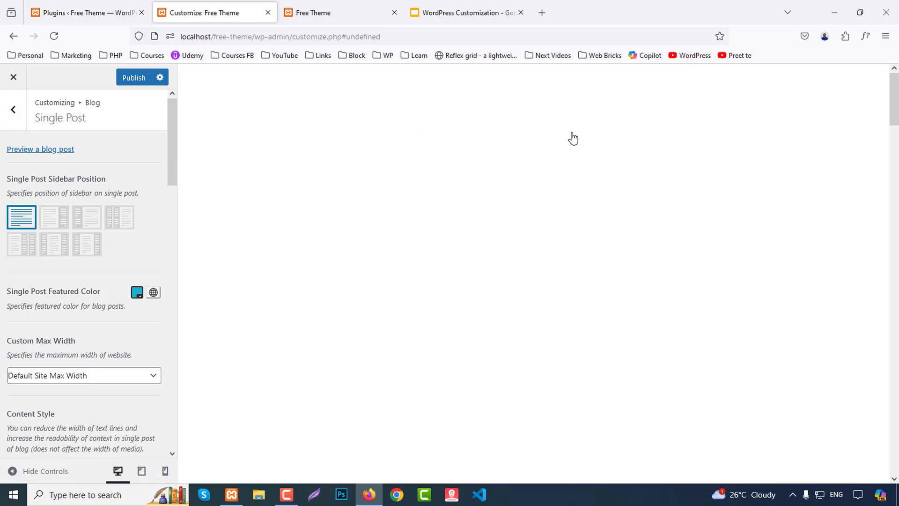
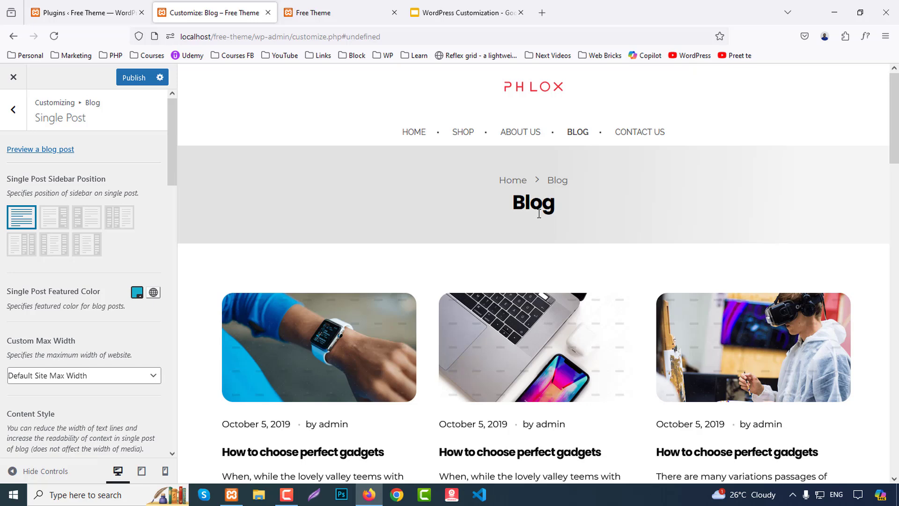
left_click(299, 347)
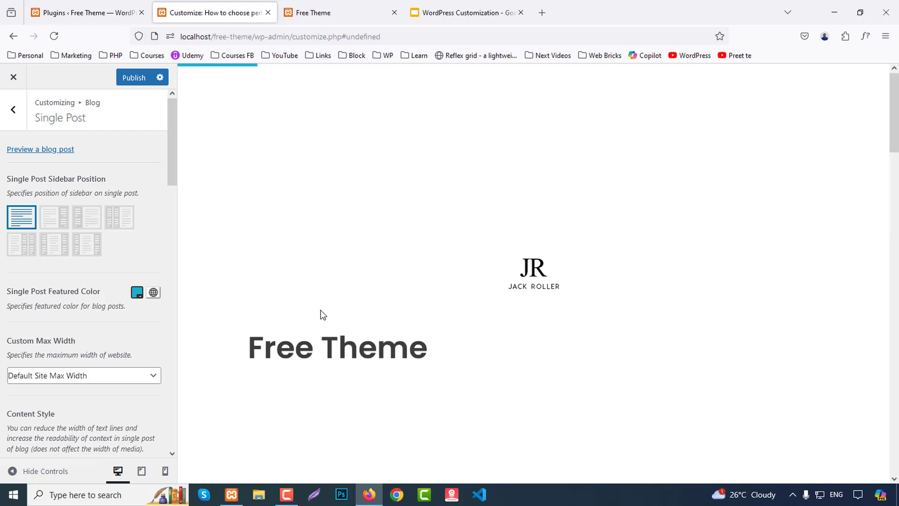
scroll(476, 311, "down", 2)
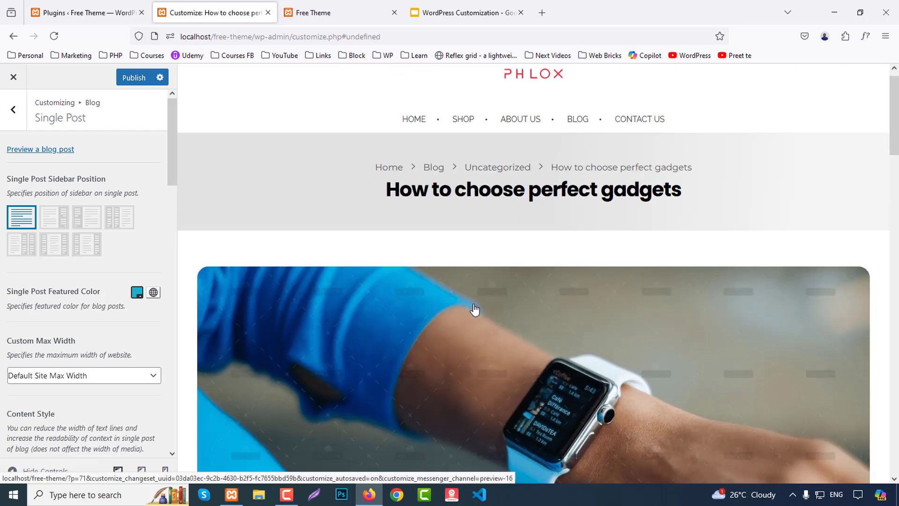
scroll(474, 307, "down", 10)
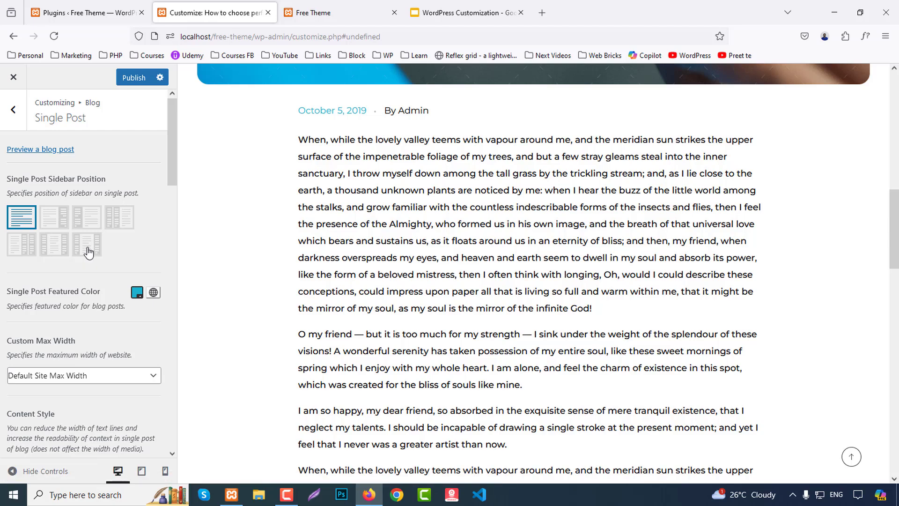
left_click(65, 218)
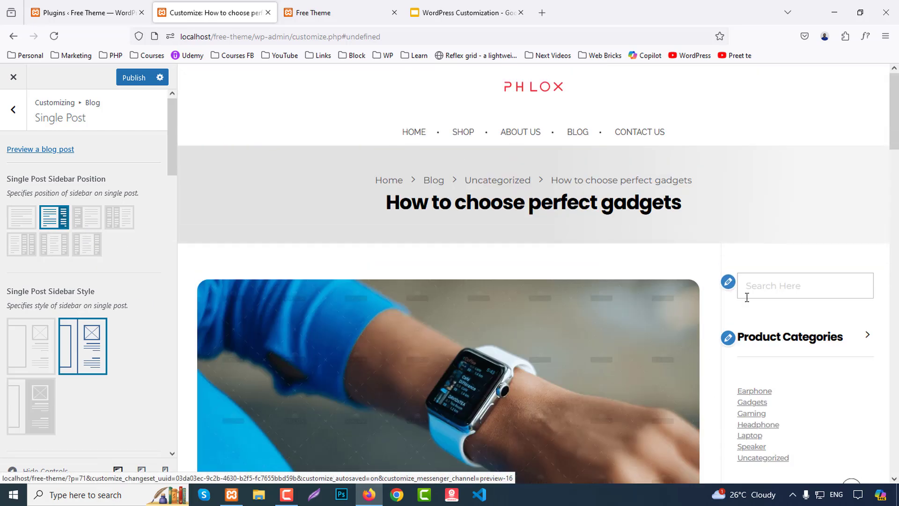
- Try the left and the double sidebar positions for the single post and return to the single right sidebar
scroll(850, 319, "down", 3)
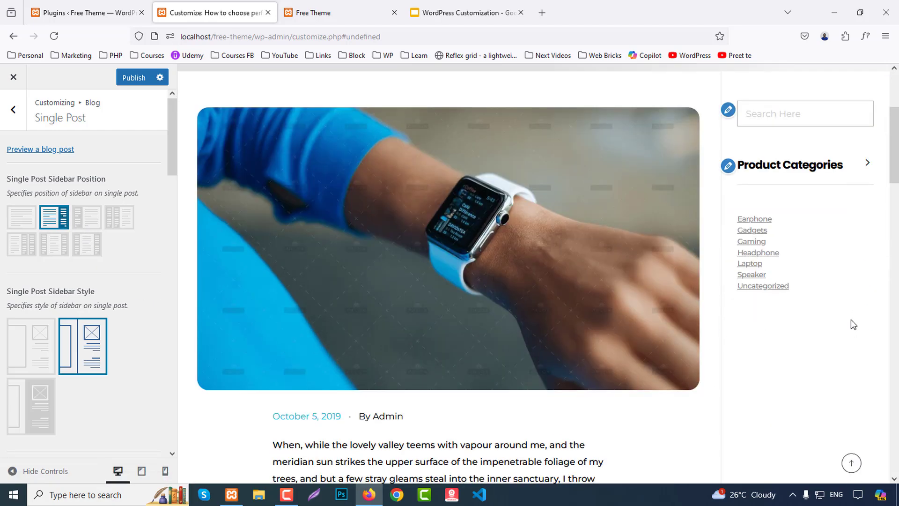
left_click(85, 219)
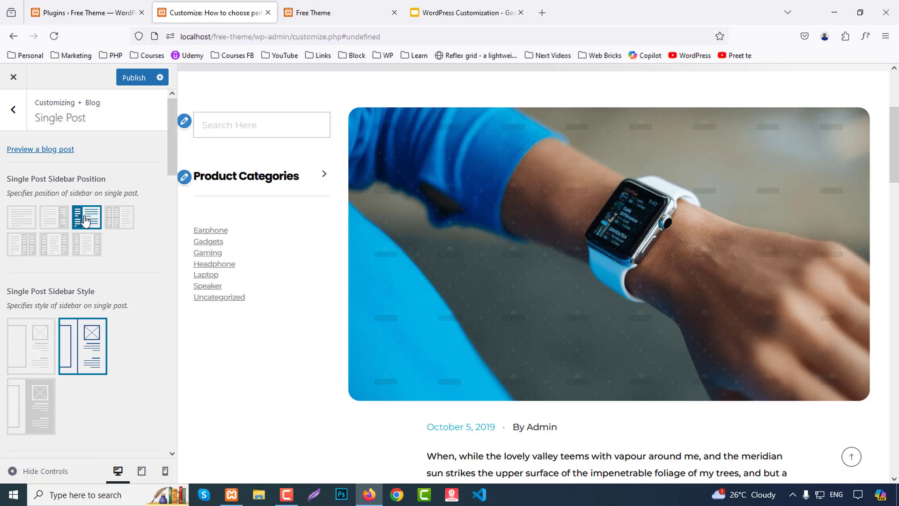
left_click(119, 225)
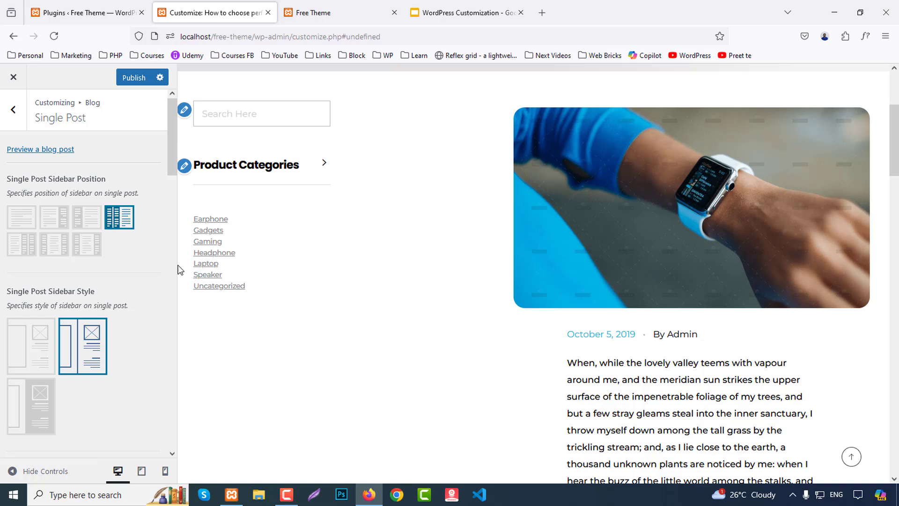
left_click(11, 241)
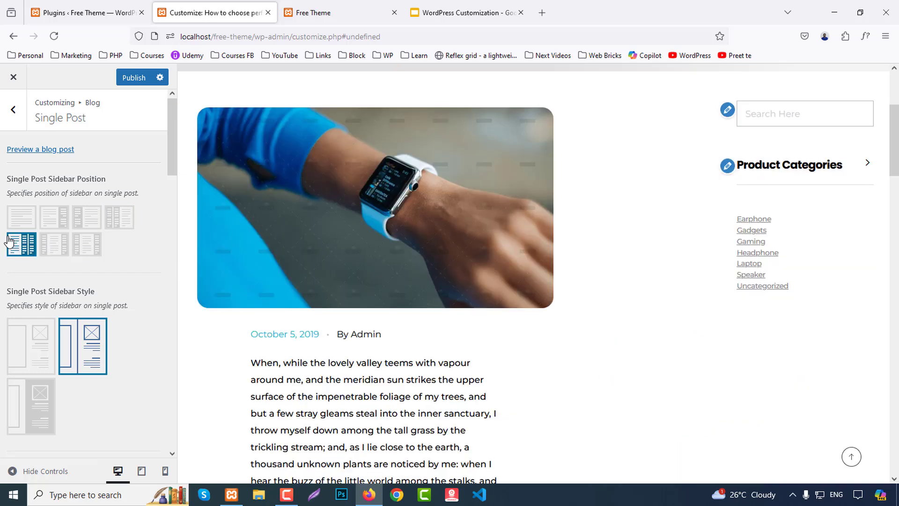
left_click(52, 250)
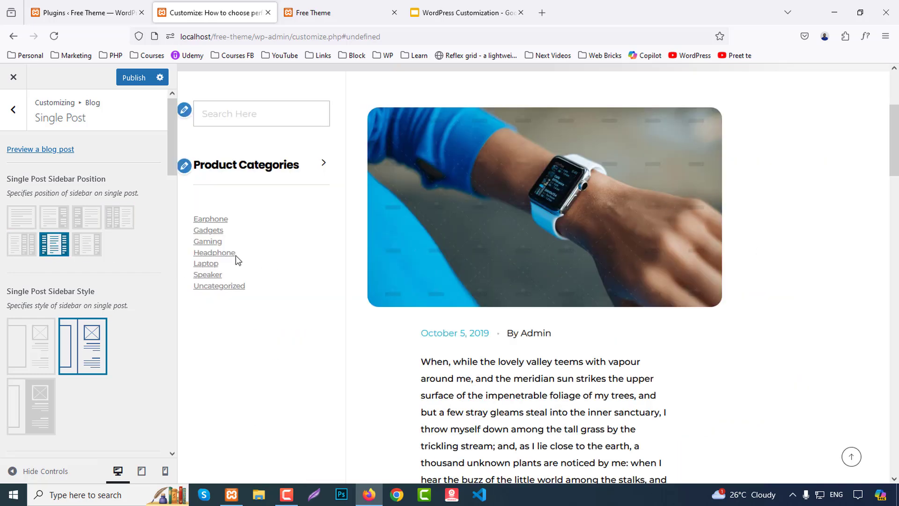
left_click(92, 245)
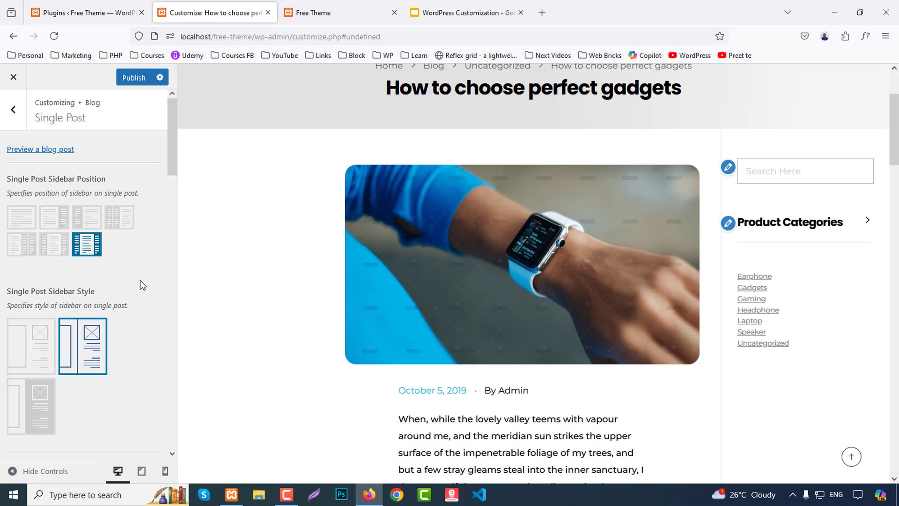
left_click(32, 225)
left_click(47, 224)
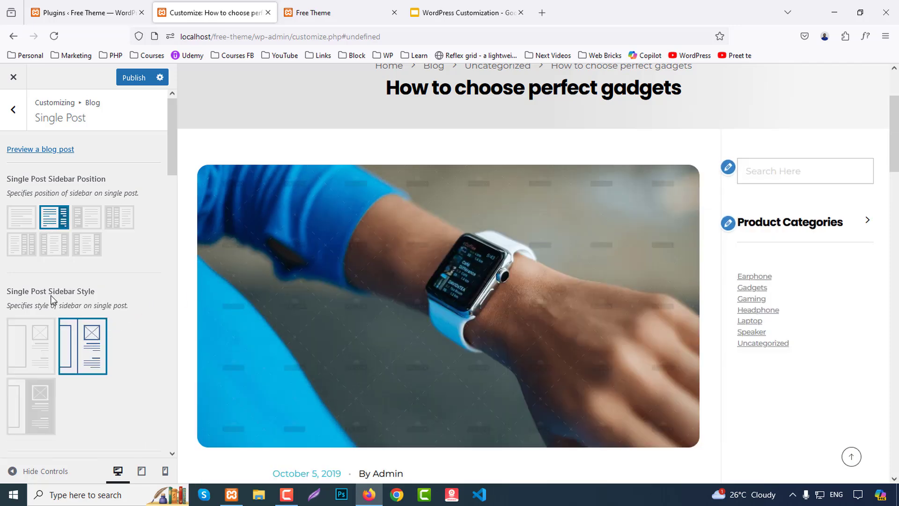
- Compare the single post sidebar styles and select the third one, with the shaded background
left_click(37, 340)
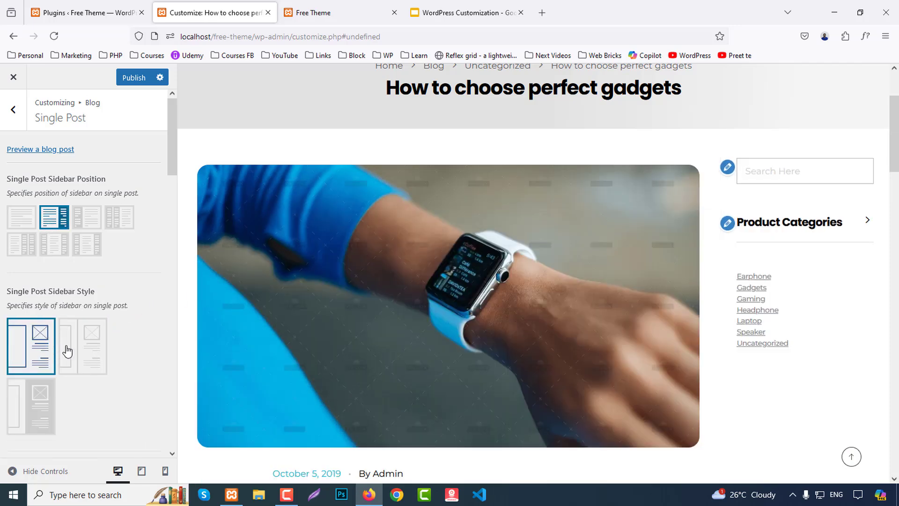
left_click(91, 359)
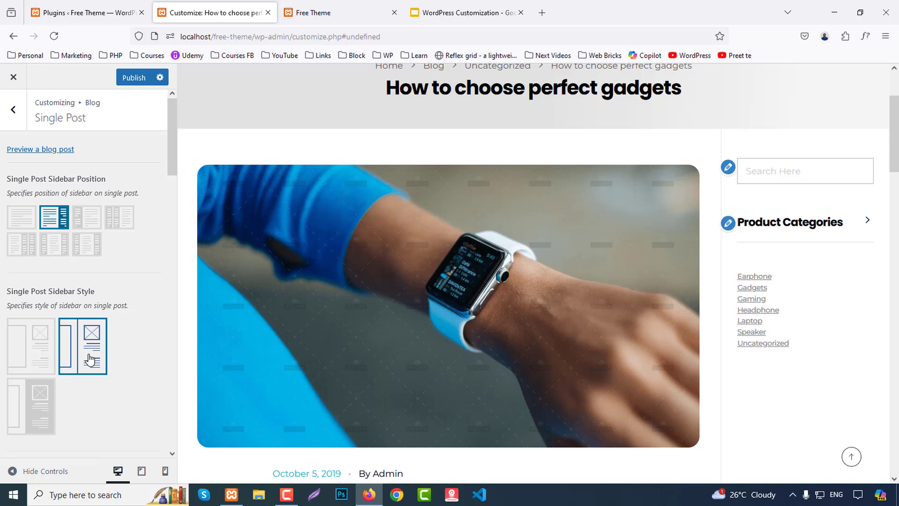
left_click(43, 406)
scroll(896, 381, "down", 10)
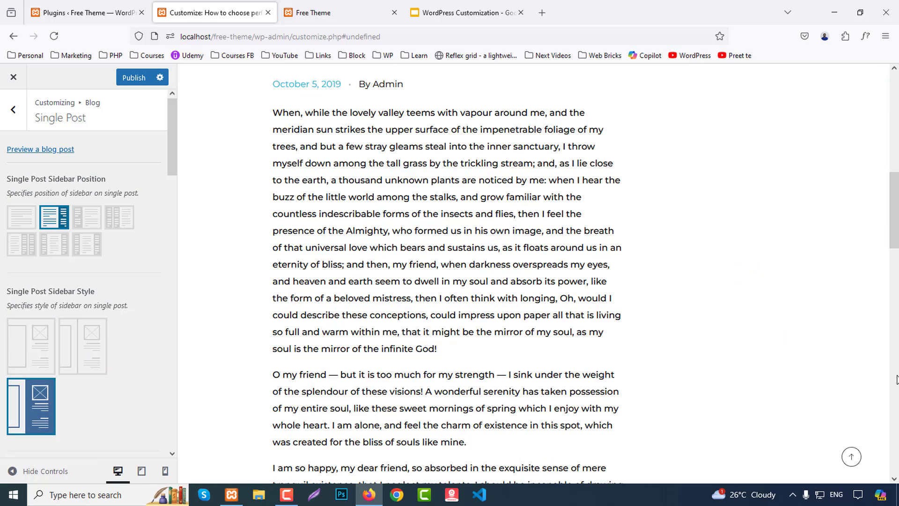
scroll(895, 377, "up", 10)
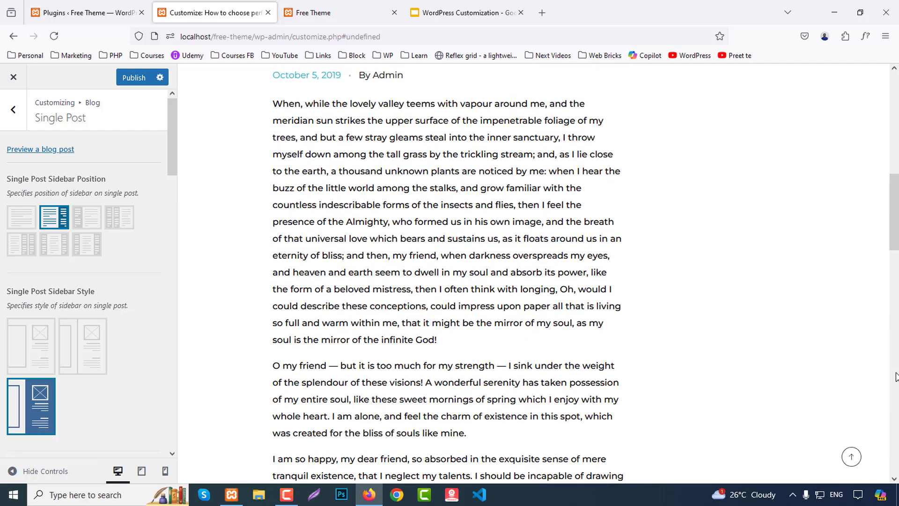
- Compare the single post content styles and select the first one, with the widest text lines
scroll(7, 416, "down", 5)
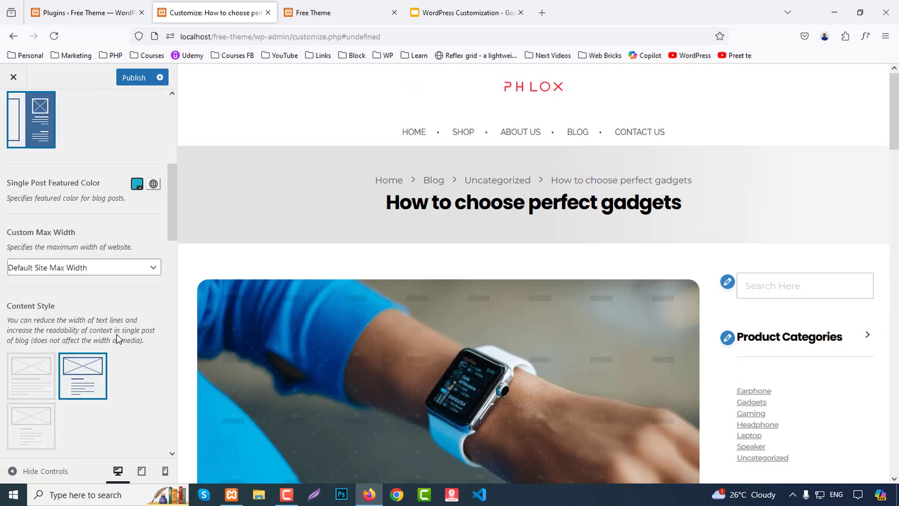
scroll(116, 334, "down", 2)
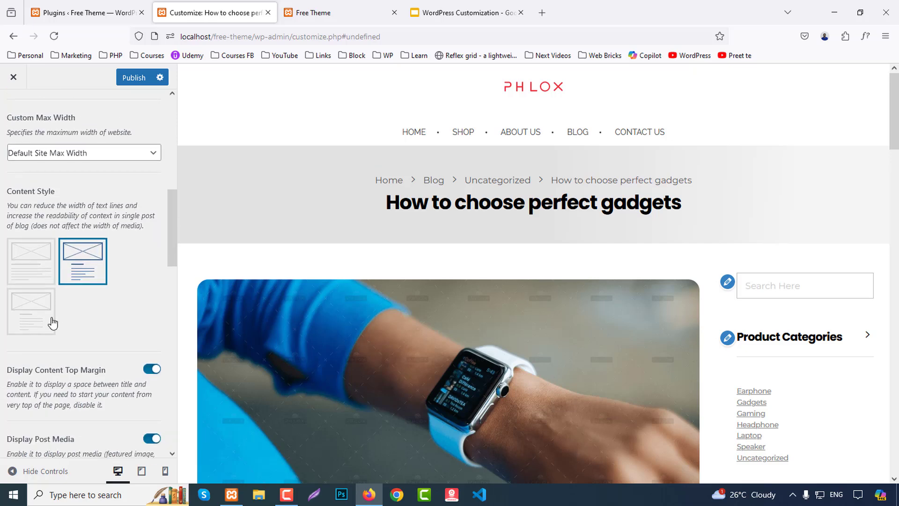
left_click(36, 281)
scroll(495, 401, "down", 5)
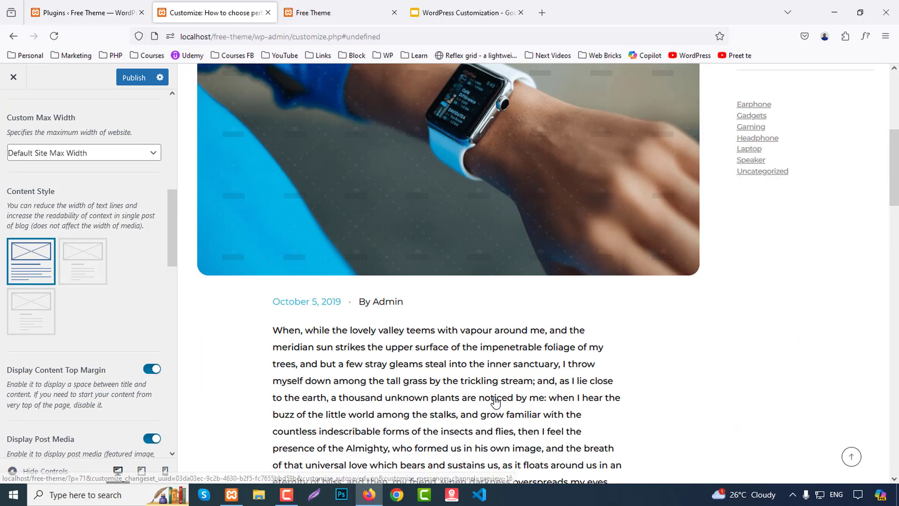
scroll(495, 401, "down", 2)
left_click(30, 313)
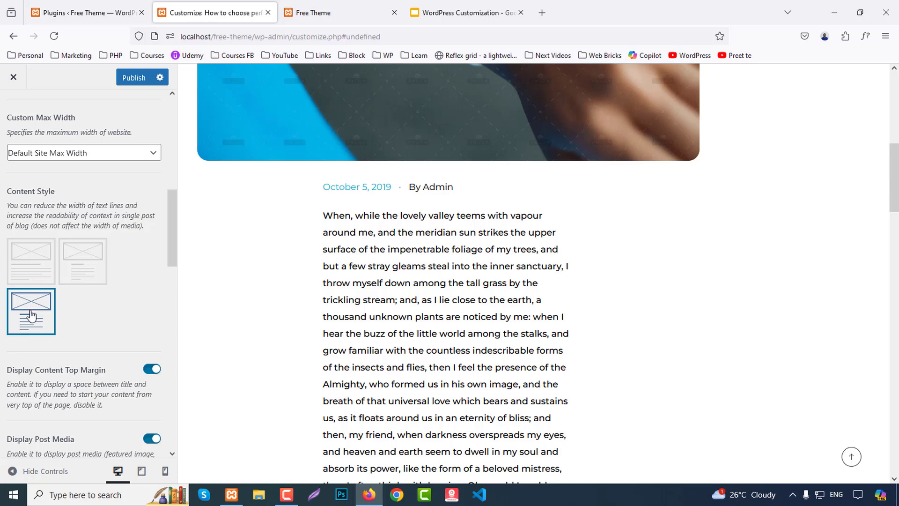
left_click(41, 257)
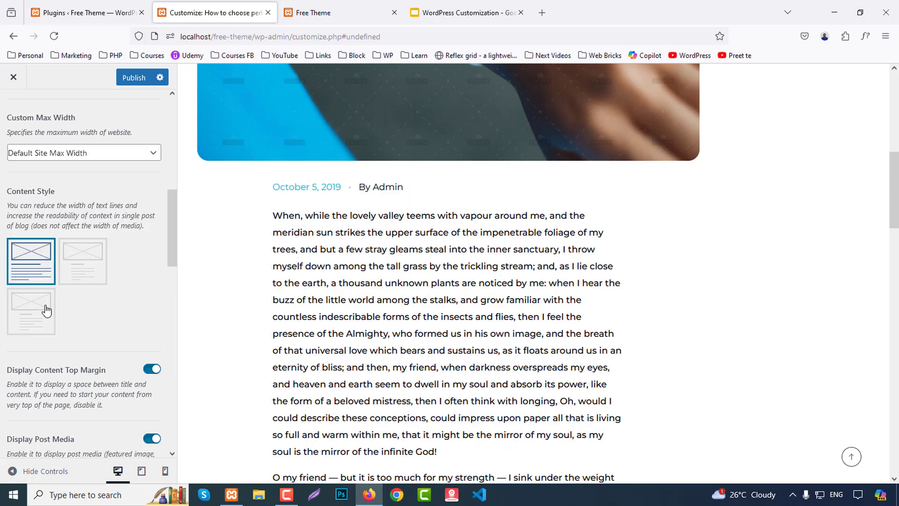
- Try switching the single post's info, post date and post author displays off and back on
scroll(75, 367, "down", 3)
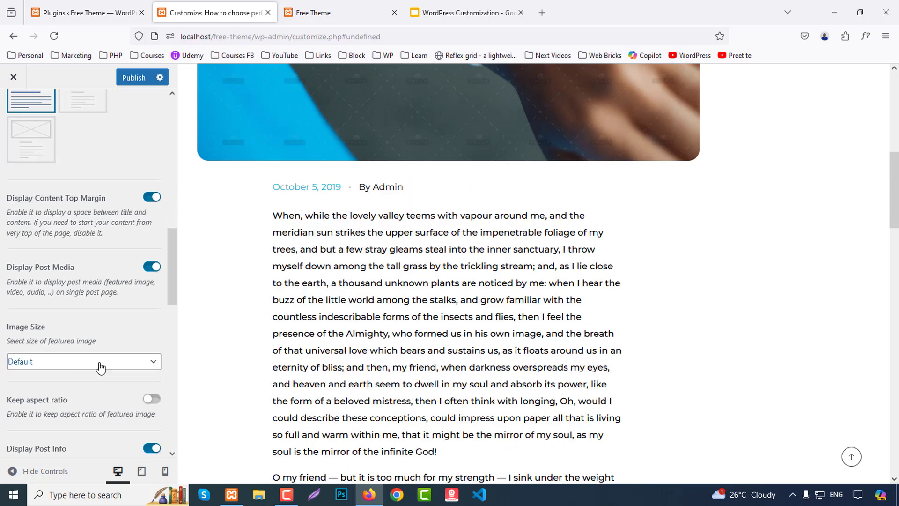
scroll(117, 351, "down", 2)
scroll(119, 366, "down", 3)
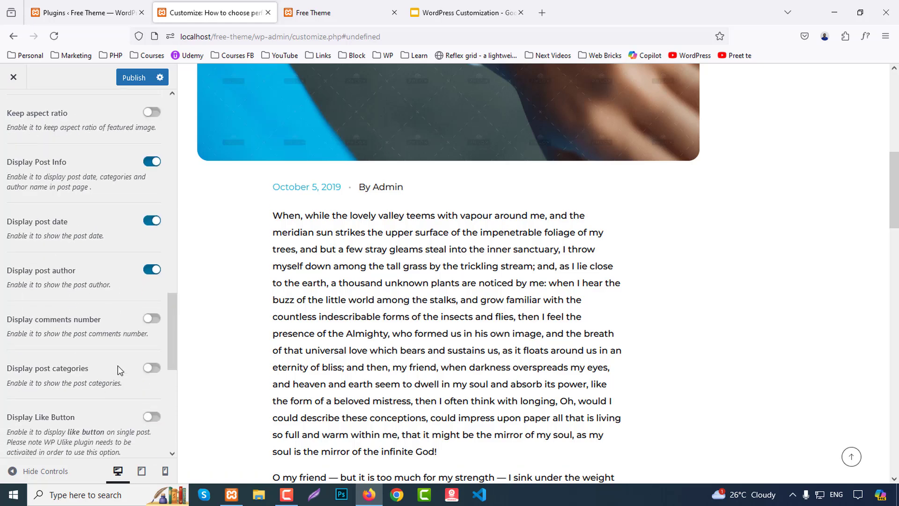
scroll(120, 368, "up", 3)
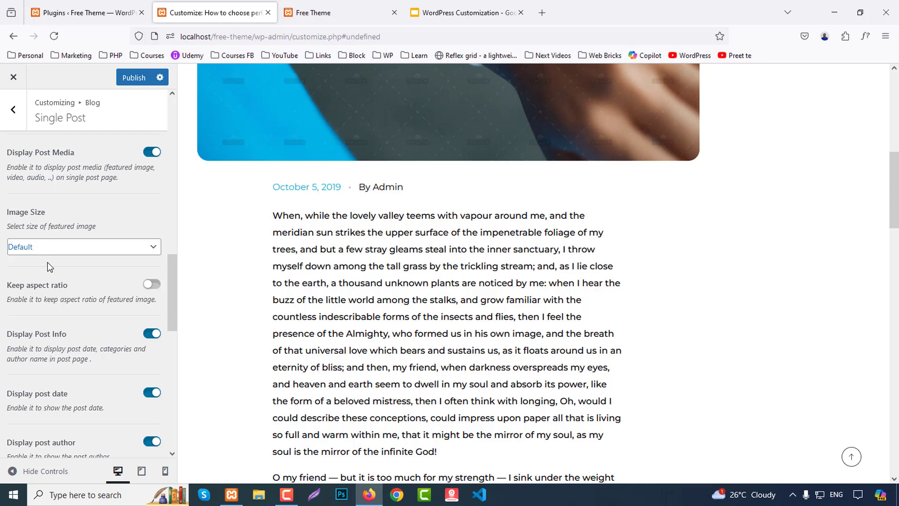
scroll(117, 313, "down", 2)
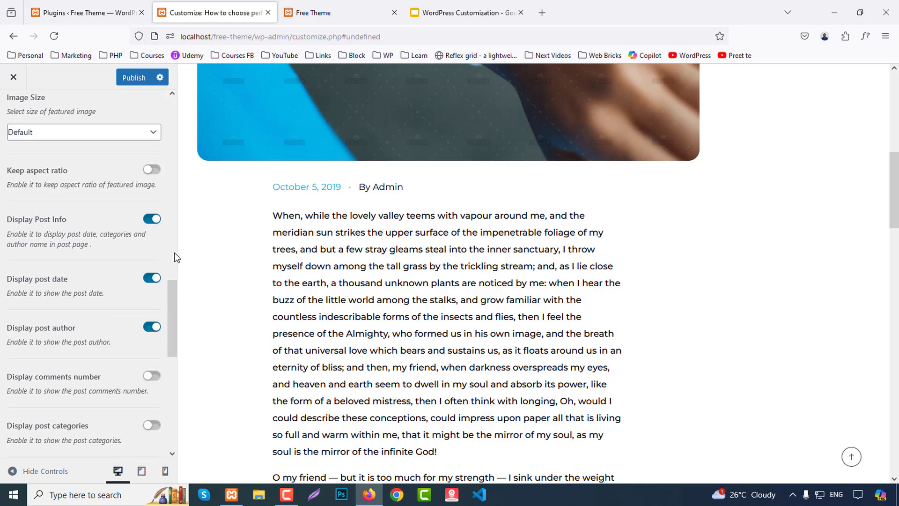
left_click(151, 220)
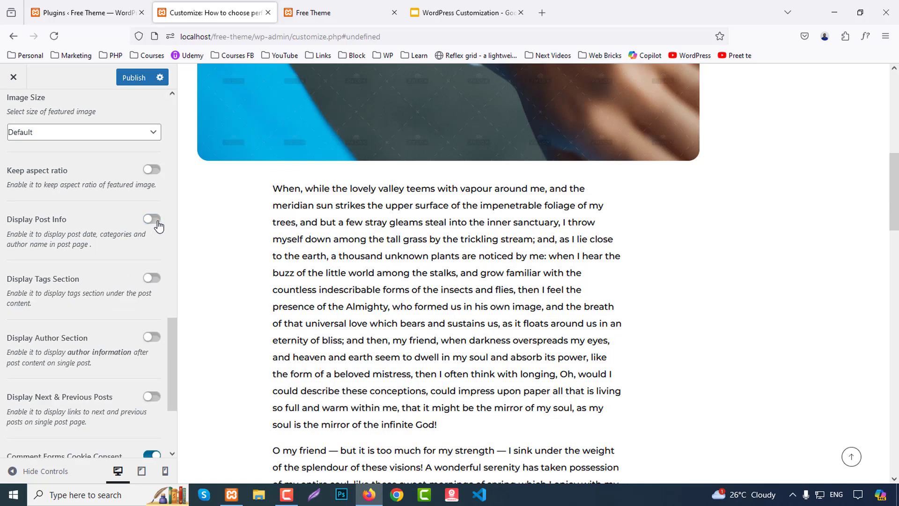
left_click(157, 222)
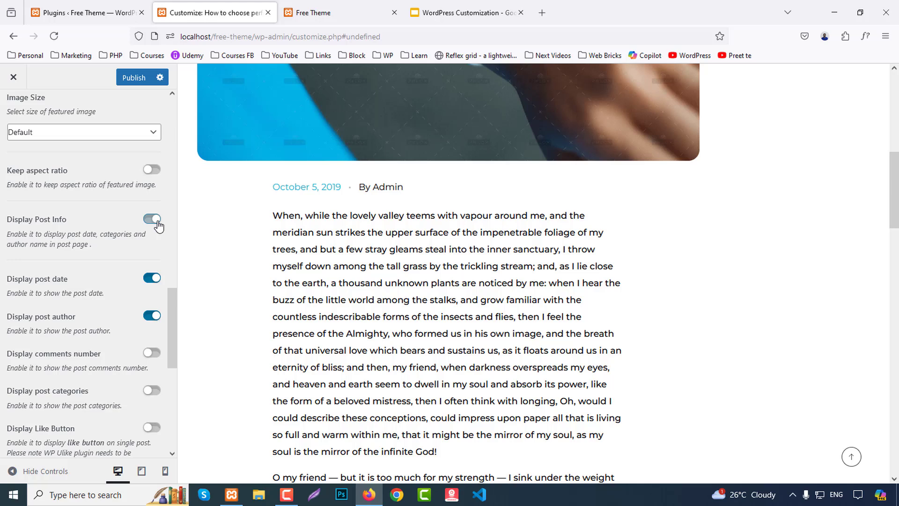
left_click(152, 281)
left_click(153, 281)
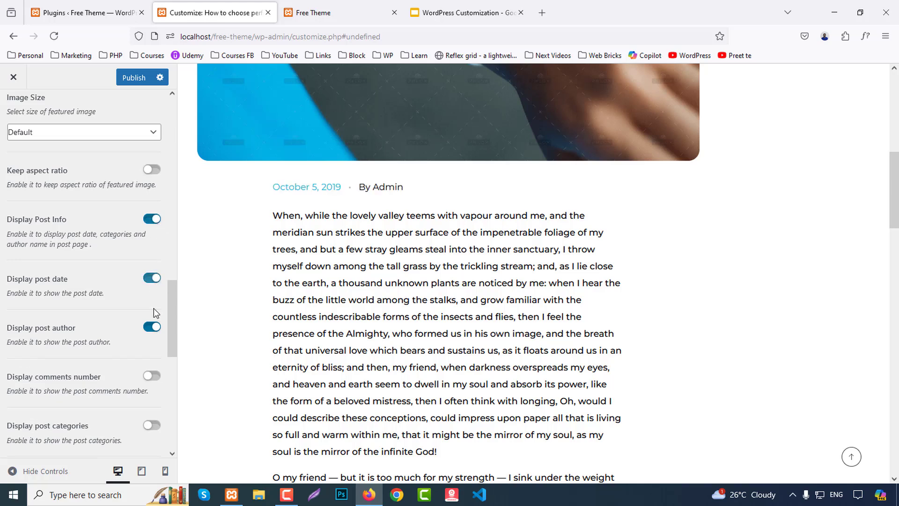
left_click(149, 331)
left_click(154, 331)
- Enable the display of the comments number and the post categories on single posts
left_click(158, 379)
scroll(119, 346, "down", 2)
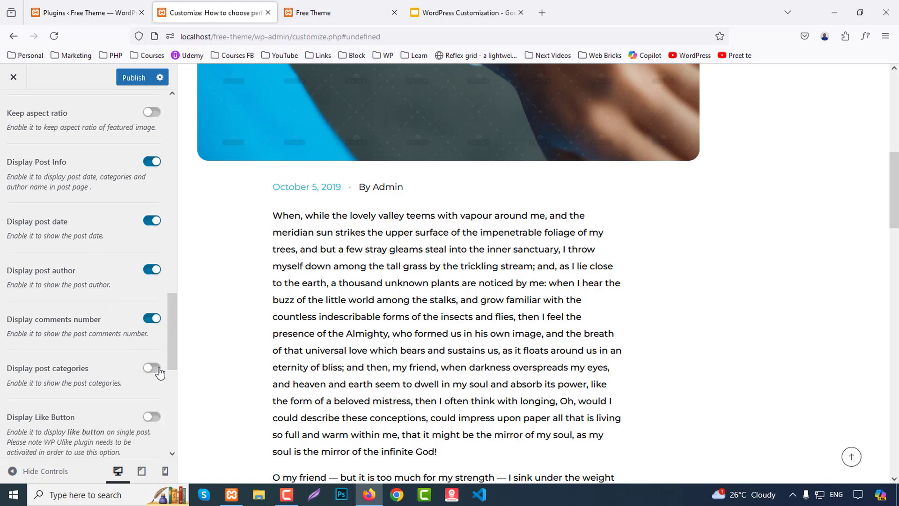
left_click(158, 369)
scroll(159, 370, "down", 2)
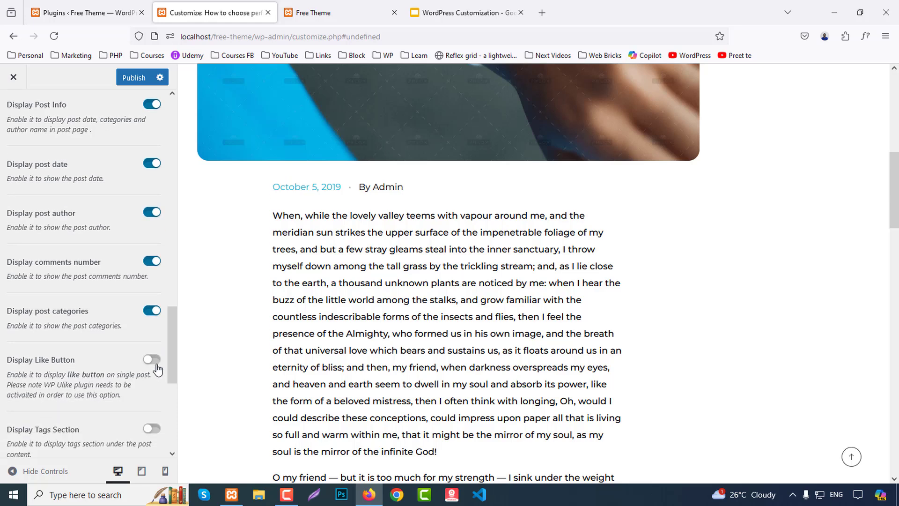
- Enable the like button on single posts and set its type to Text
left_click(155, 362)
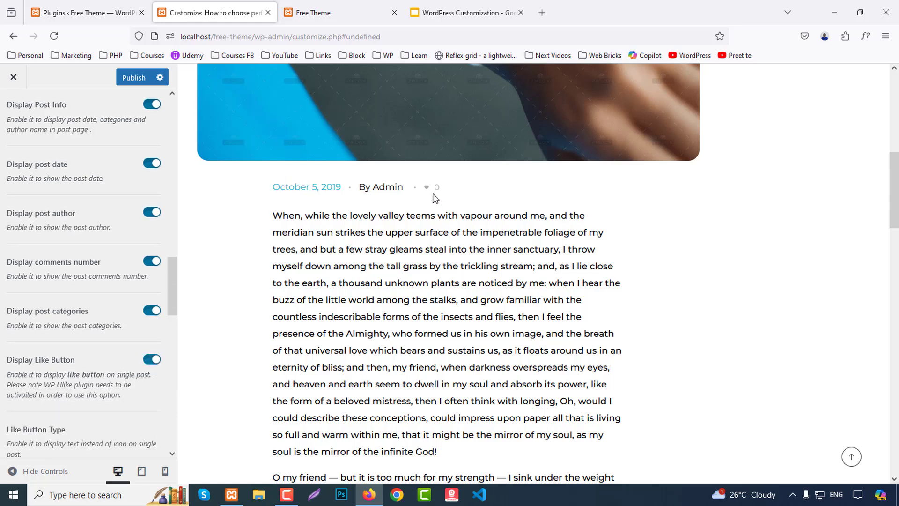
scroll(82, 317, "down", 4)
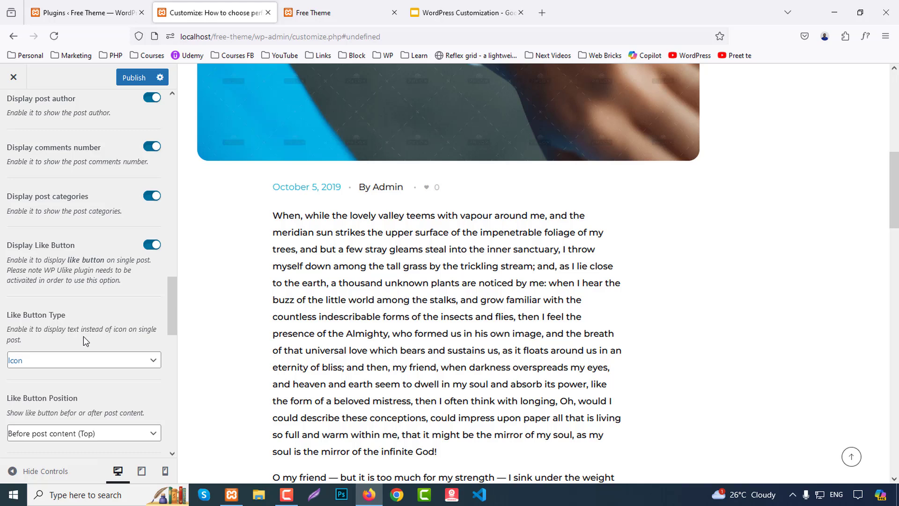
left_click(72, 360)
left_click(44, 393)
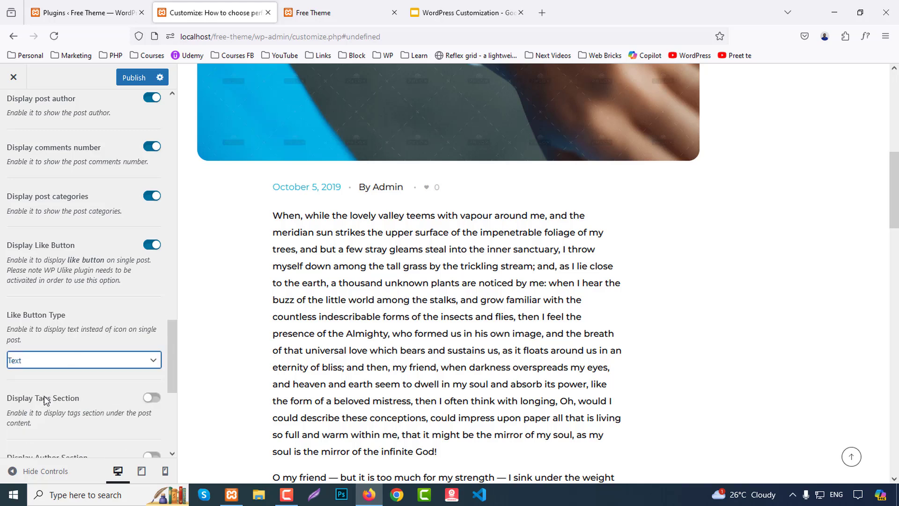
- Enable the tags section under the single post content and review the preview and remaining single post options
left_click(153, 399)
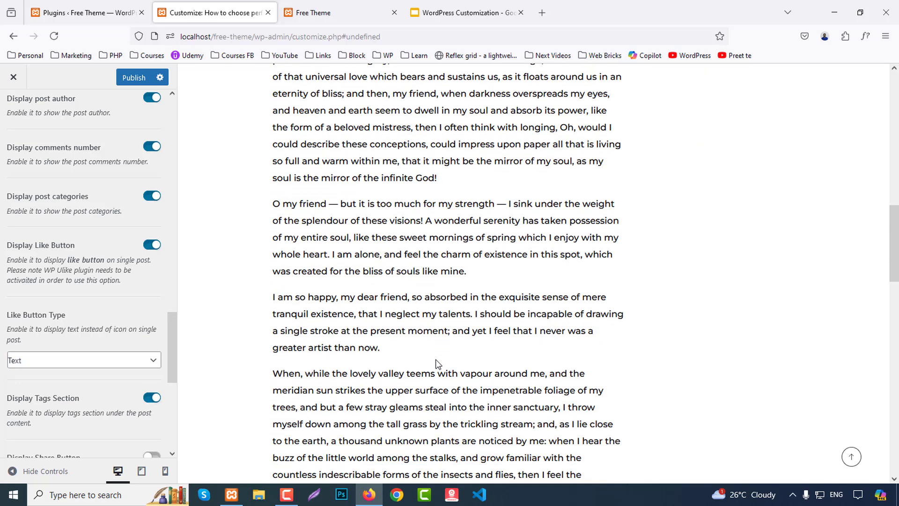
scroll(437, 360, "down", 8)
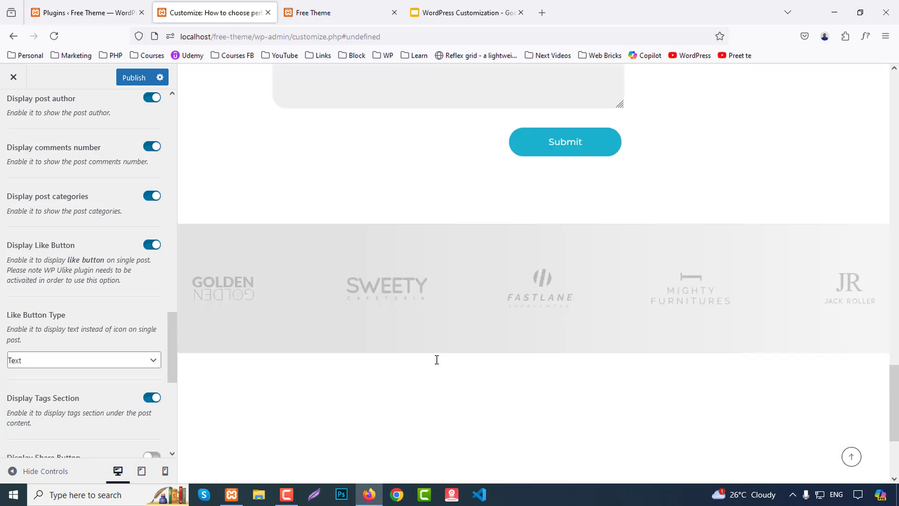
scroll(1, 347, "down", 5)
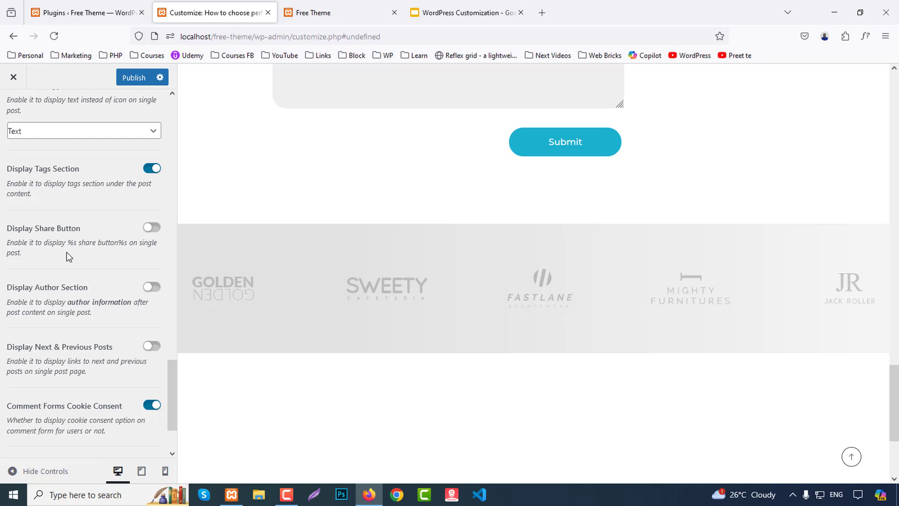
scroll(106, 351, "down", 2)
scroll(107, 353, "up", 12)
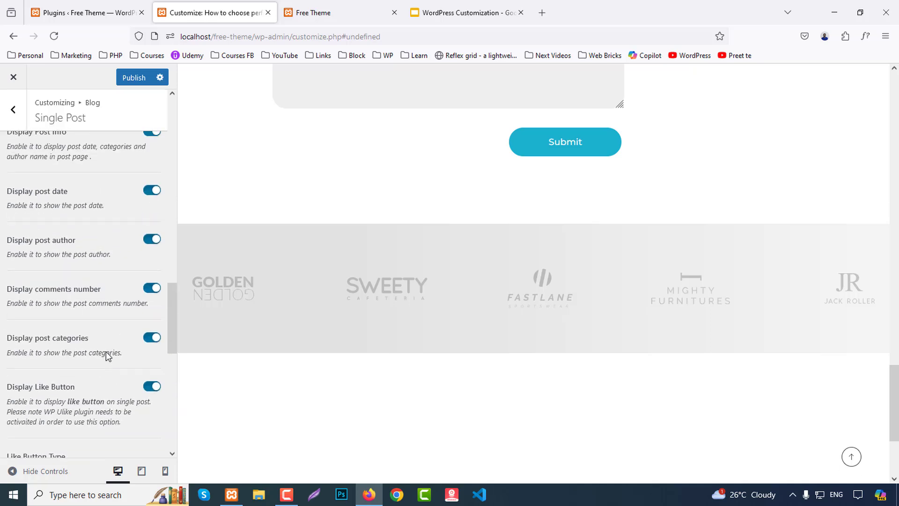
- Open the Single Post Title settings of the blog and turn off the title bar section
left_click(19, 117)
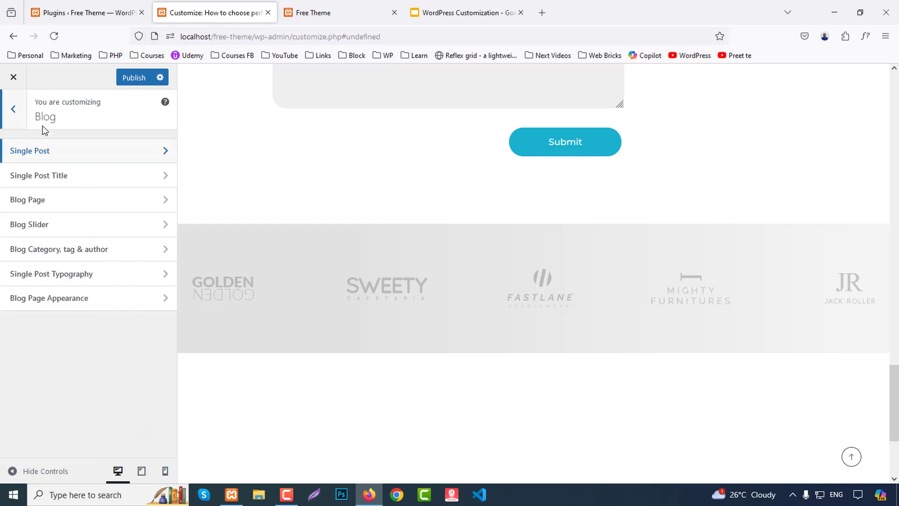
left_click(91, 181)
scroll(512, 275, "up", 15)
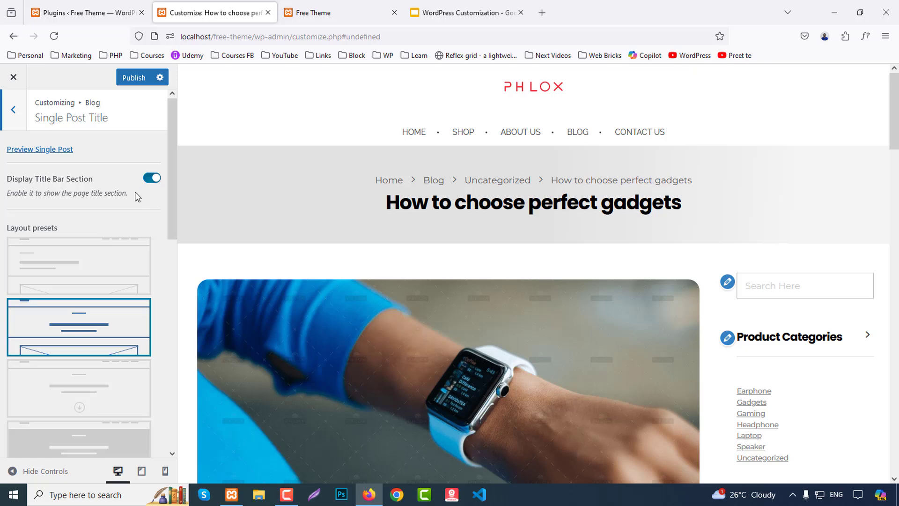
left_click(147, 180)
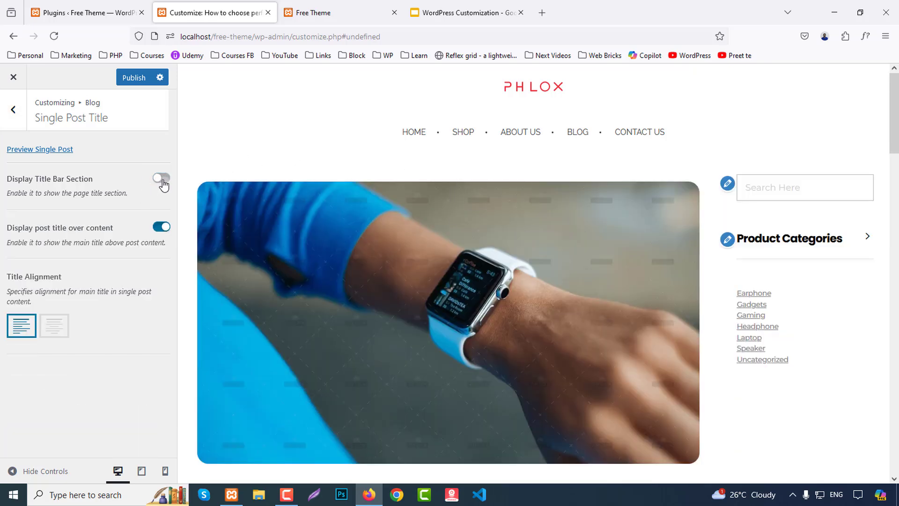
- Turn the title bar section back on and try the left-aligned and the centered layout presets for it
left_click(161, 181)
scroll(148, 276, "down", 3)
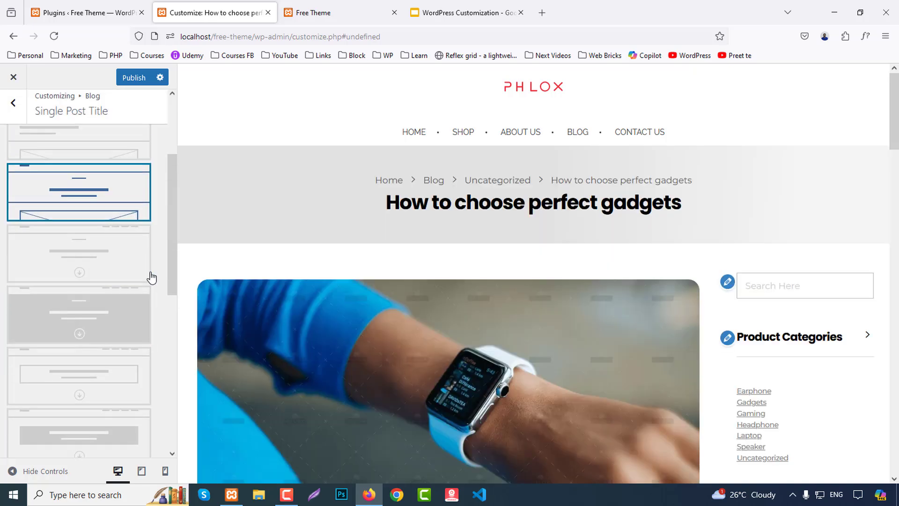
scroll(94, 269, "up", 2)
left_click(65, 218)
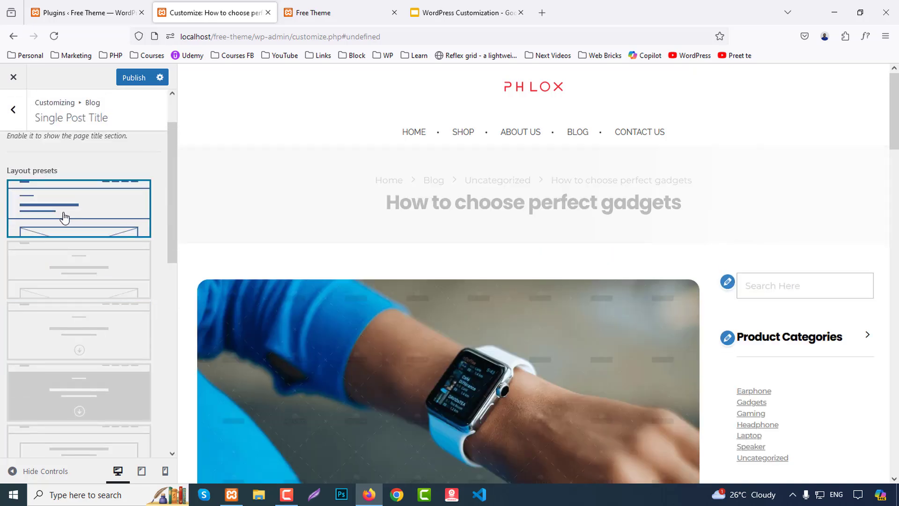
left_click(74, 298)
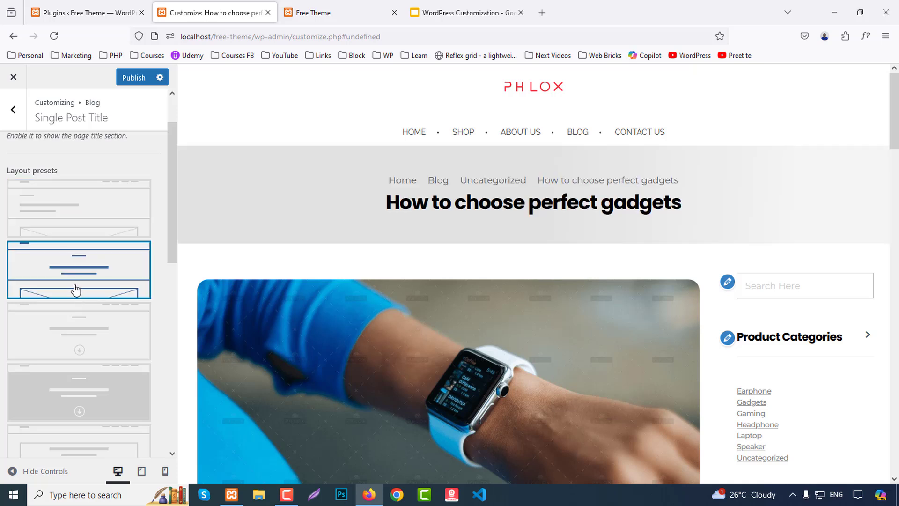
- Try the fullscreen, fullscreen with dark overlay, and overlapping centered title layout presets for the title bar
scroll(74, 290, "down", 3)
left_click(74, 240)
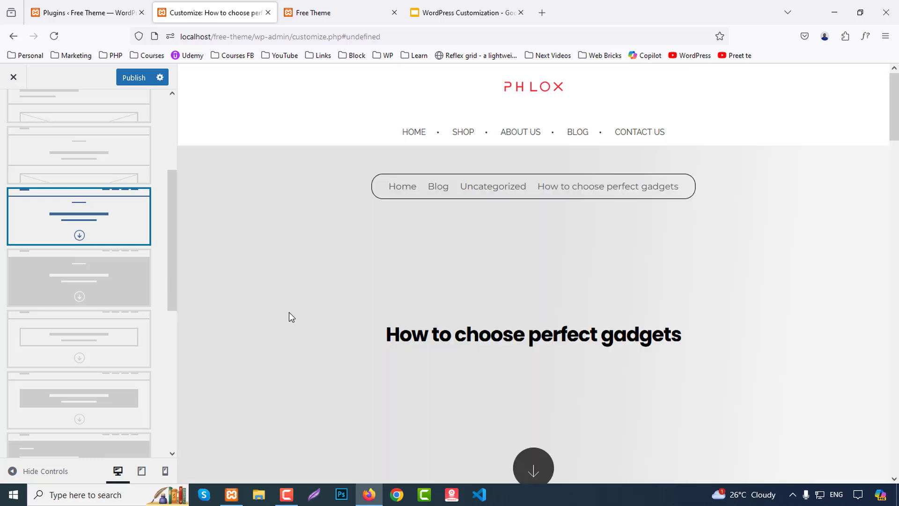
scroll(474, 295, "down", 3)
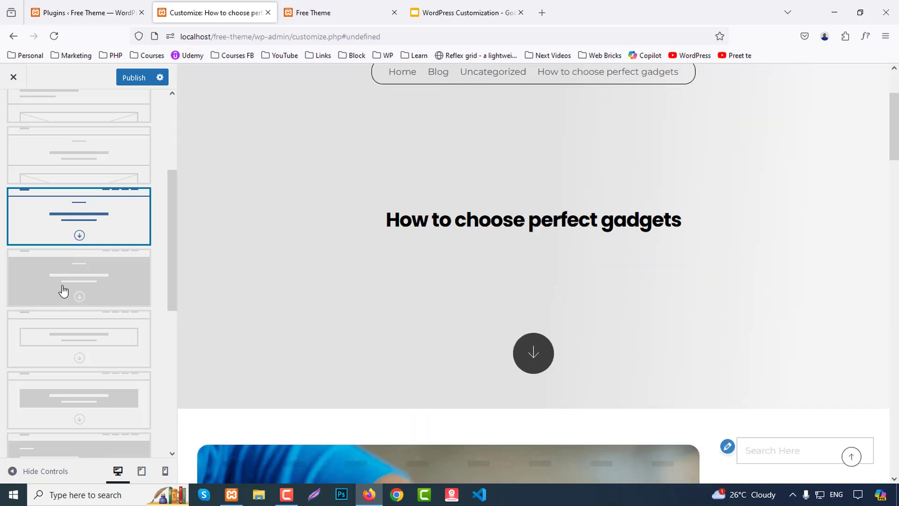
left_click(64, 291)
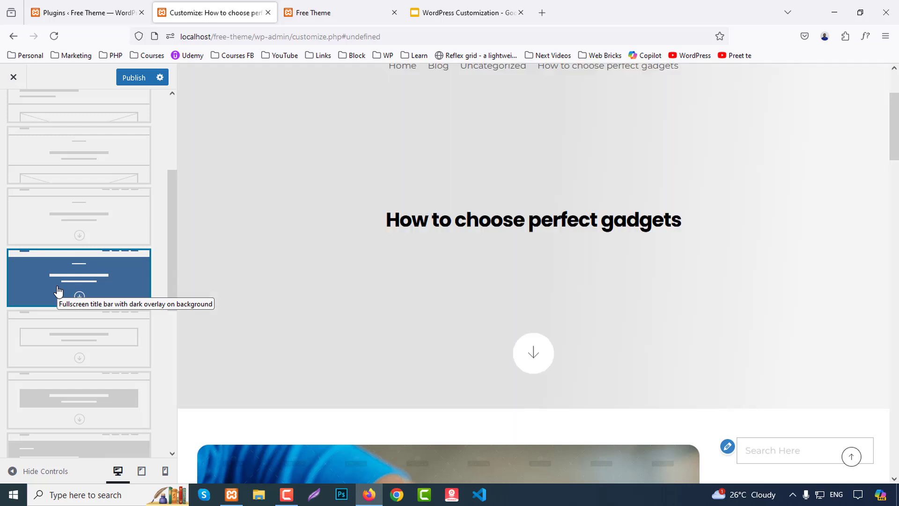
scroll(30, 351, "down", 5)
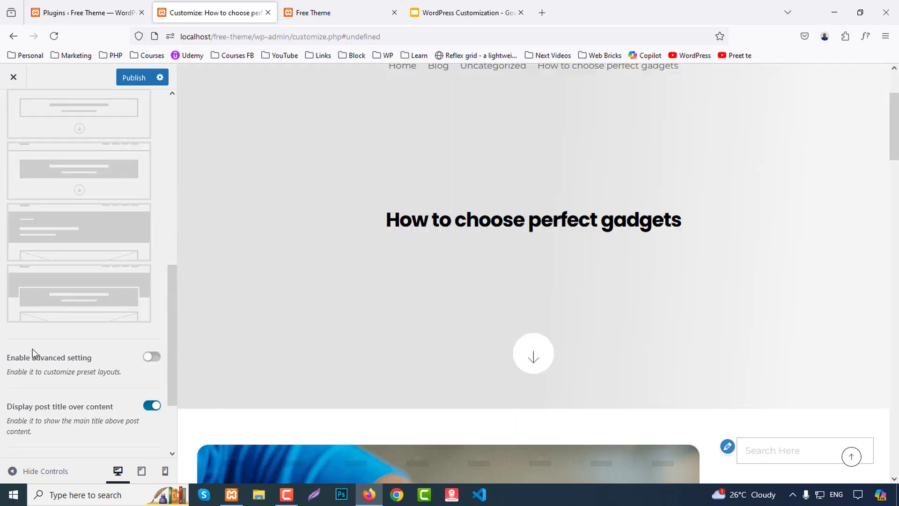
left_click(50, 300)
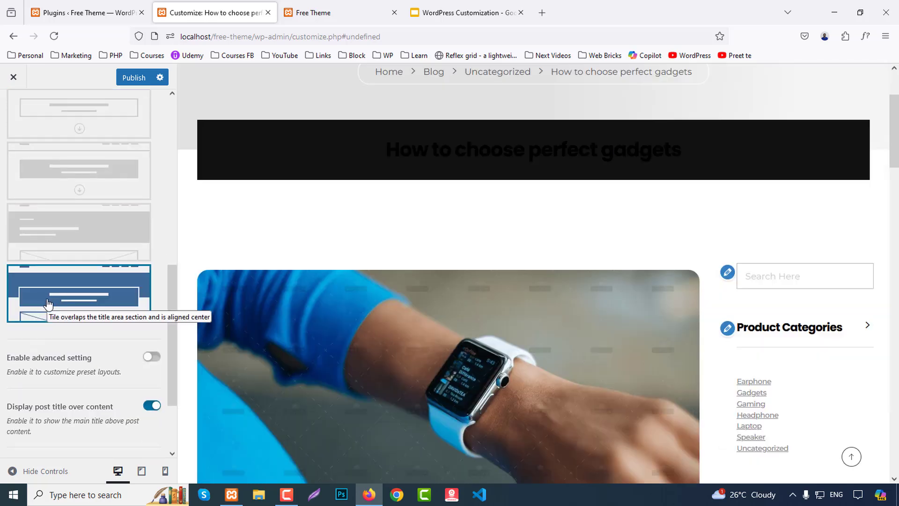
- Try the left-aligned title bar preset again, settle on the second, centered preset, and check the remaining title options
scroll(8, 339, "up", 10)
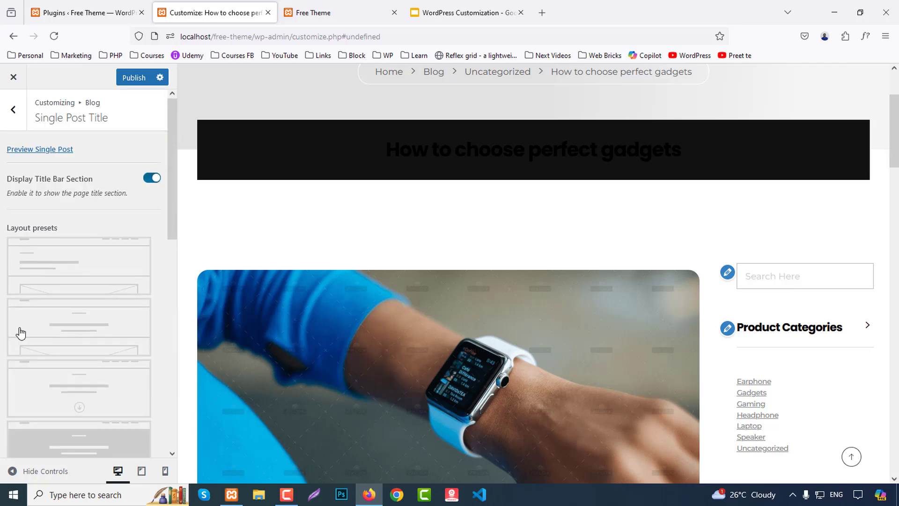
left_click(59, 274)
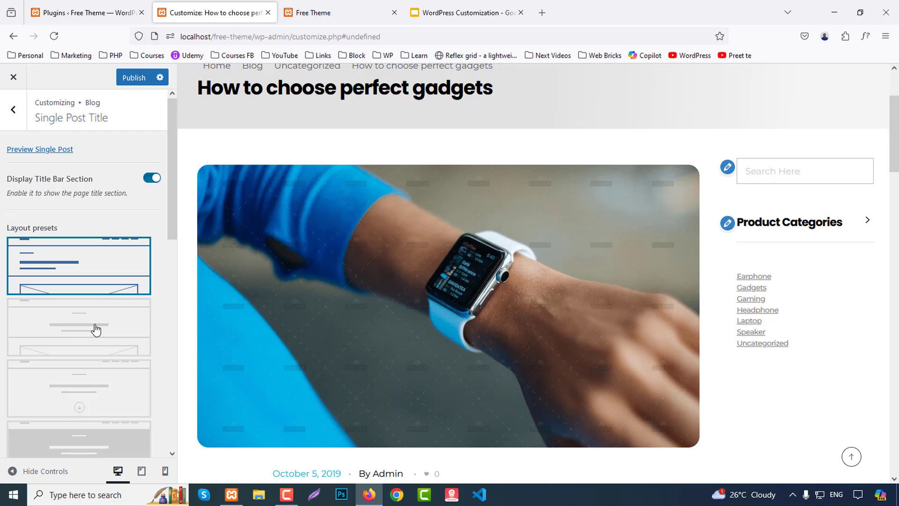
left_click(96, 330)
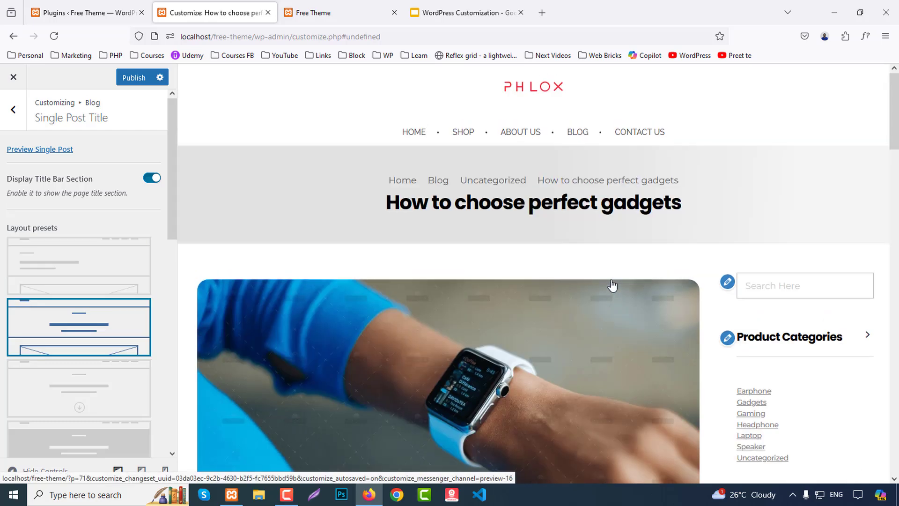
scroll(41, 342, "down", 5)
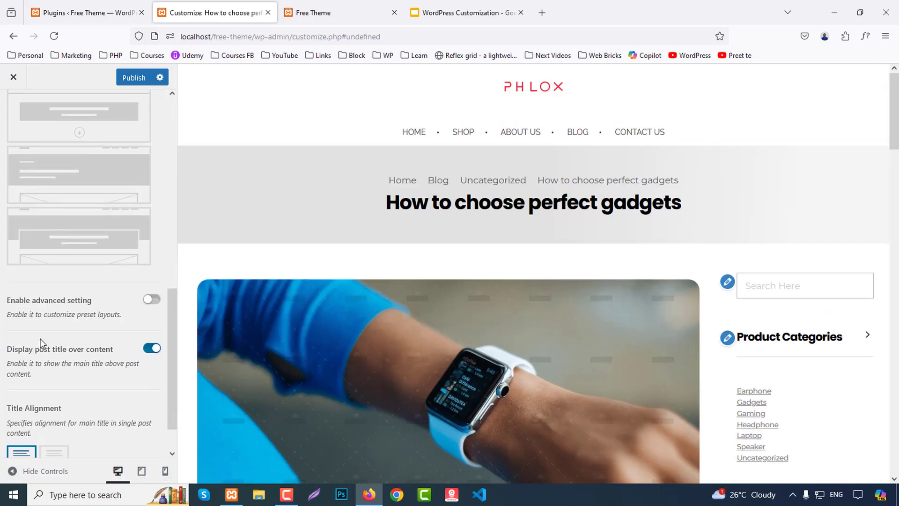
scroll(100, 332, "down", 1)
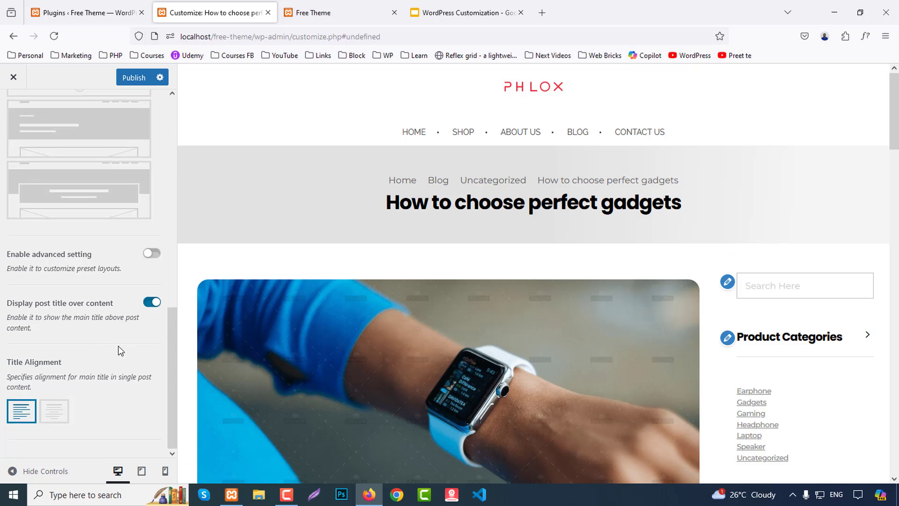
scroll(117, 397, "up", 6)
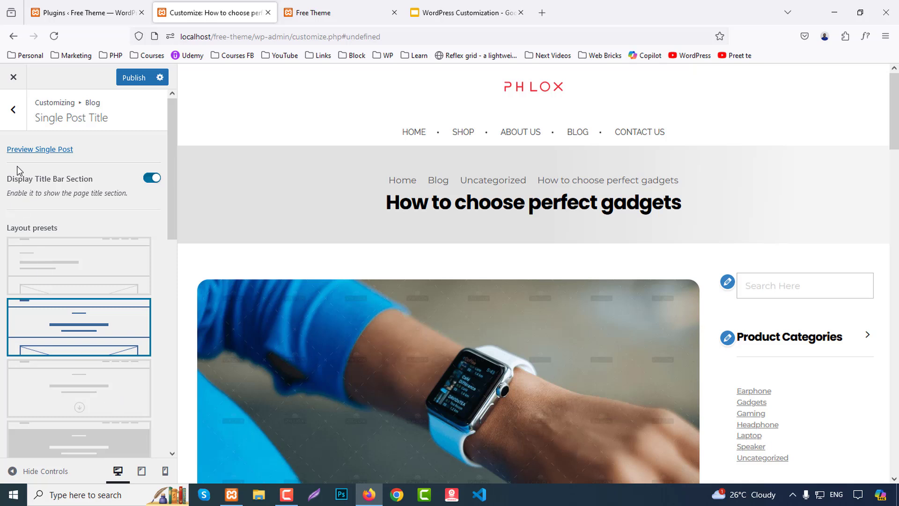
- Open the Blog Page settings of the blog and load the site's Blog page in the preview
left_click(13, 109)
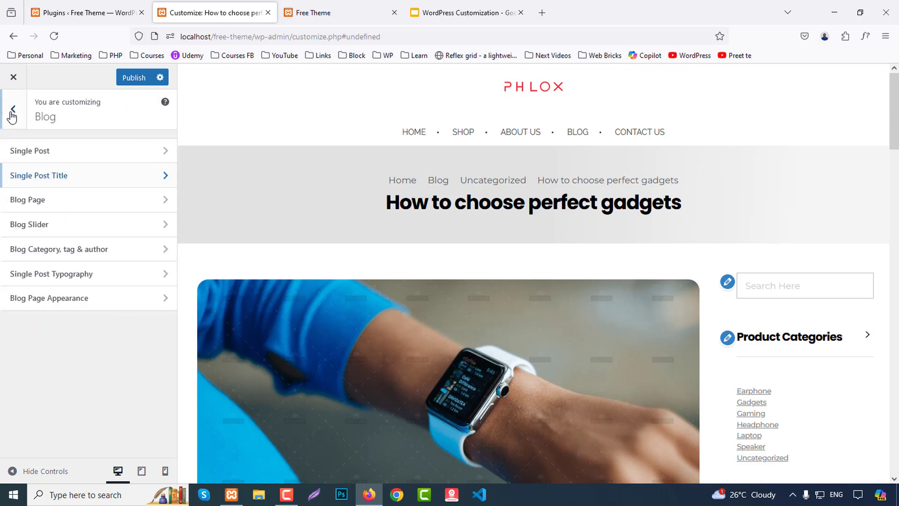
left_click(40, 200)
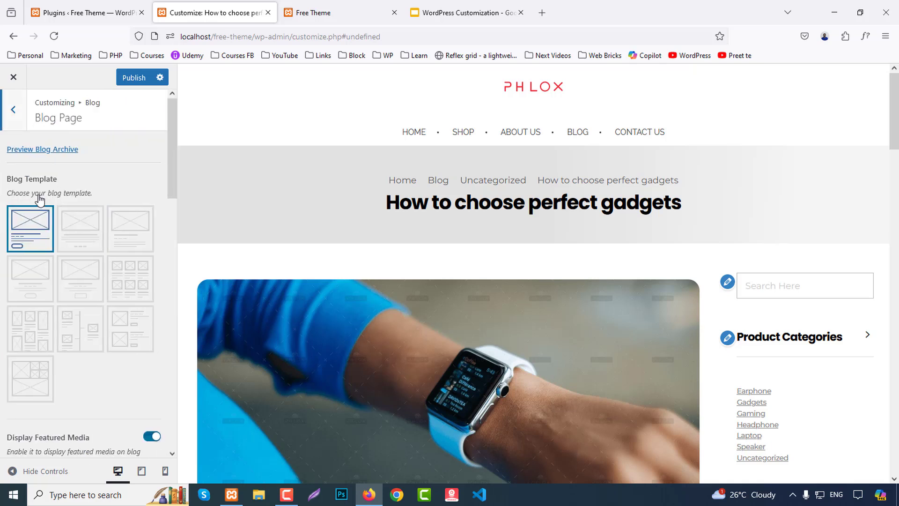
left_click(584, 133)
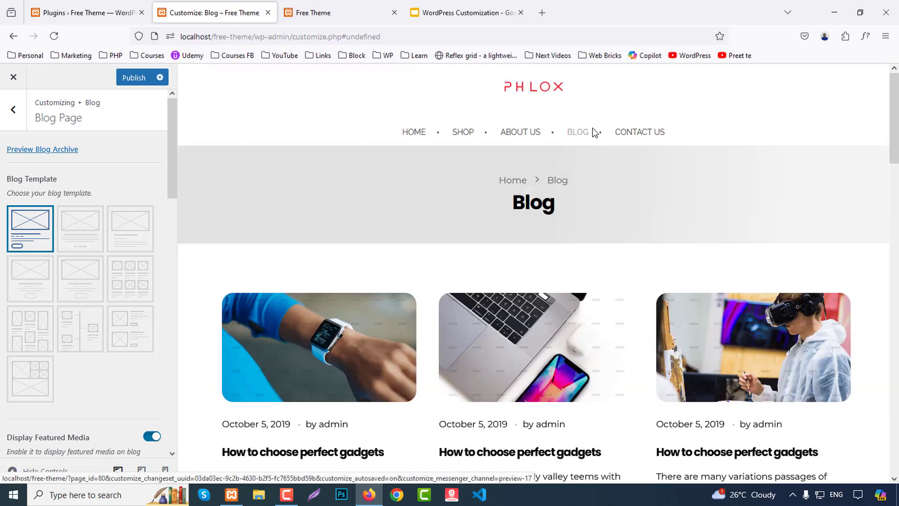
- Try the second and third blog templates, then set the blog template to Grid
left_click(86, 234)
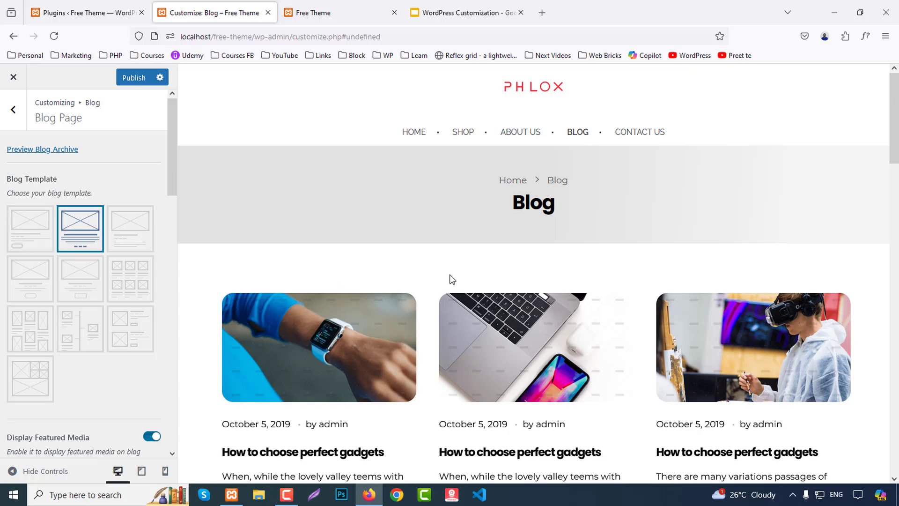
scroll(461, 279, "down", 3)
left_click(139, 223)
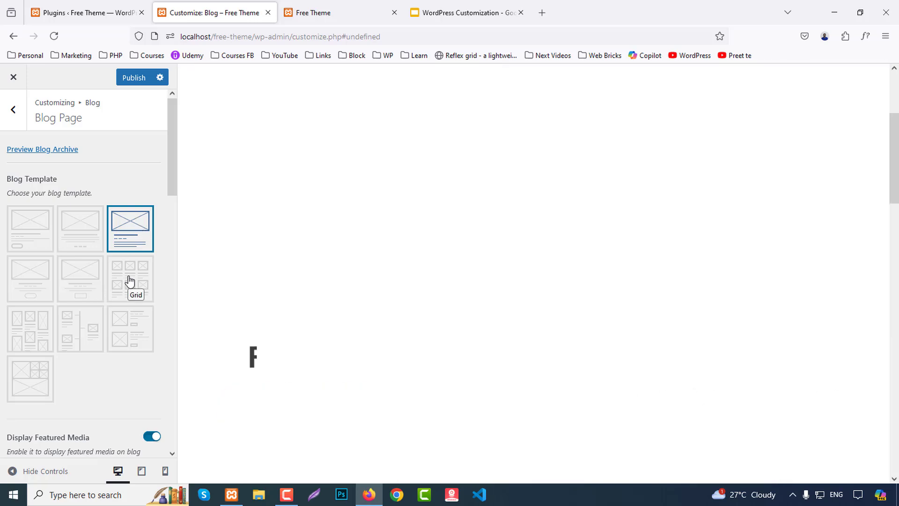
left_click(130, 280)
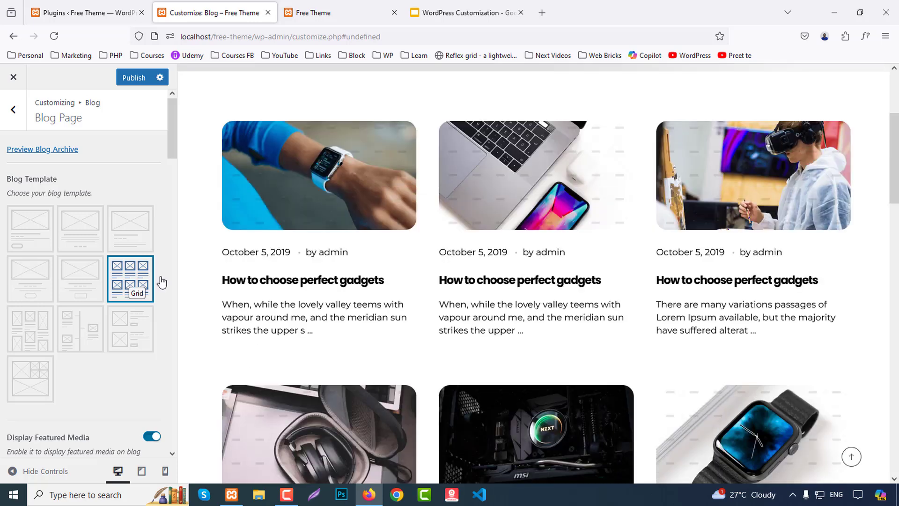
- Switch the display of featured media on the blog archive page off and back on
scroll(692, 317, "down", 5)
scroll(692, 318, "down", 2)
scroll(52, 328, "down", 5)
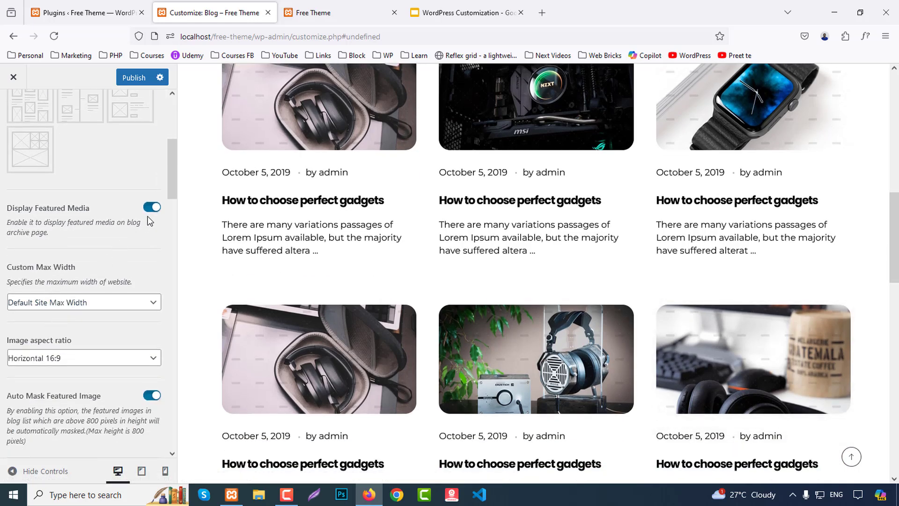
left_click(151, 208)
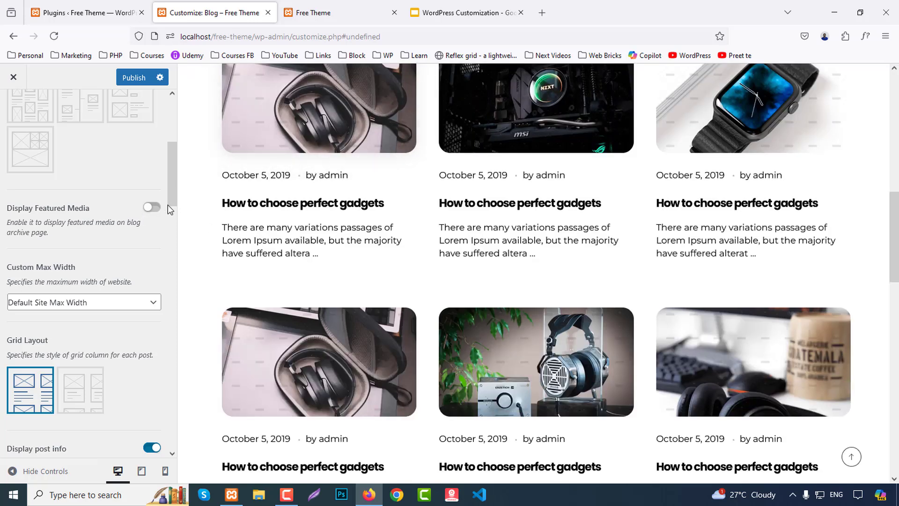
left_click(157, 211)
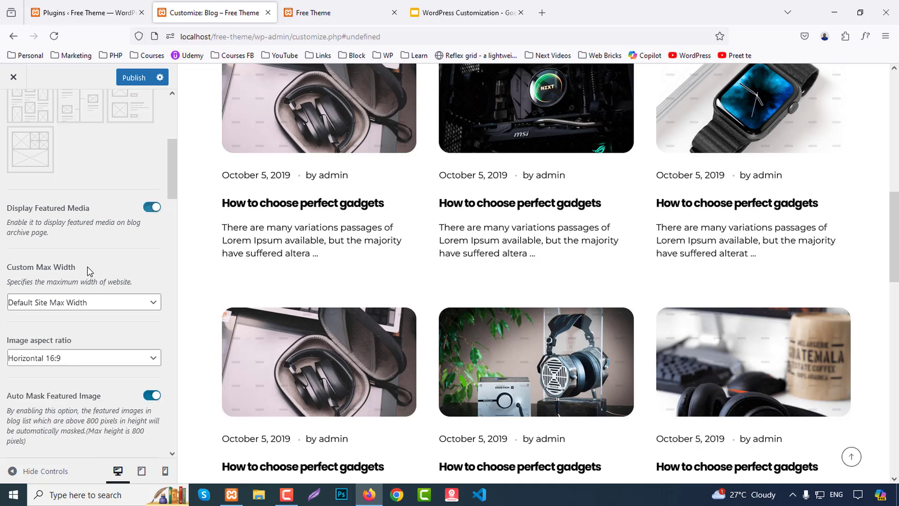
- Set the blog page's grid layout to Boxed Content and check the post list in the preview
scroll(88, 270, "down", 5)
left_click(83, 299)
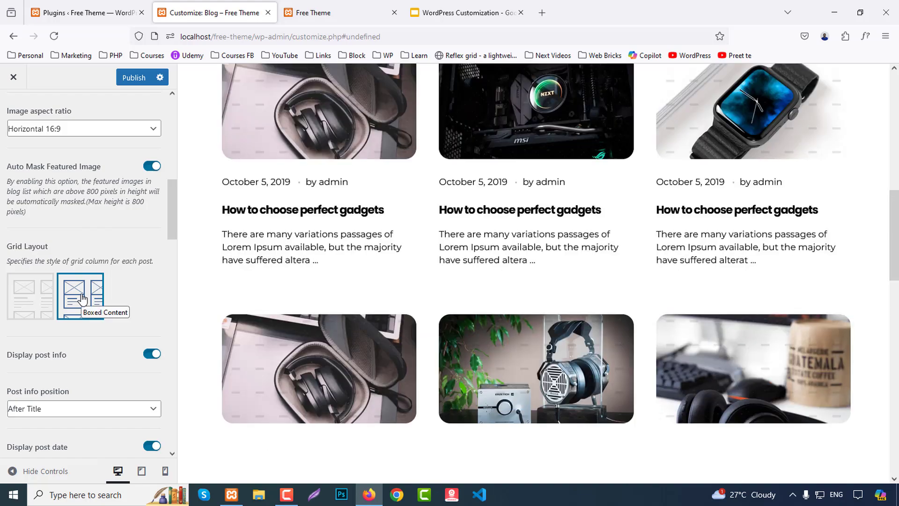
scroll(83, 297, "up", 5)
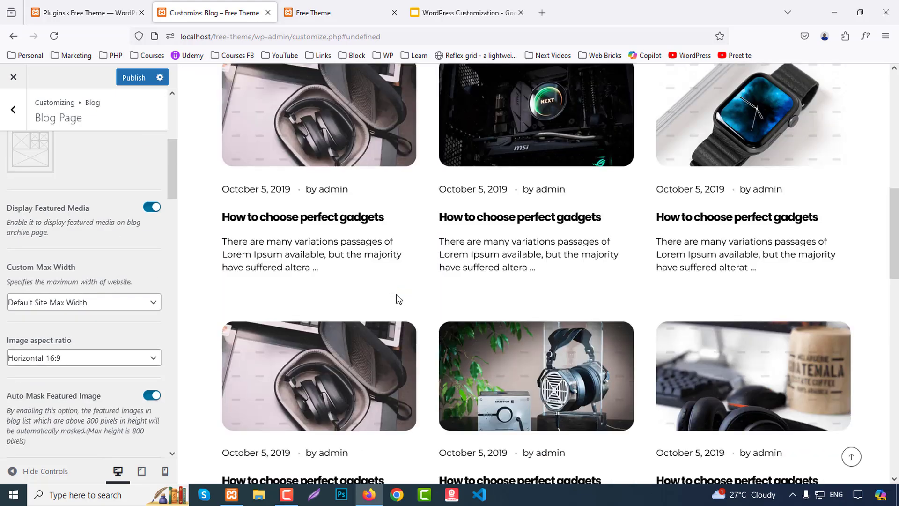
scroll(396, 295, "down", 10)
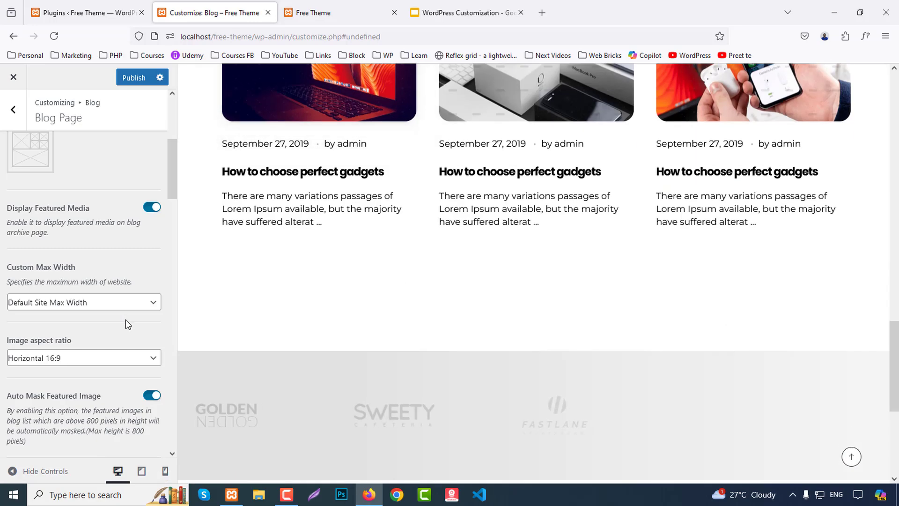
- Set the post info position on the blog page to Before Title
scroll(126, 321, "down", 7)
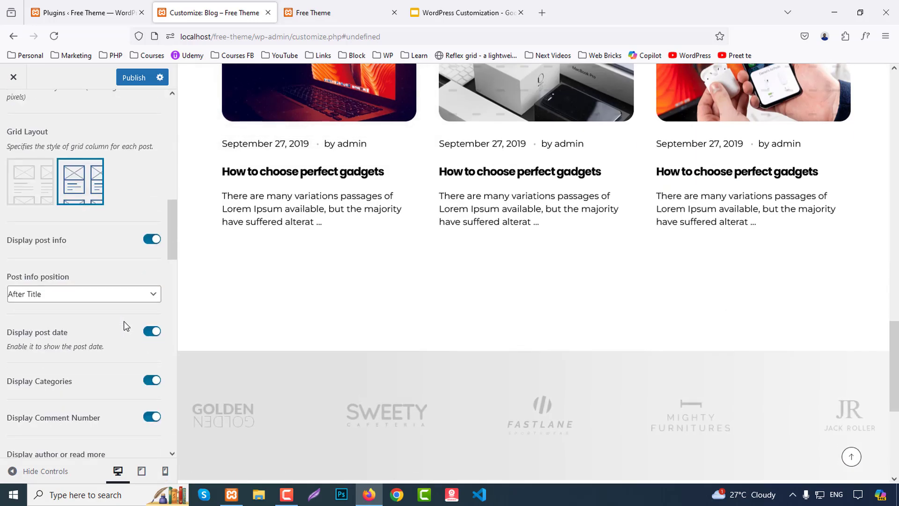
scroll(318, 309, "up", 2)
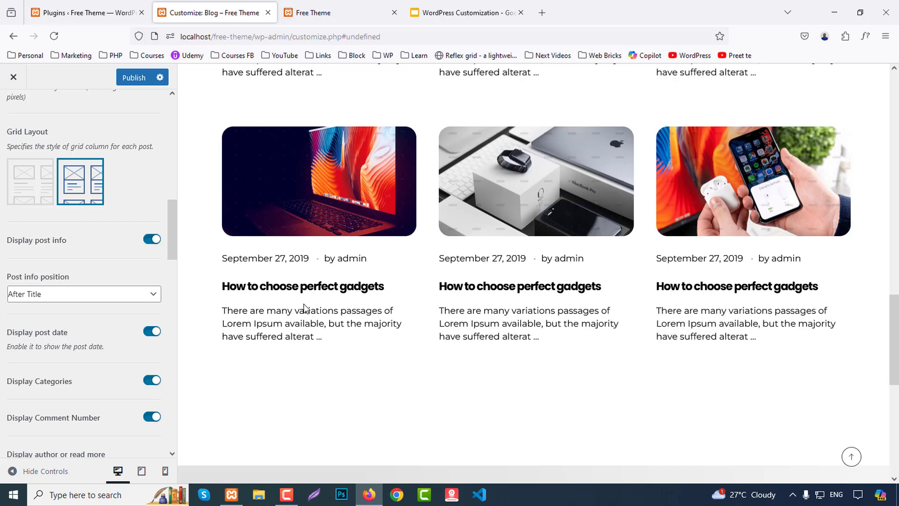
left_click(28, 305)
left_click(30, 326)
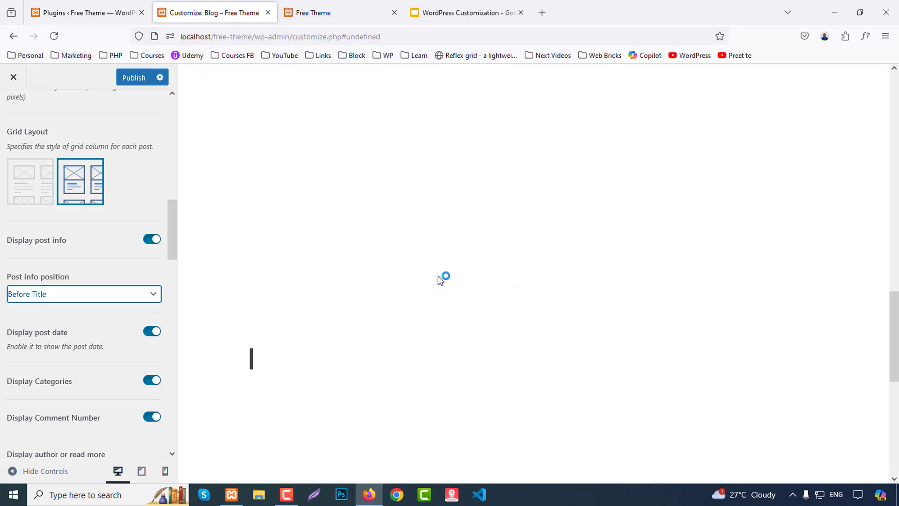
scroll(91, 263, "up", 12)
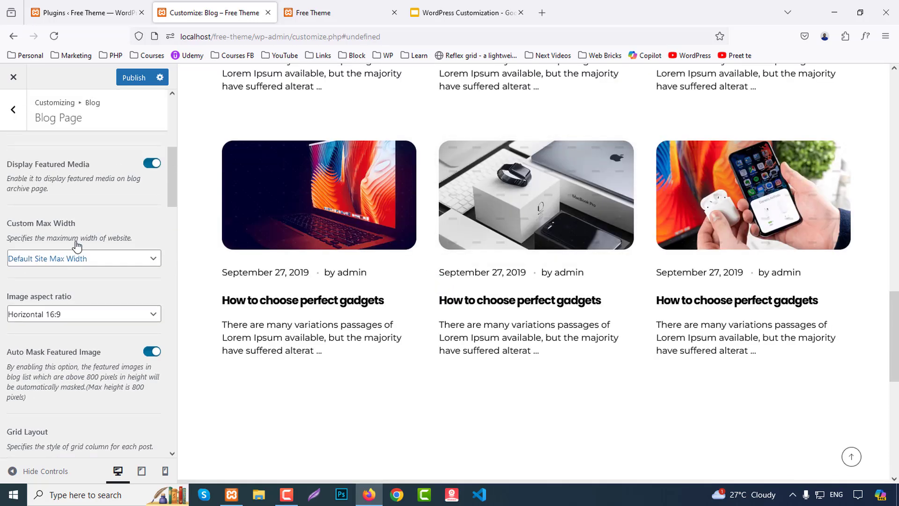
- Preview the blog archive, load the Blog page again in the preview, and look through the blog page's column options
left_click(38, 150)
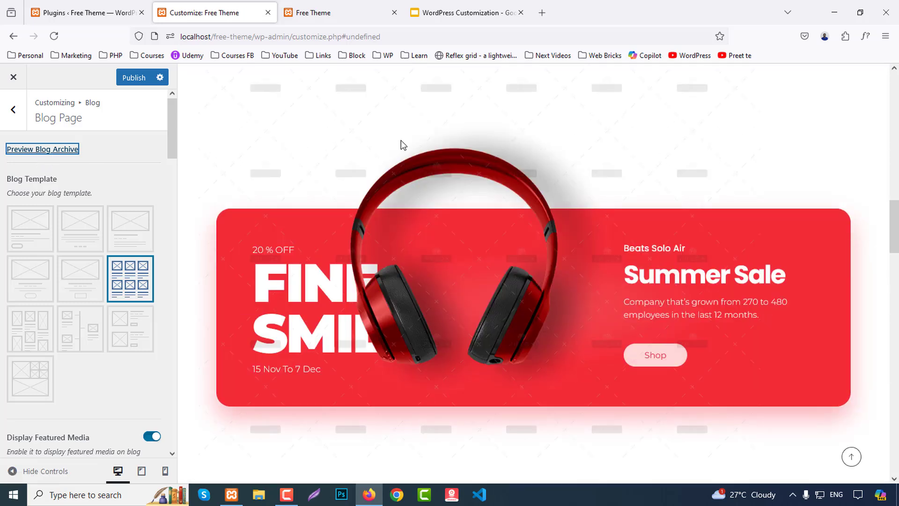
scroll(665, 266, "up", 10)
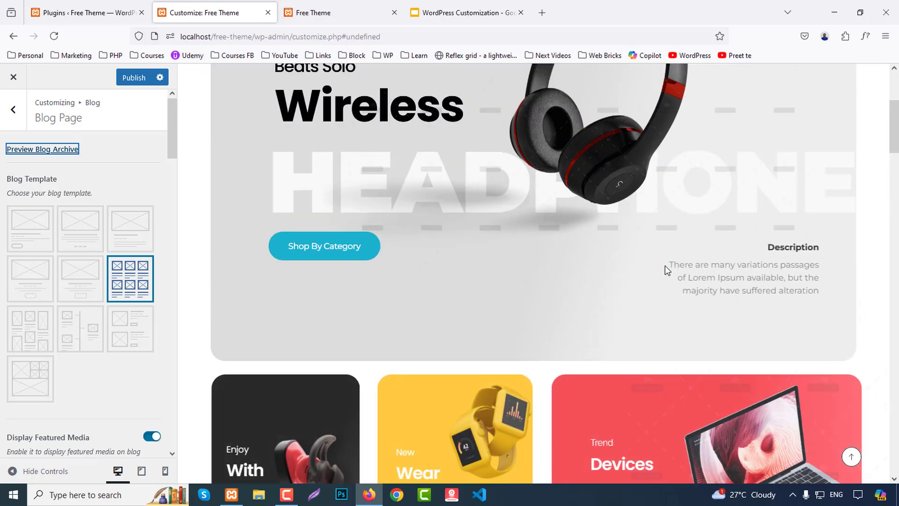
scroll(665, 265, "up", 4)
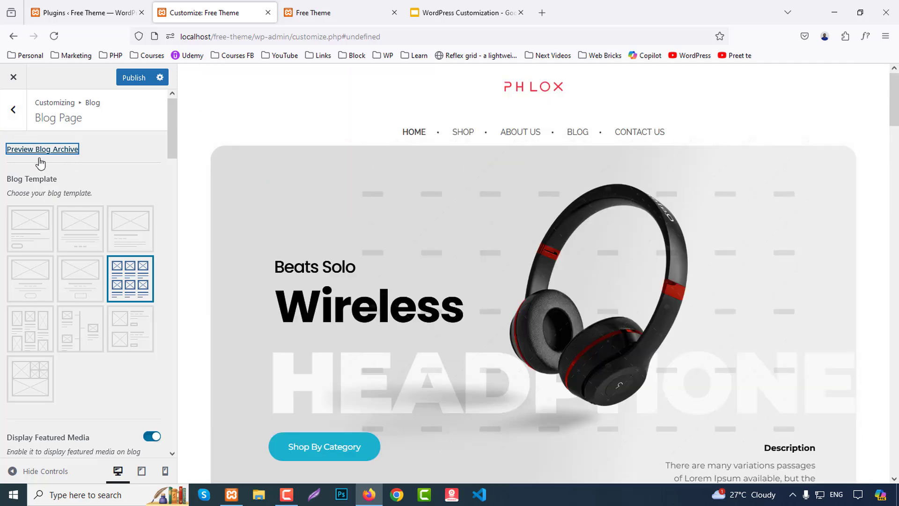
left_click(578, 136)
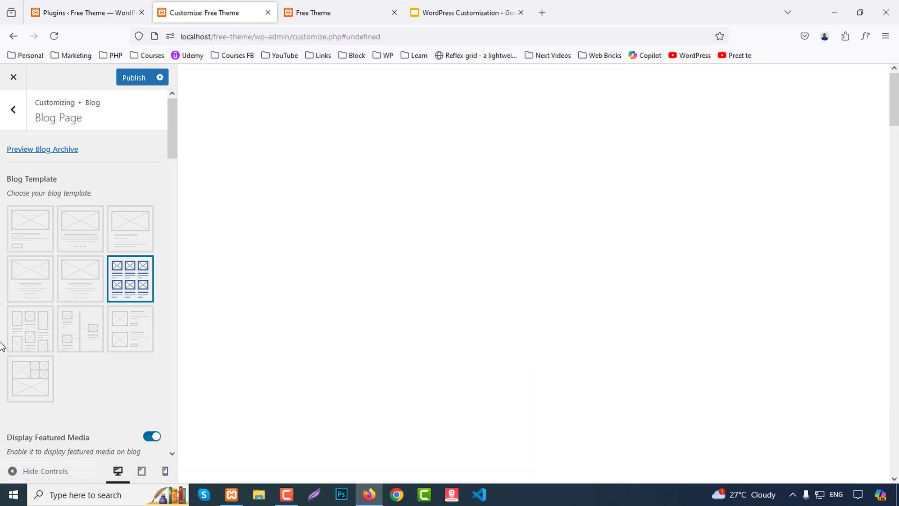
scroll(3, 349, "down", 12)
scroll(14, 346, "down", 3)
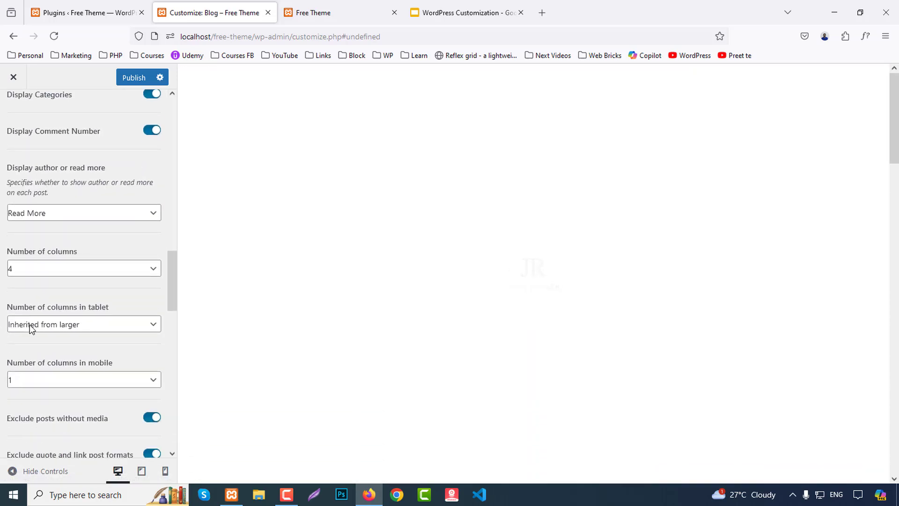
- Review the remaining blog page options, including post exclusions and Load More Type, and return to the Blog sections
scroll(77, 270, "down", 10)
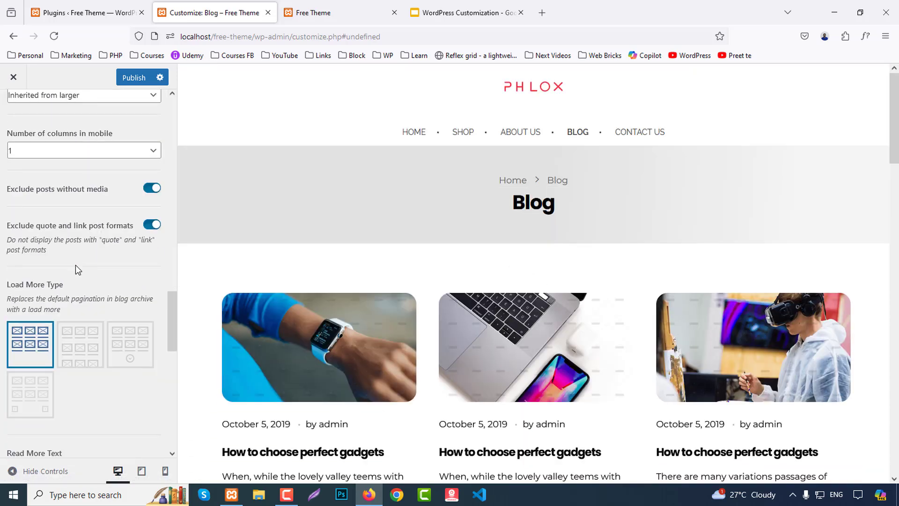
scroll(76, 268, "up", 9)
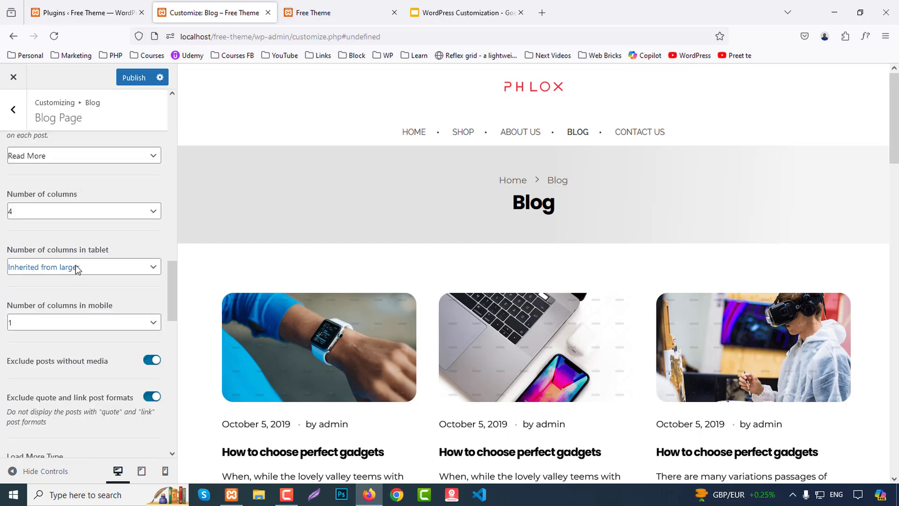
scroll(75, 267, "up", 8)
scroll(75, 273, "up", 5)
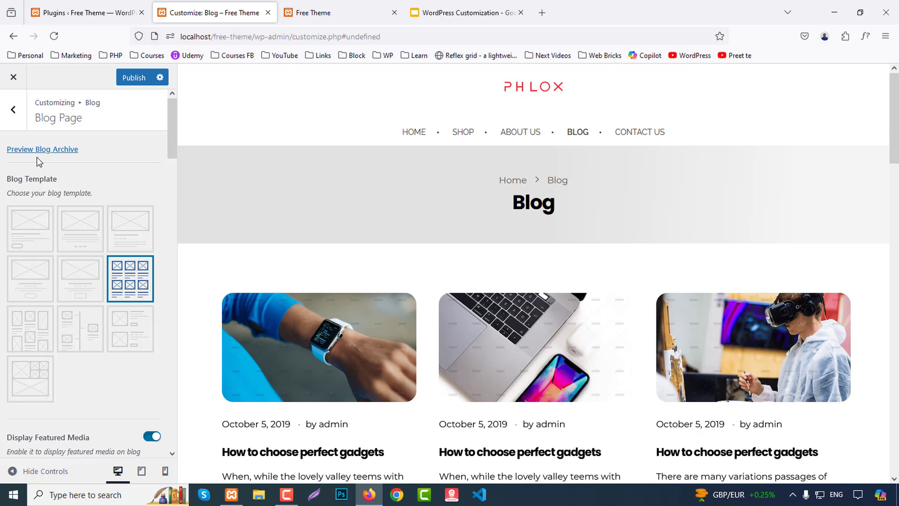
left_click(18, 106)
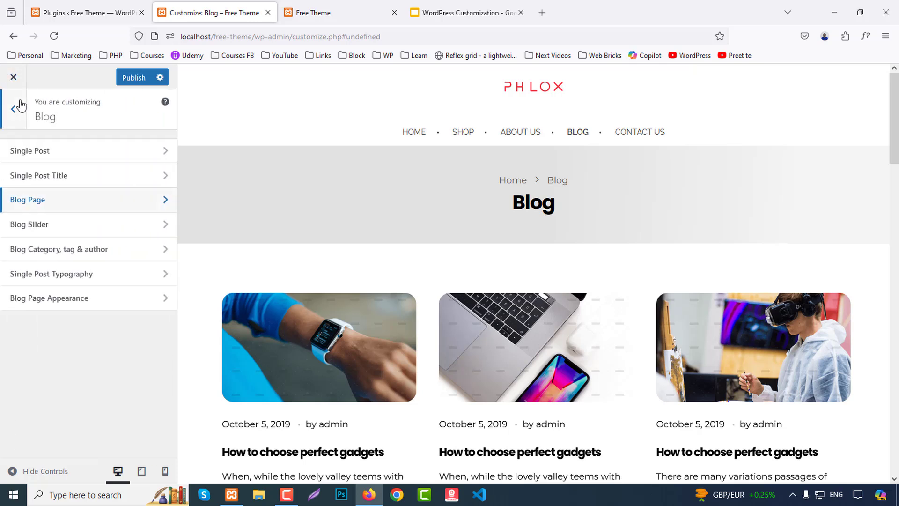
- Look through the Blog Slider settings, from slider type and location to the image options, and return to the Blog sections
left_click(44, 229)
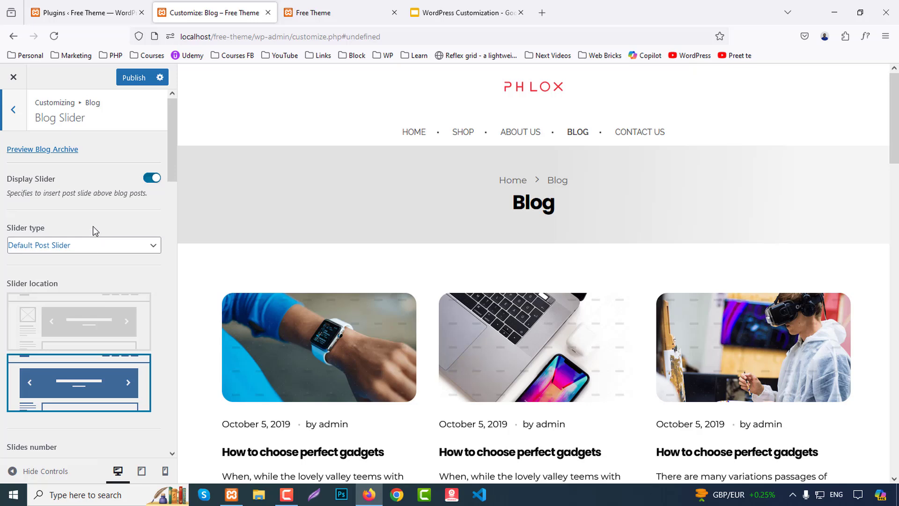
scroll(96, 229, "down", 12)
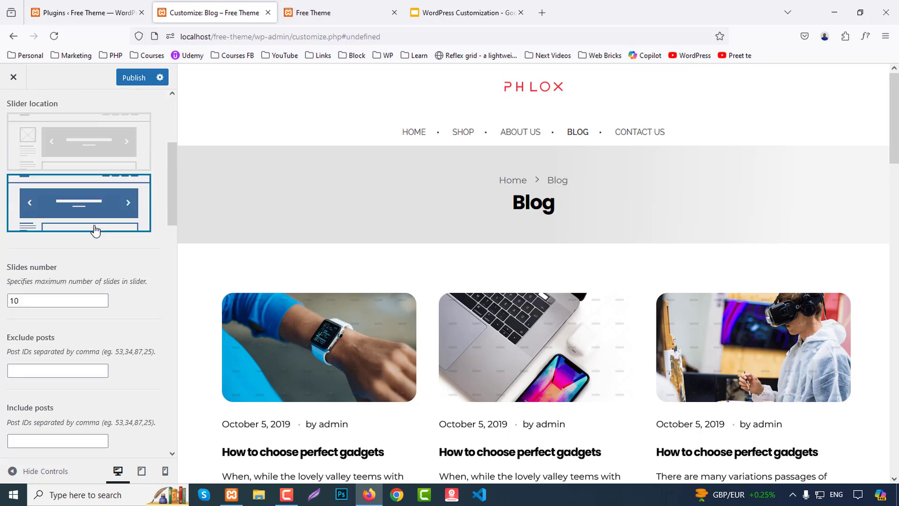
scroll(94, 231, "down", 4)
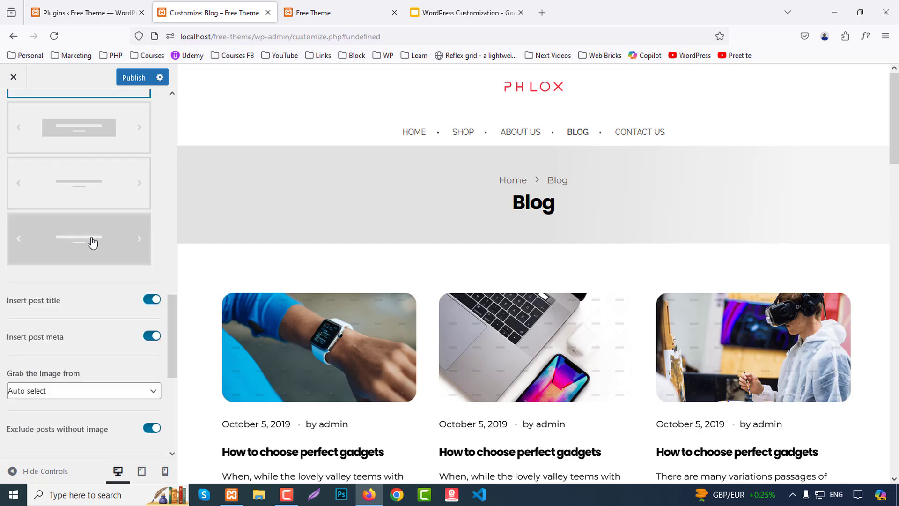
scroll(91, 241, "up", 15)
left_click(13, 110)
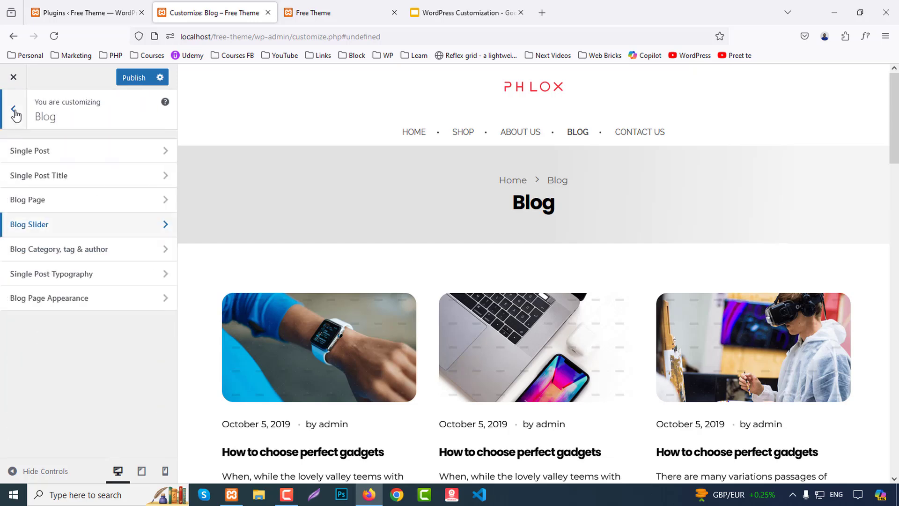
- Look through the blog category, tag and author page settings, including taxonomy template, content length and post info display
left_click(71, 255)
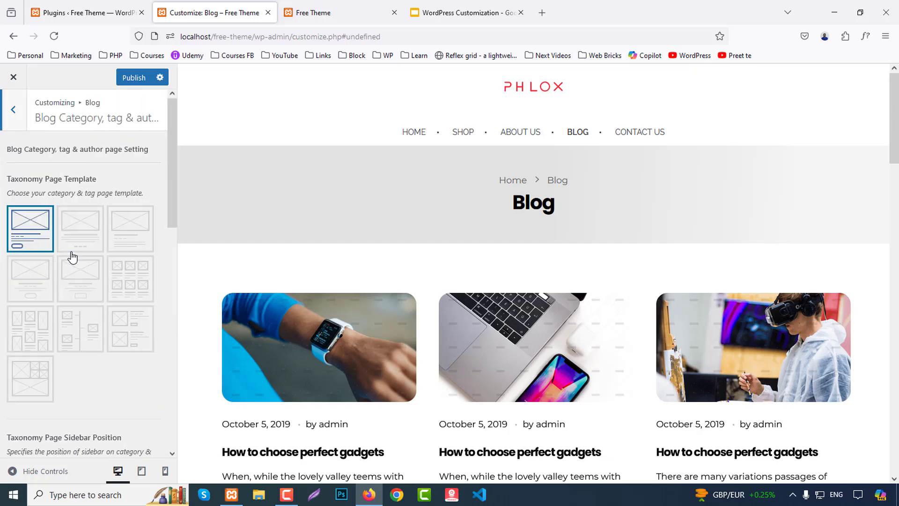
scroll(72, 257, "down", 8)
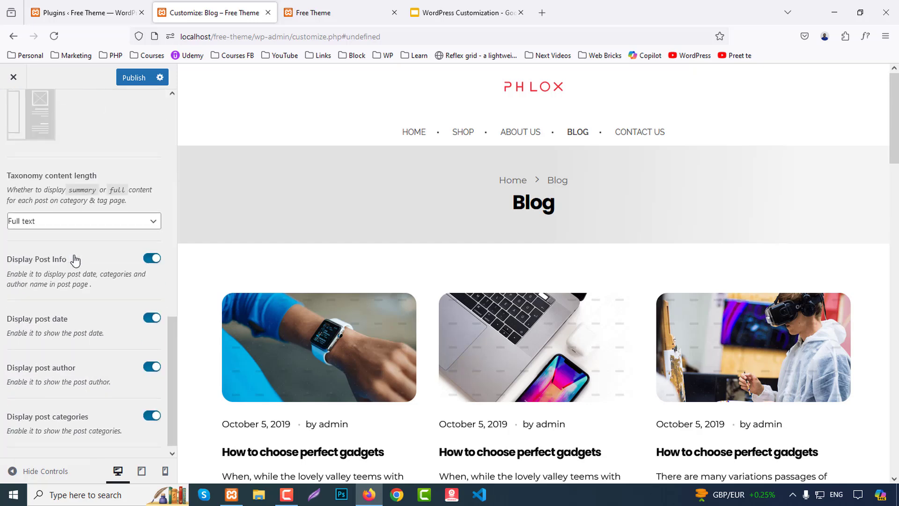
scroll(74, 260, "up", 5)
scroll(57, 210, "up", 3)
left_click(17, 114)
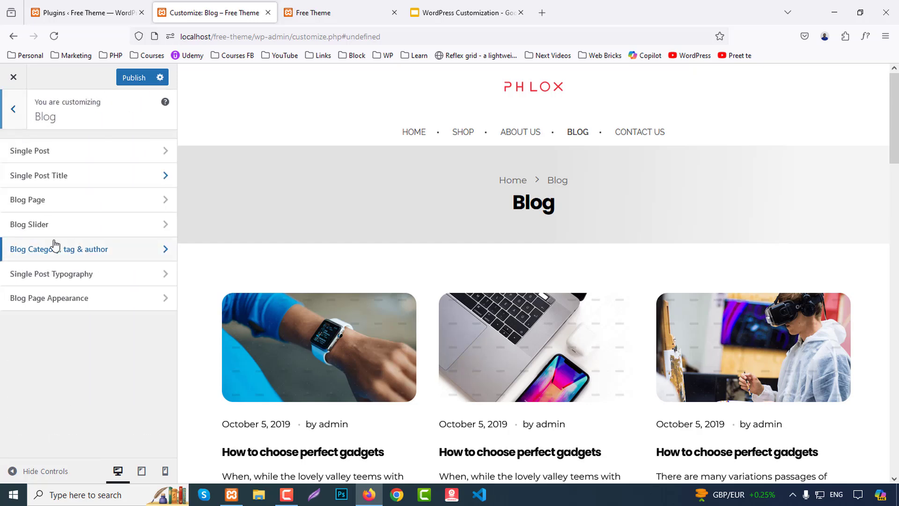
- Review the Single Post Typography options from Post Title through Breadcrumb and return to the Blog sections
left_click(65, 275)
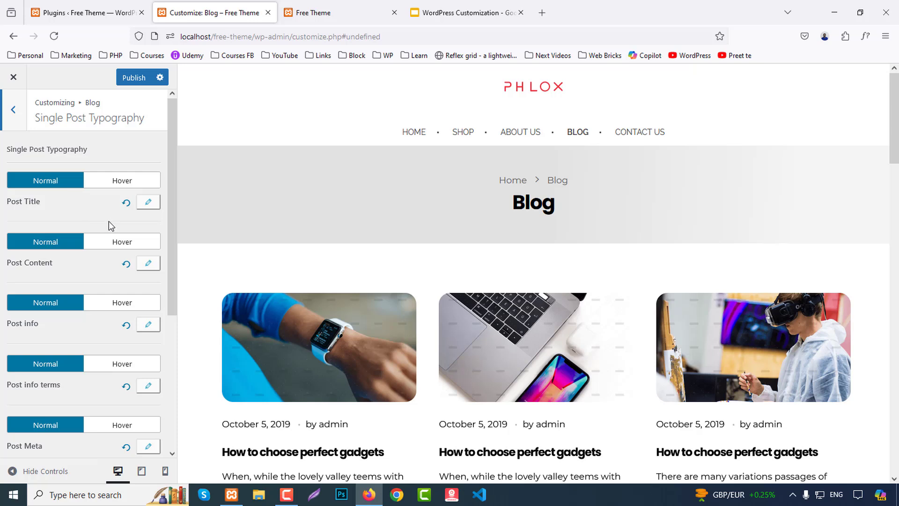
scroll(102, 248, "down", 3)
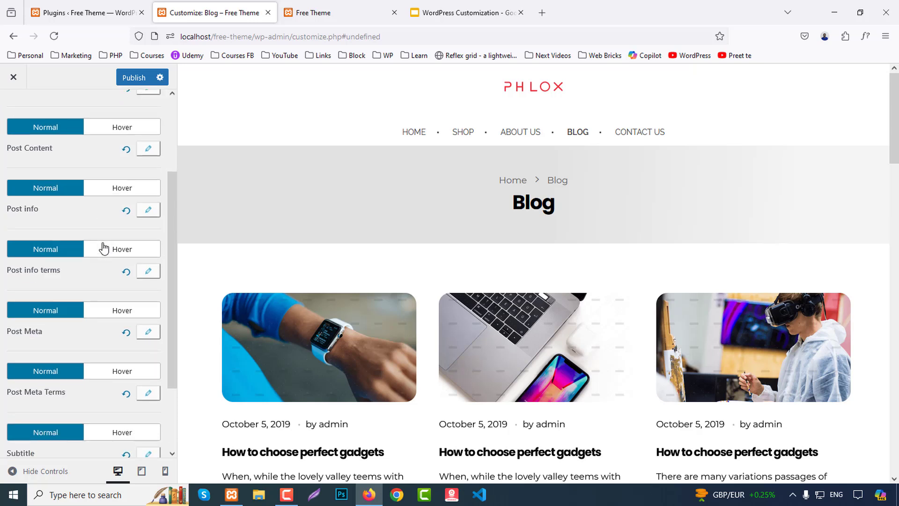
scroll(103, 248, "down", 2)
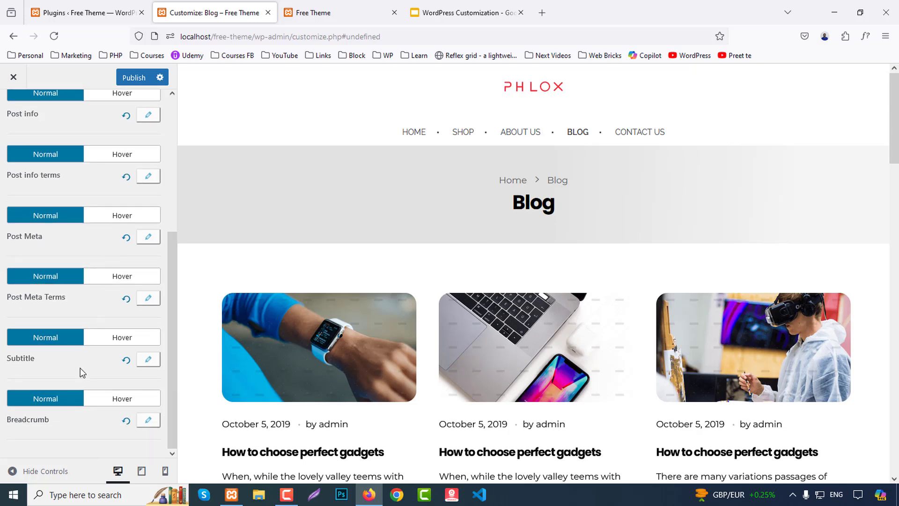
scroll(33, 300, "up", 6)
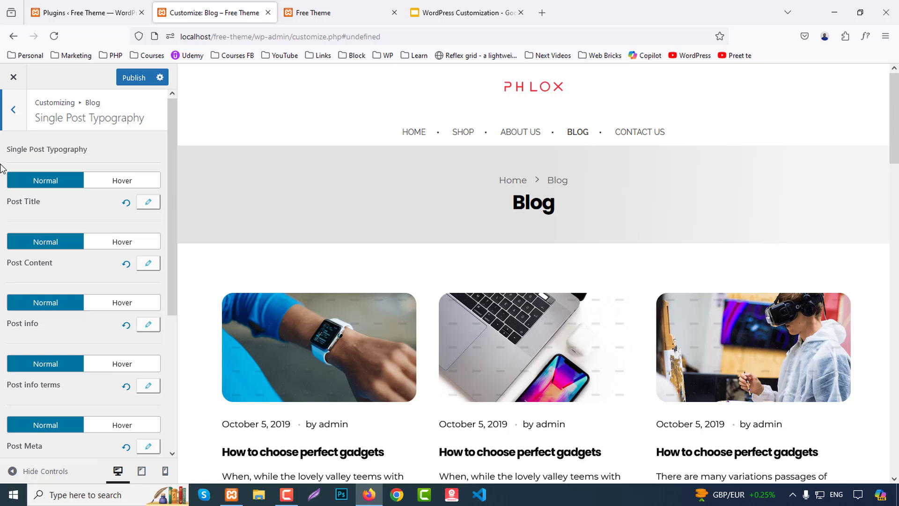
left_click(16, 102)
- Review the typography options under Blog Page Appearance and return to the main customizer sections
left_click(55, 303)
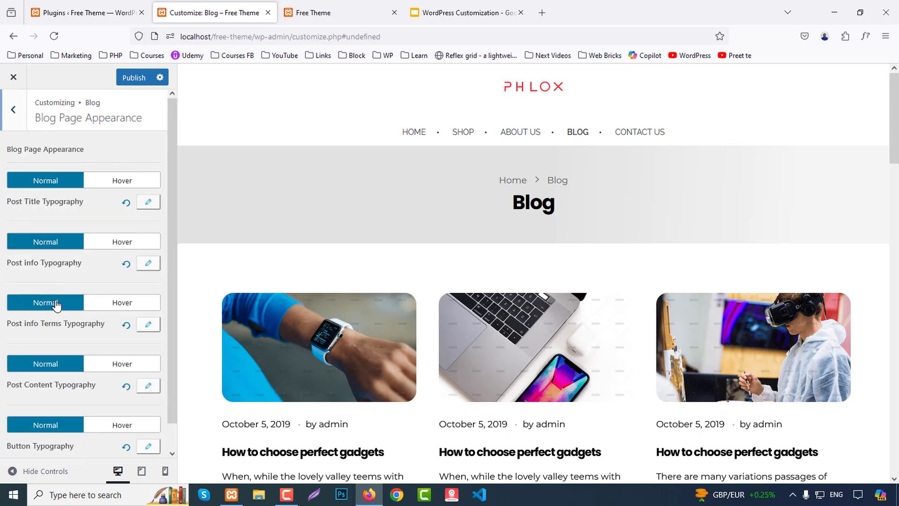
scroll(108, 375, "down", 2)
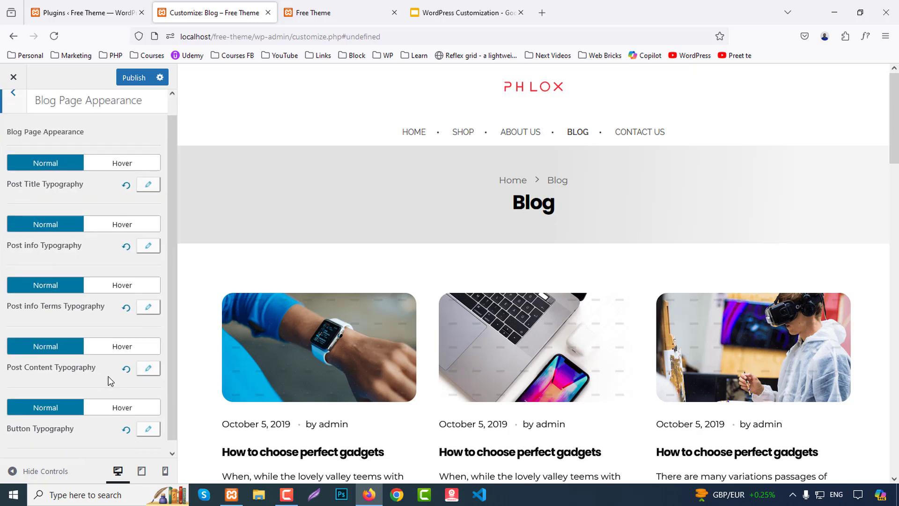
scroll(110, 377, "up", 2)
left_click(23, 112)
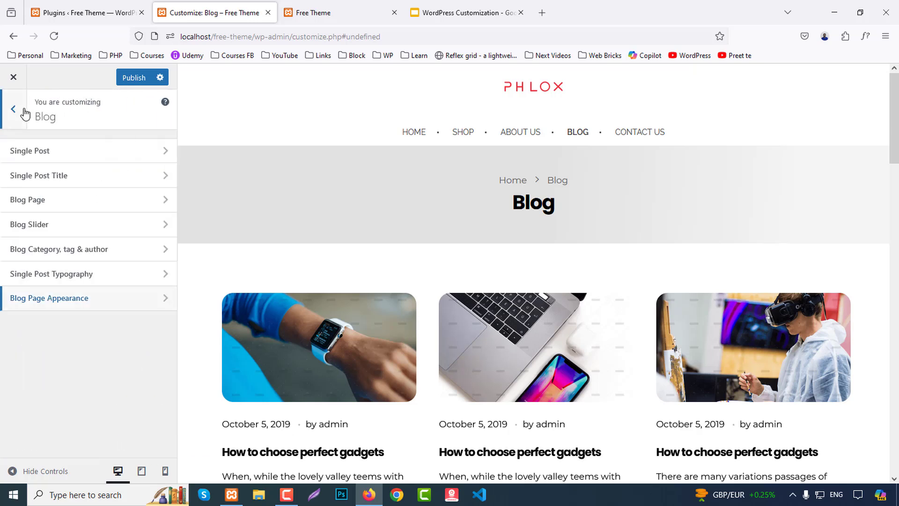
left_click(25, 113)
- Examine the theme's Page Layout settings for sidebar position, content top margin, max width and content layout
scroll(92, 271, "down", 3)
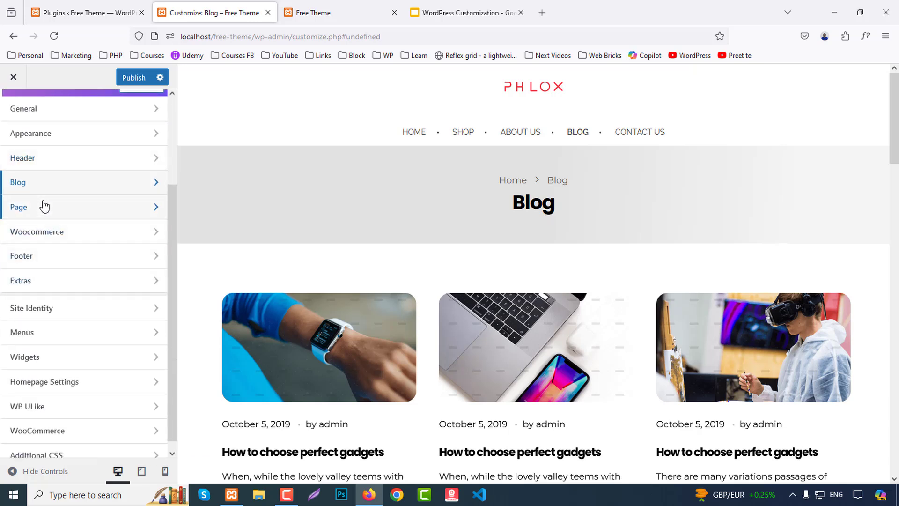
left_click(44, 204)
left_click(44, 150)
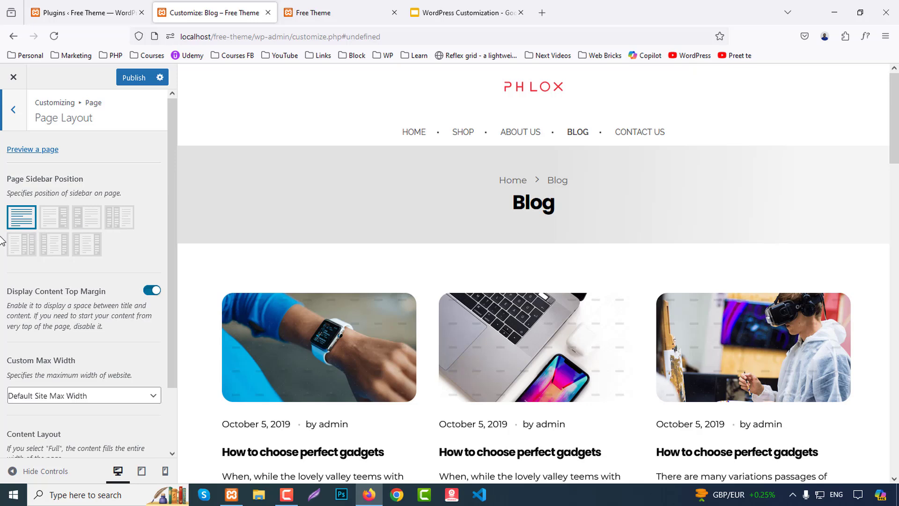
scroll(52, 291, "down", 3)
scroll(53, 291, "up", 3)
left_click(16, 112)
- Examine the Page Title settings, including the title bar display and the layout presets
left_click(30, 178)
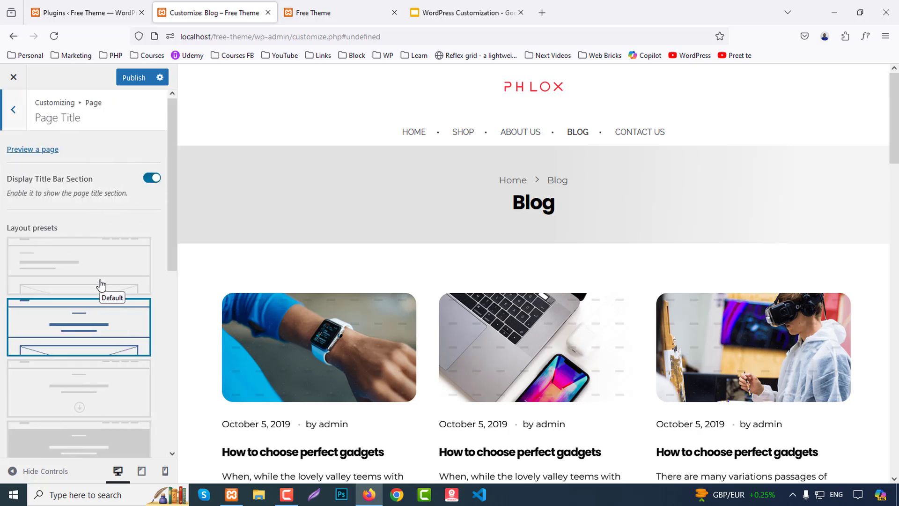
scroll(100, 284, "down", 4)
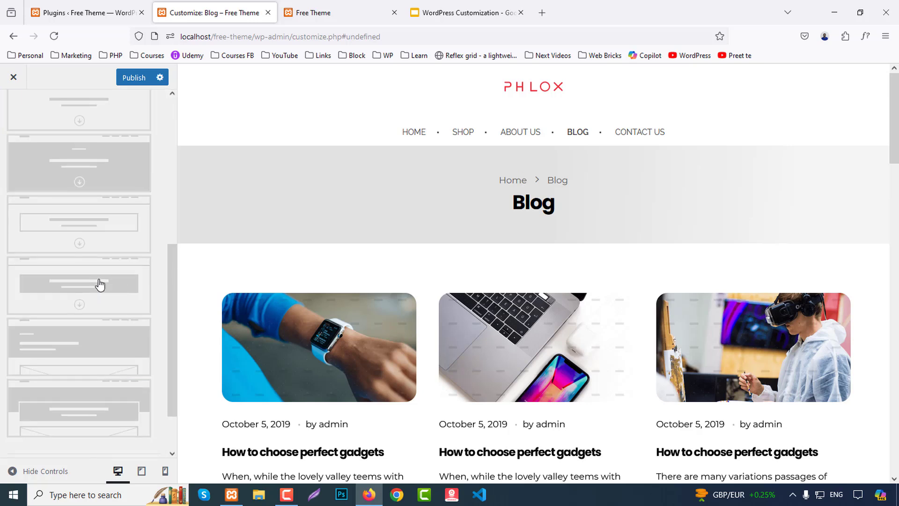
scroll(98, 283, "up", 4)
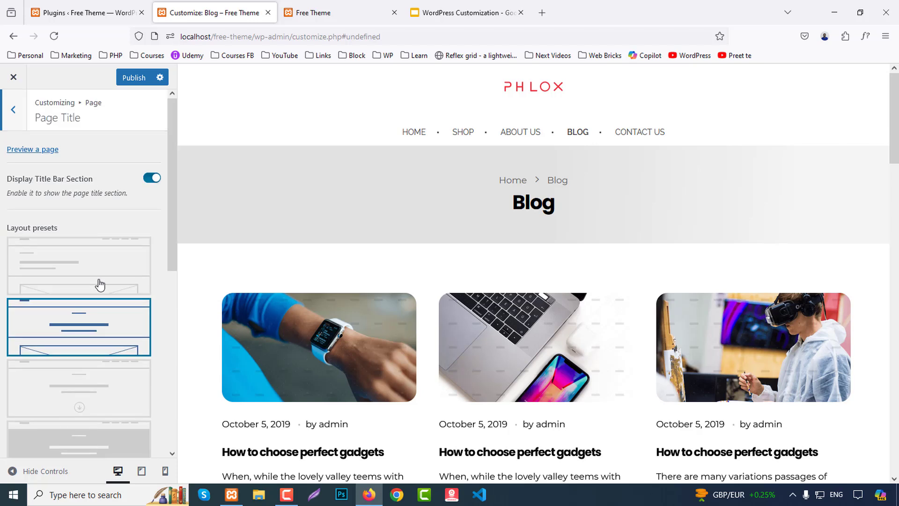
left_click(14, 111)
- Review the Page Typography options for title, subtitle and breadcrumb, and return to the main customizer sections
left_click(63, 201)
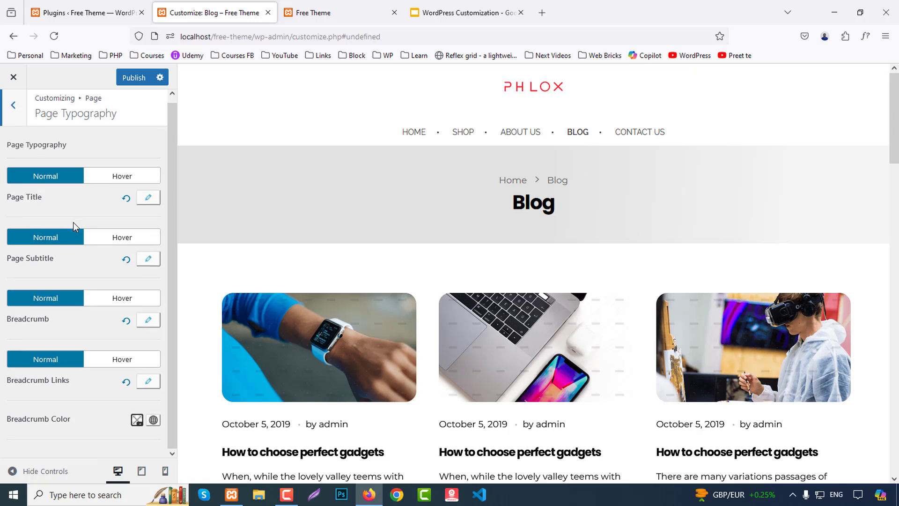
left_click(13, 110)
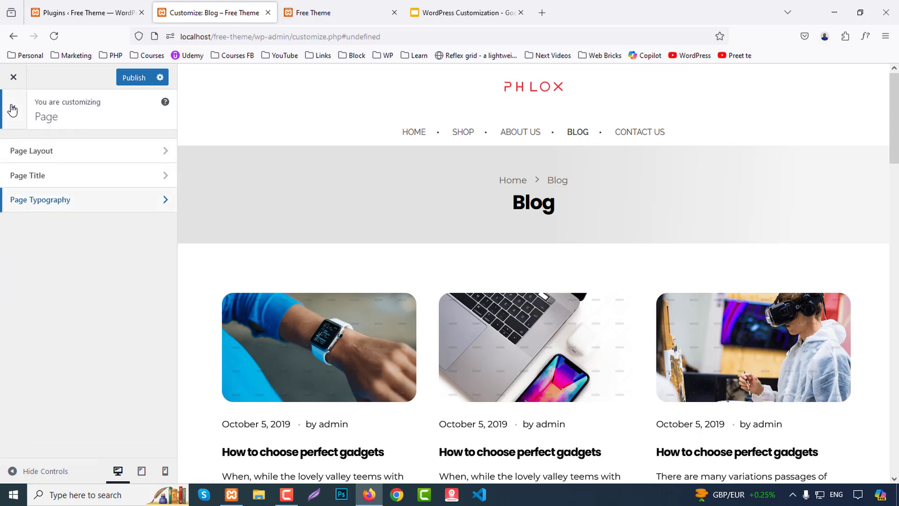
left_click(12, 110)
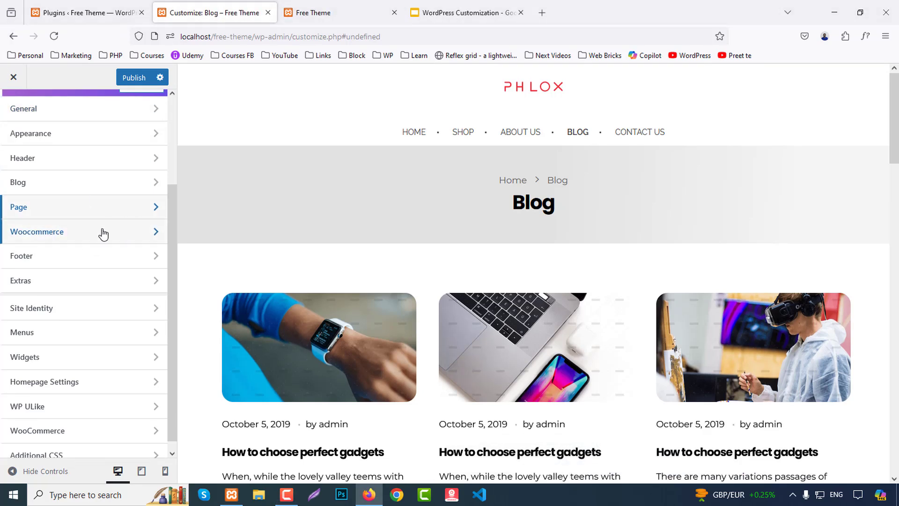
- Open the theme's Woocommerce Single Product Page settings and load the Beats headphone product from the shop in the preview
left_click(66, 241)
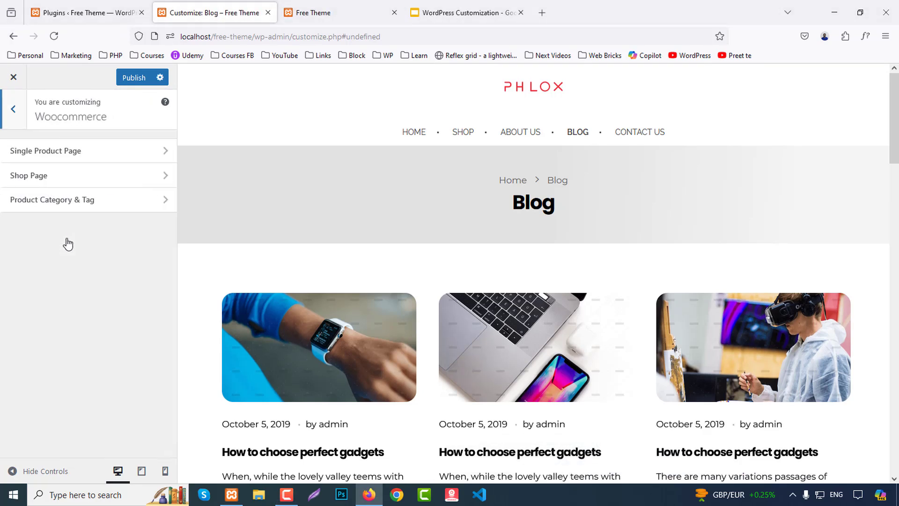
left_click(55, 157)
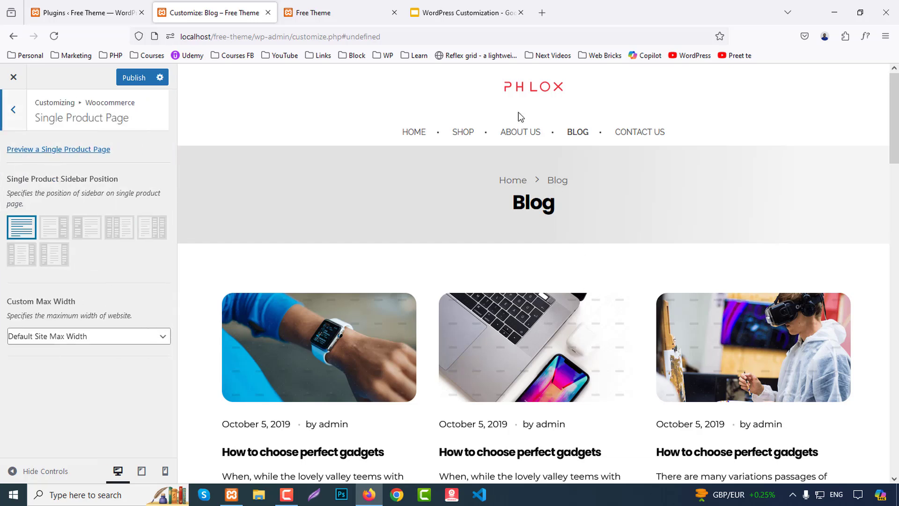
left_click(467, 133)
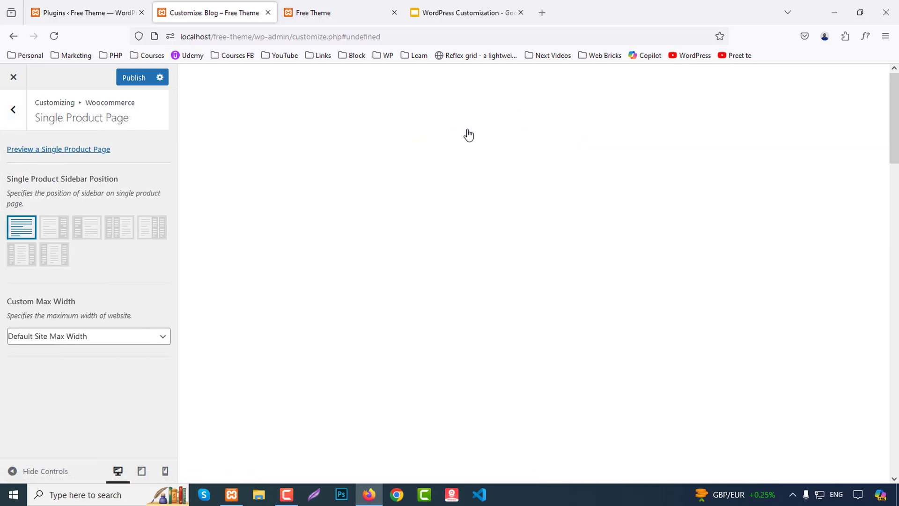
left_click(94, 149)
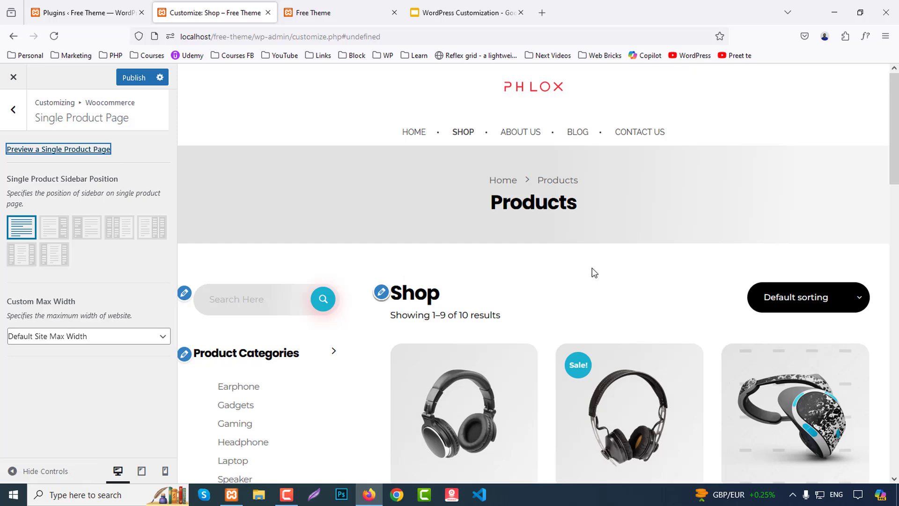
scroll(560, 238, "down", 2)
left_click(474, 273)
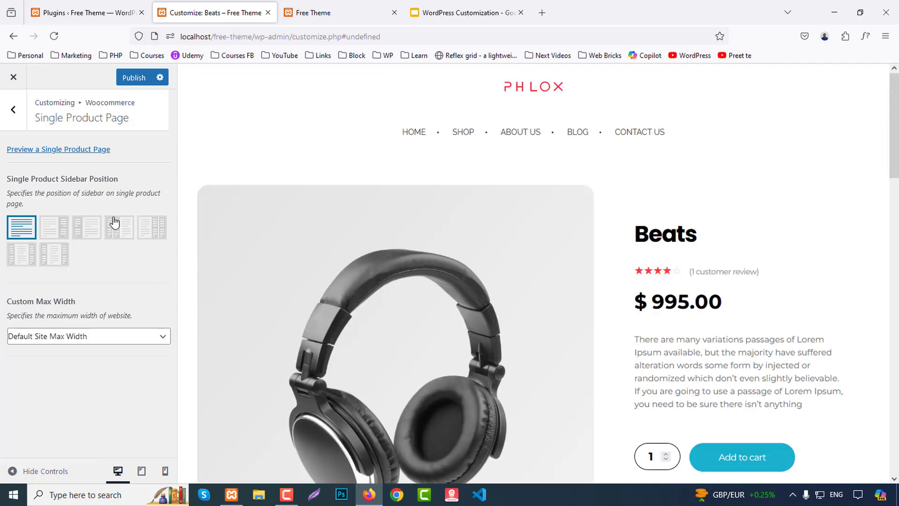
- Try the right, left and double-left sidebar positions on the single product page, restore no sidebar, and check the Custom Max Width options
left_click(58, 230)
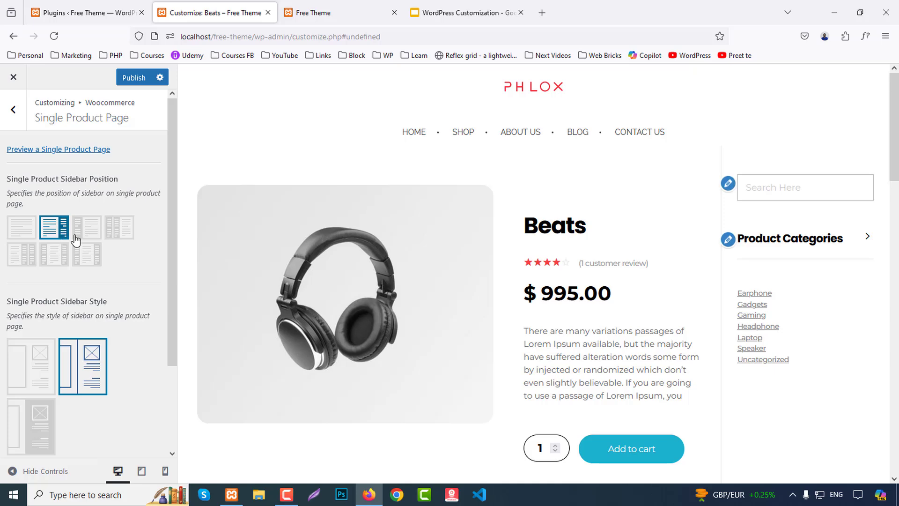
left_click(82, 238)
left_click(130, 234)
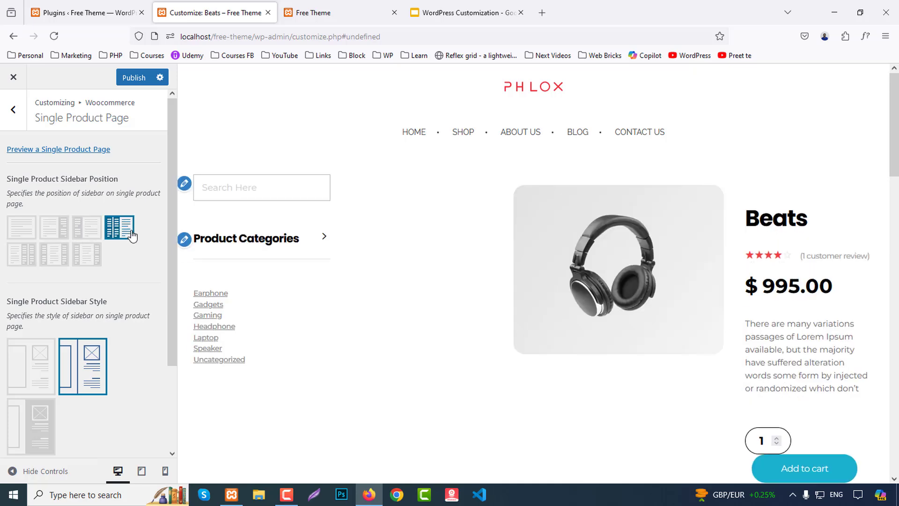
left_click(19, 237)
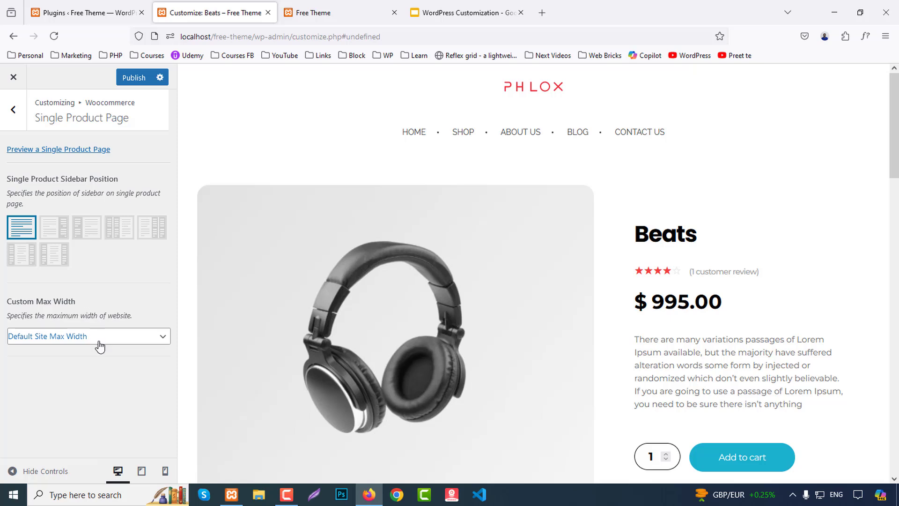
left_click(100, 346)
left_click(100, 345)
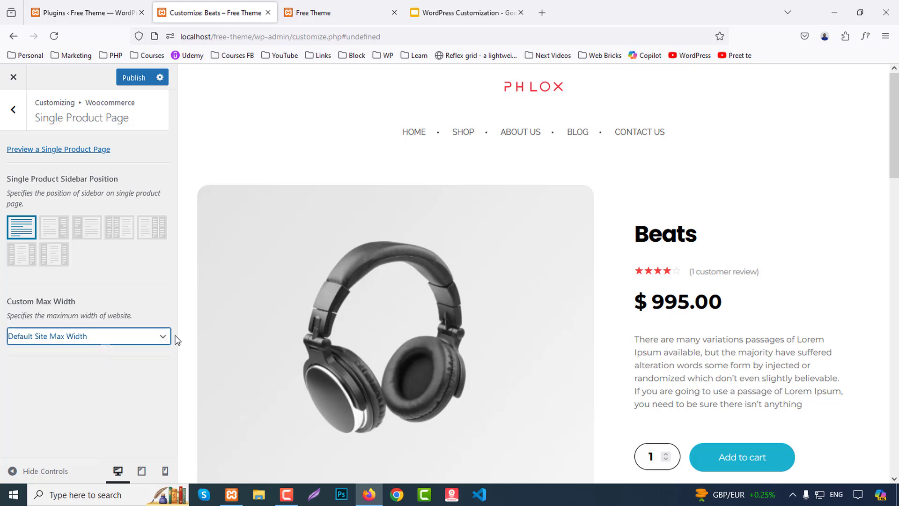
- Open the theme's Woocommerce Shop Page settings and load the shop's product listing in the preview
left_click(13, 113)
left_click(41, 178)
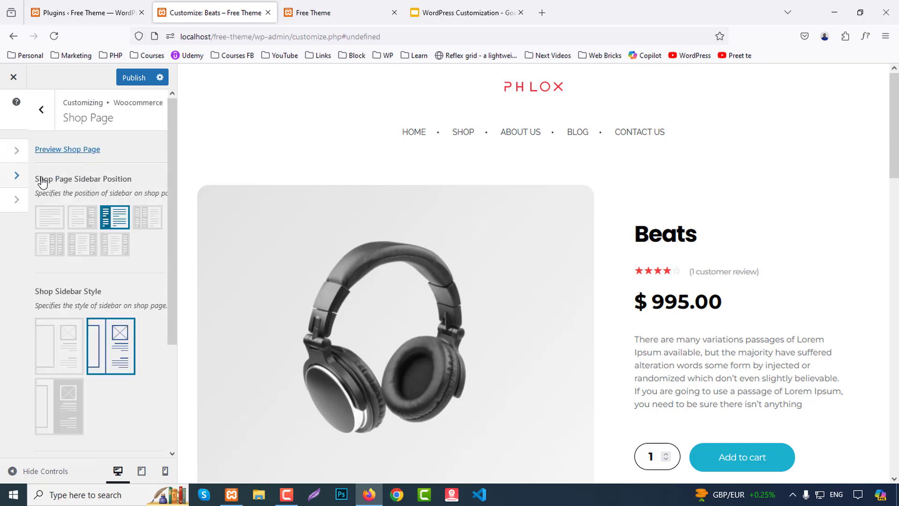
left_click(463, 135)
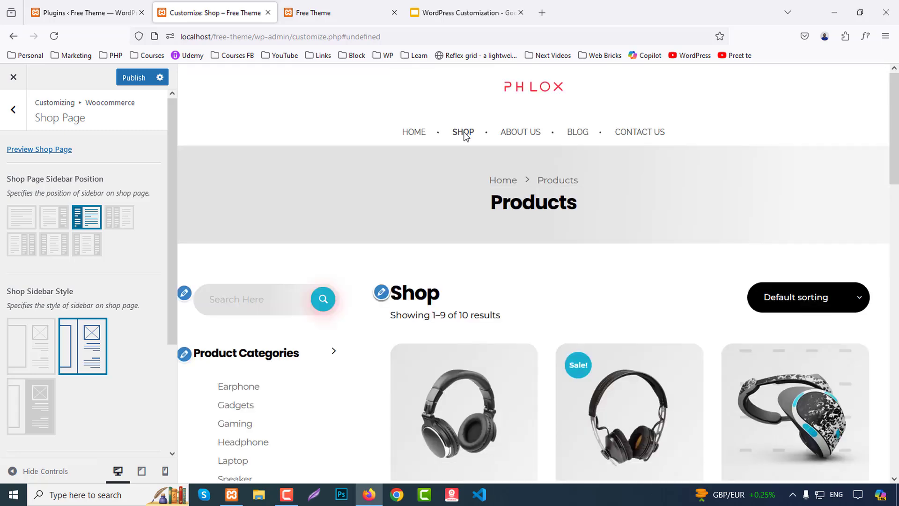
scroll(478, 154, "down", 2)
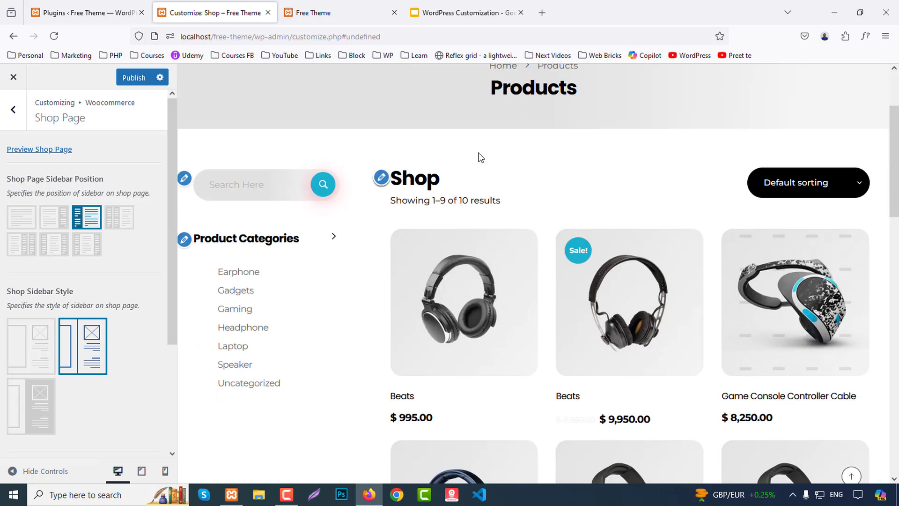
- Try the no-sidebar and right sidebar positions on the shop page, and restore the left sidebar
left_click(25, 225)
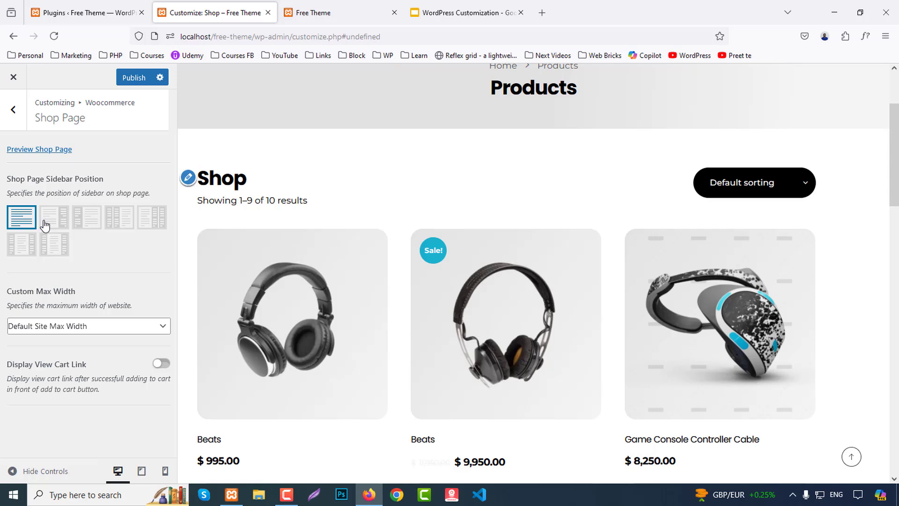
left_click(45, 226)
left_click(96, 222)
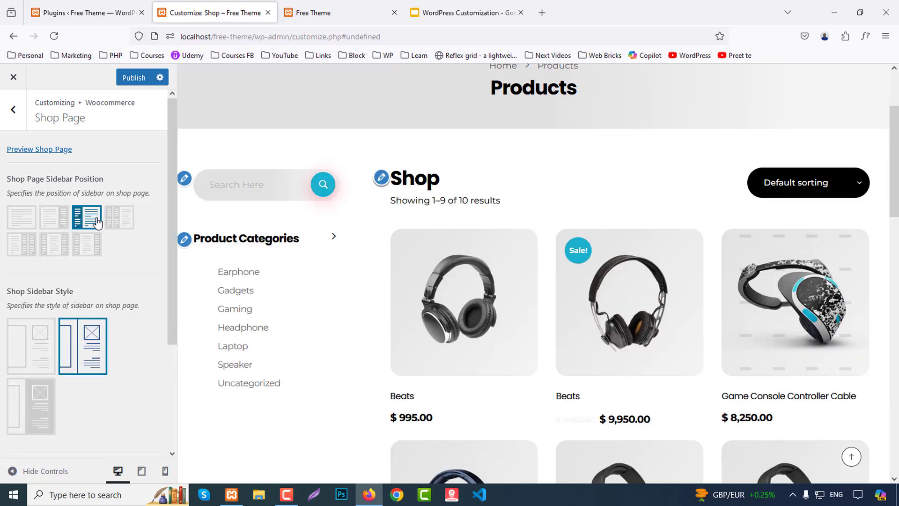
- Try the first Shop Sidebar Style, apply the third one with the shaded content area, and enable Display View Cart Link
scroll(96, 223, "down", 2)
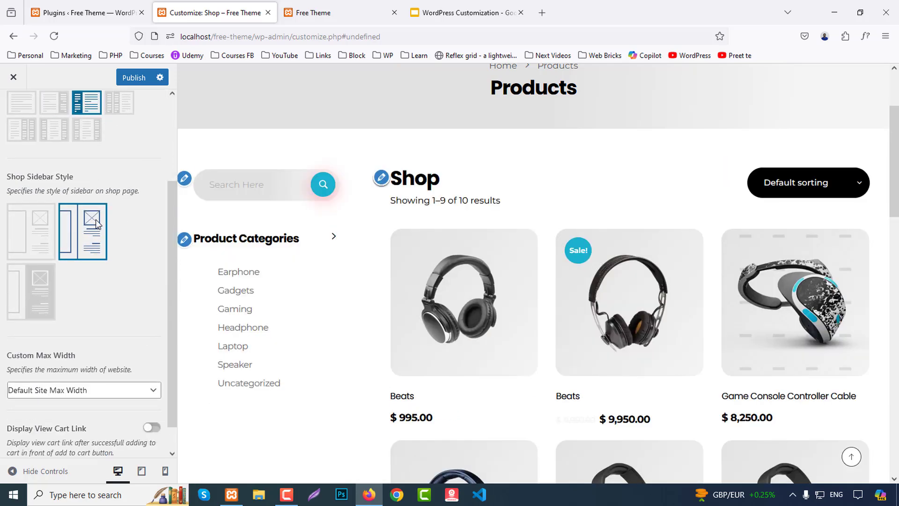
left_click(36, 243)
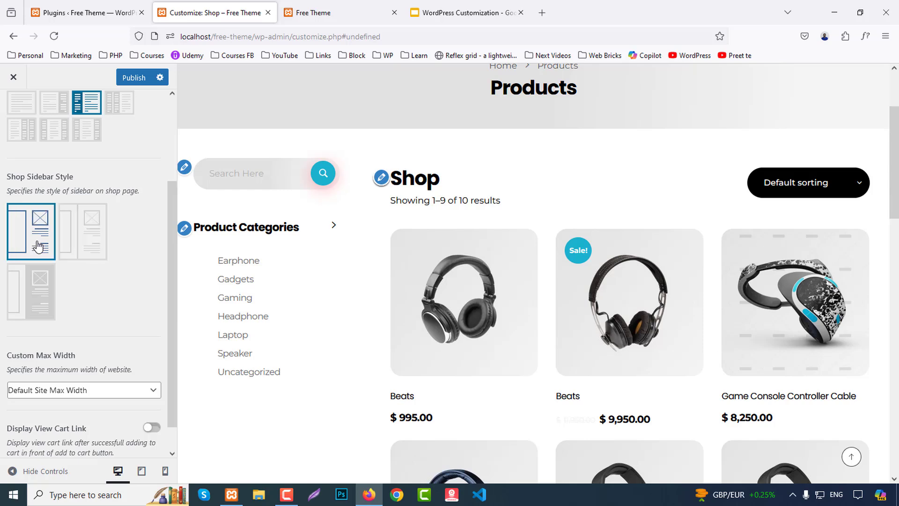
left_click(34, 286)
scroll(35, 286, "down", 1)
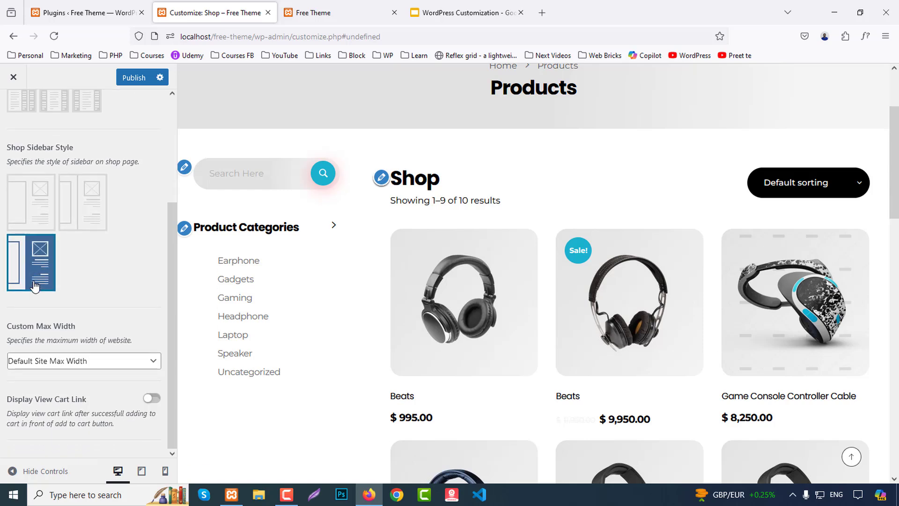
left_click(151, 398)
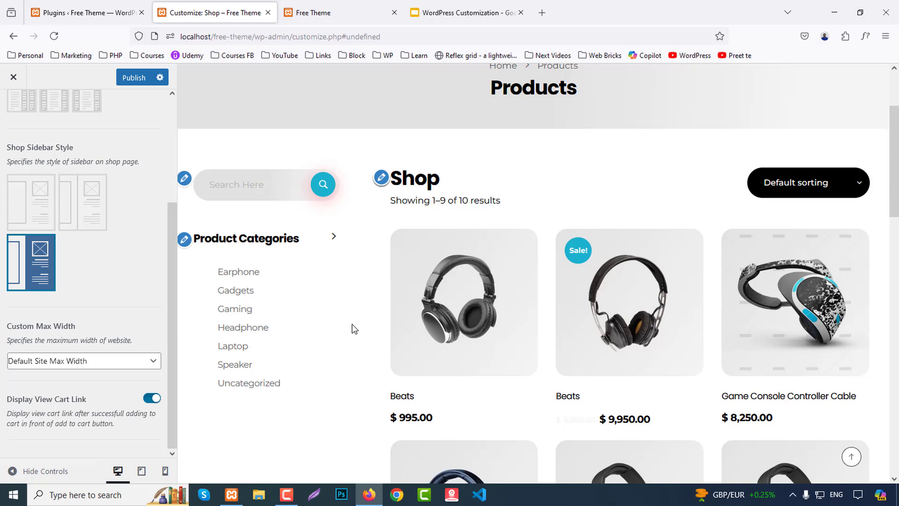
scroll(38, 131, "up", 5)
- Set the sidebar position on product category and tag pages to the right sidebar, previewing the Earphone category
left_click(16, 115)
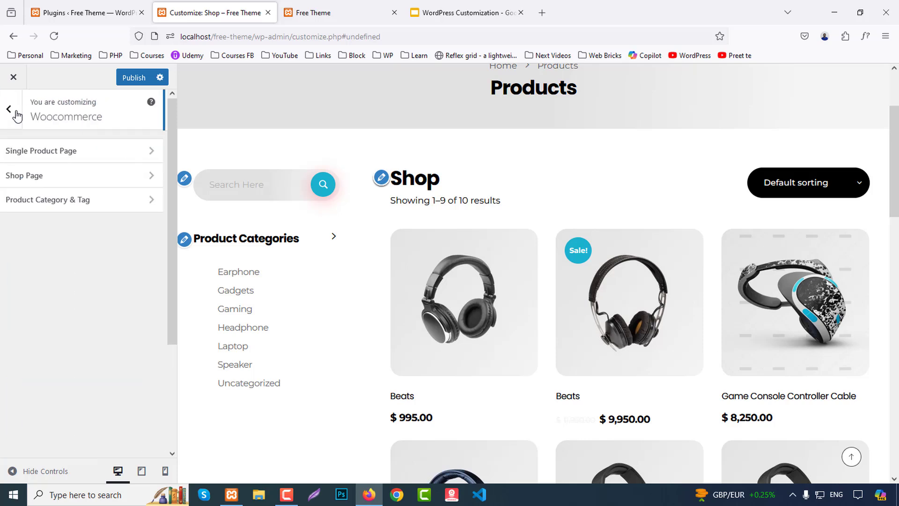
left_click(39, 205)
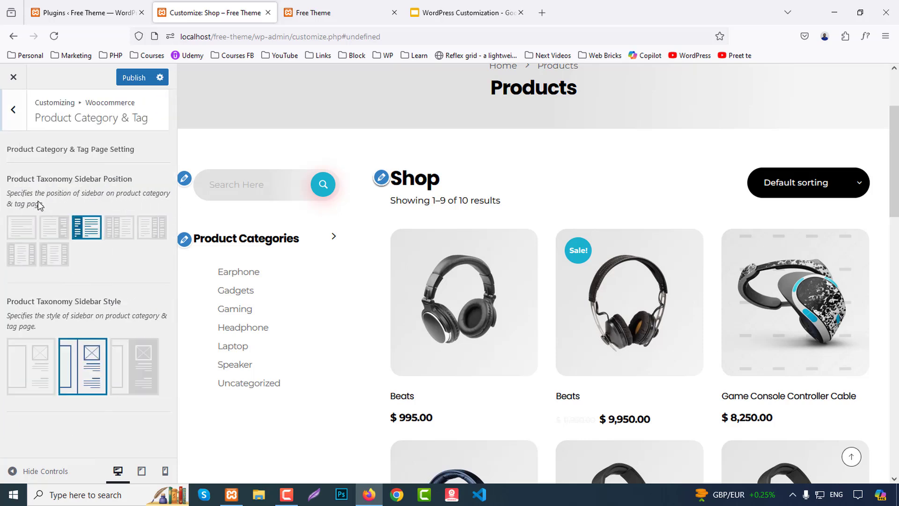
left_click(239, 273)
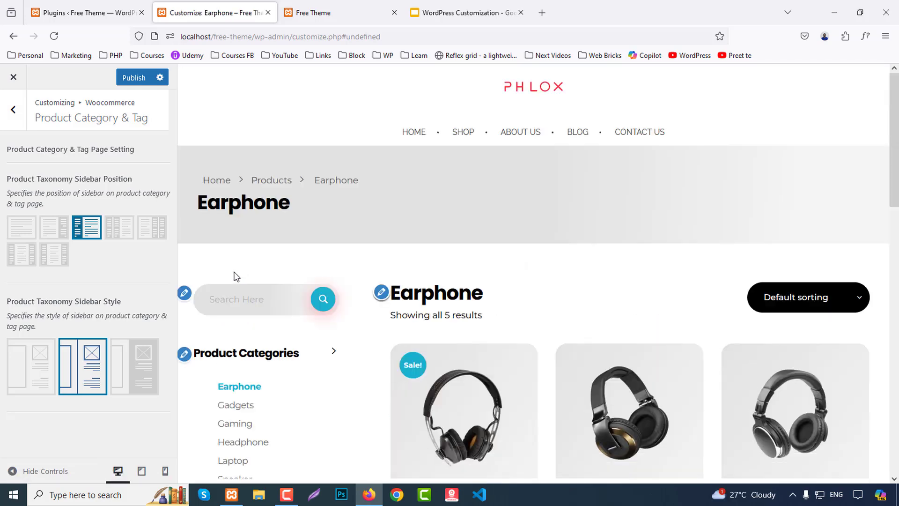
left_click(27, 227)
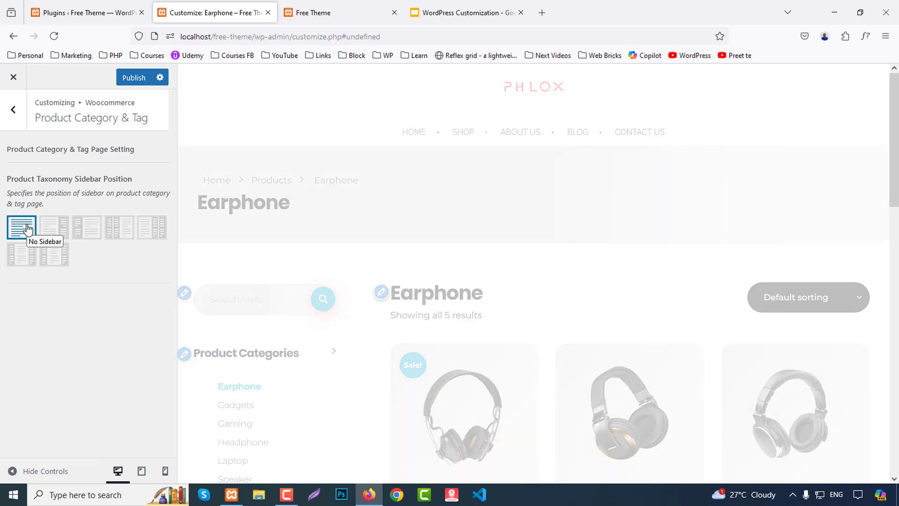
left_click(52, 229)
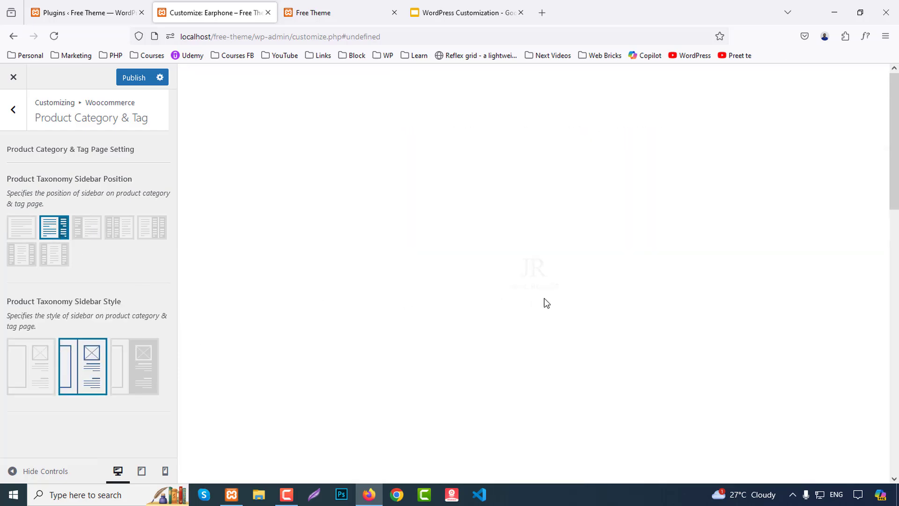
scroll(550, 292, "down", 4)
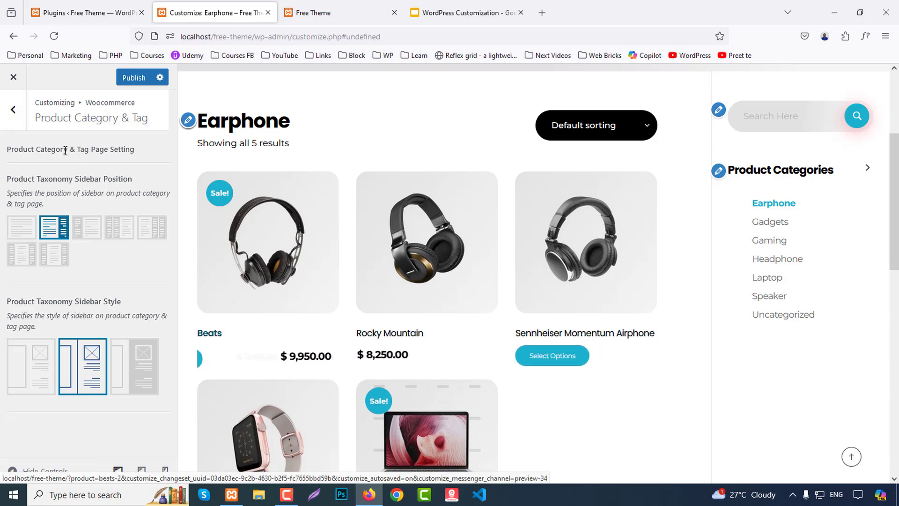
- Open the theme's Footer Templates and apply the Footer-Business-2 template from the library
left_click(13, 110)
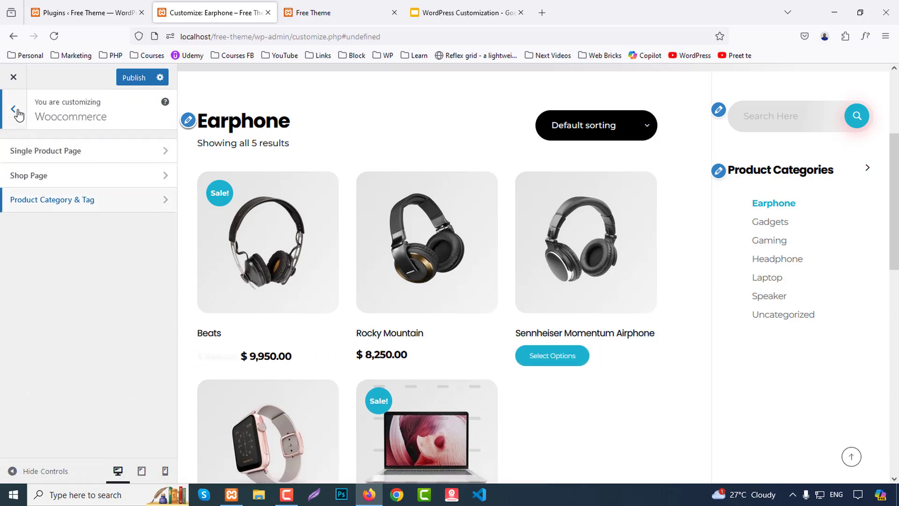
left_click(17, 112)
left_click(30, 258)
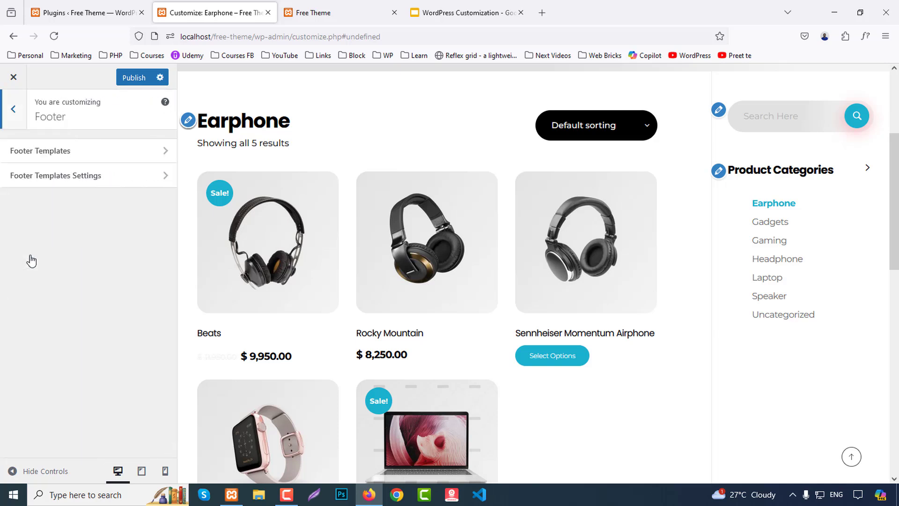
left_click(77, 151)
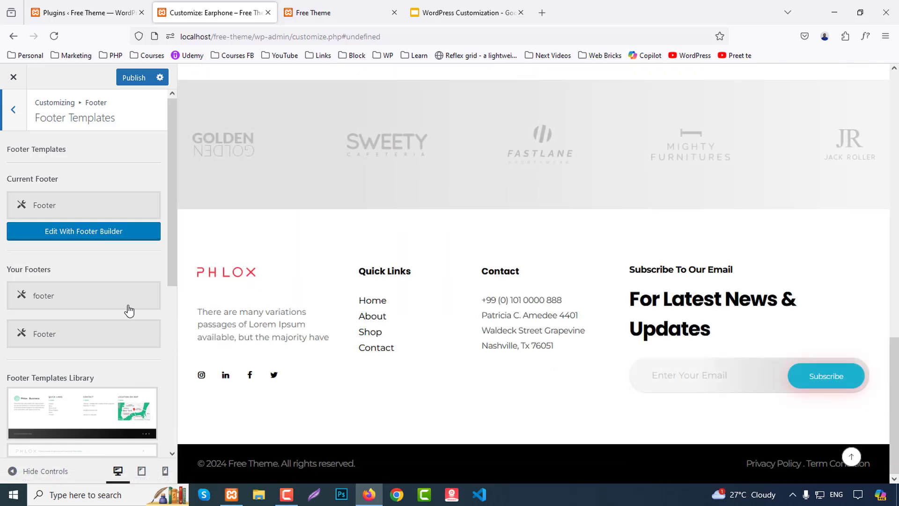
scroll(104, 328, "down", 1)
scroll(104, 328, "down", 3)
left_click(85, 298)
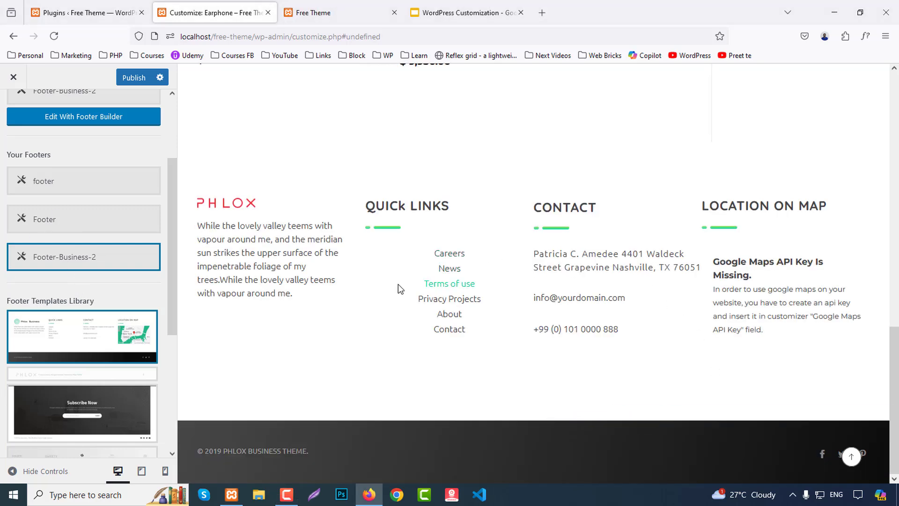
- Import the Footer-Journey, Startup and footer-business templates from the library, leaving footer-business as the current footer
left_click(56, 377)
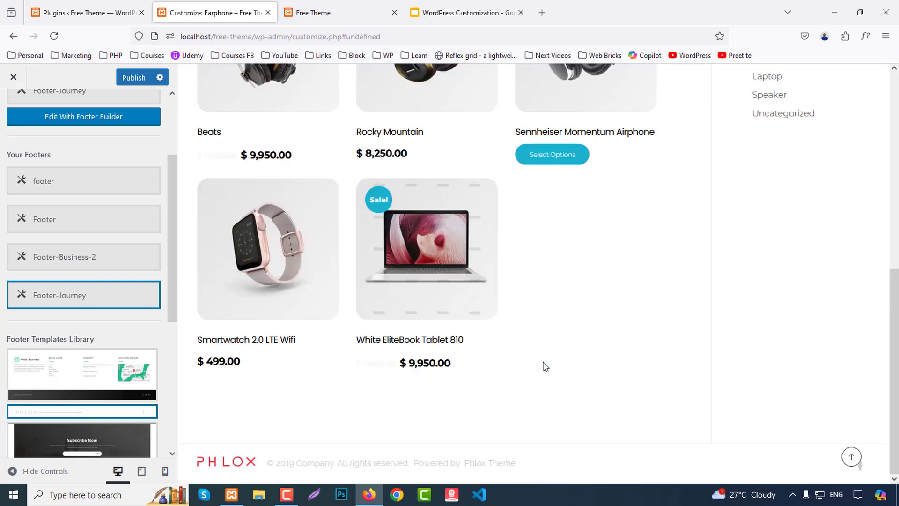
left_click(112, 443)
scroll(120, 433, "down", 5)
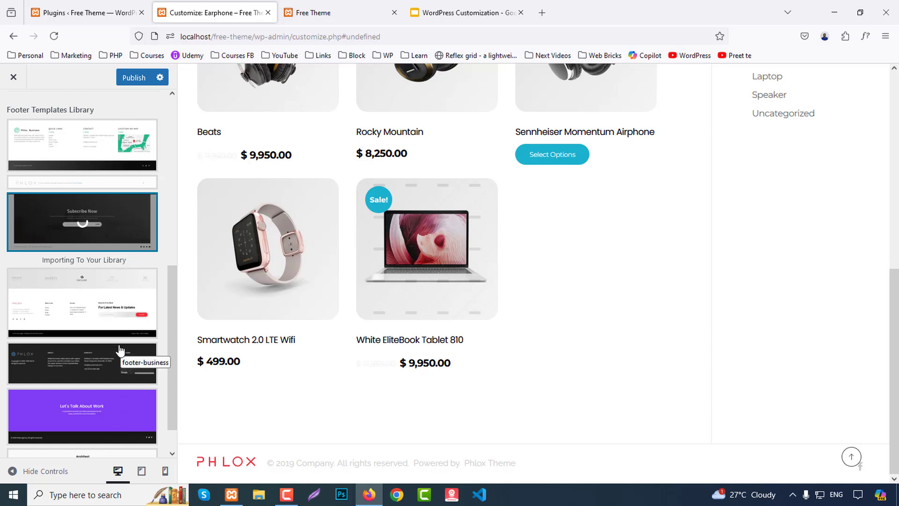
left_click(111, 365)
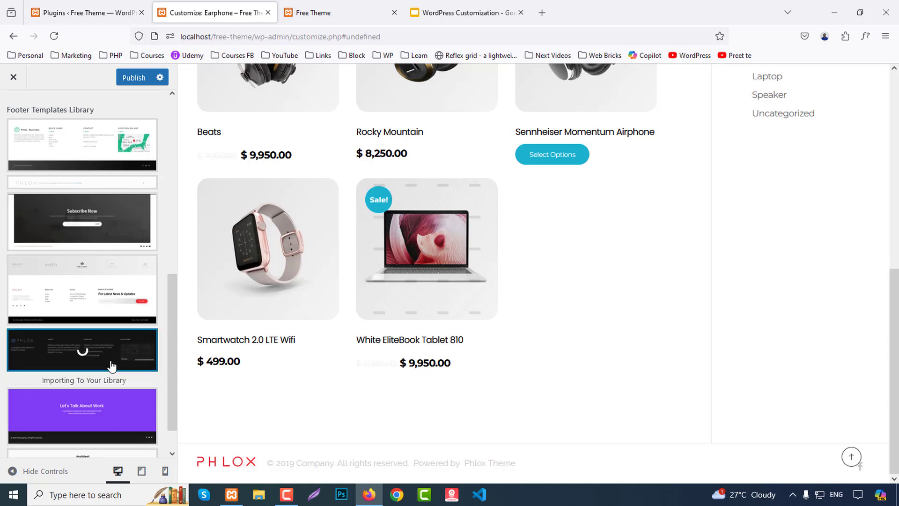
scroll(111, 365, "down", 1)
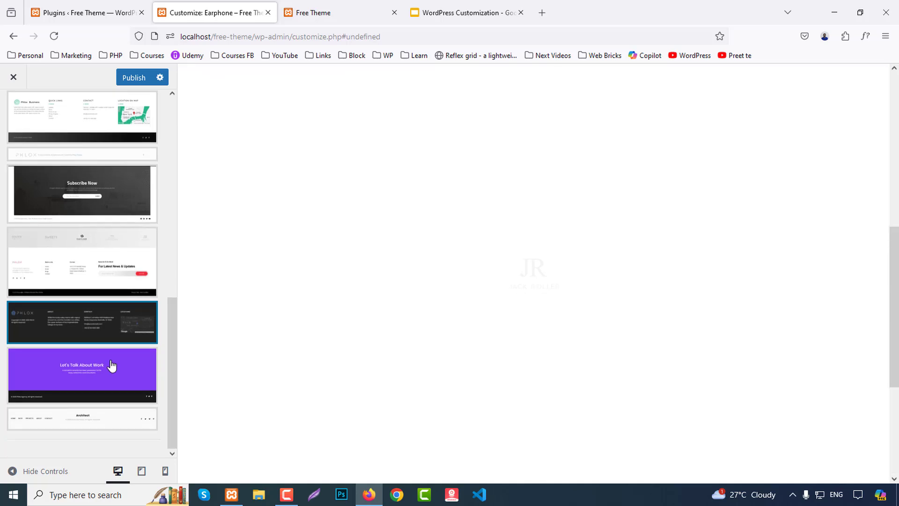
scroll(683, 424, "down", 4)
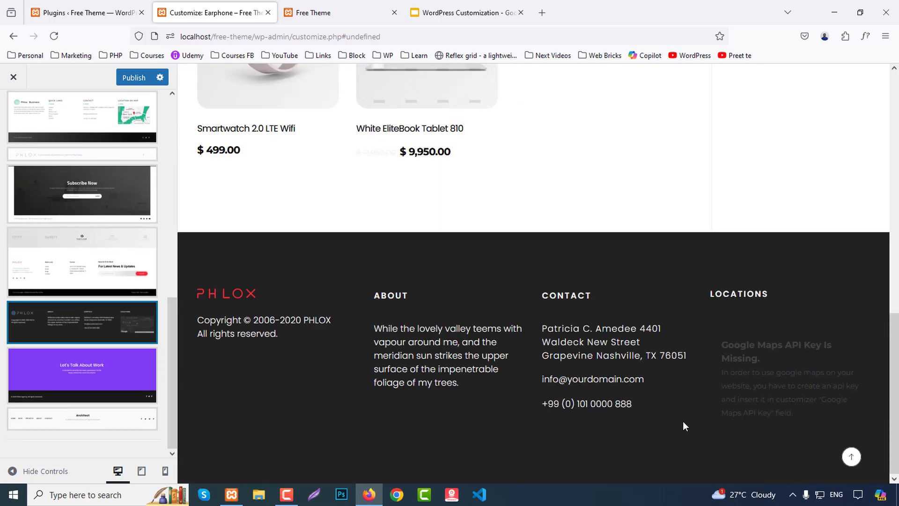
- Open the footer-business template in the footer builder, reload the editor page, and close its browser tab
scroll(1, 306, "up", 6)
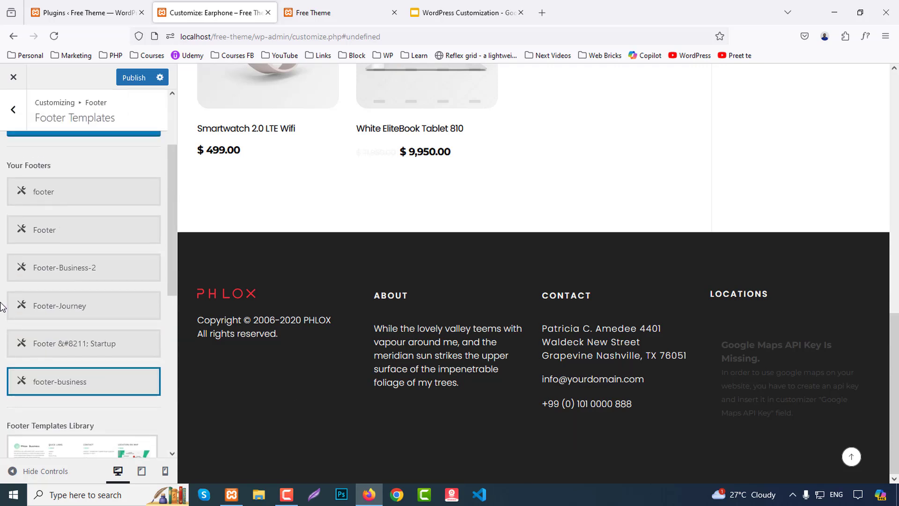
left_click(63, 377)
left_click(71, 235)
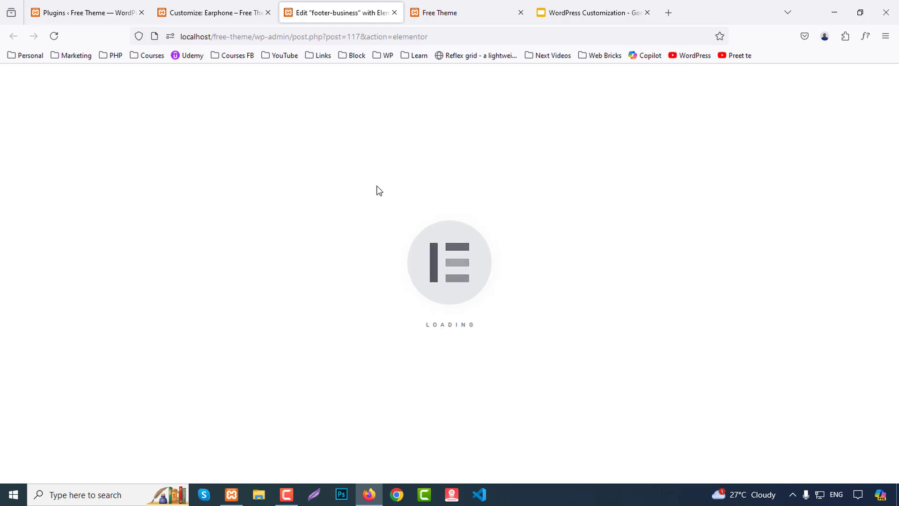
left_click(54, 37)
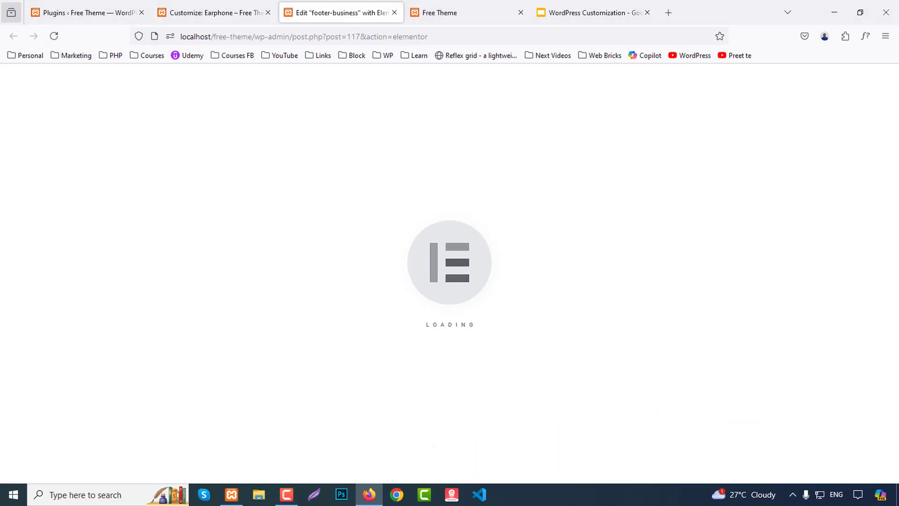
middle_click(352, 5)
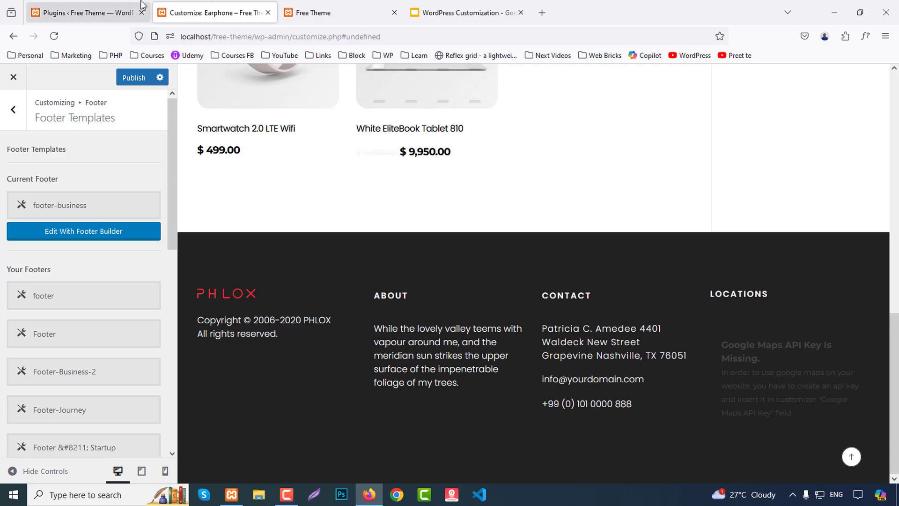
- Open the Footer Templates Settings and enable Show Privacy Policy
left_click(15, 107)
left_click(46, 187)
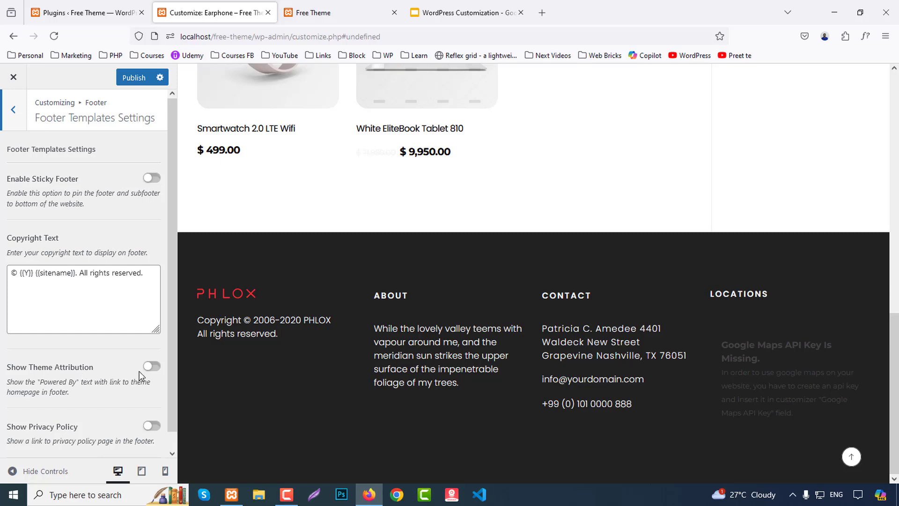
left_click(151, 425)
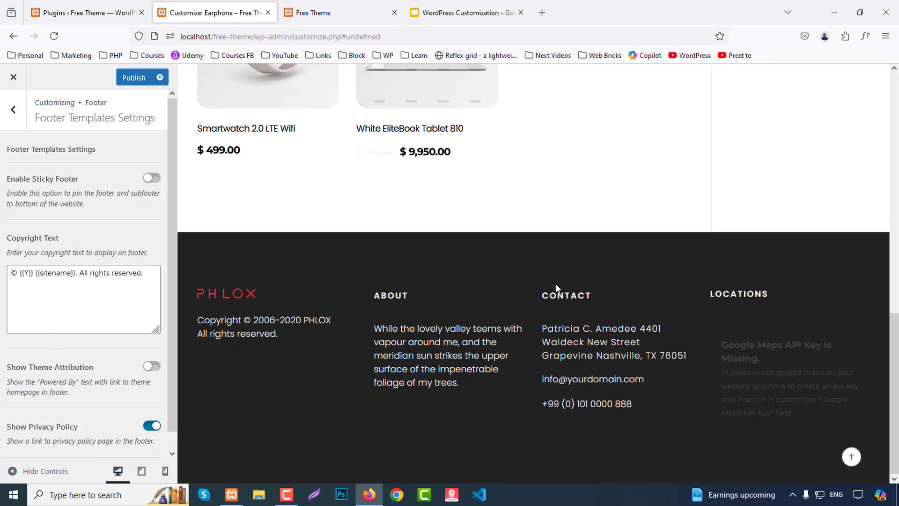
- Open the Go to Top Button options in the Extras section and disable Display Go to top button
left_click(10, 118)
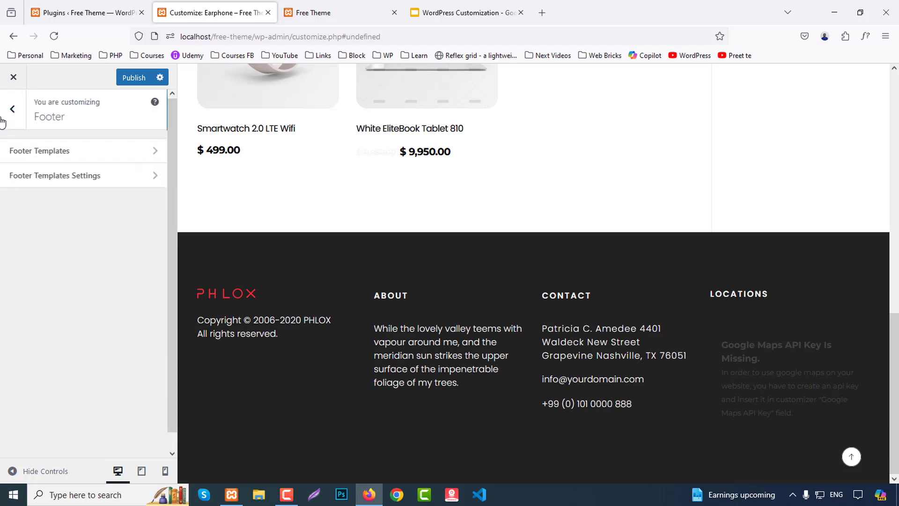
left_click(12, 121)
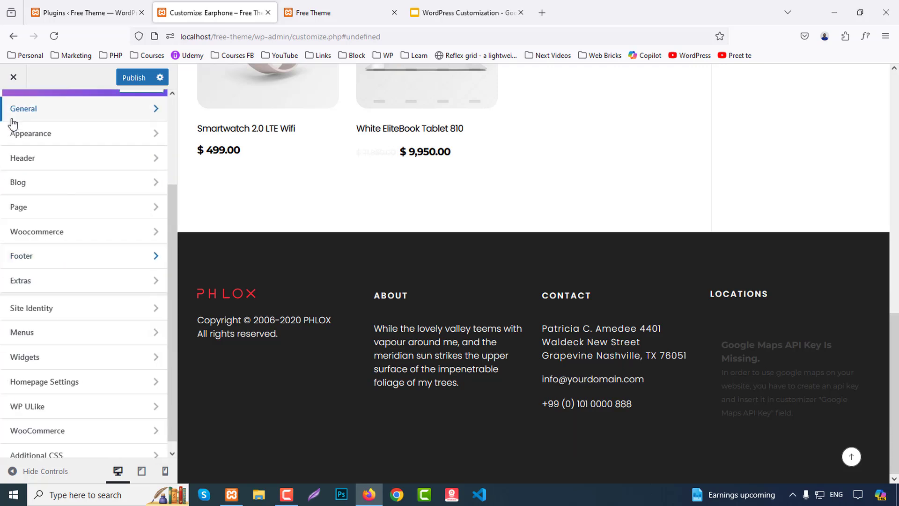
left_click(35, 280)
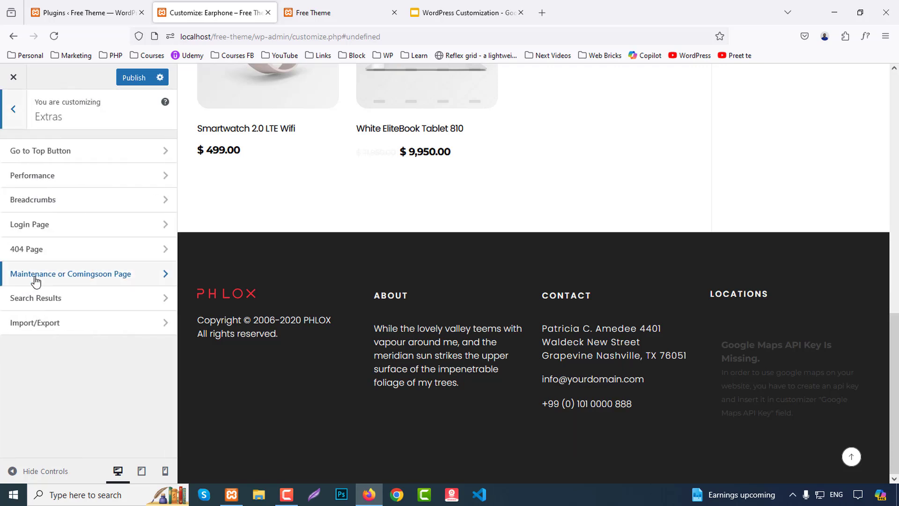
left_click(40, 152)
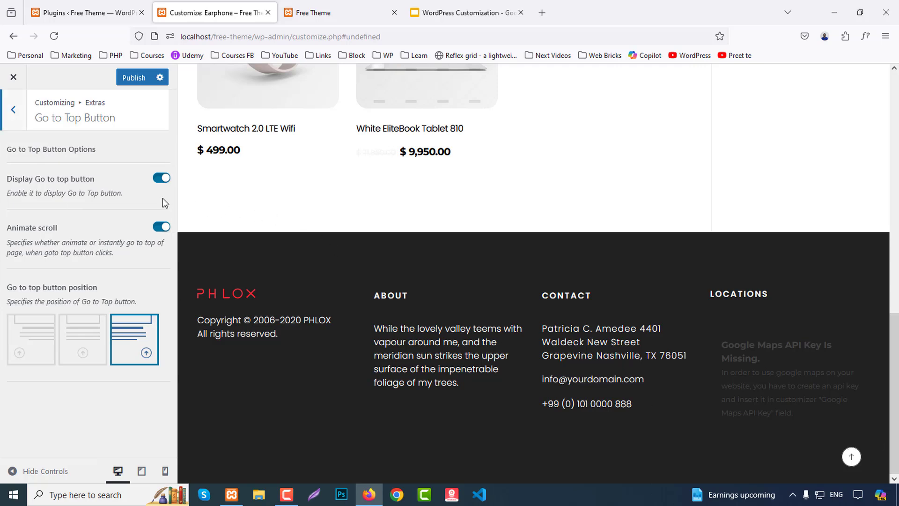
left_click(162, 181)
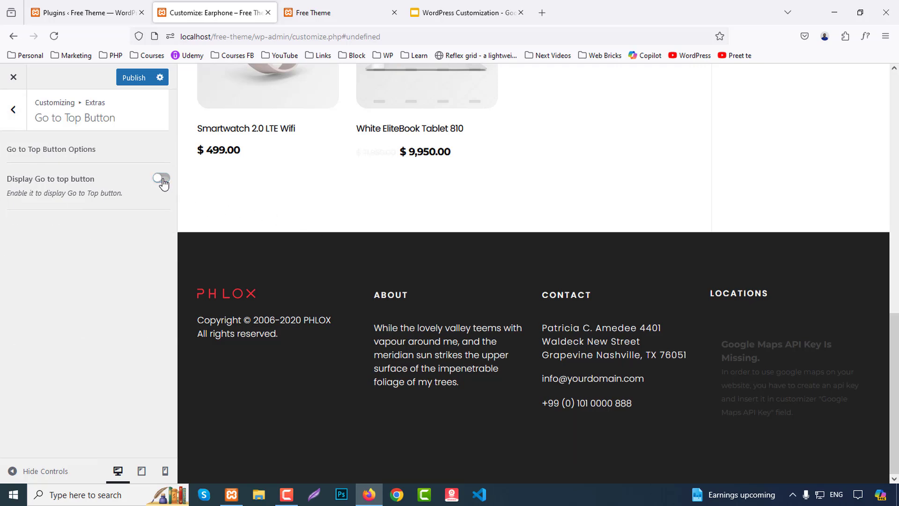
- Enable Display Go to top button and toggle its Animate scroll option off and back on
left_click(162, 180)
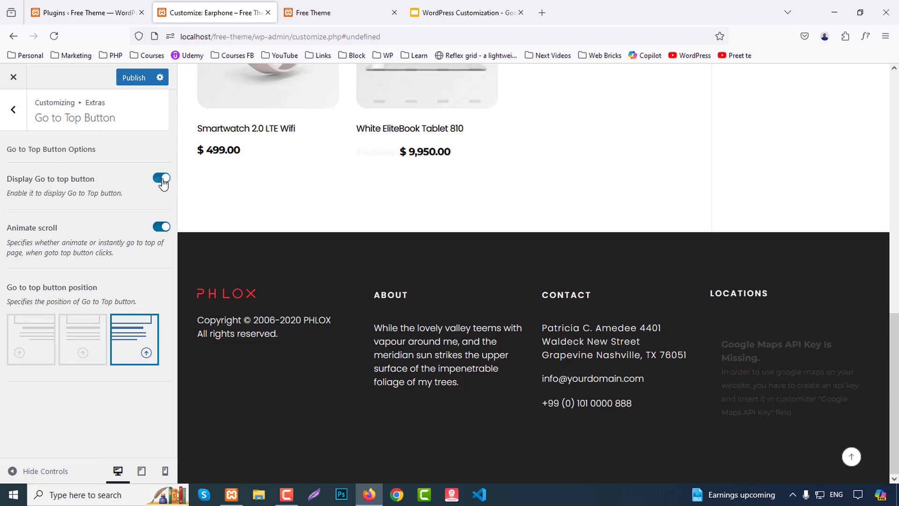
left_click(165, 227)
left_click(164, 228)
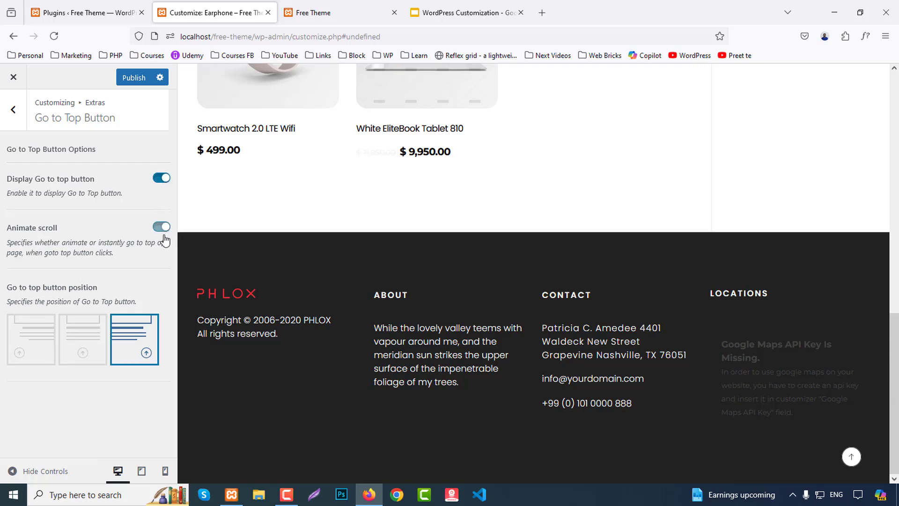
- Try the center and left positions for the Go to Top button and return it to Right
left_click(89, 361)
left_click(24, 349)
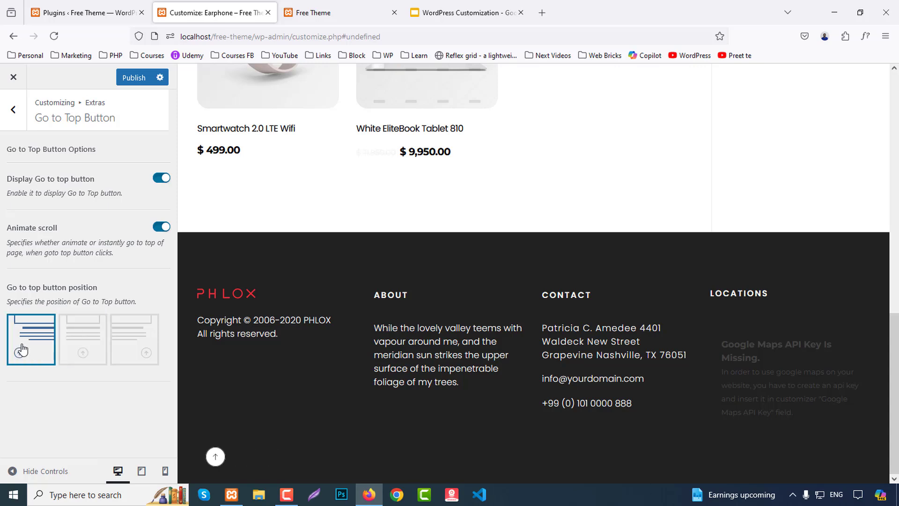
left_click(124, 348)
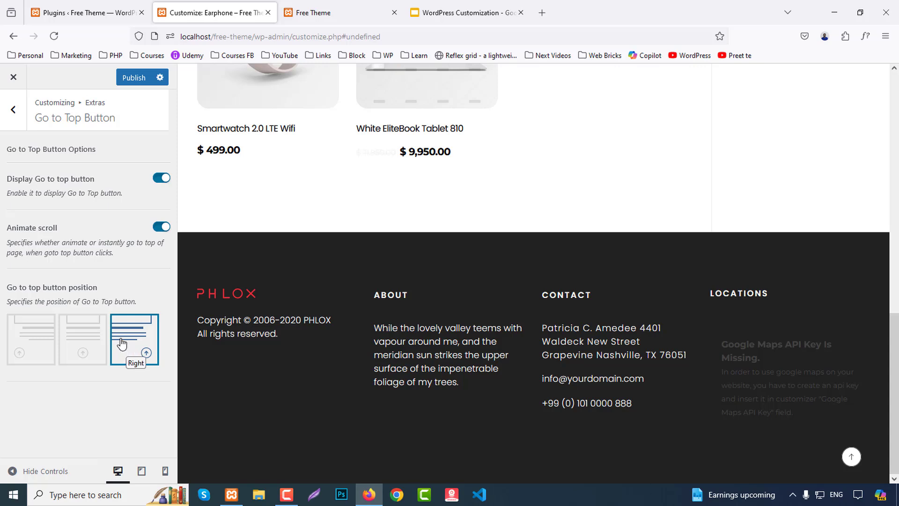
- Open the Performance options in the Extras section and turn on Enable image preload preview
left_click(13, 109)
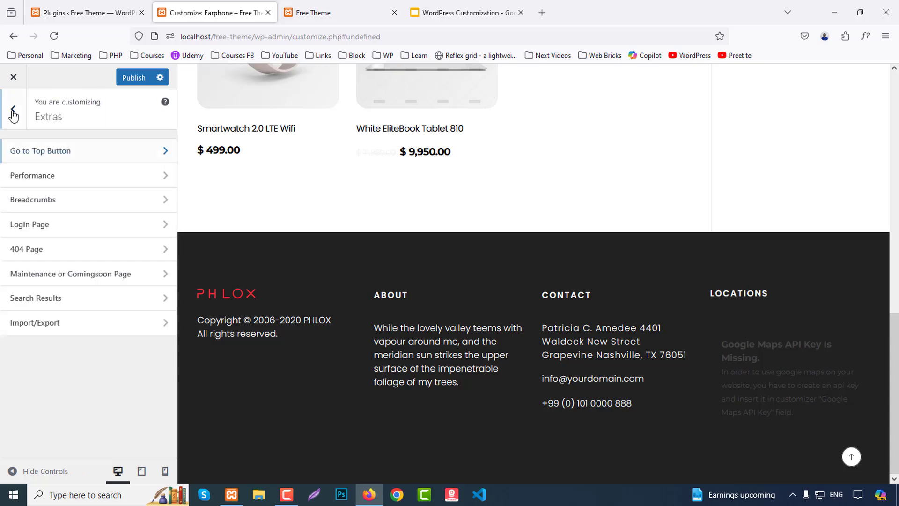
left_click(38, 180)
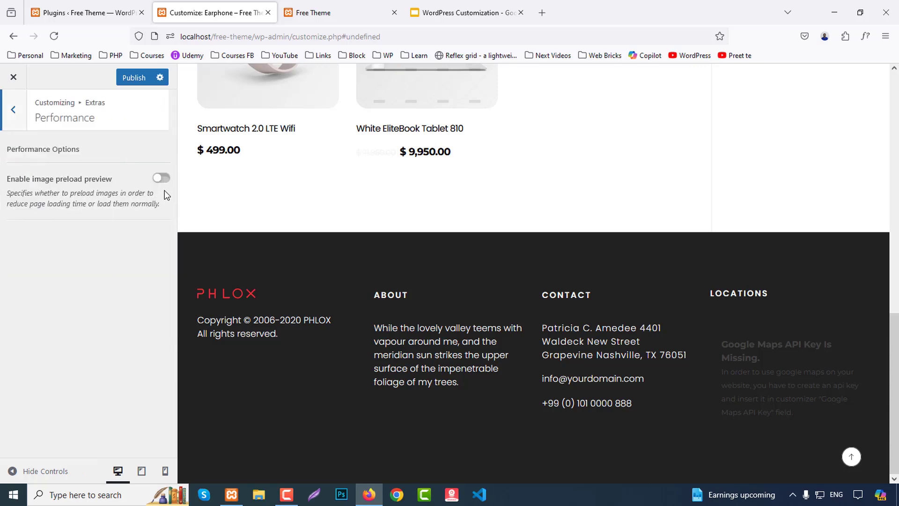
left_click(163, 184)
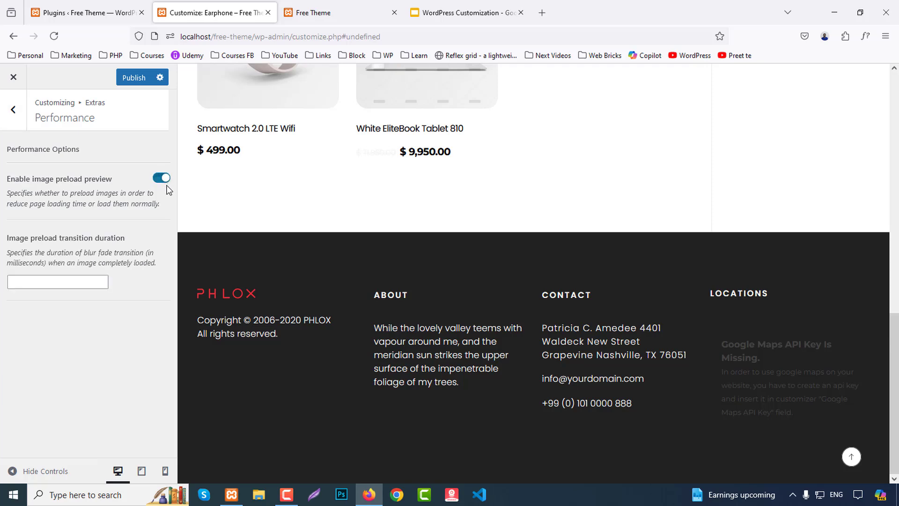
- View the Breadcrumbs general options in the Extras section and return to the Extras list
left_click(13, 111)
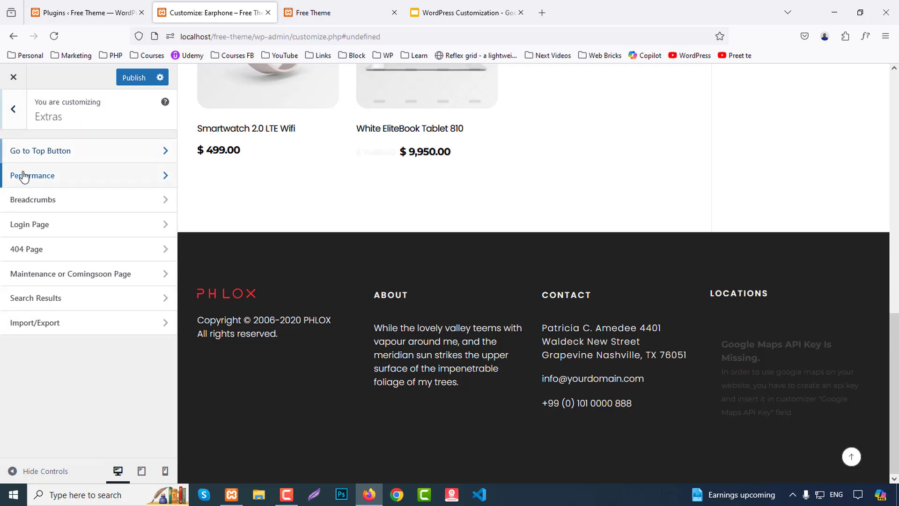
left_click(34, 199)
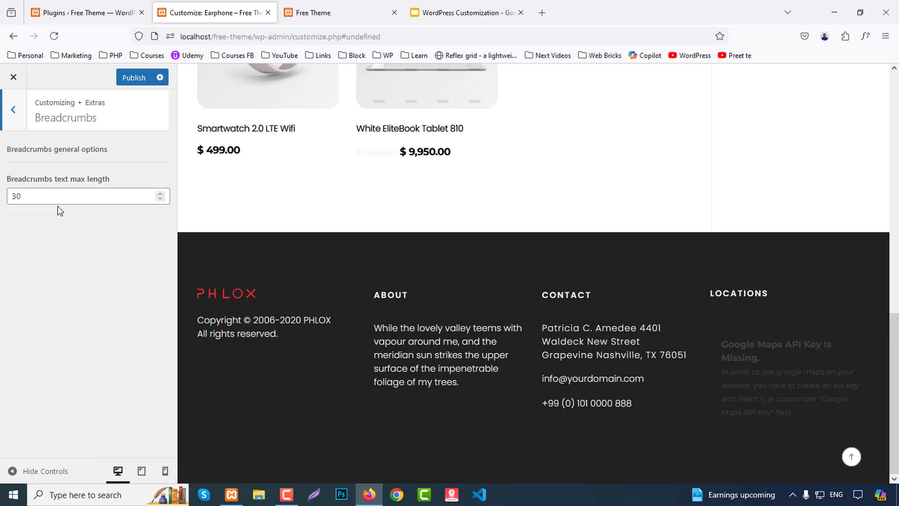
left_click(12, 113)
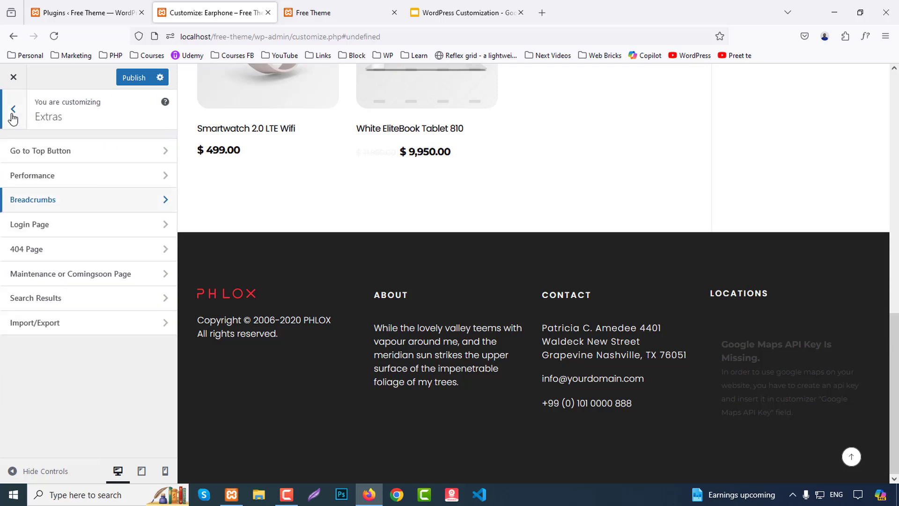
- Set the Login Page skin to Clean white and review the remaining login page options
left_click(40, 225)
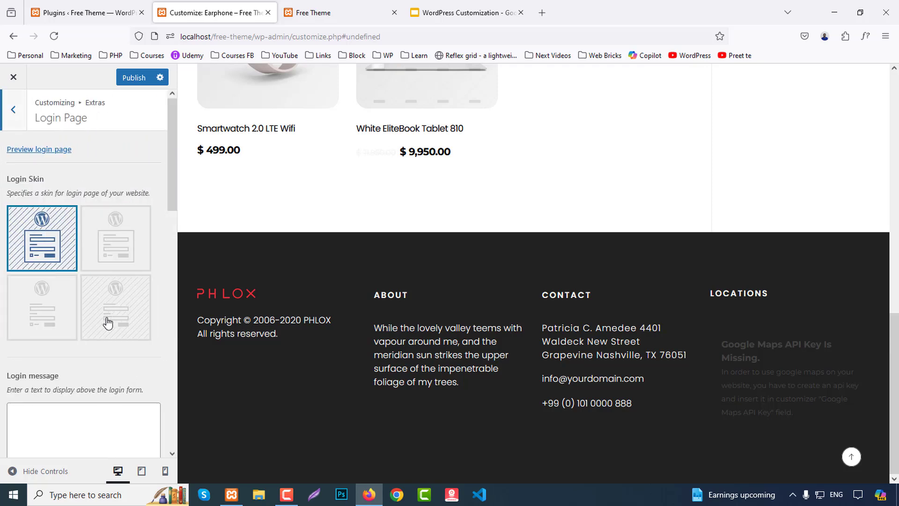
left_click(108, 240)
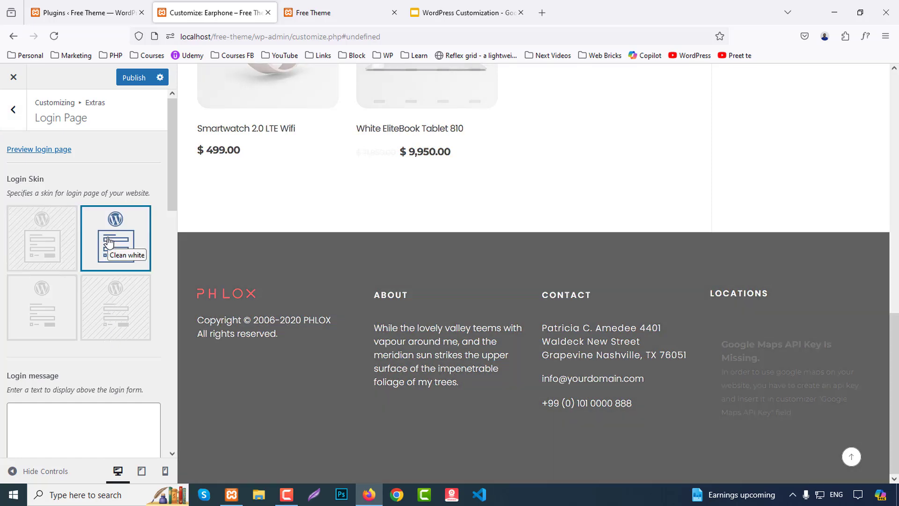
scroll(85, 305, "down", 2)
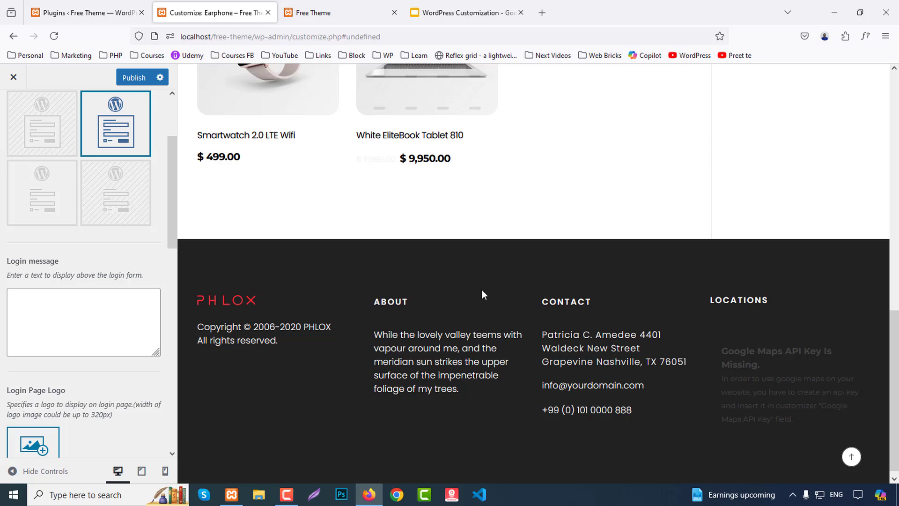
scroll(8, 378, "down", 3)
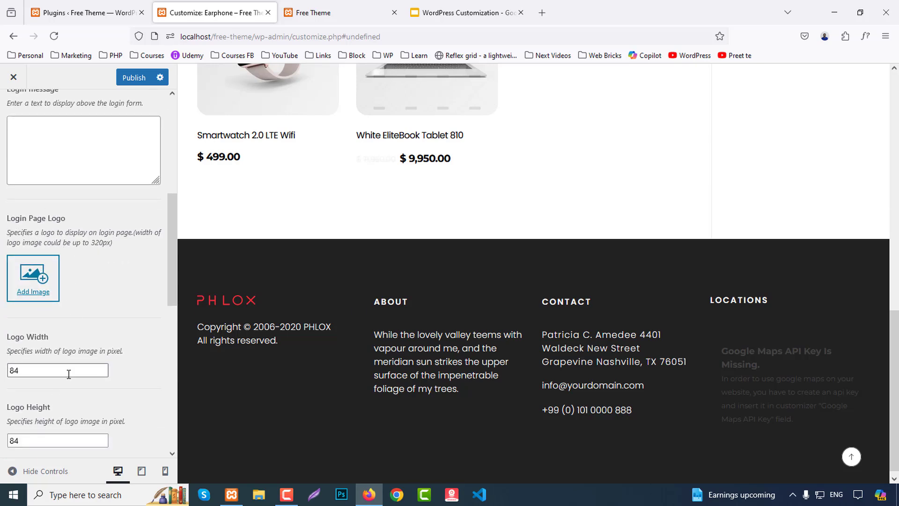
scroll(69, 373, "down", 5)
scroll(69, 373, "down", 3)
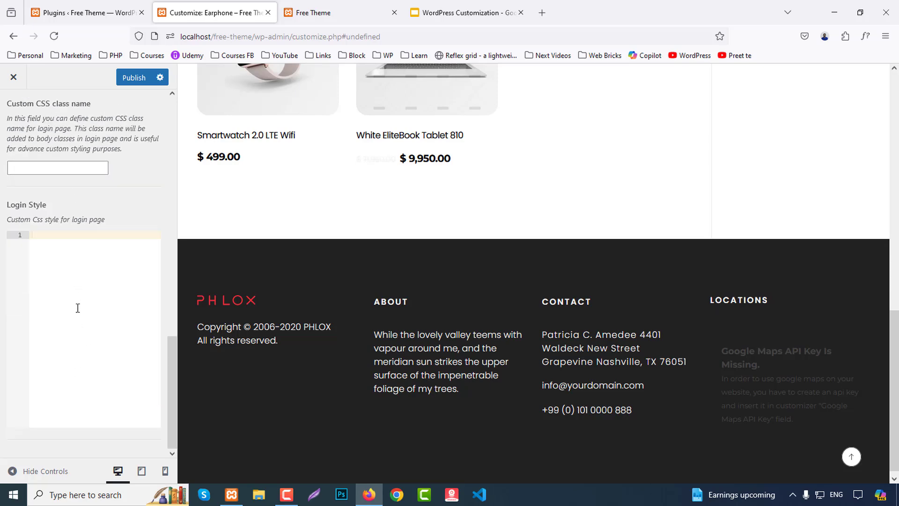
scroll(77, 308, "up", 8)
left_click(12, 117)
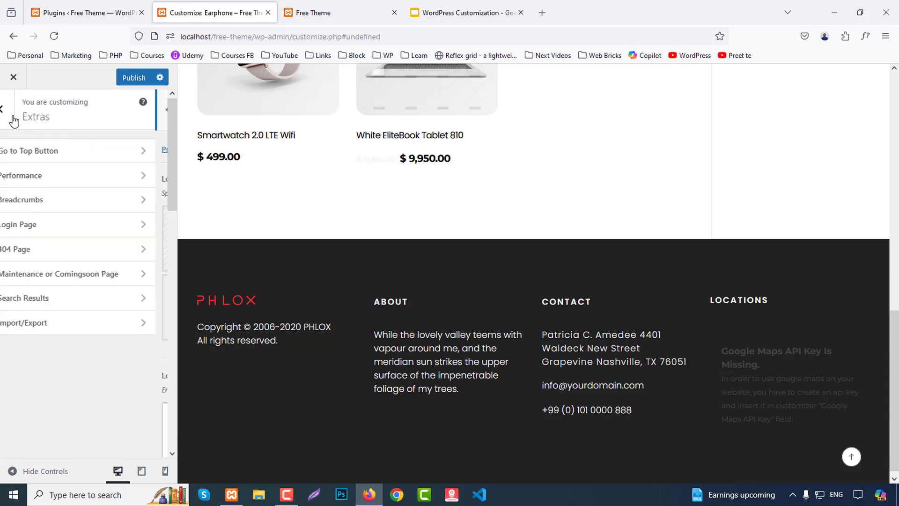
- Open the 404 Page options and view the pages that can be displayed on 404
left_click(55, 258)
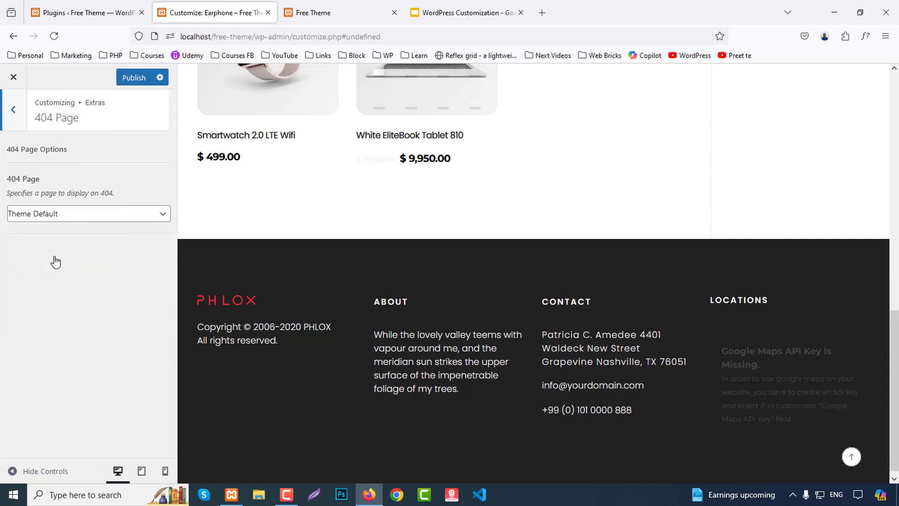
left_click(62, 216)
left_click(62, 216)
left_click(62, 216)
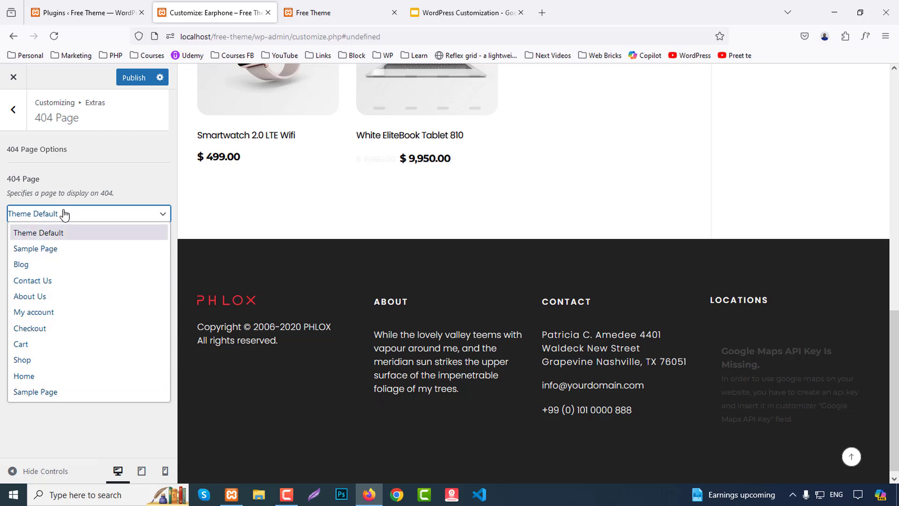
left_click(21, 110)
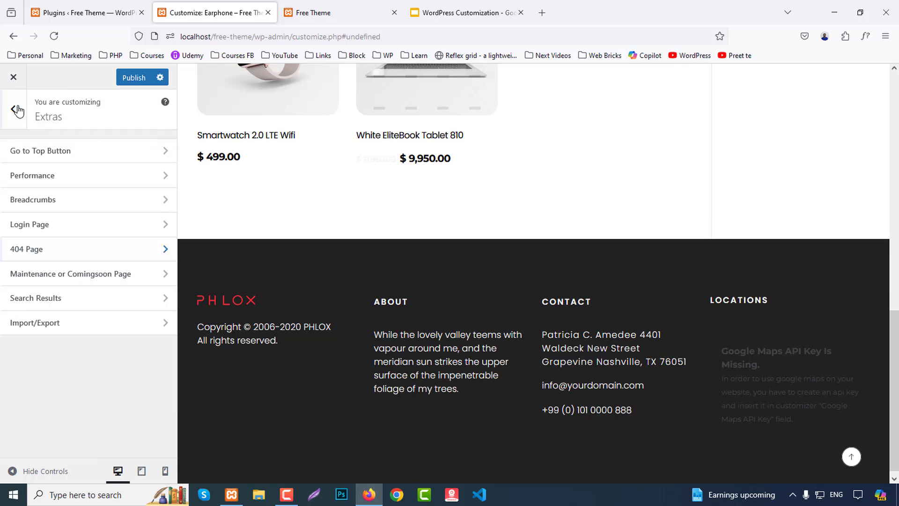
- Try enabling Maintenance or Comingsoon Mode in the Extras section and switch it back off
left_click(69, 276)
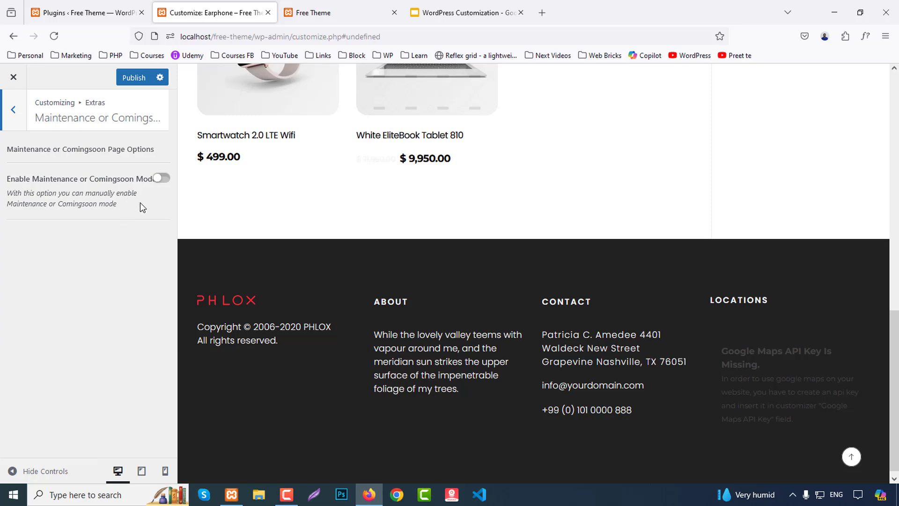
left_click(165, 179)
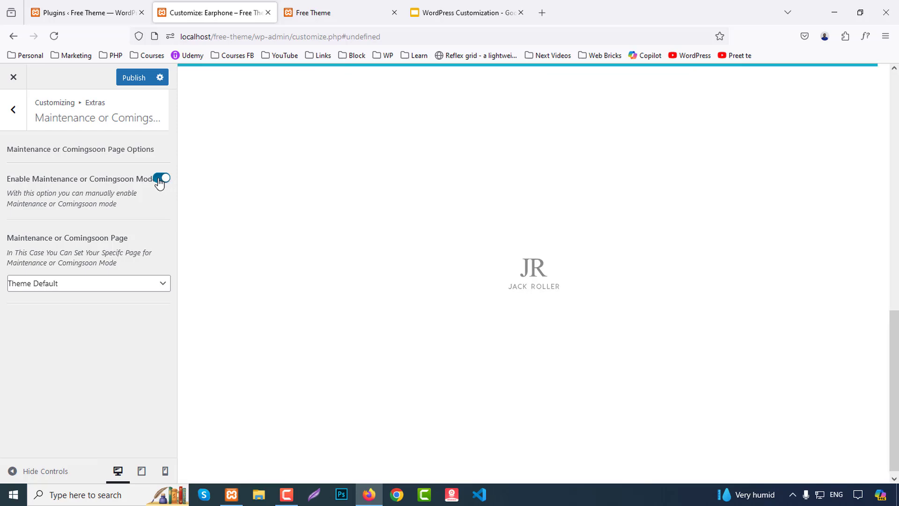
left_click(159, 182)
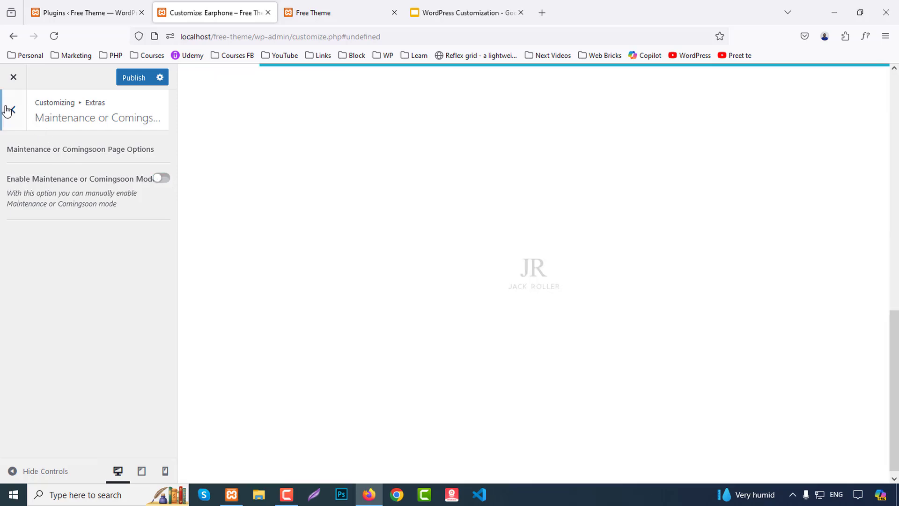
left_click(12, 110)
- Open the Search Results options and view the post types that can be excluded from search results
left_click(40, 304)
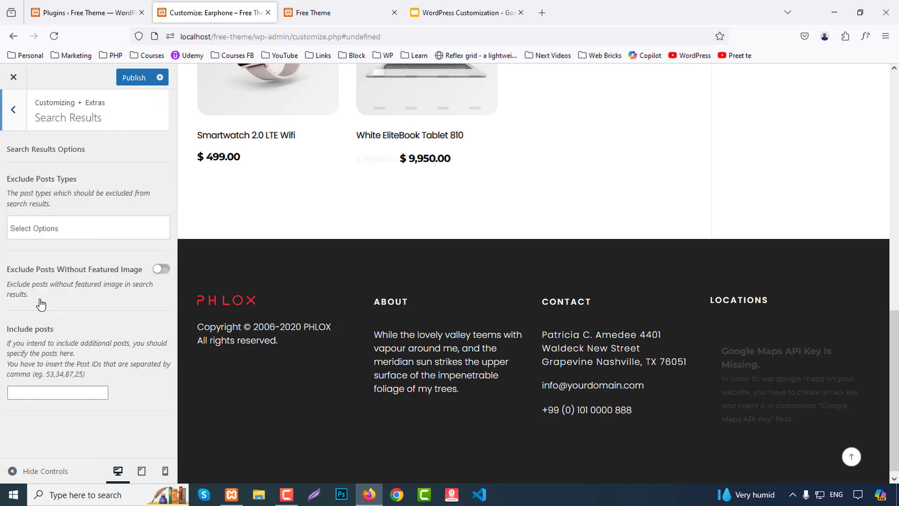
left_click(42, 228)
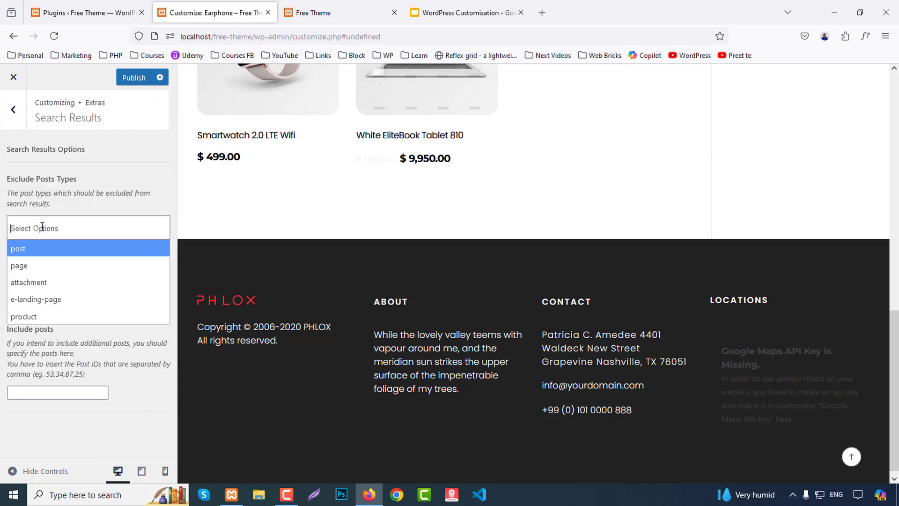
left_click(106, 207)
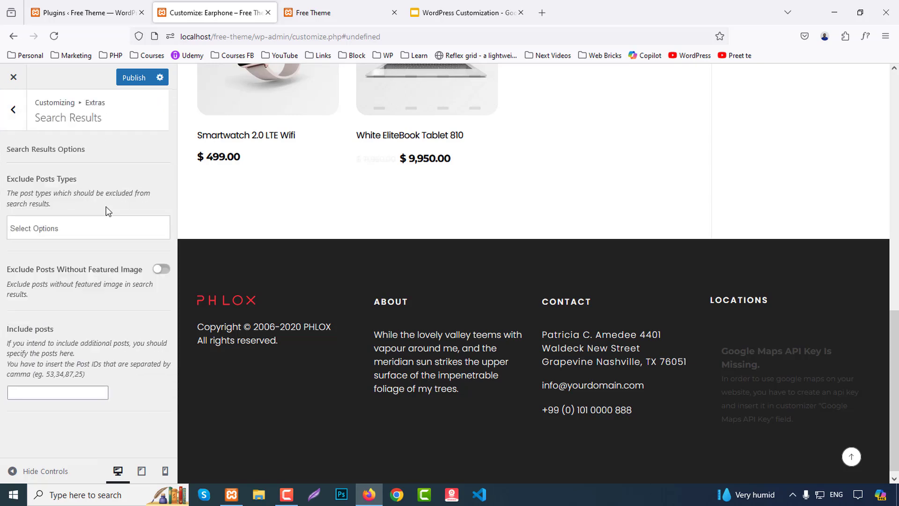
left_click(13, 113)
- View the theme's Import/Export options and return to the main Customizer list
left_click(40, 323)
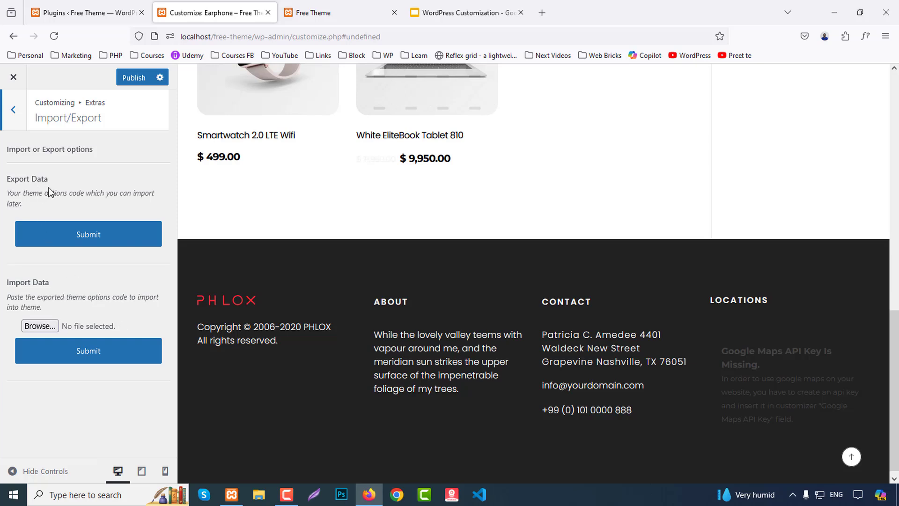
left_click(18, 110)
left_click(18, 112)
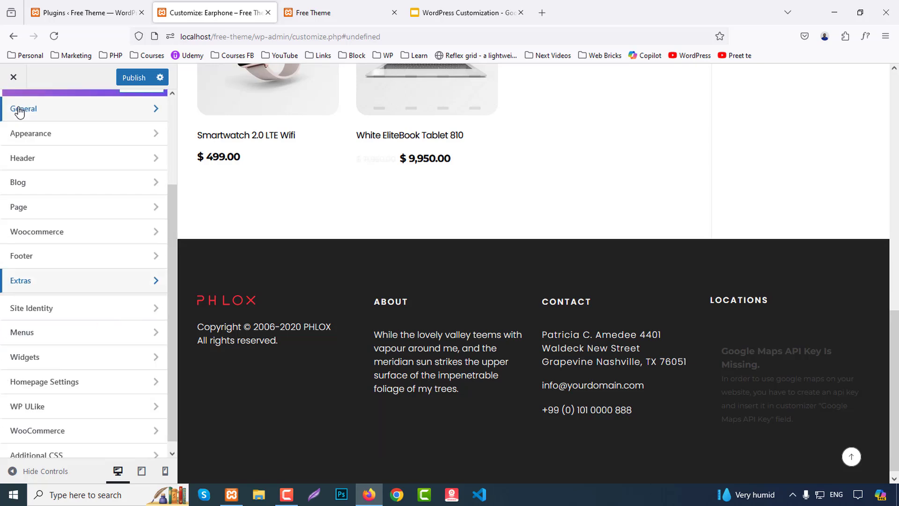
- Review the Site Identity settings for the logos, site title, tagline, logo size and site icon
left_click(92, 300)
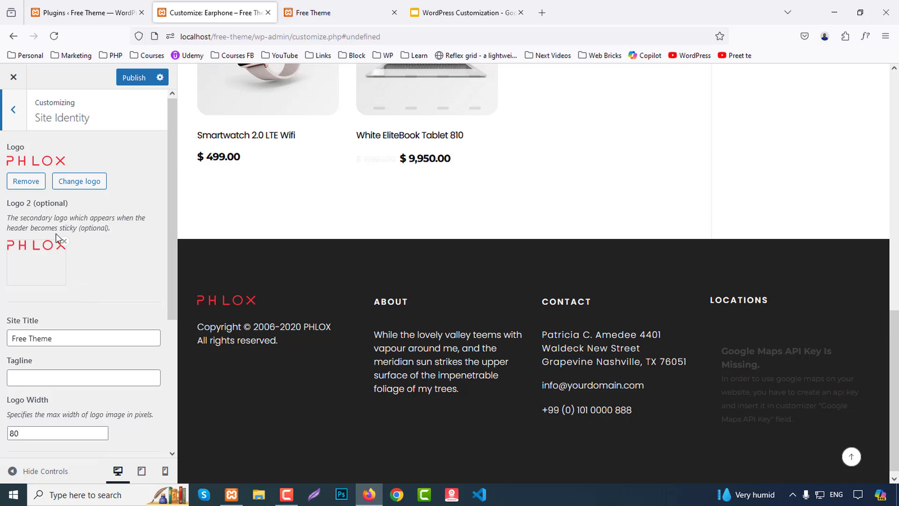
scroll(84, 228, "down", 3)
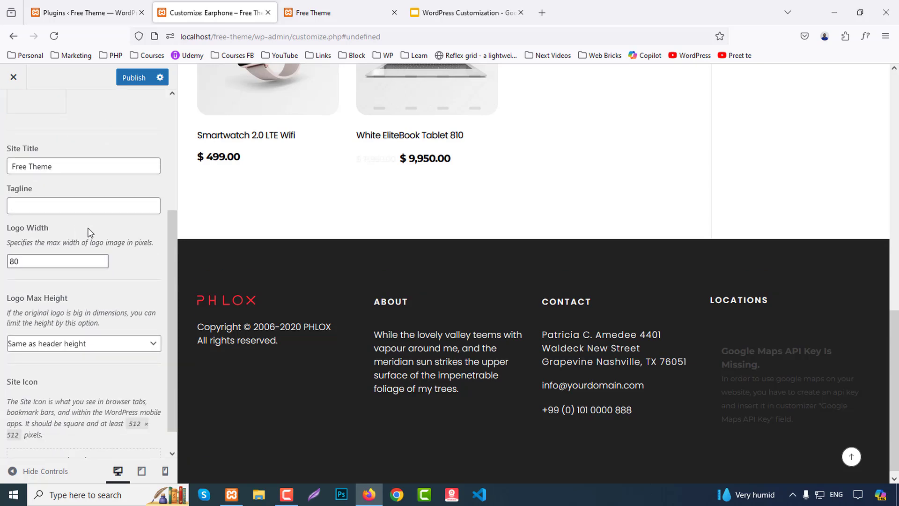
scroll(90, 305, "down", 1)
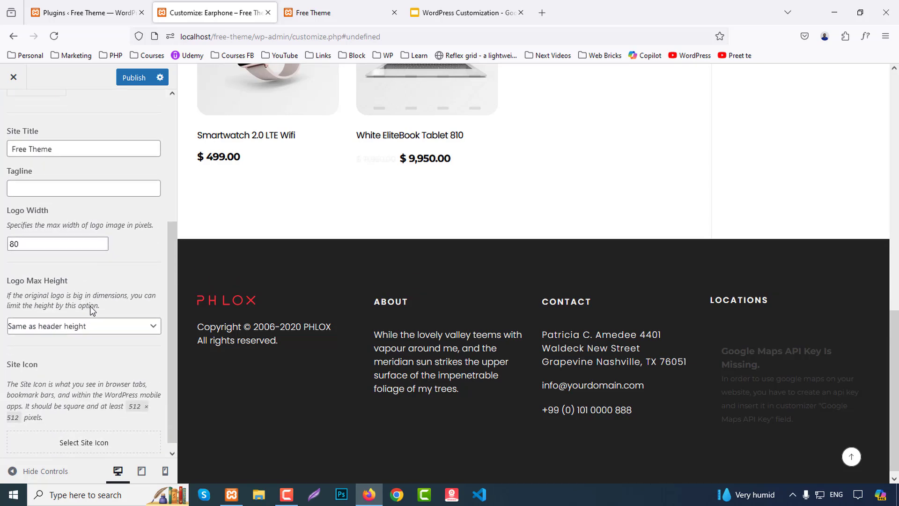
scroll(90, 305, "up", 8)
left_click(17, 113)
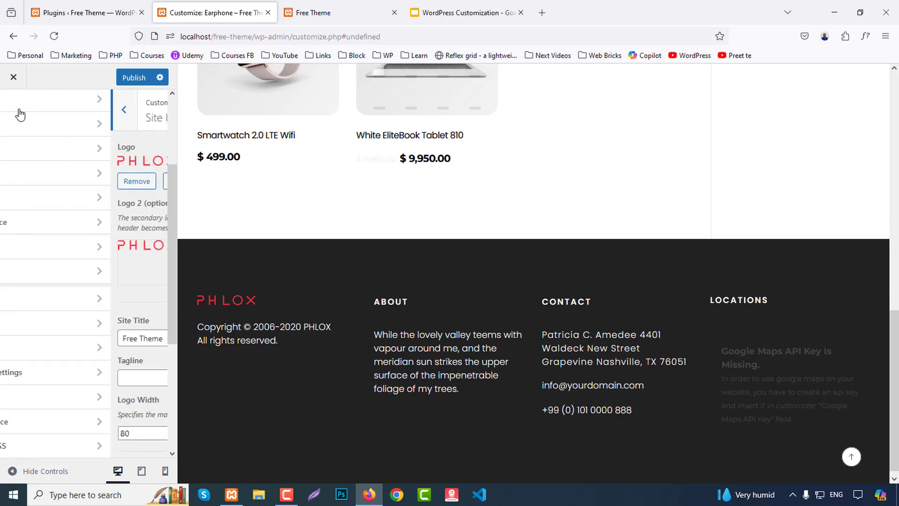
- View the Menus section and the Global Primary Widget Area under Widgets, returning to the main Customizer list
left_click(38, 323)
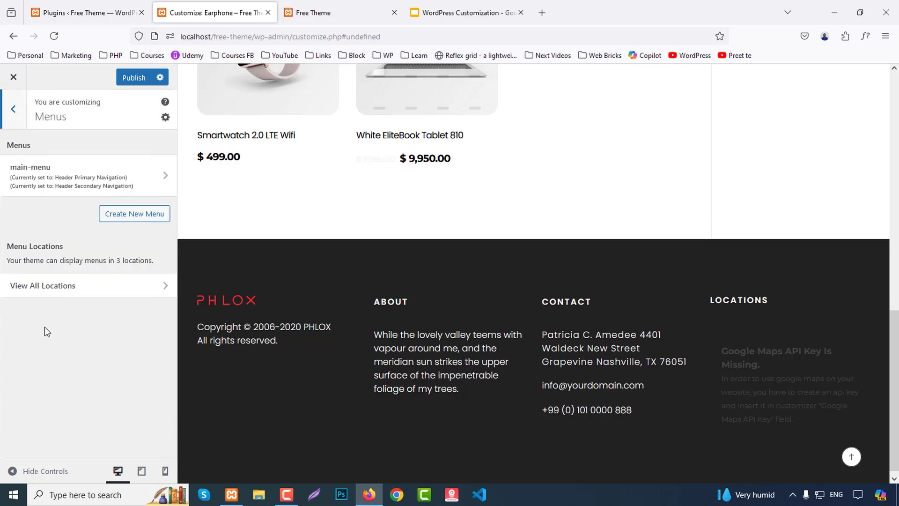
left_click(10, 108)
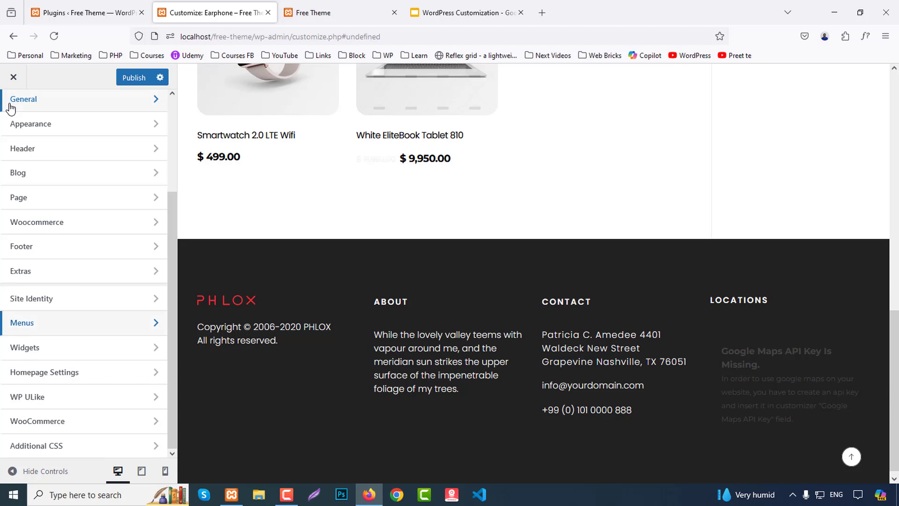
left_click(60, 347)
left_click(55, 230)
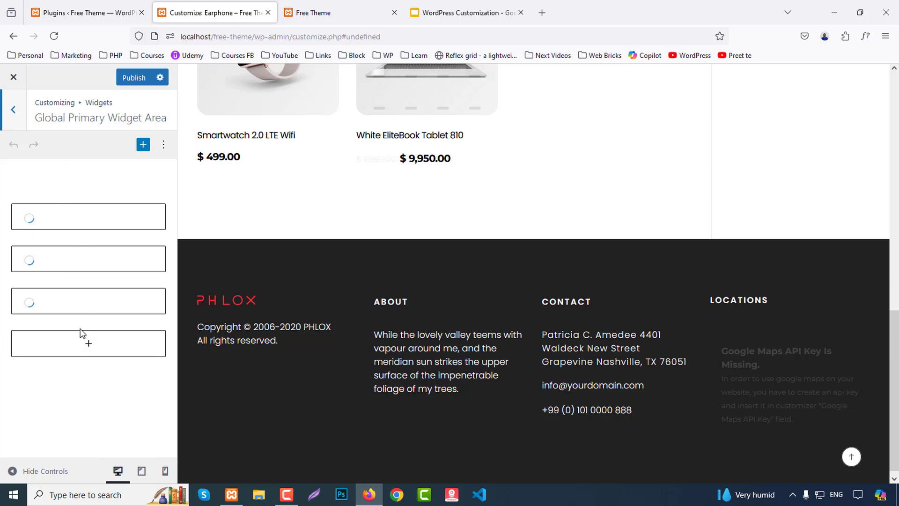
left_click(14, 111)
left_click(14, 112)
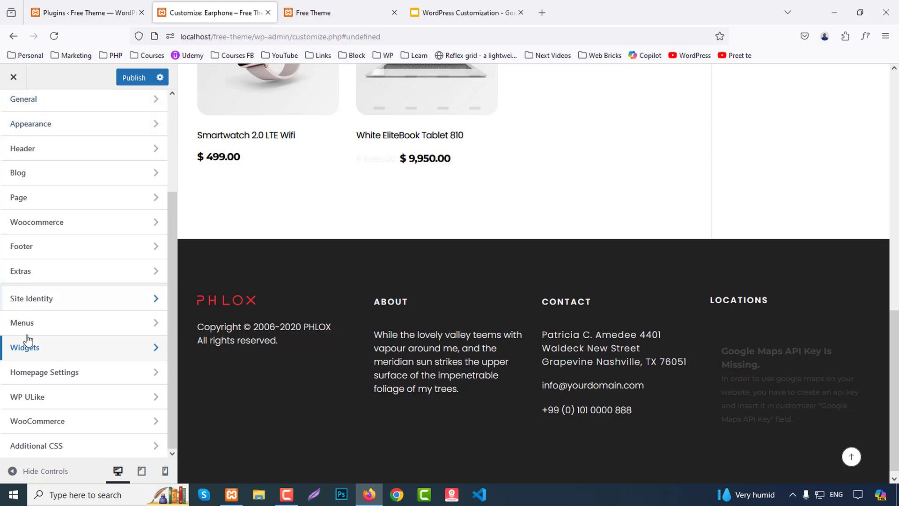
- View the Homepage Settings and the WP ULike Button Templates options, returning to the main Customizer list
left_click(56, 374)
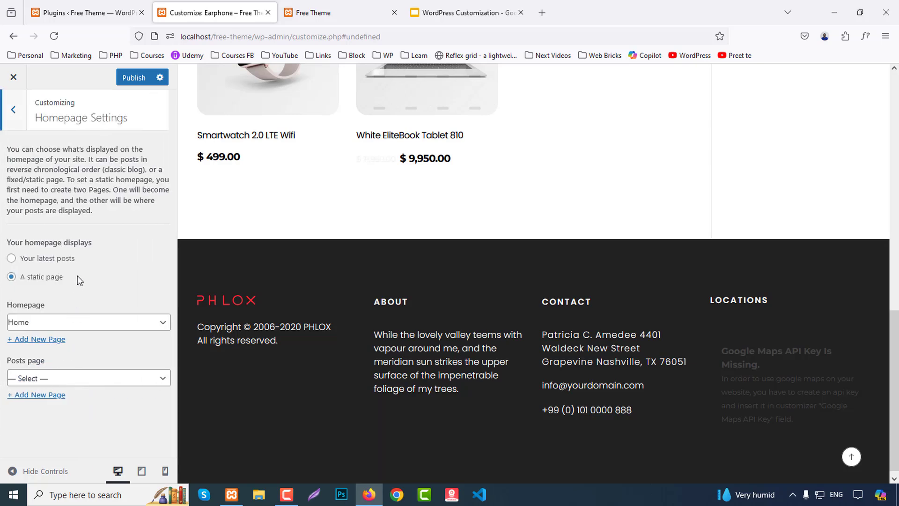
left_click(10, 111)
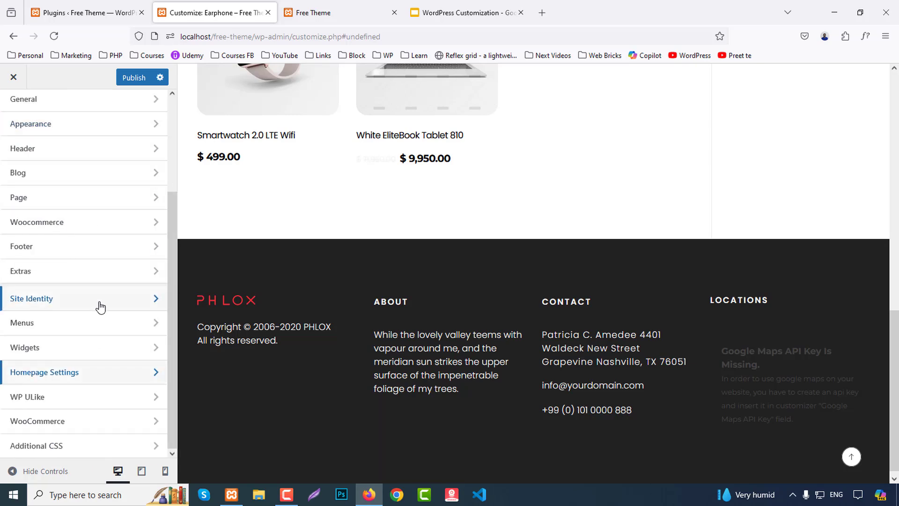
left_click(48, 397)
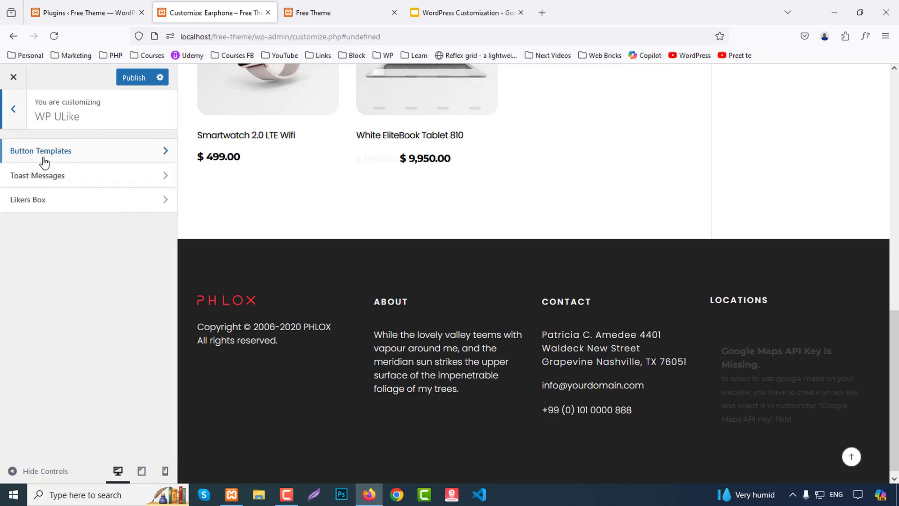
left_click(44, 158)
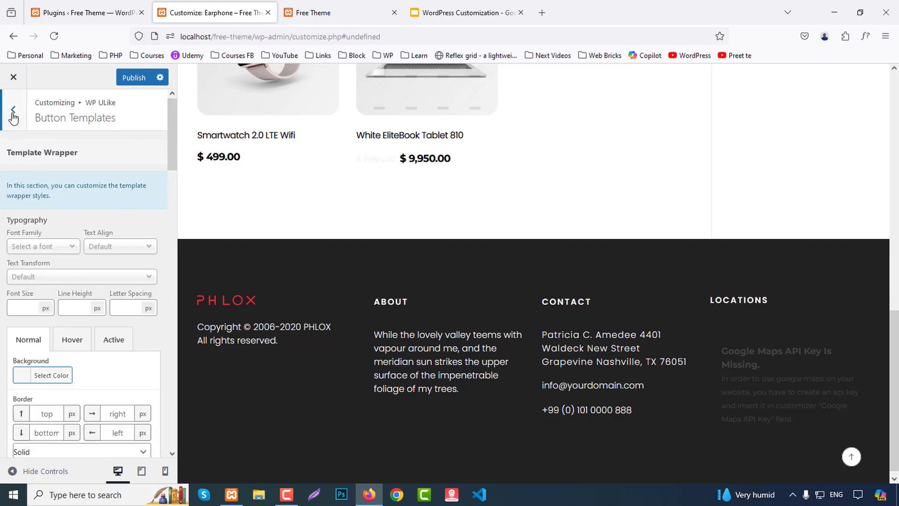
left_click(12, 113)
left_click(11, 111)
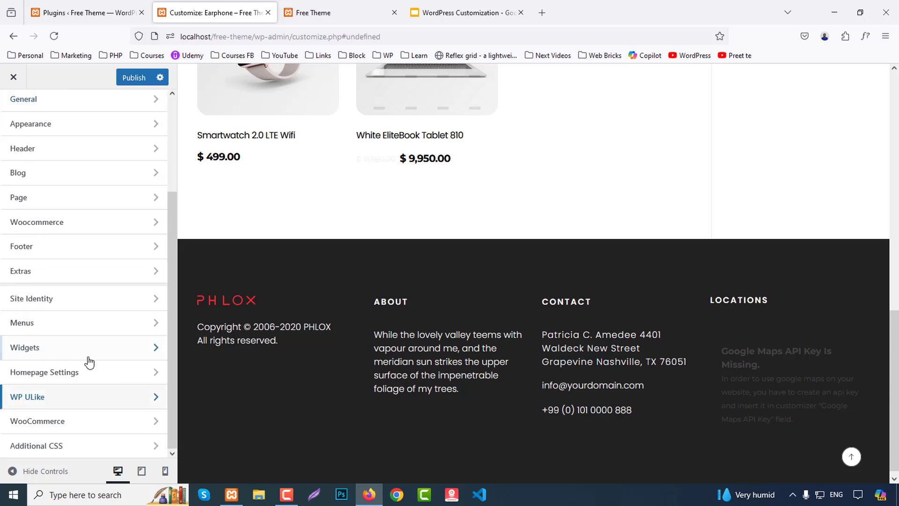
- Review the WooCommerce Store Notice, Product Catalog, Product Images and Checkout sections, returning to the main Customizer list
left_click(74, 422)
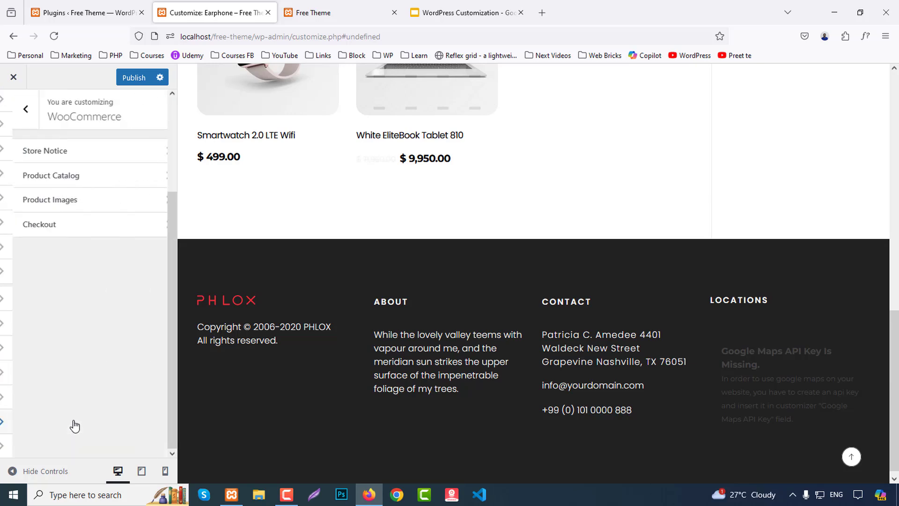
left_click(49, 152)
left_click_drag(117, 246, 13, 112)
left_click(13, 109)
left_click(59, 182)
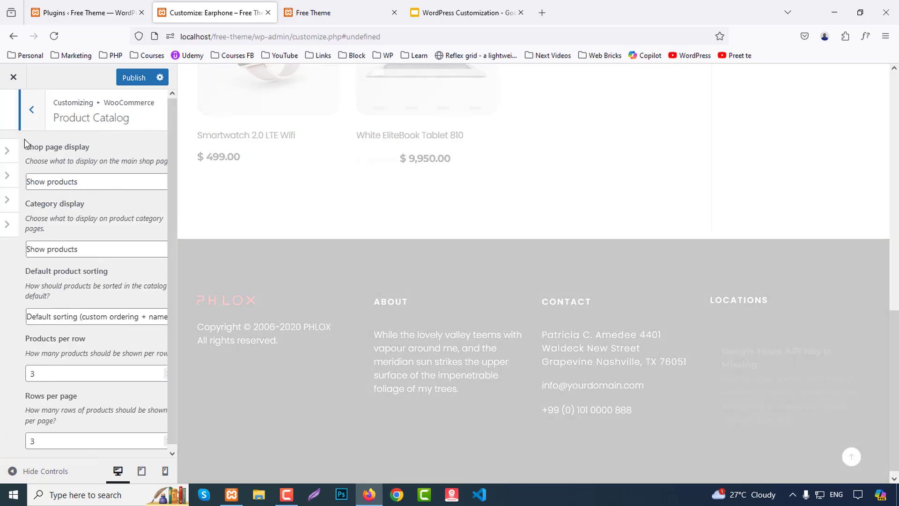
left_click(31, 110)
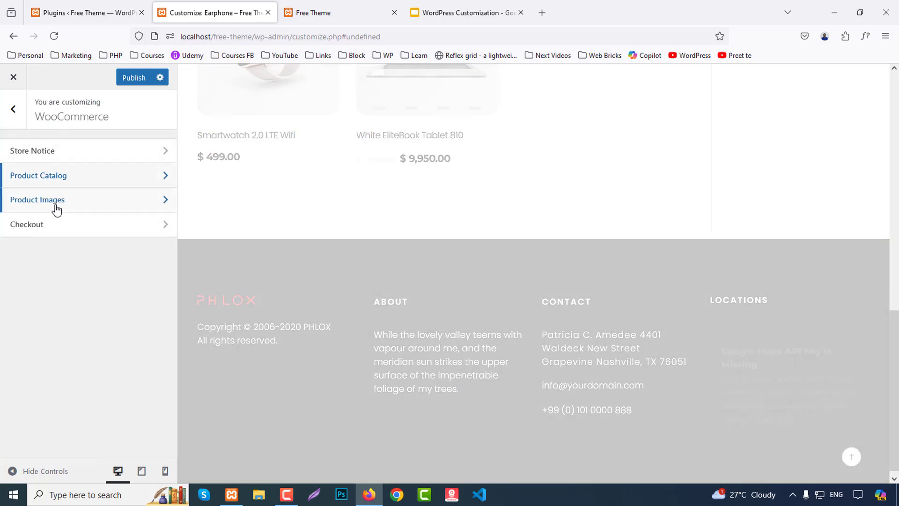
left_click(55, 206)
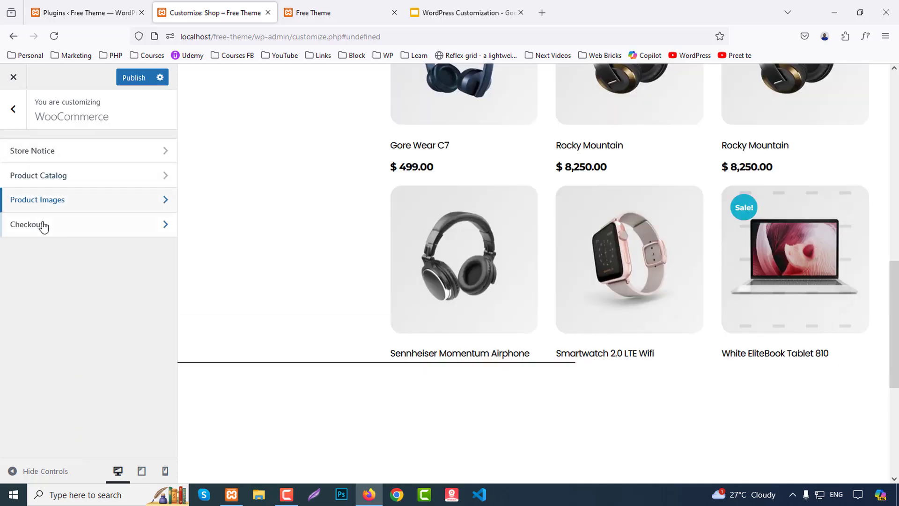
left_click(40, 224)
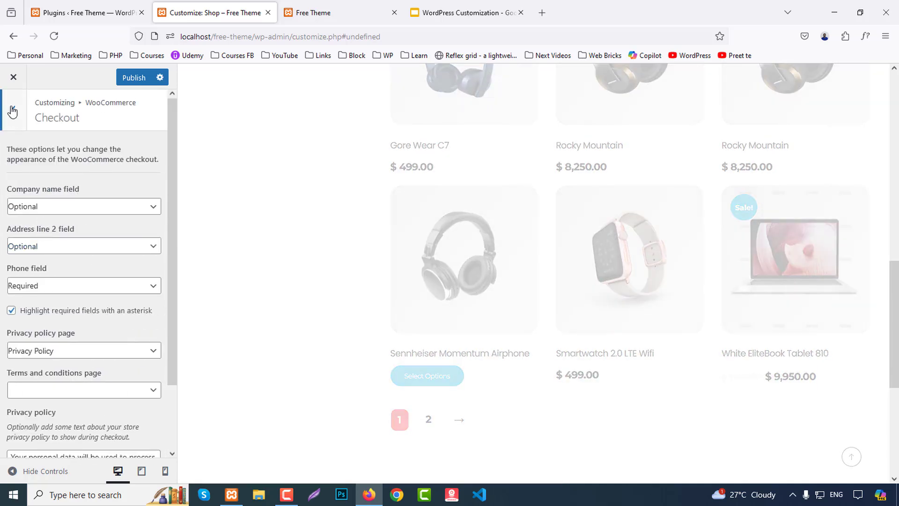
left_click(12, 111)
left_click(10, 110)
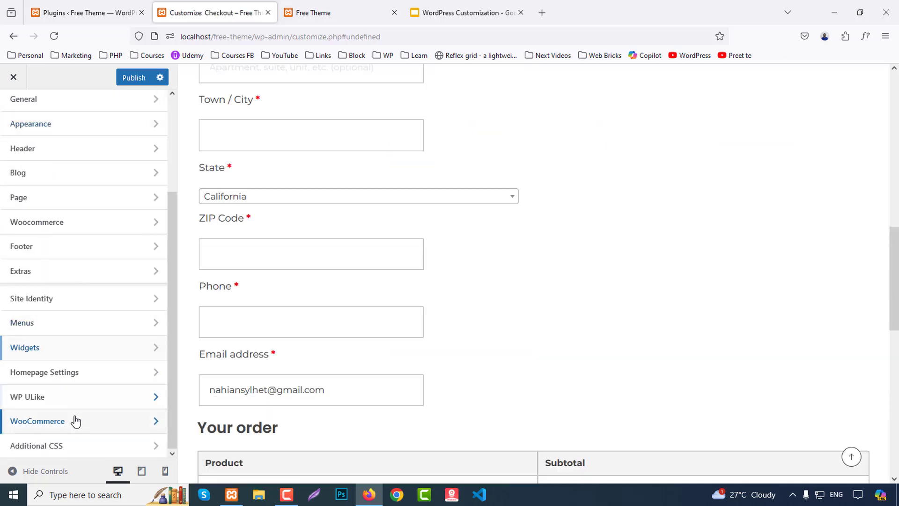
- View the Additional CSS code and return to the start of the main Customizer list
left_click(68, 445)
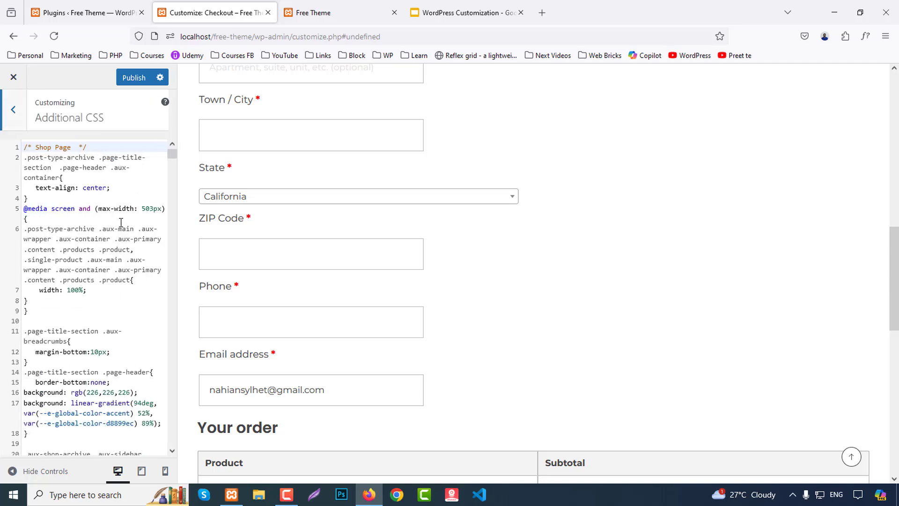
mouse_move(172, 155)
left_mouse_down()
mouse_move(166, 456)
mouse_move(171, 155)
left_mouse_up()
left_click(14, 110)
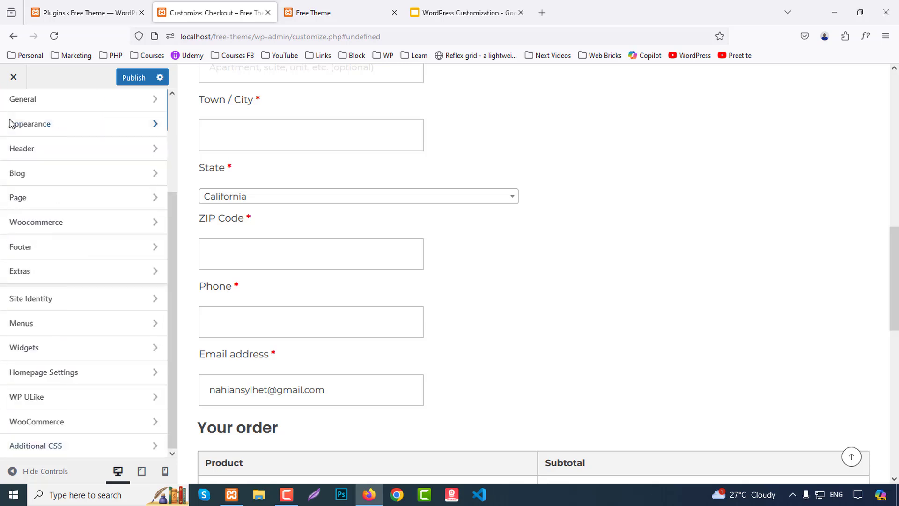
scroll(8, 150, "up", 3)
scroll(6, 202, "down", 3)
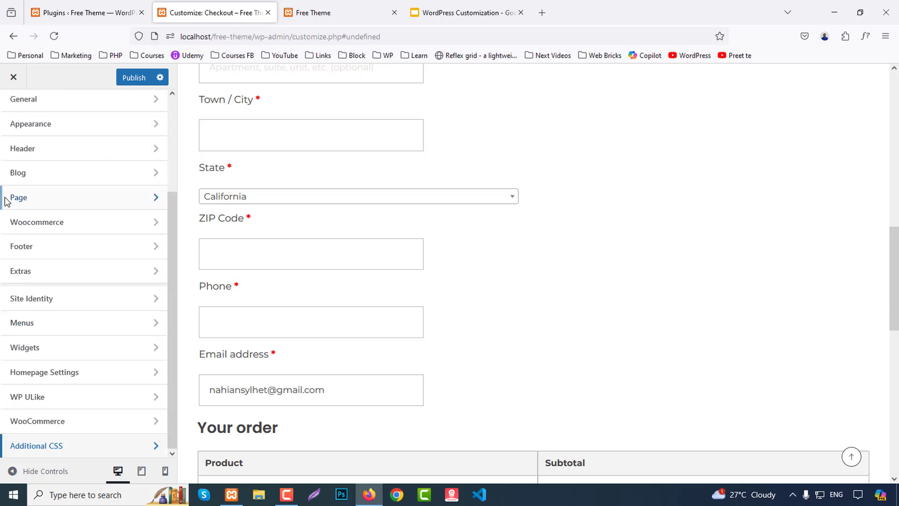
scroll(6, 202, "up", 3)
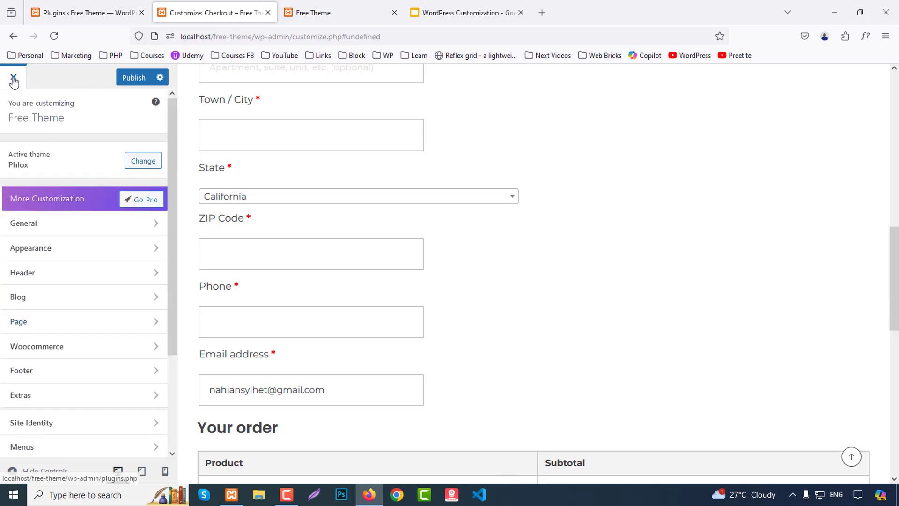
- Publish the Customizer changes and return to the WordPress dashboard
left_click(133, 78)
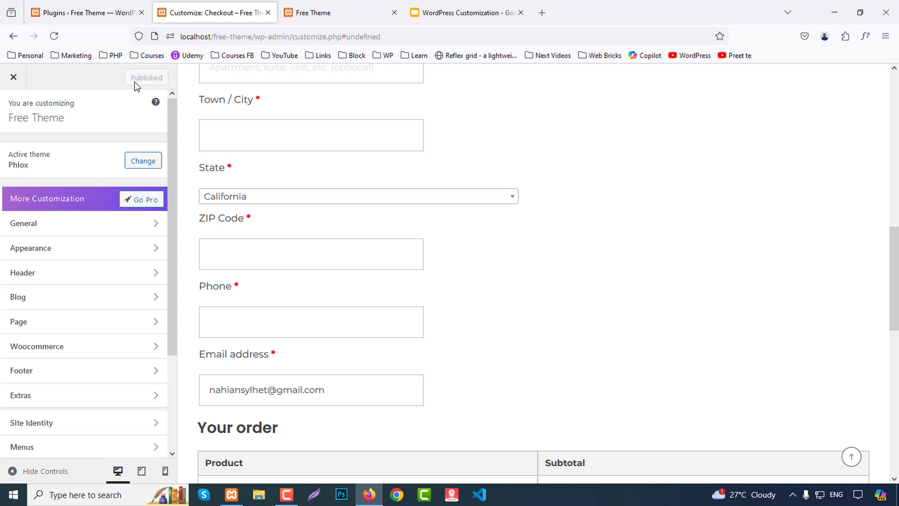
left_click(14, 77)
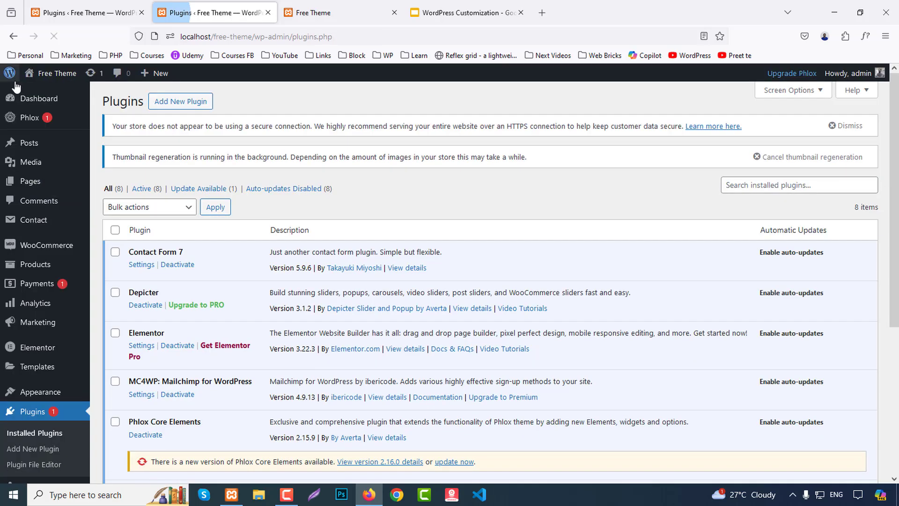
left_click(32, 101)
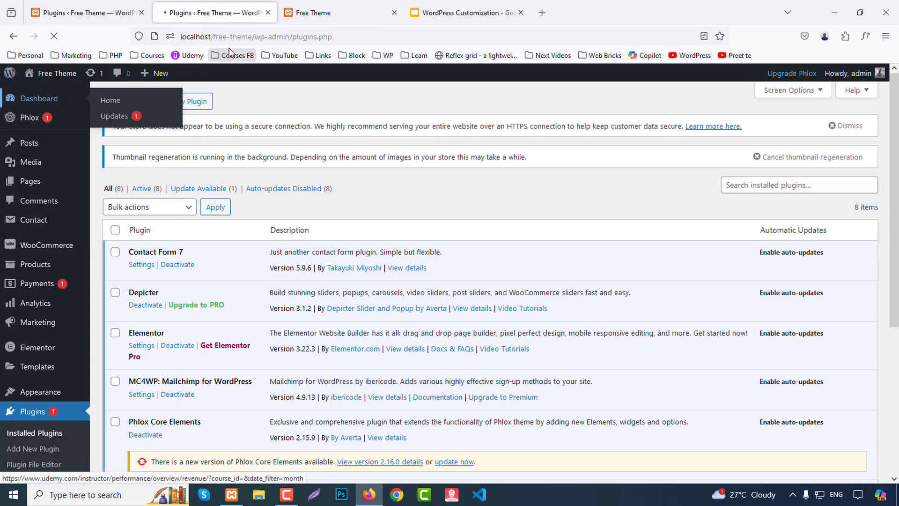
- View the live homepage, try its header logo link and go back to the homepage
left_click(304, 11)
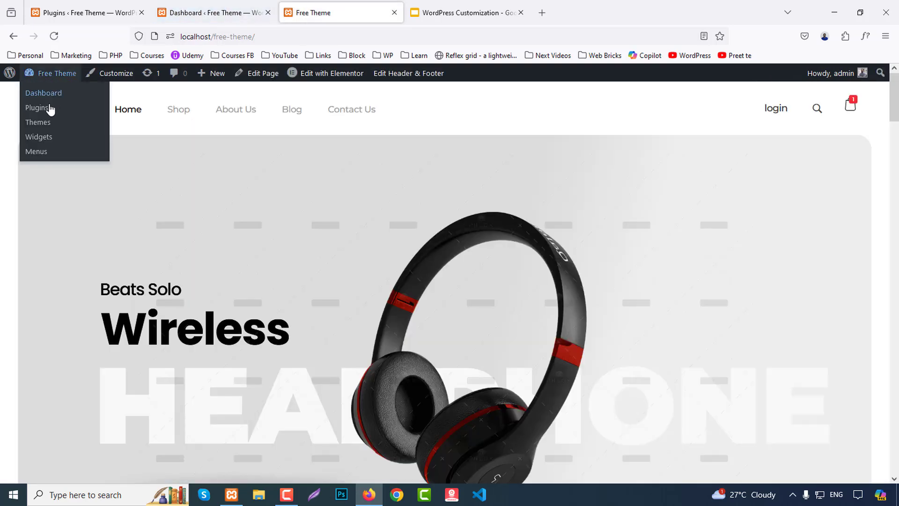
left_click(56, 111)
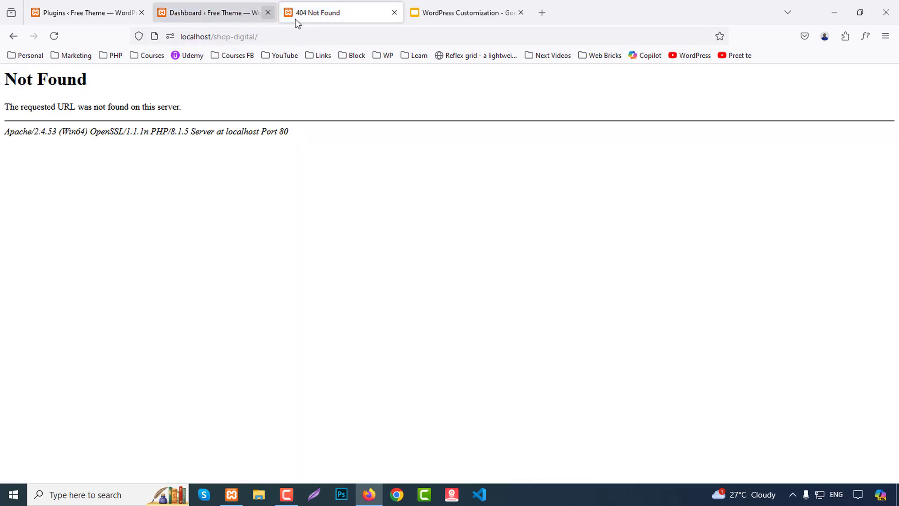
left_click(273, 37)
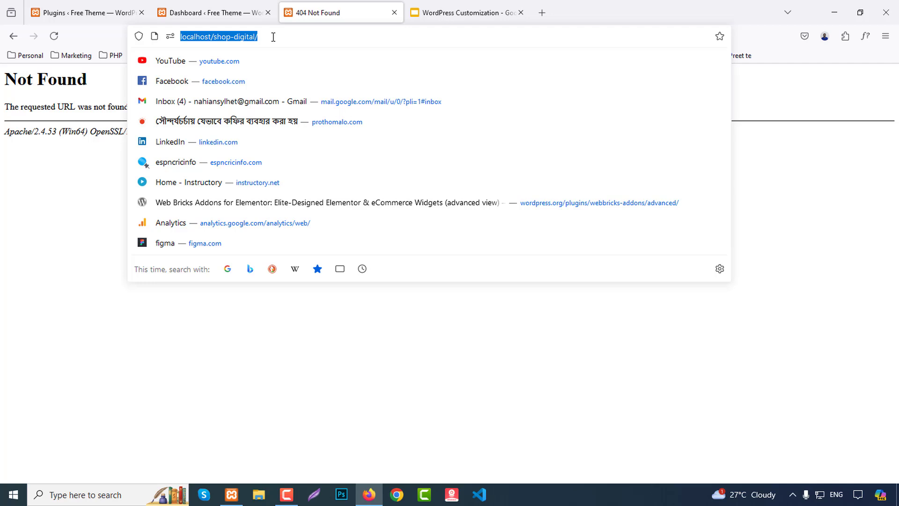
left_click(13, 36)
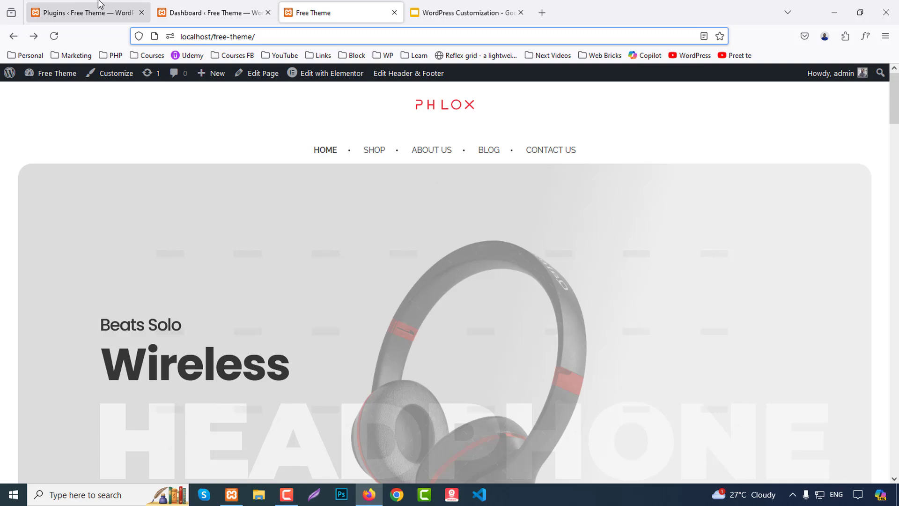
- Open the Home page from the site's Pages list with Elementor in a new browser tab
left_click(99, 4)
mouse_move(35, 182)
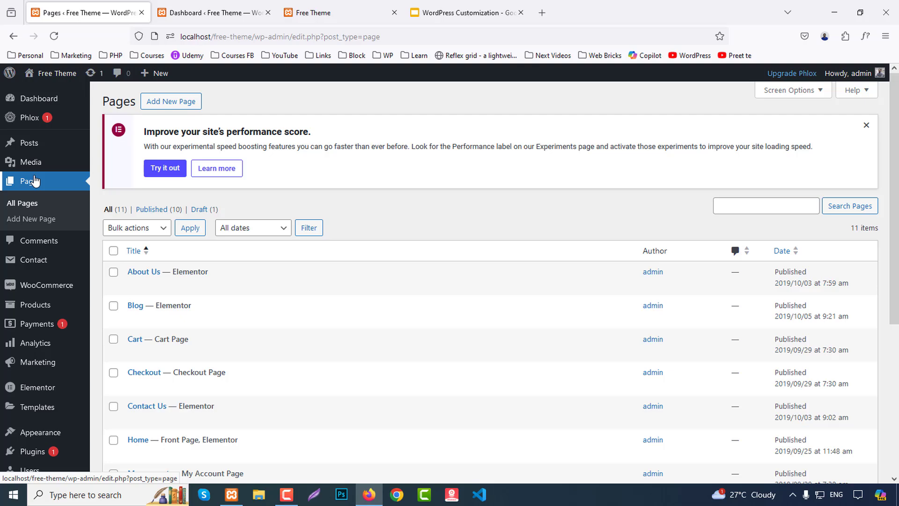
left_click(325, 11)
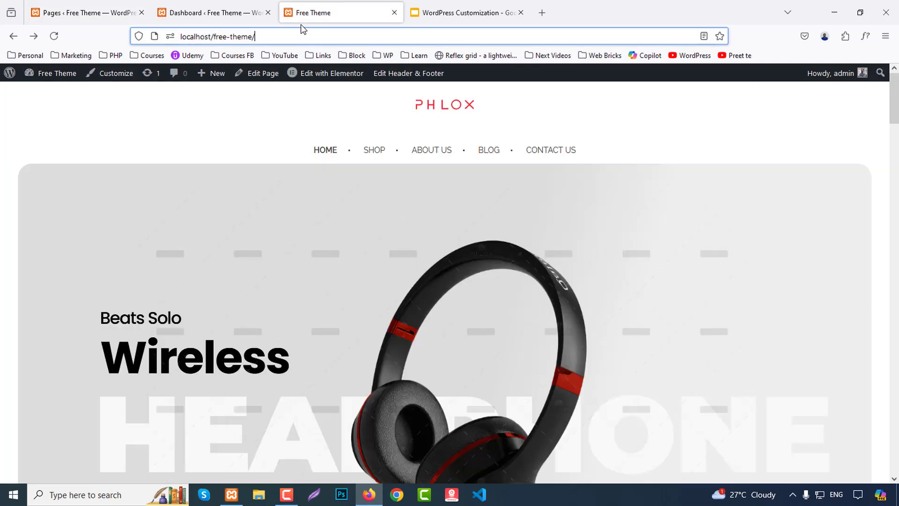
left_click(220, 9)
left_click(122, 14)
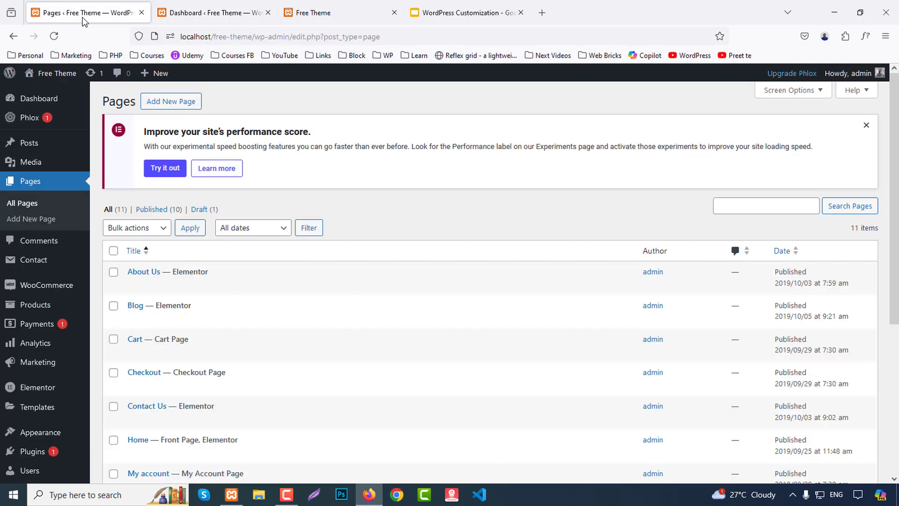
scroll(263, 358, "down", 2)
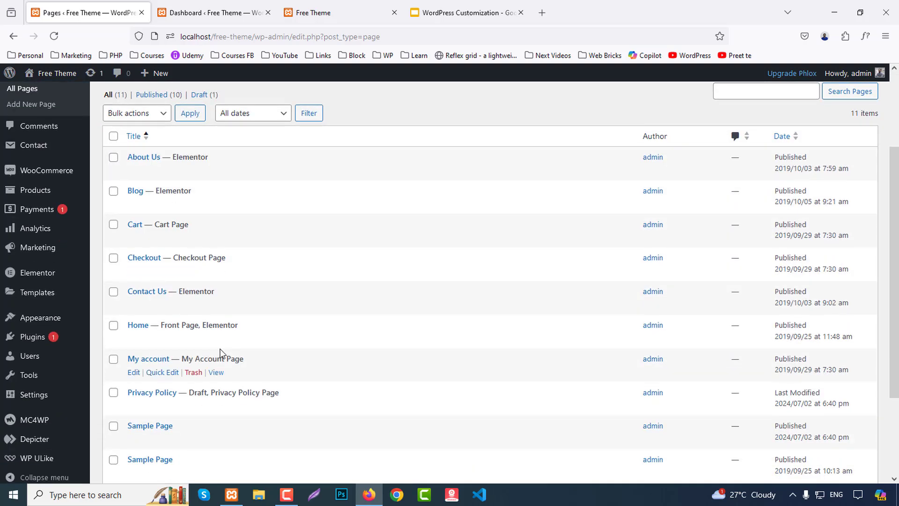
middle_click(256, 342)
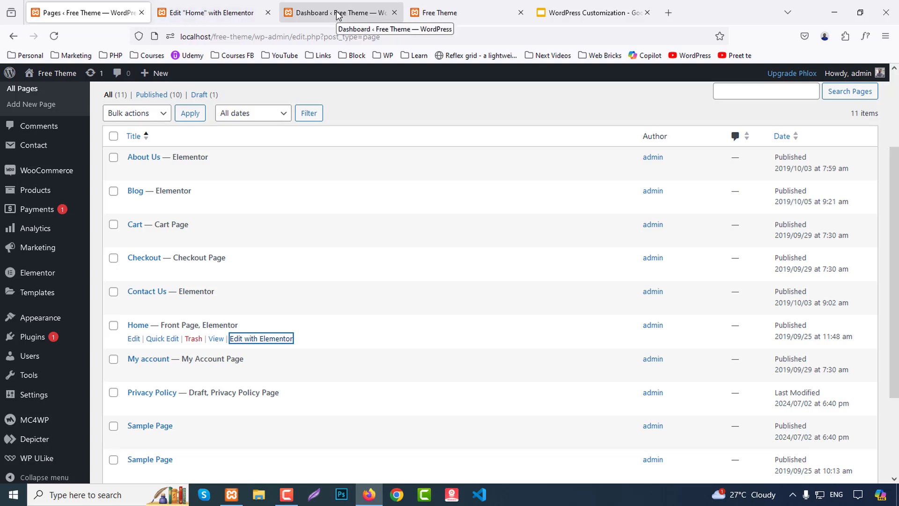
left_click(238, 12)
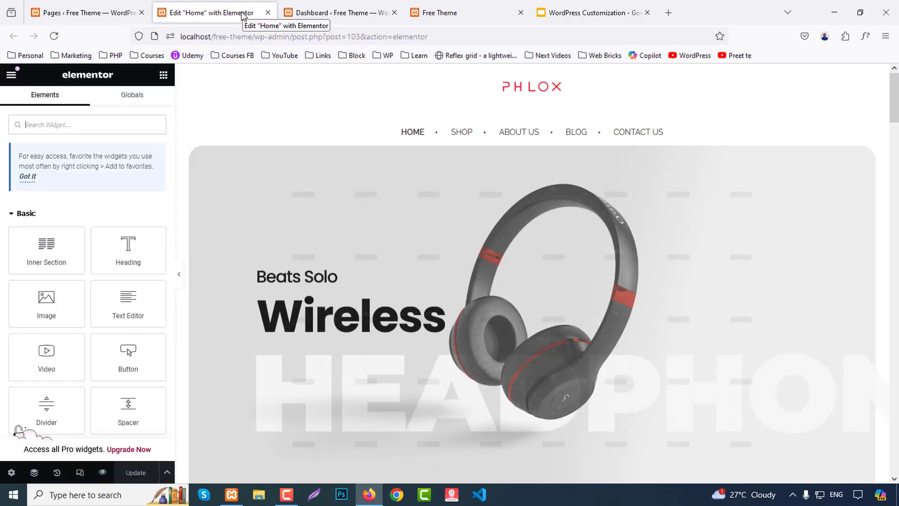
- Select the hero section's headphone image and view its Hover Image and Ribbon settings
left_click(441, 217)
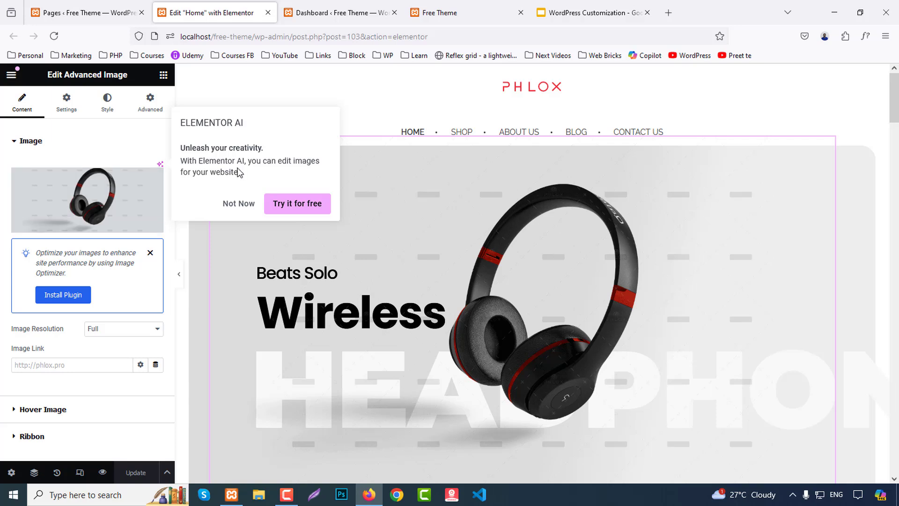
left_click(46, 414)
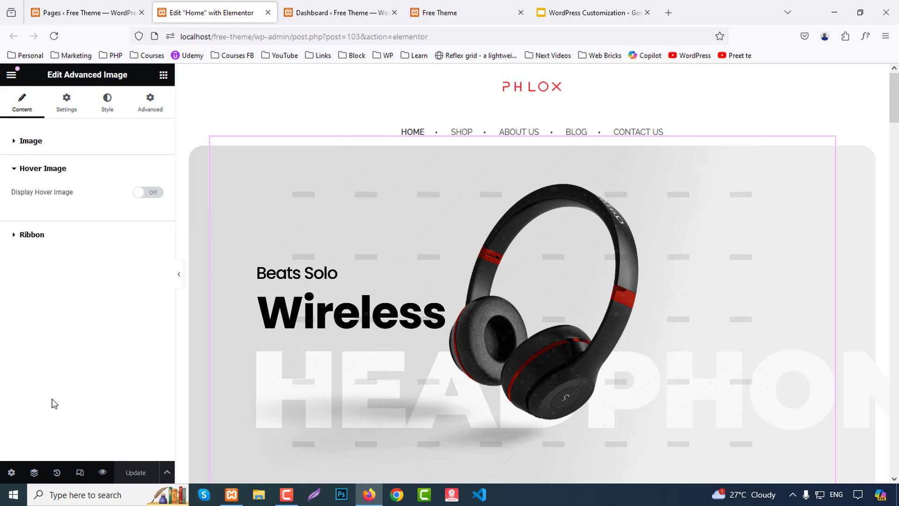
left_click(32, 235)
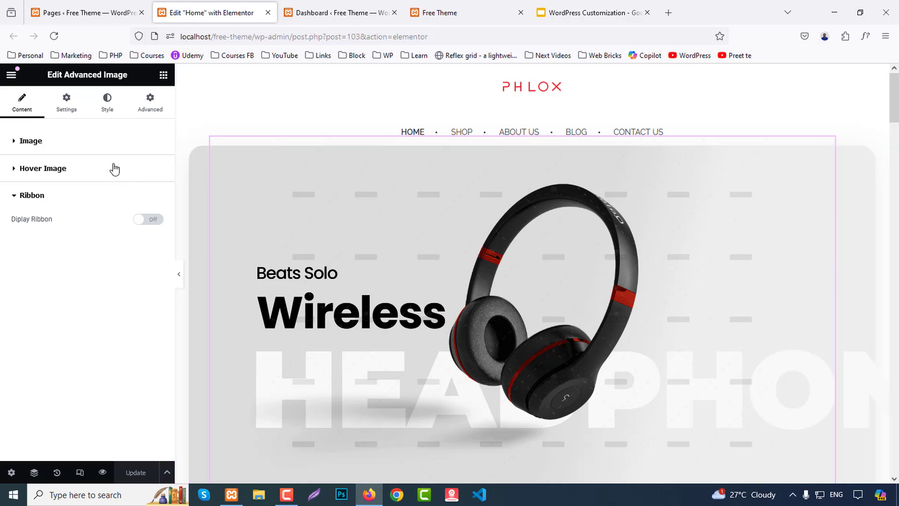
- Collapse the Basic, Pro and General widget categories and browse the Phlox - General widgets
left_click(163, 75)
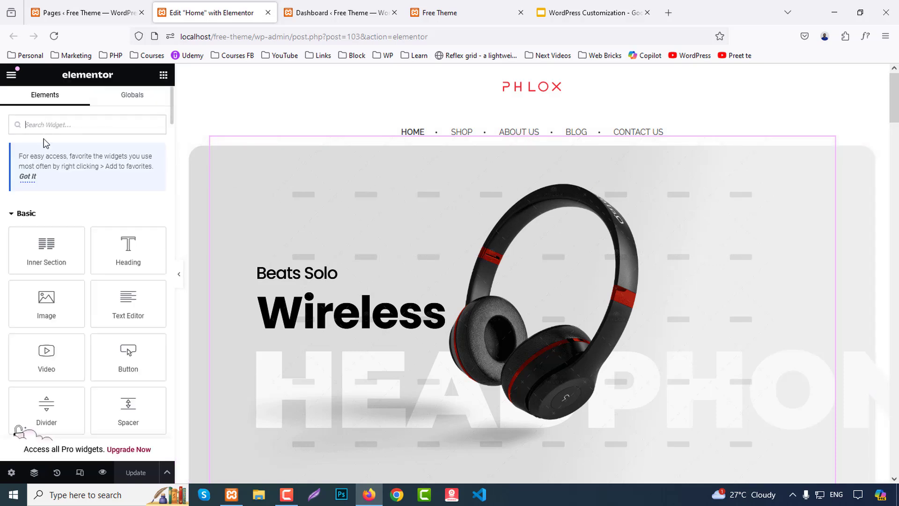
left_click(36, 216)
left_click(26, 242)
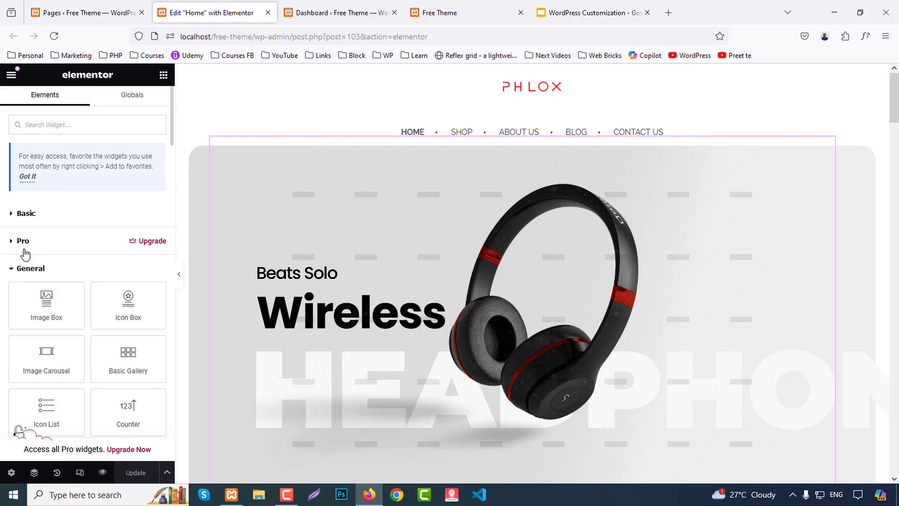
left_click(29, 276)
scroll(102, 277, "down", 1)
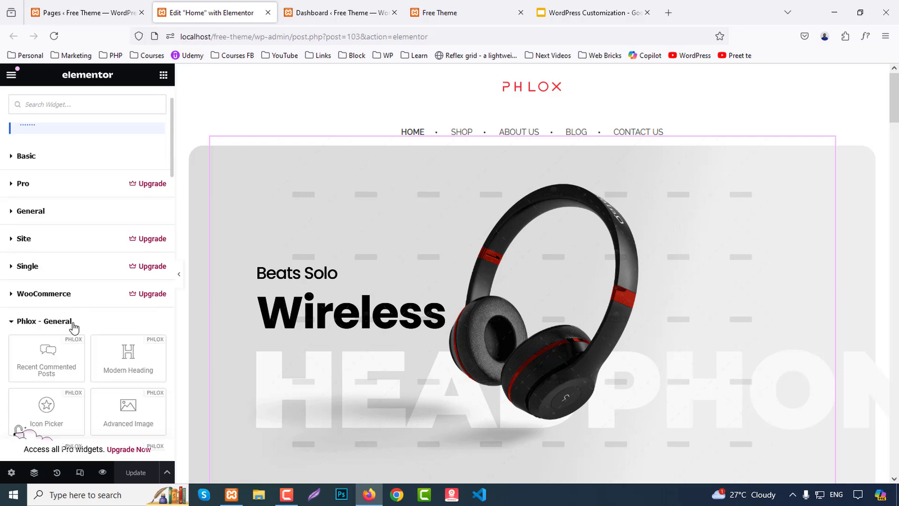
scroll(73, 326, "down", 2)
scroll(56, 356, "down", 4)
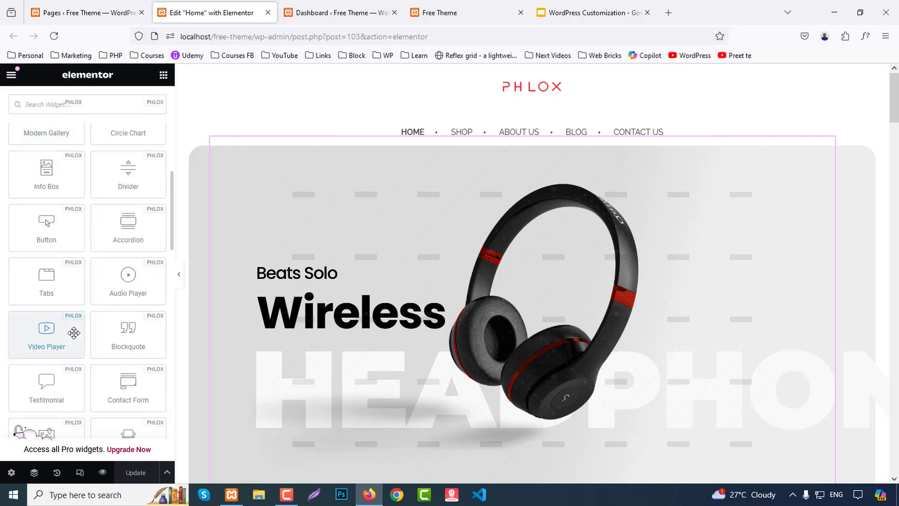
- Browse the remaining Phlox - General widgets and the Phlox - Featured and Phlox - Posts widget categories
scroll(73, 332, "down", 8)
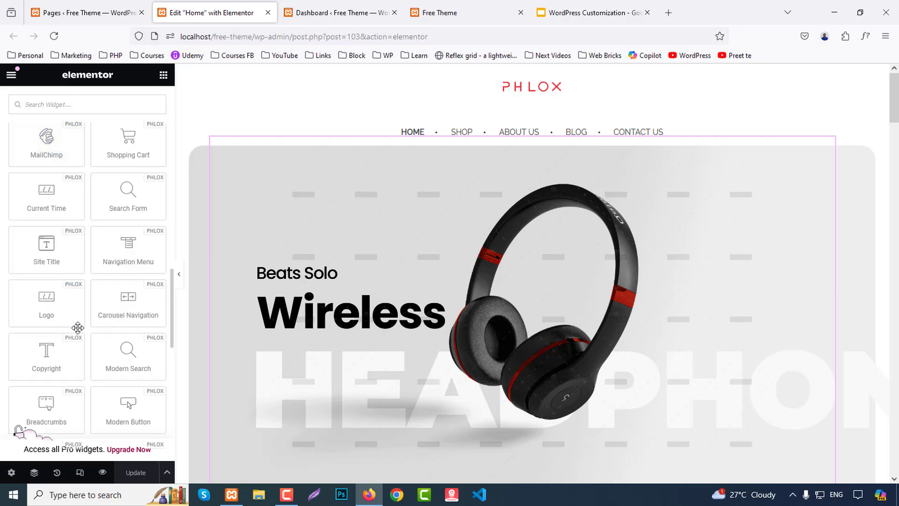
scroll(78, 327, "down", 10)
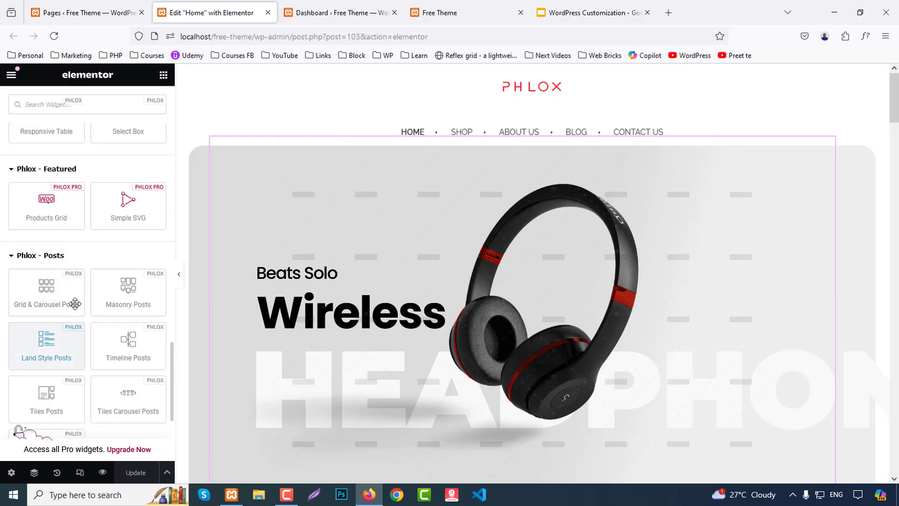
scroll(90, 242, "down", 3)
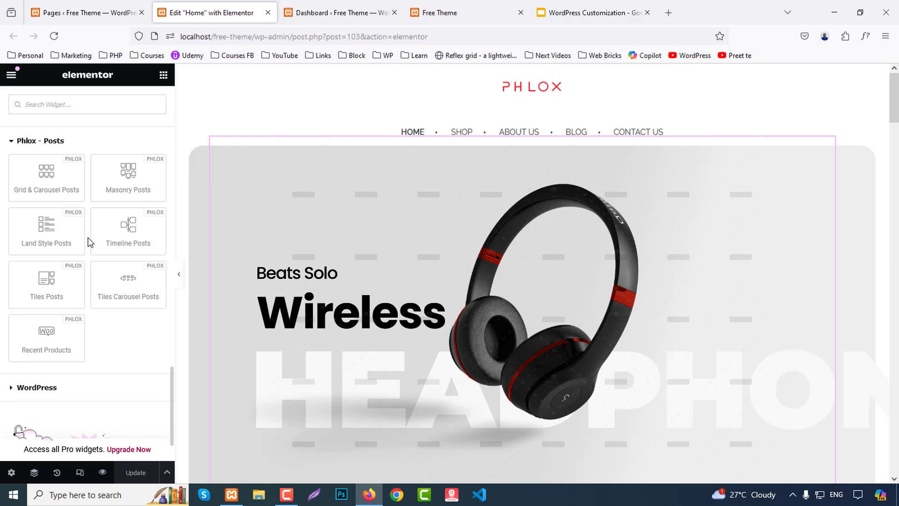
- Enable the ribbon display on the hero section's headphone image and check the banner on the page
left_click(291, 274)
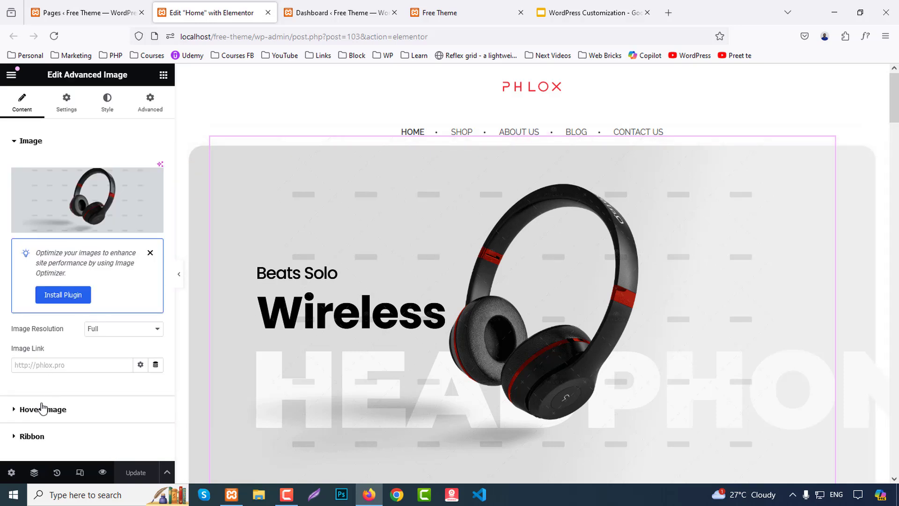
left_click(37, 435)
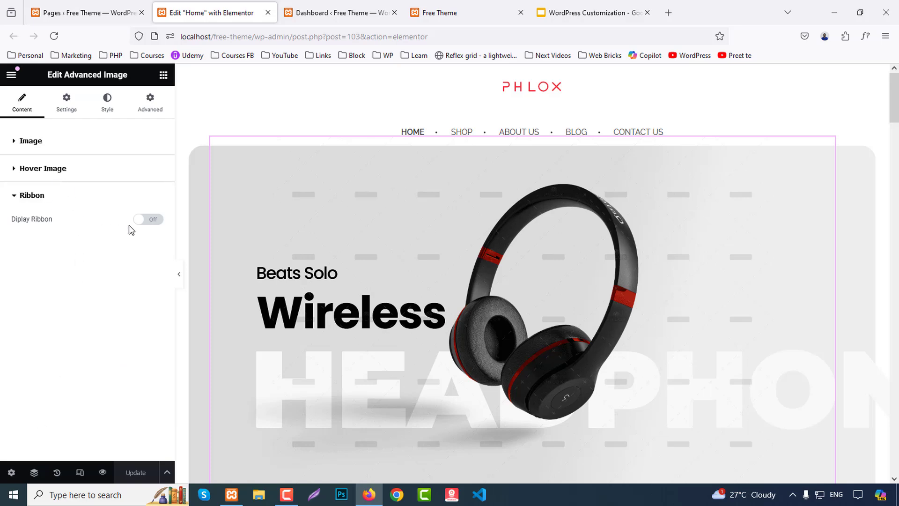
left_click(160, 226)
scroll(552, 287, "down", 4)
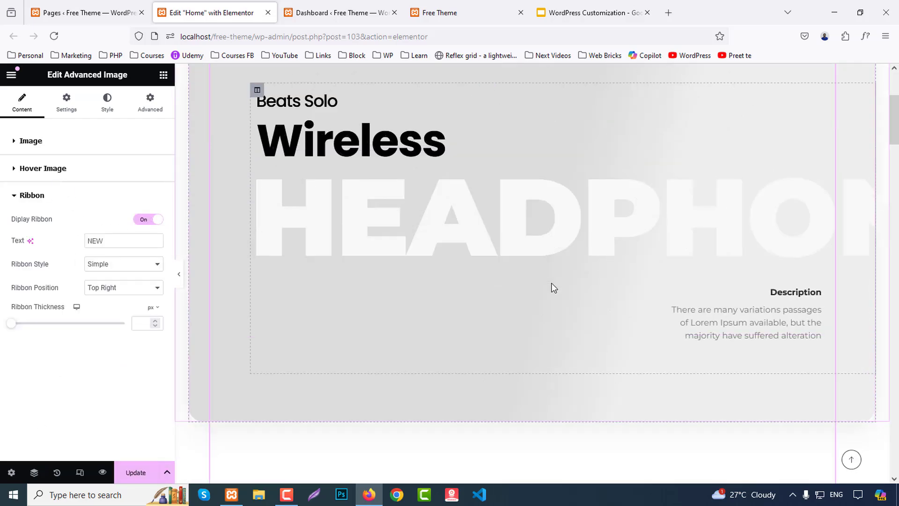
scroll(551, 286, "up", 1)
scroll(551, 283, "up", 3)
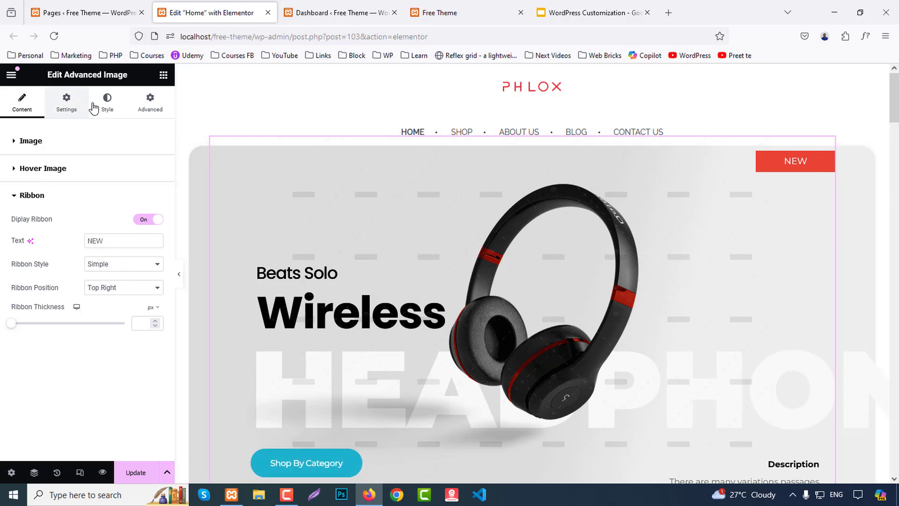
- View the hero headphone image's Settings and Style options, then return to its Content options
left_click(68, 104)
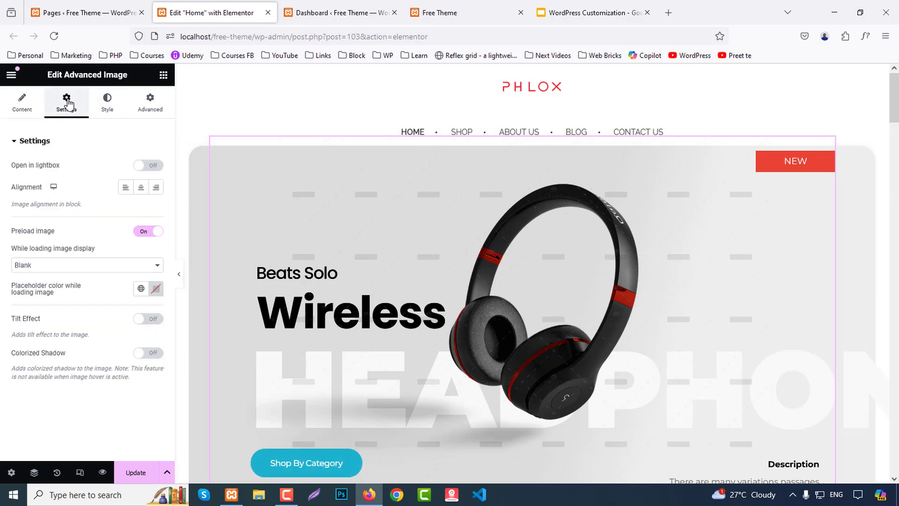
left_click(97, 105)
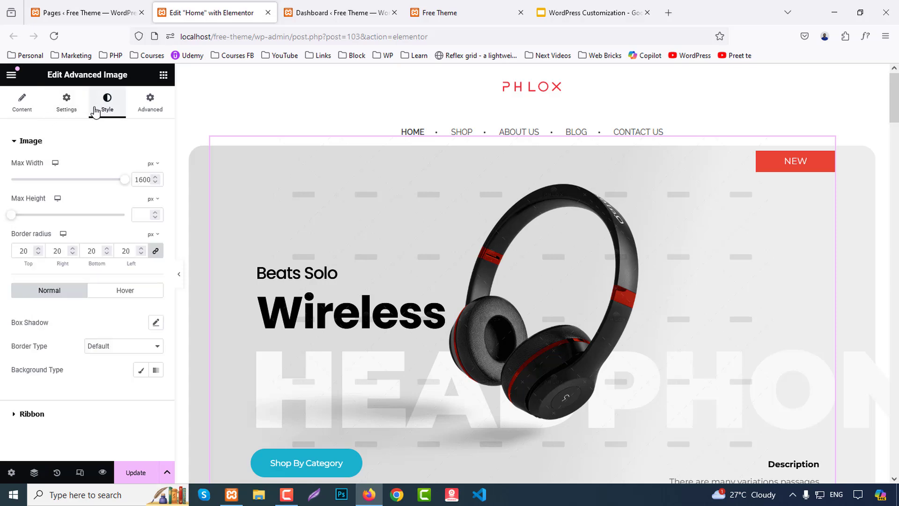
left_click(22, 103)
- Select the earphone banner's image and view its Hover Image, Ribbon and Settings options
scroll(527, 335, "down", 2)
scroll(515, 335, "down", 5)
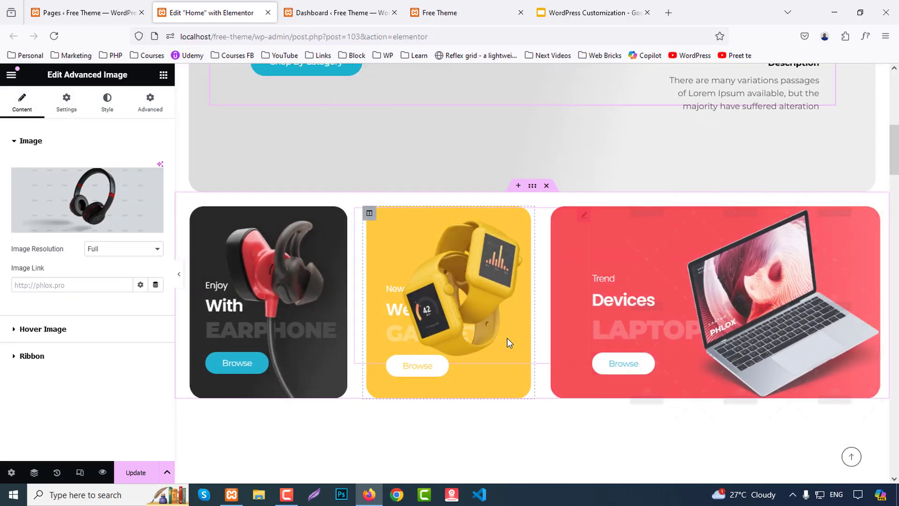
left_click(316, 275)
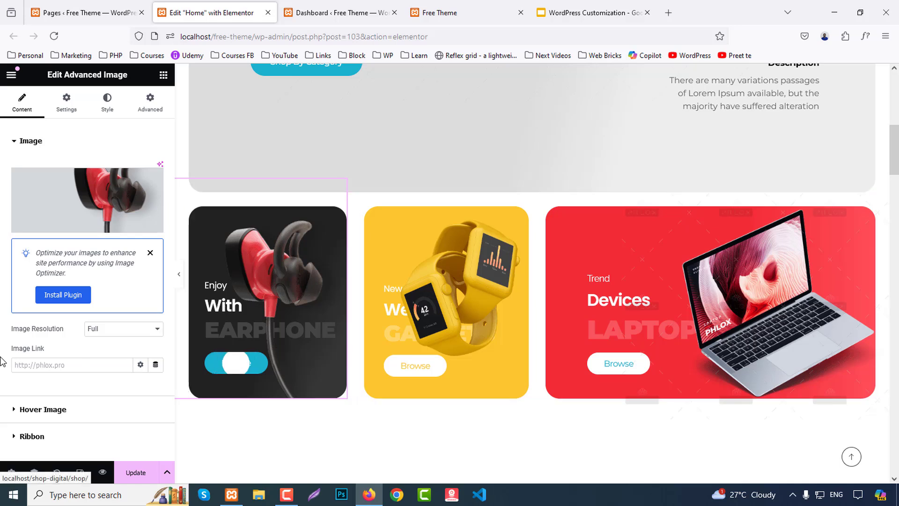
left_click(42, 409)
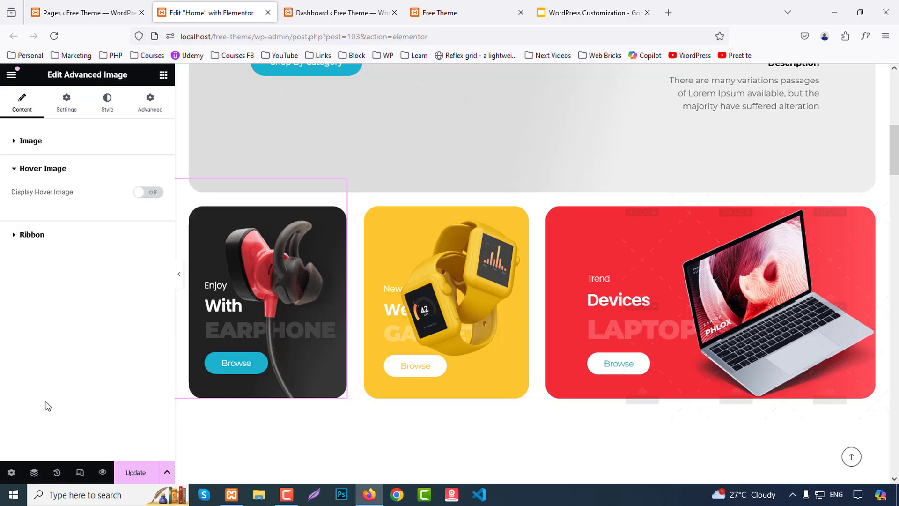
left_click(31, 240)
left_click(64, 109)
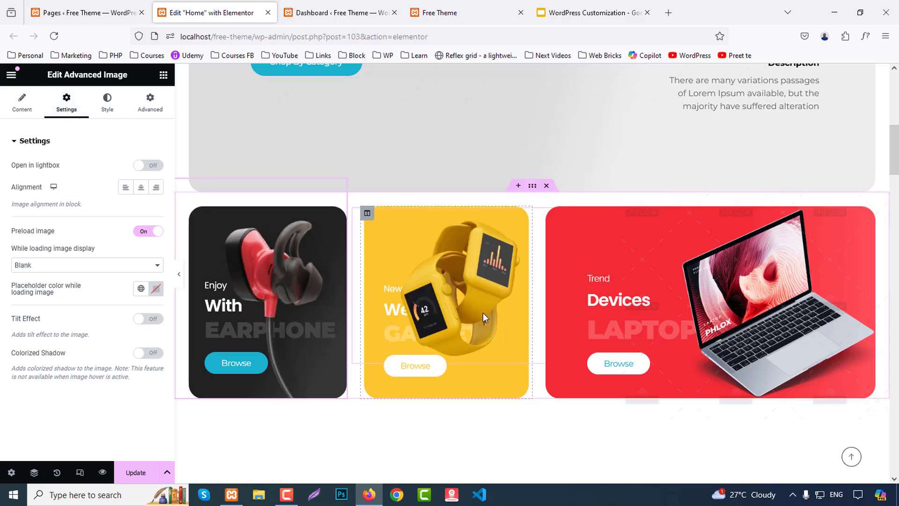
- Select the laptop banner image, the Gaming Console heading and the VR headset image to view their content options
left_click(643, 314)
scroll(644, 315, "down", 5)
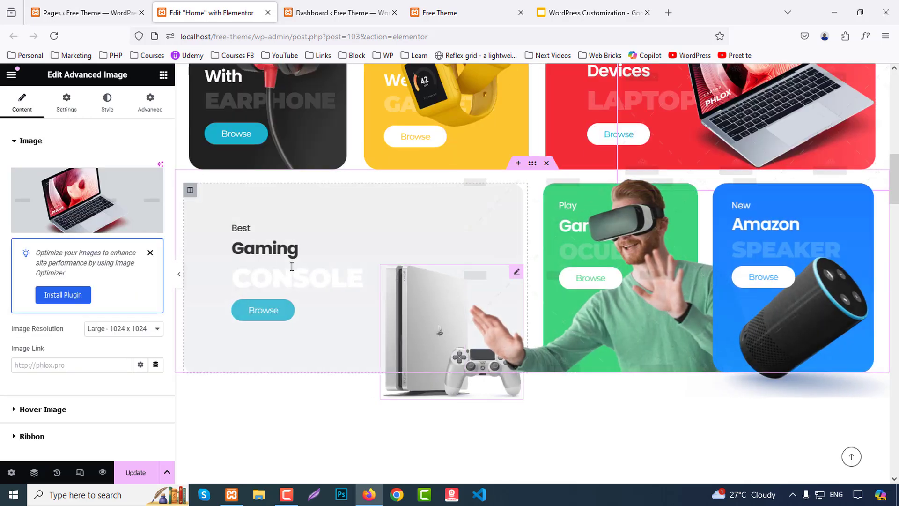
left_click(292, 265)
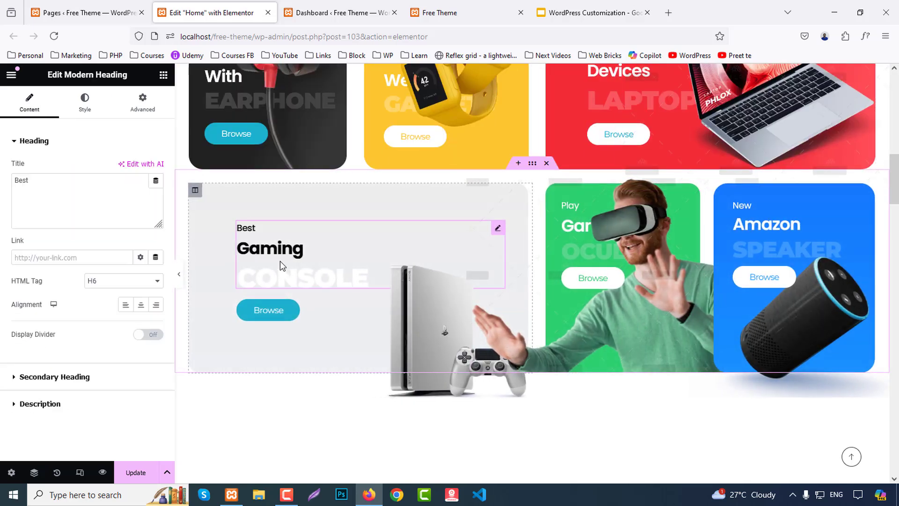
left_click(636, 255)
- Select the Free Shipping info box and view its Header and Content settings
scroll(637, 256, "down", 5)
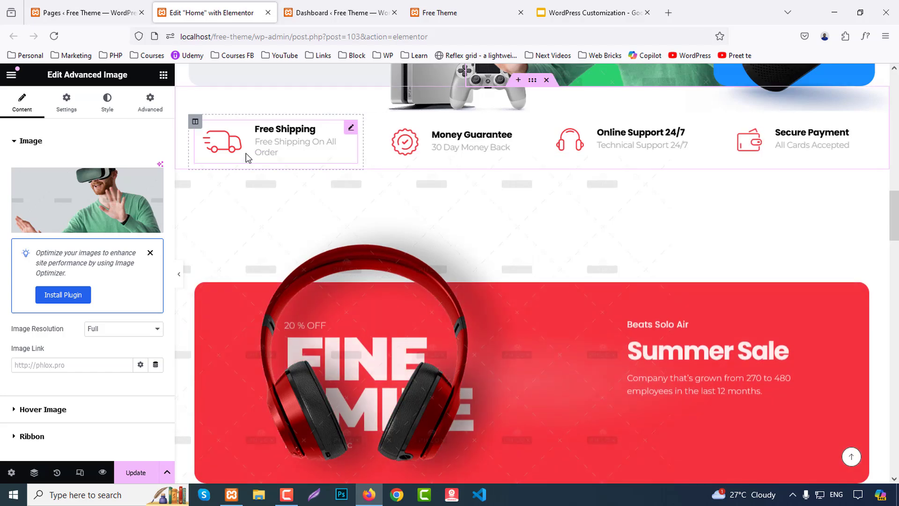
left_click(273, 140)
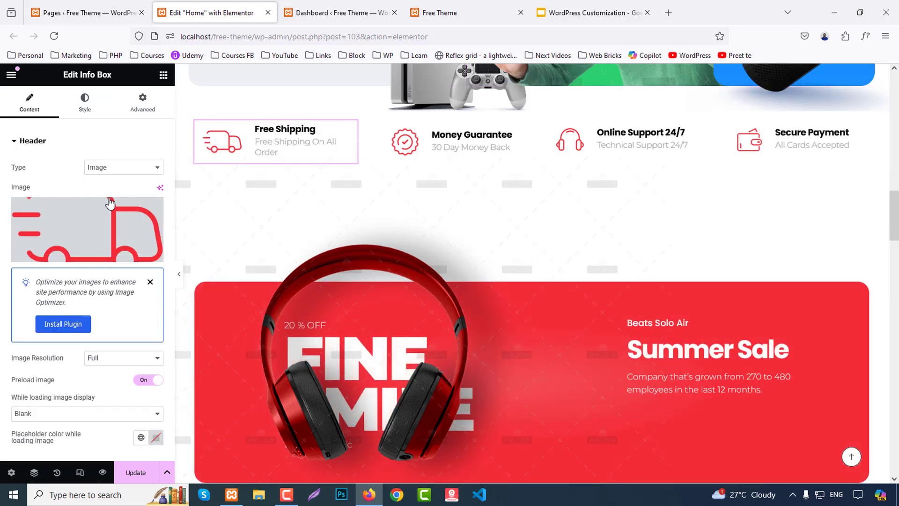
scroll(122, 309, "down", 2)
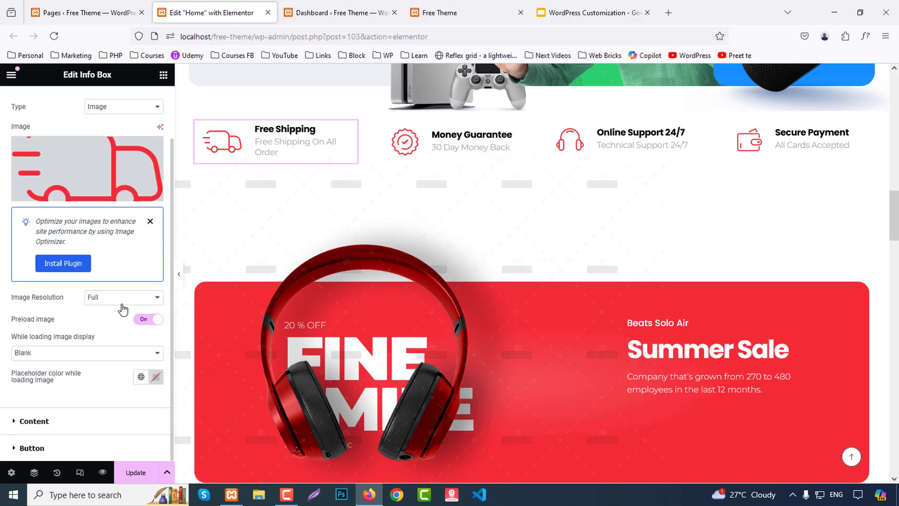
left_click(54, 435)
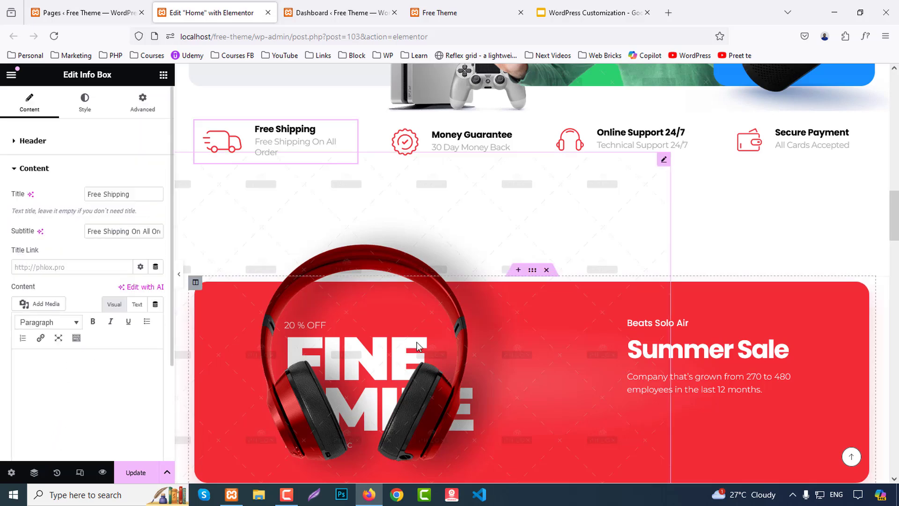
- Select the product grid under Best Seller Products and view its Query settings
scroll(468, 329, "down", 3)
scroll(502, 290, "down", 6)
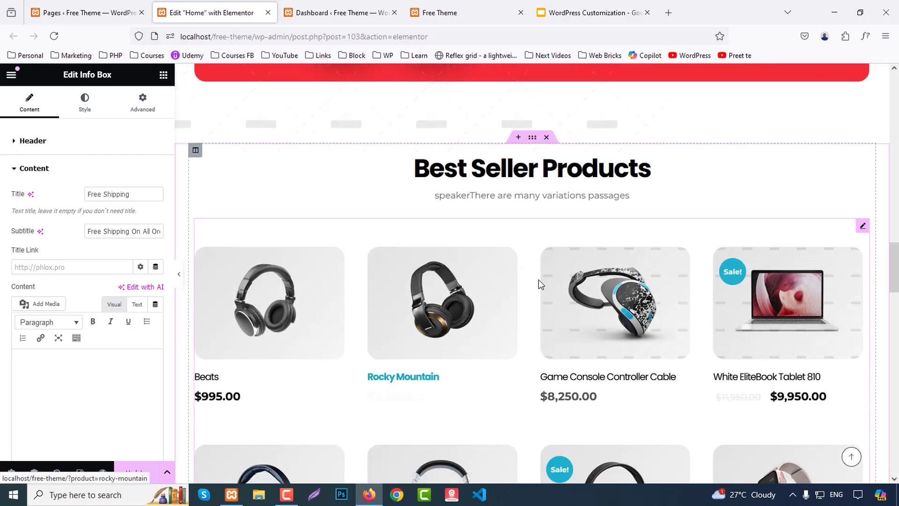
left_click(530, 280)
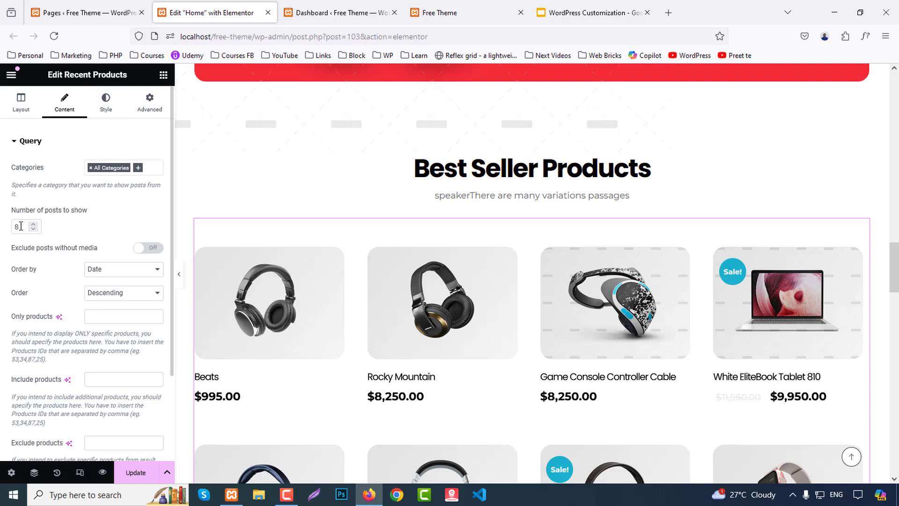
scroll(94, 237, "down", 2)
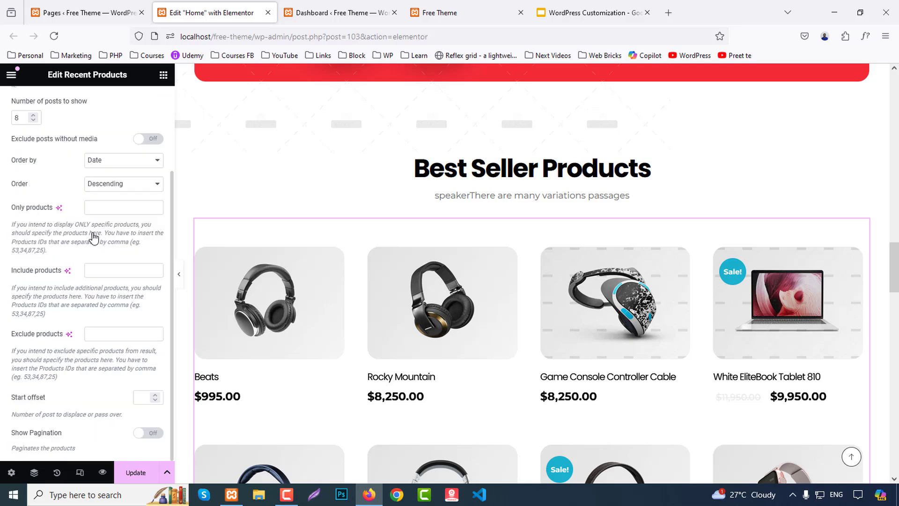
- Move the green watch image into the text column of the green banner, below the HAPPY HOURSE heading
scroll(421, 331, "down", 10)
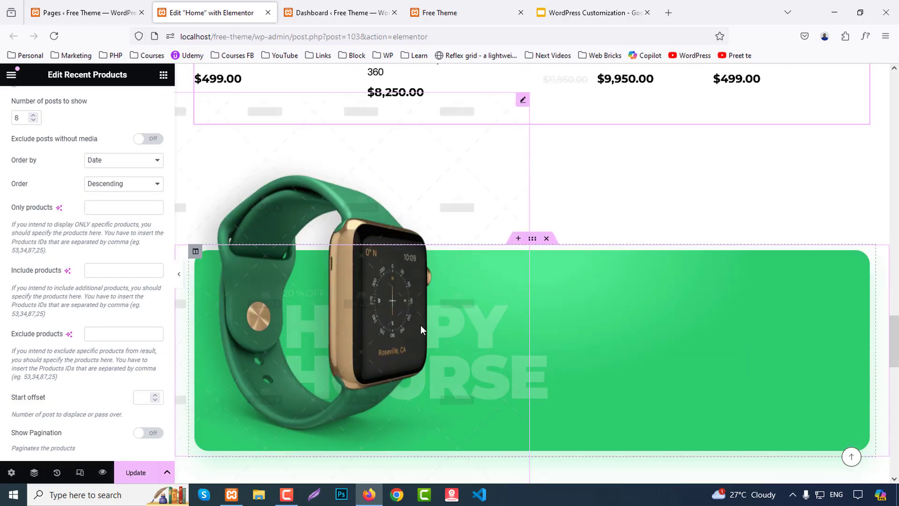
left_click(395, 299)
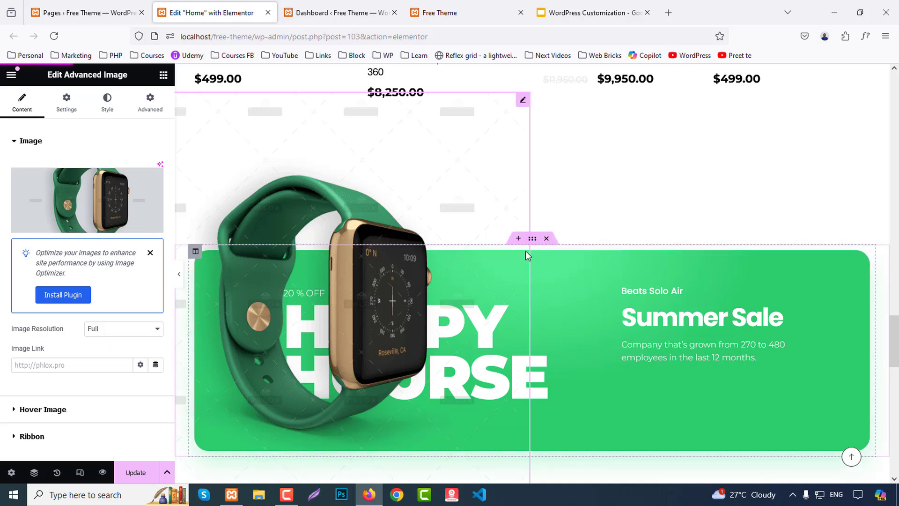
left_click(533, 238)
left_click(255, 297)
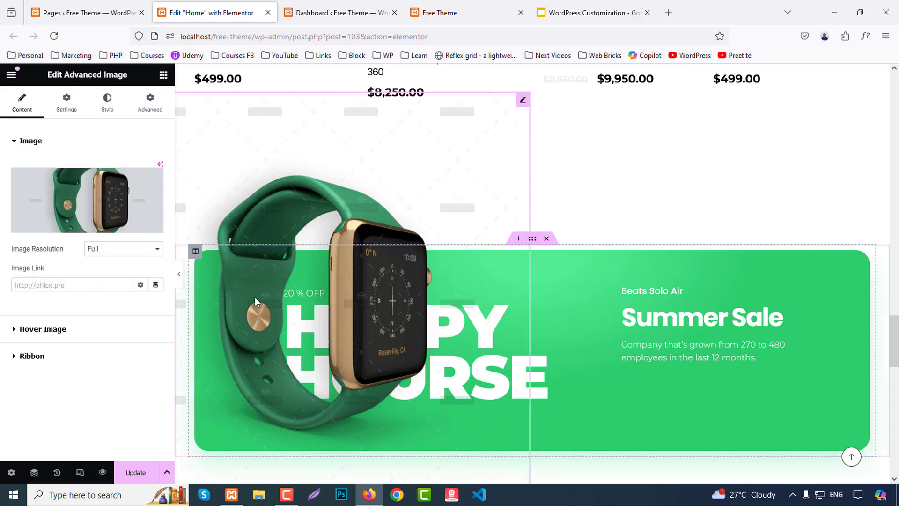
left_click_drag(255, 297, 339, 327)
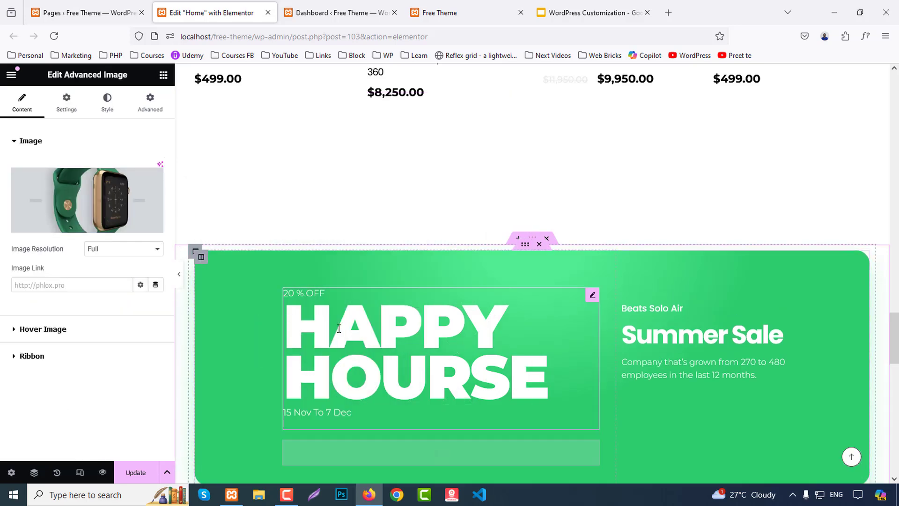
left_click(443, 328)
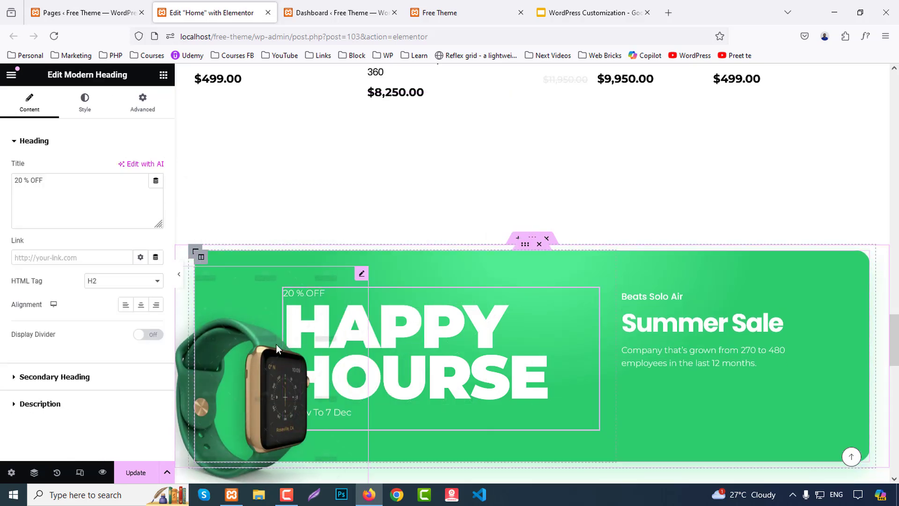
left_click_drag(276, 344, 316, 291)
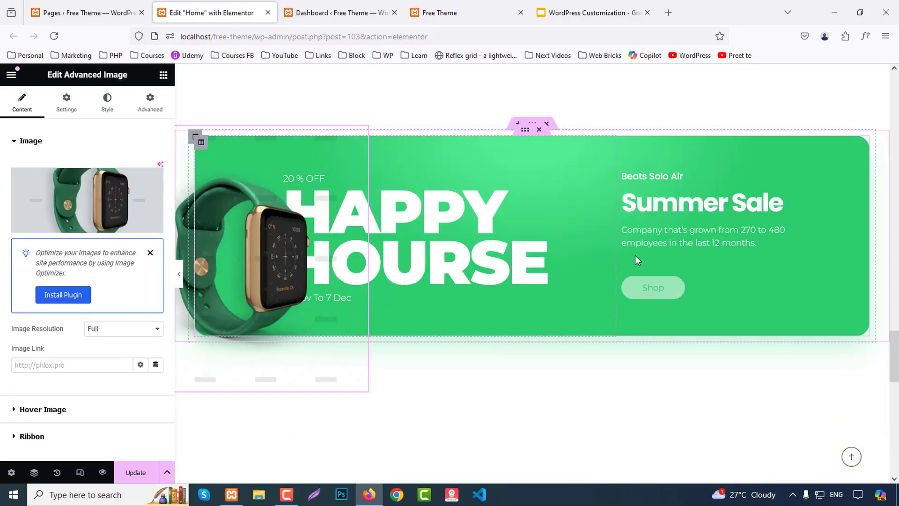
- Look over the Home page's Recent News section, the empty widget area and the footer
scroll(637, 257, "down", 5)
scroll(600, 291, "down", 4)
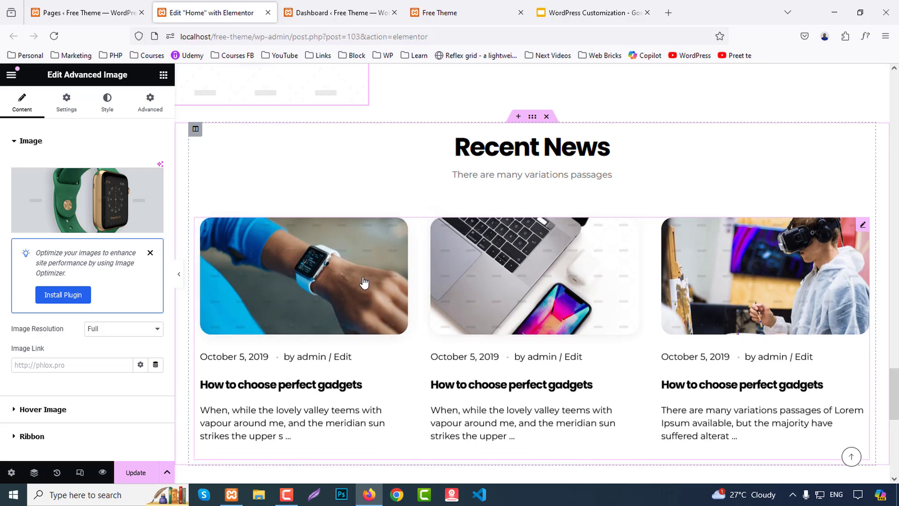
scroll(364, 284, "down", 5)
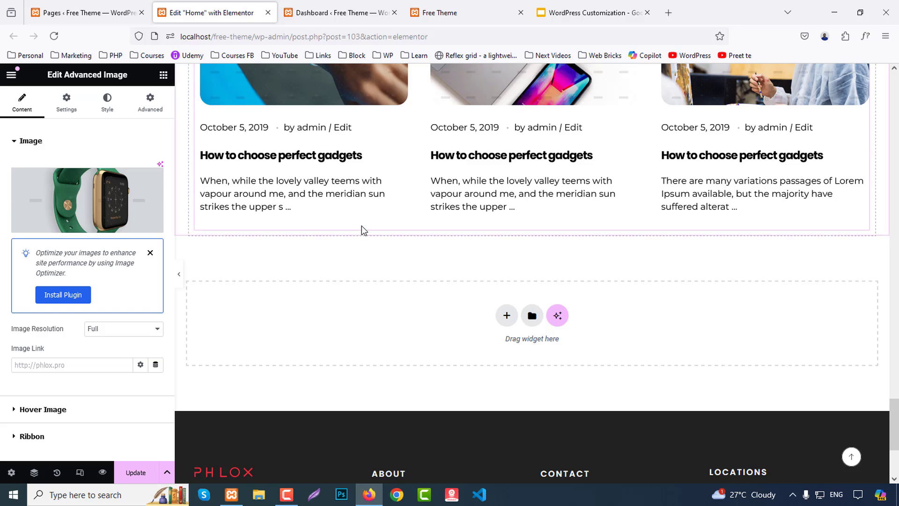
scroll(449, 290, "down", 4)
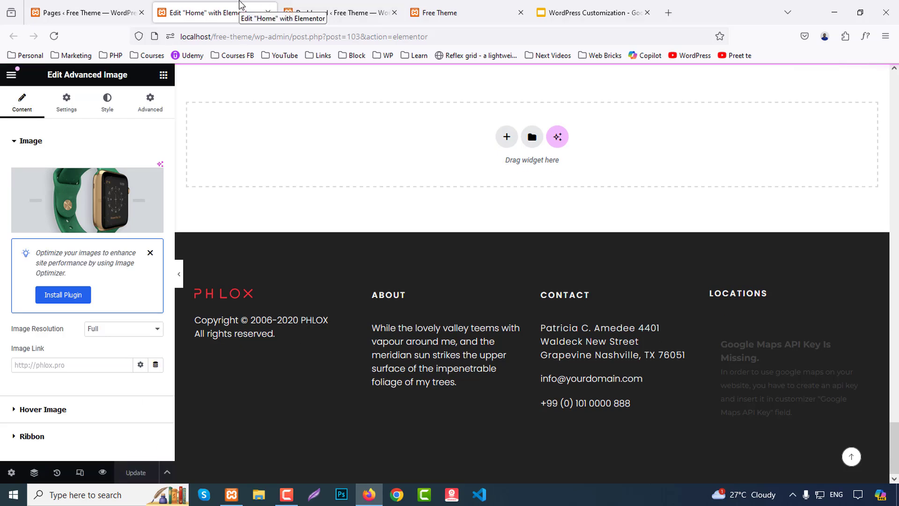
- Close the Home page editor and open the About Us, Blog and Contact Us pages with Elementor in new browser tabs
key("ctrl+w")
left_click(267, 171, "ctrl")
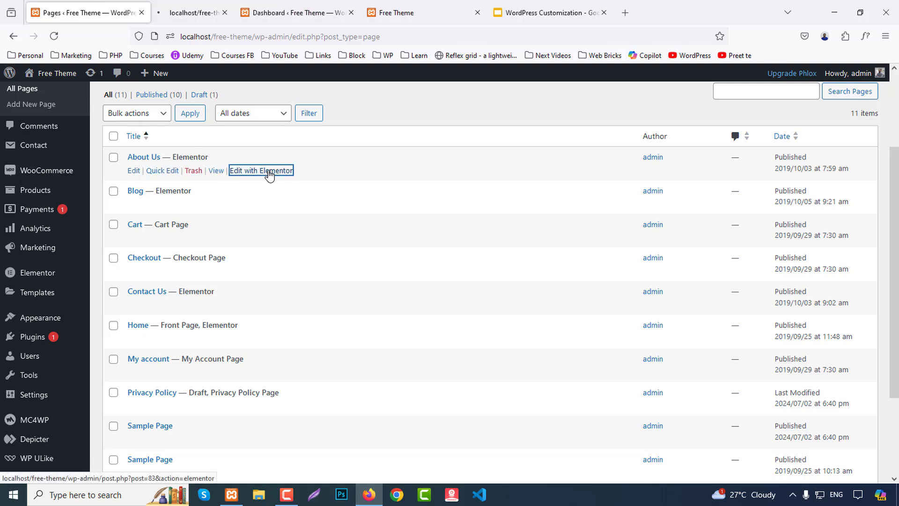
left_click(238, 209, "ctrl")
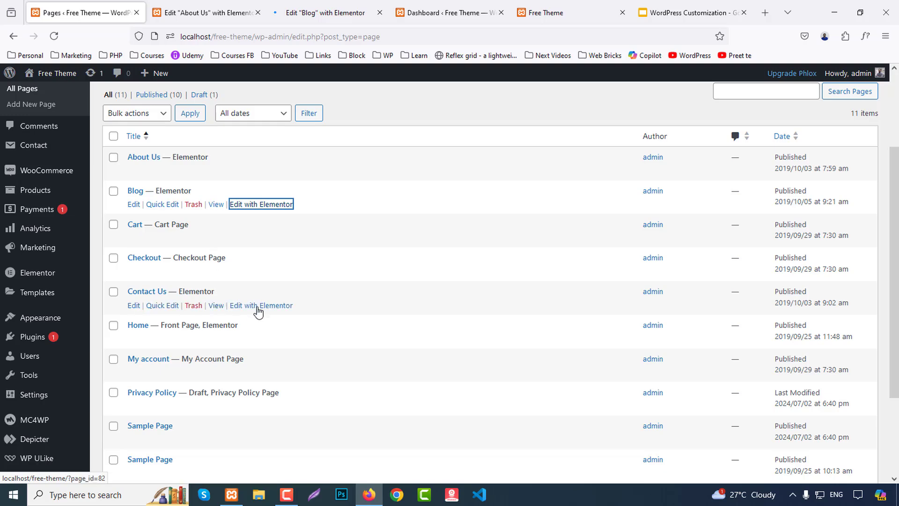
left_click(270, 307, "ctrl")
scroll(306, 305, "down", 2)
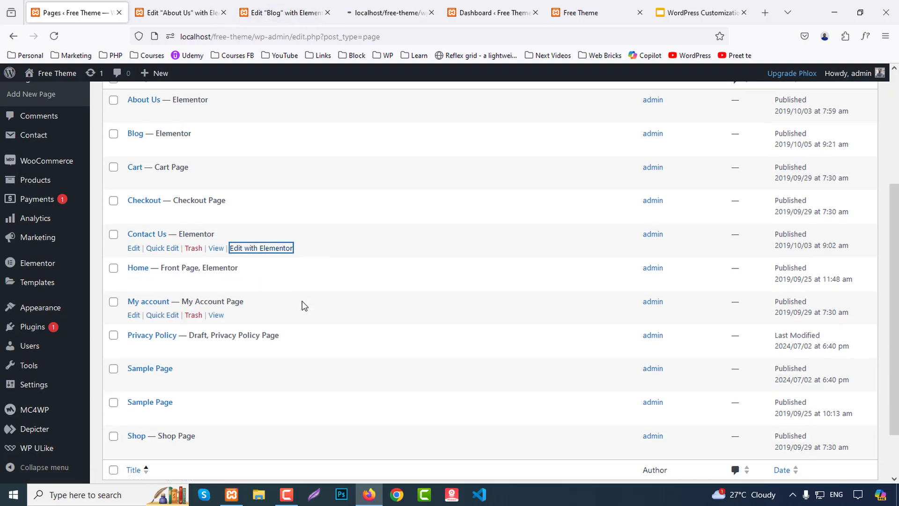
scroll(269, 322, "down", 2)
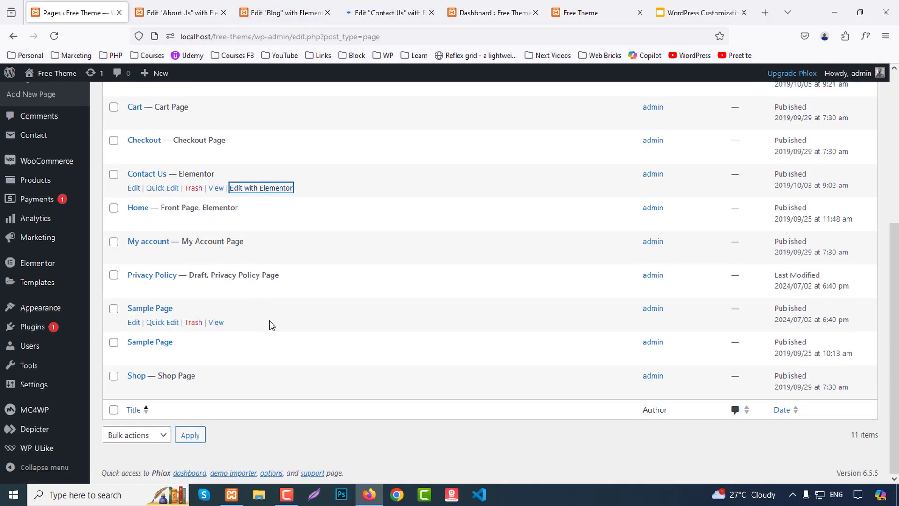
- Switch to the About Us editor and view the Heading, Secondary Heading and Description content settings of the Who We Are heading
left_click(164, 3)
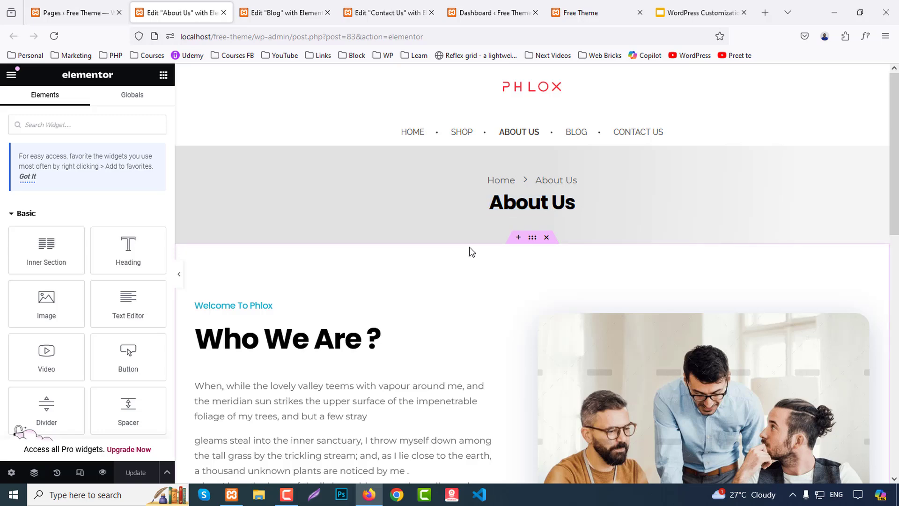
scroll(438, 192, "down", 3)
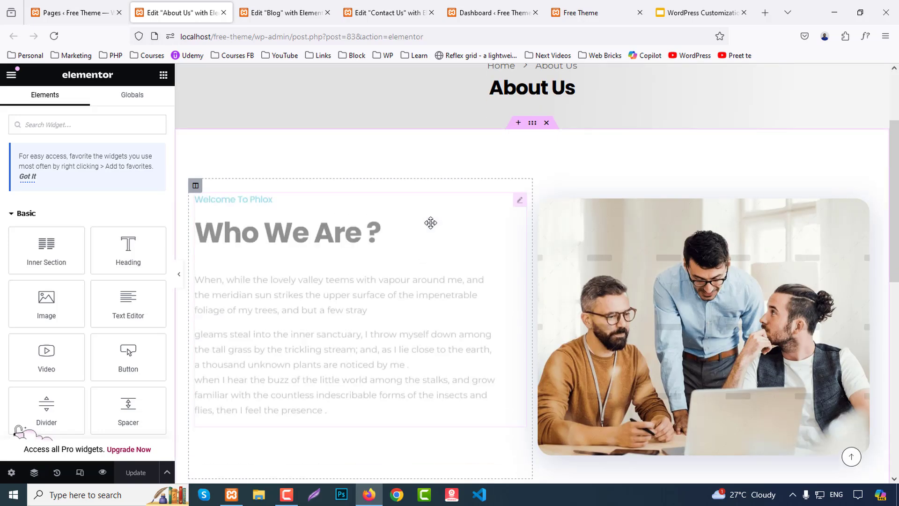
left_click(240, 238)
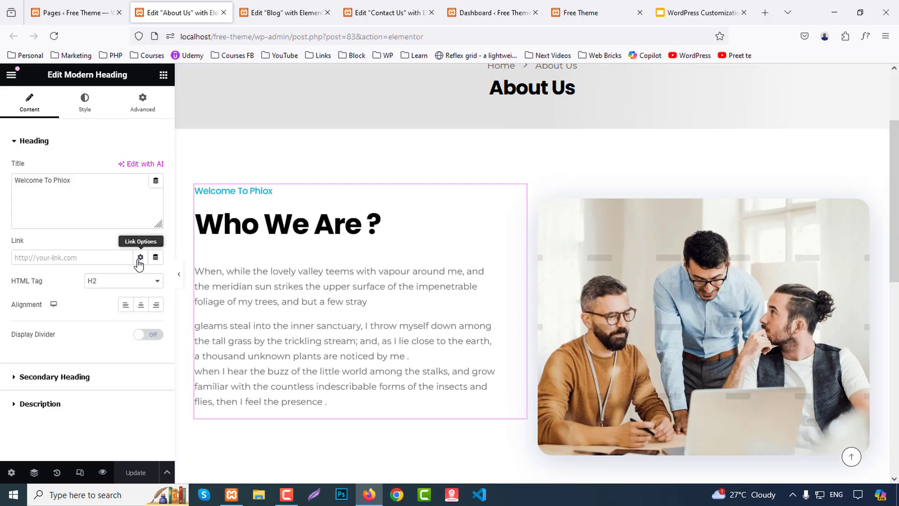
scroll(190, 294, "down", 2)
left_click(57, 378)
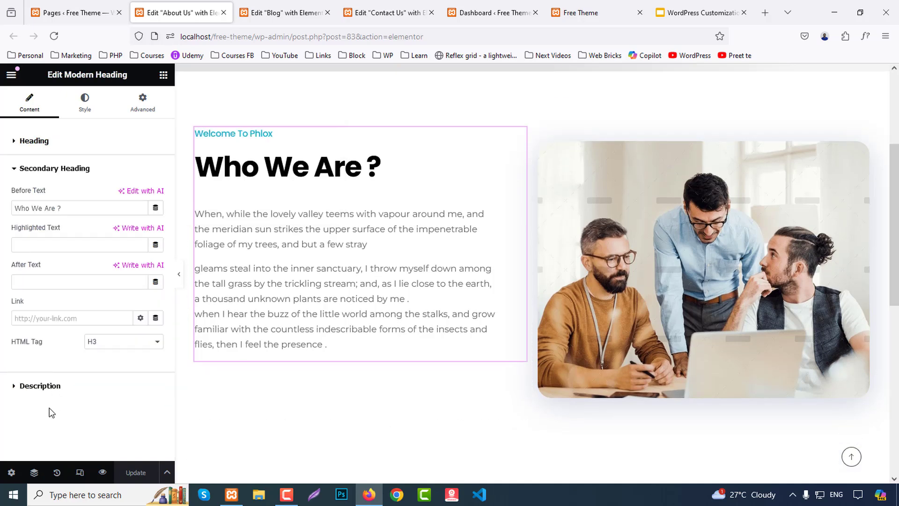
left_click(43, 388)
- View the image settings of the team photo beside the Who We Are text and close the About Us editor
left_click(550, 313)
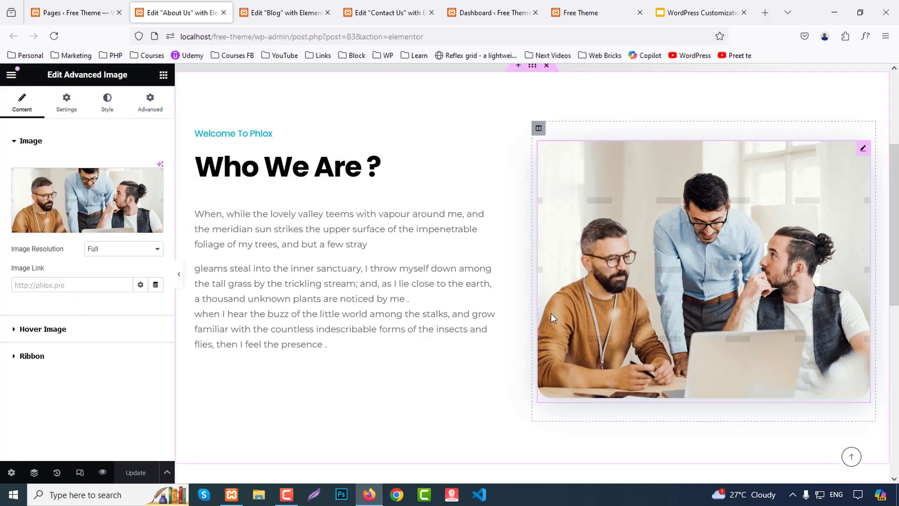
scroll(337, 223, "down", 6)
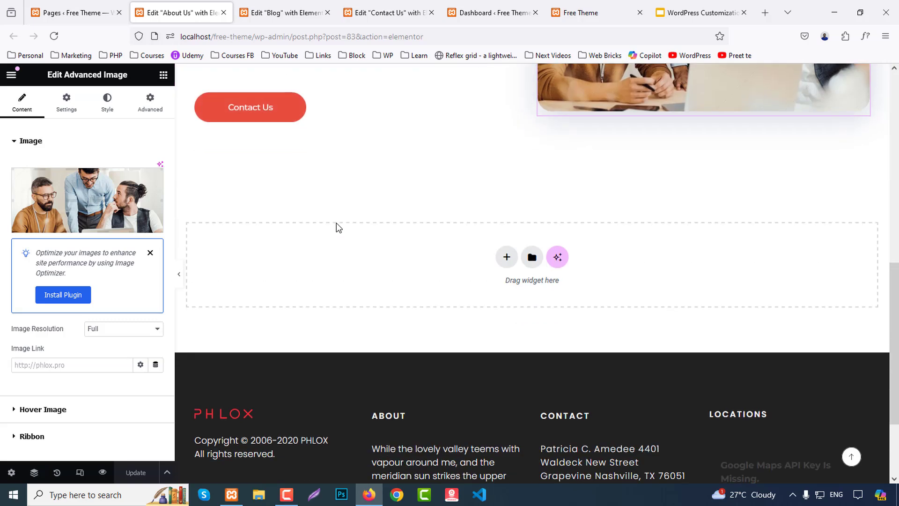
middle_click(196, 5)
- View the Query and Paginate settings of the Blog page's post grid and close the Blog editor
scroll(381, 249, "down", 3)
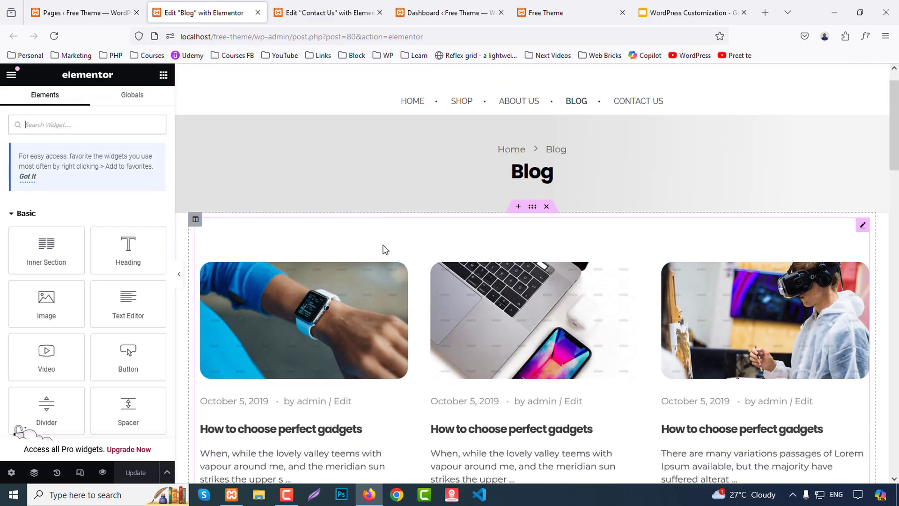
left_click(419, 236)
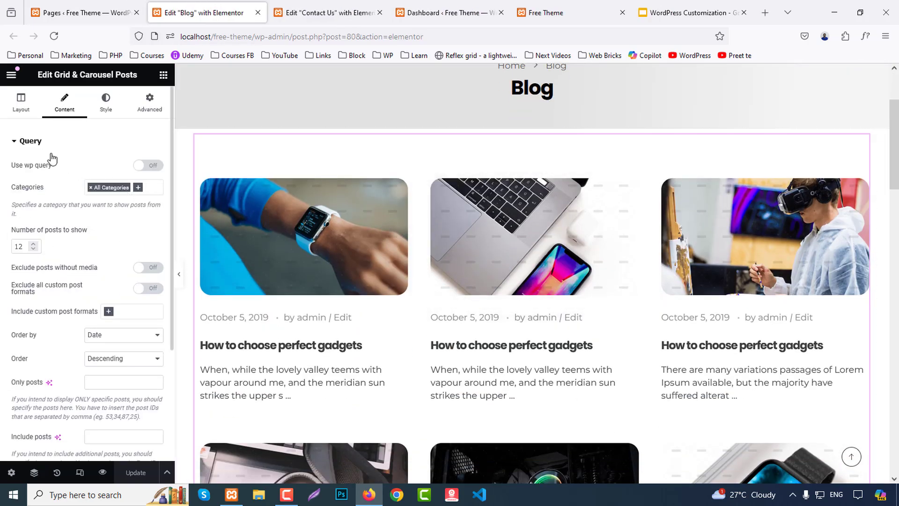
scroll(493, 318, "down", 3)
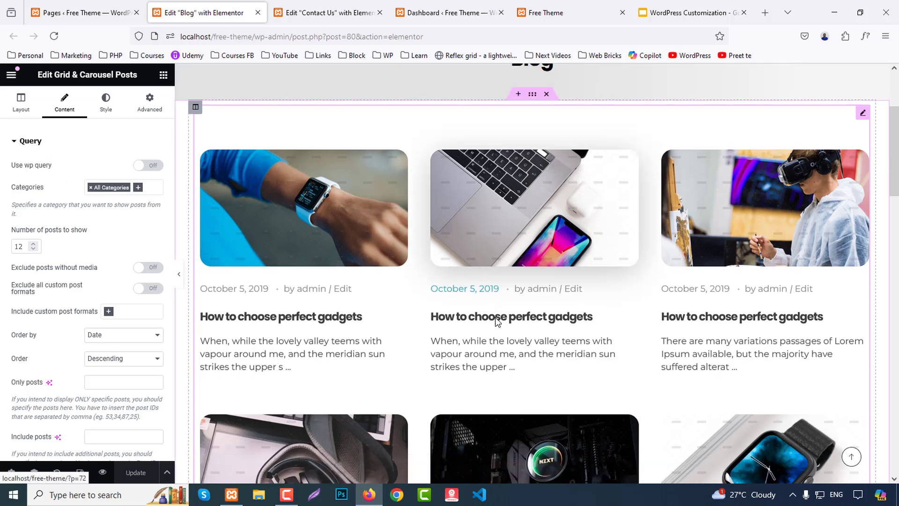
scroll(3, 370, "down", 3)
scroll(3, 370, "down", 1)
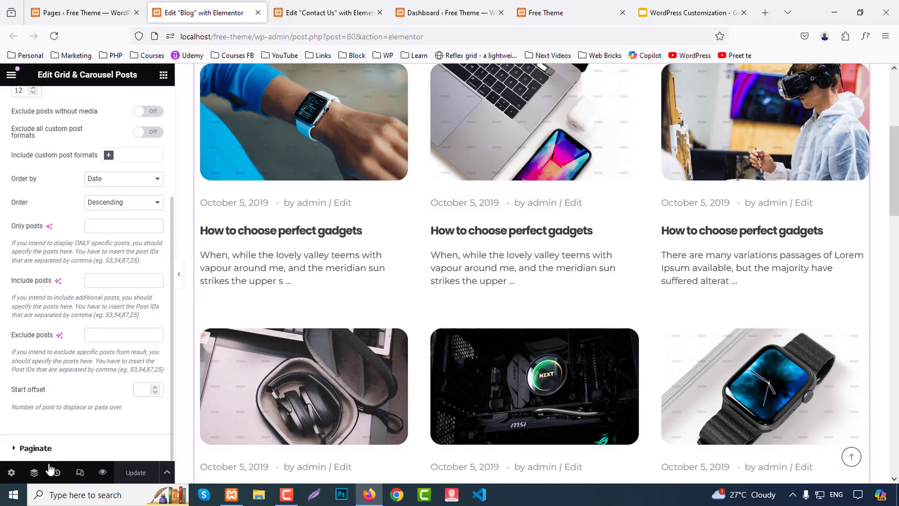
left_click(37, 448)
scroll(438, 353, "down", 10)
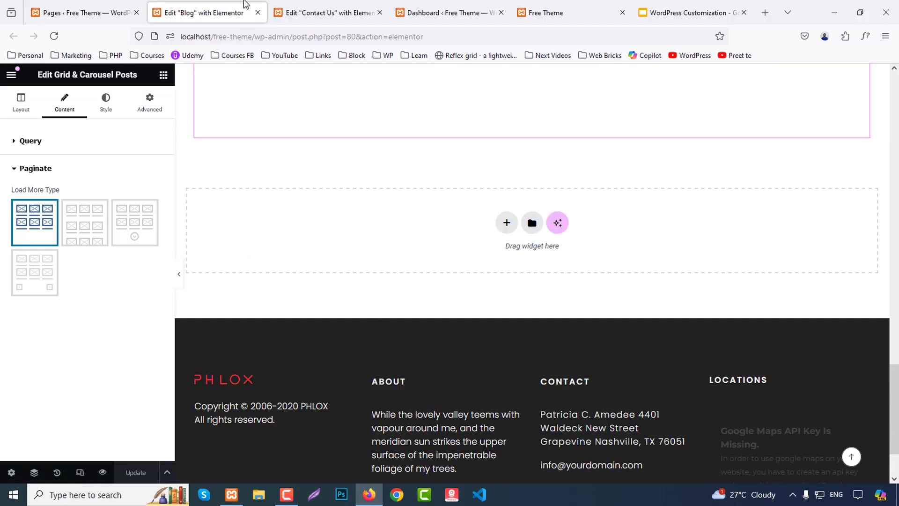
middle_click(238, 2)
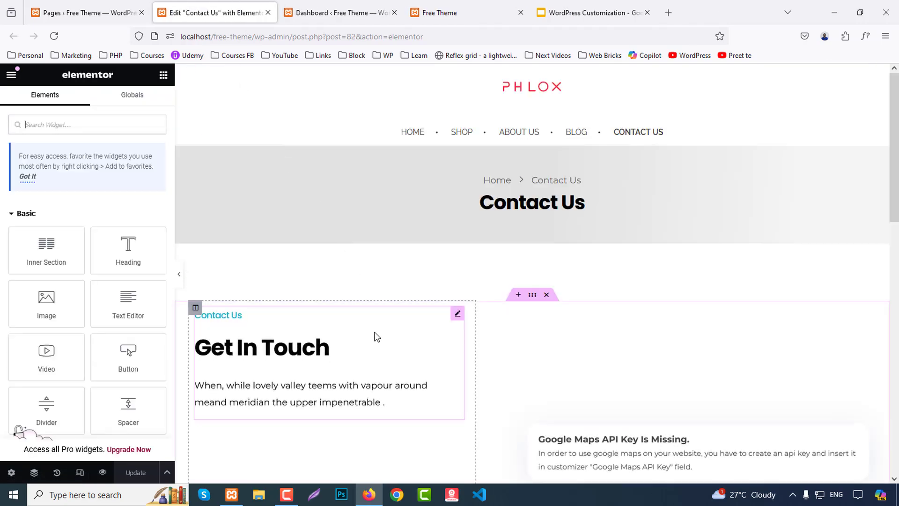
- View the style settings of the Get In Touch heading on Contact Us and look over the rest of the page
left_click(377, 337)
left_click(84, 104)
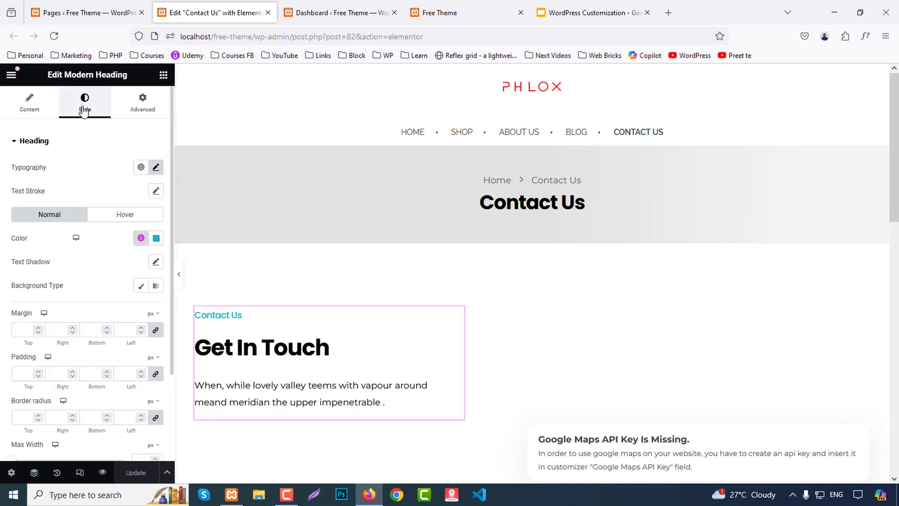
scroll(1, 330, "down", 3)
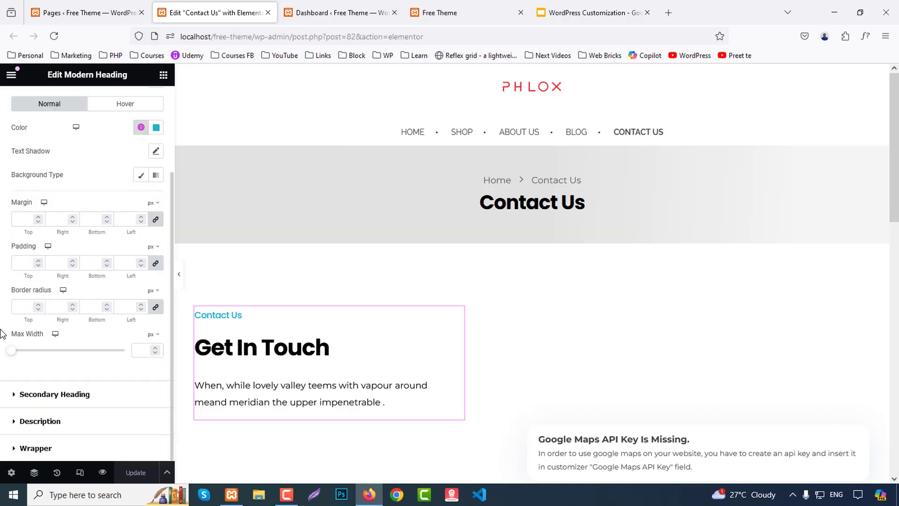
scroll(589, 388, "down", 5)
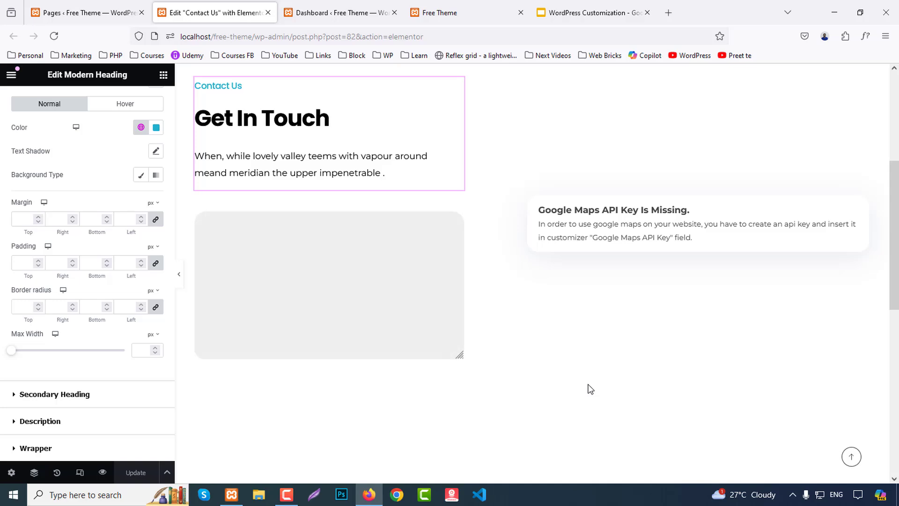
scroll(590, 387, "down", 5)
scroll(591, 386, "up", 4)
scroll(724, 245, "down", 4)
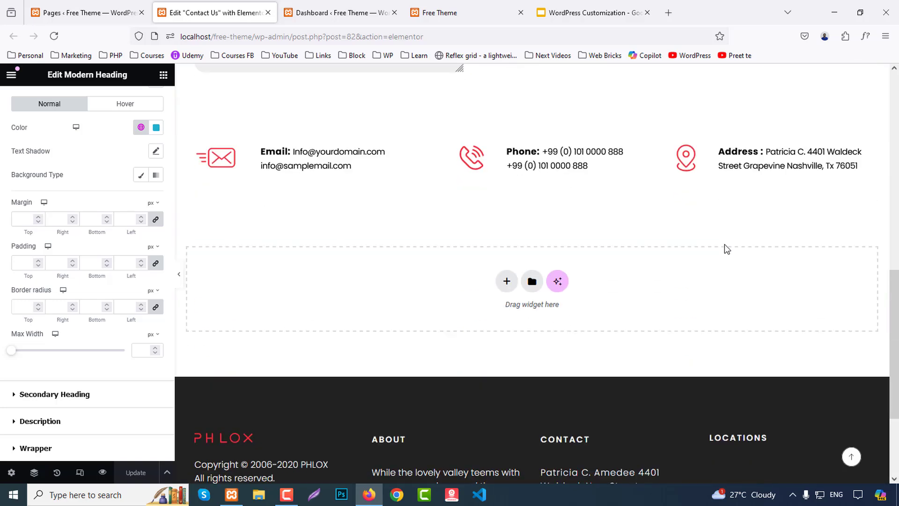
- Close the Contact Us editor and the admin Dashboard tab, and open the site's home page from its logo
middle_click(234, 3)
middle_click(226, 9)
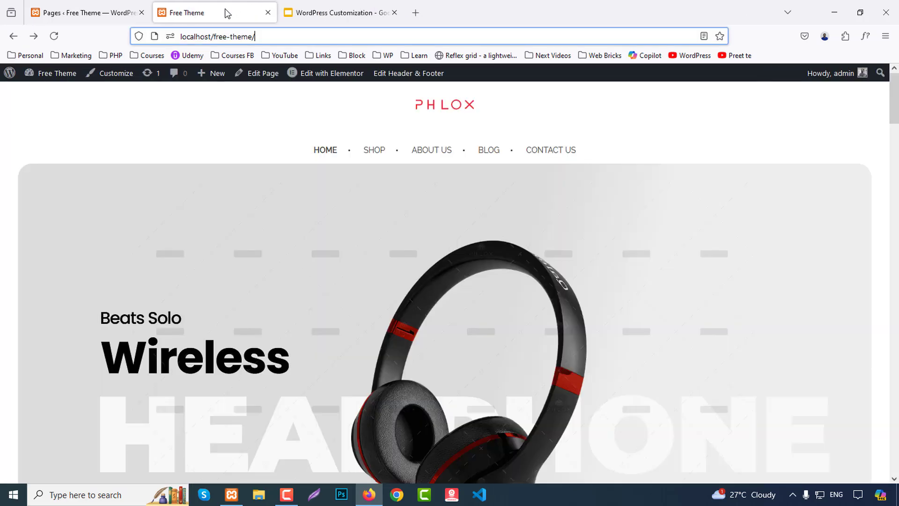
left_click(446, 100)
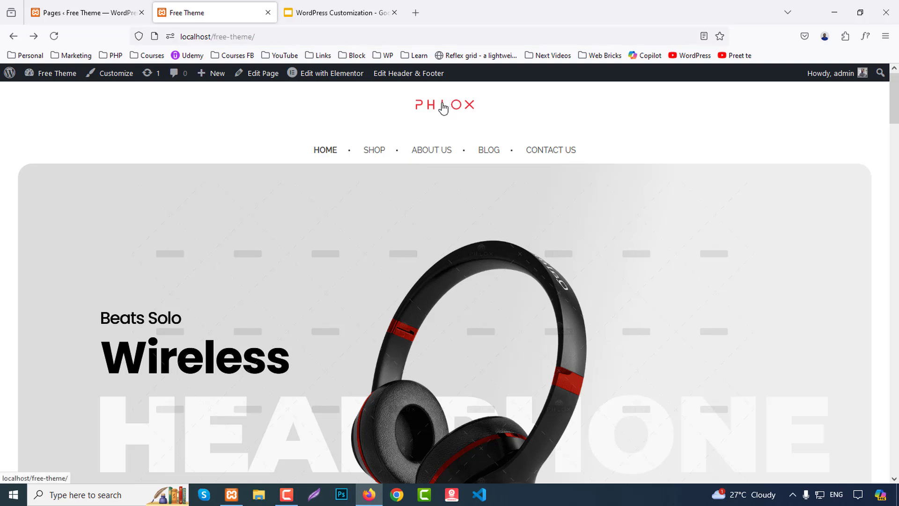
left_click(443, 108)
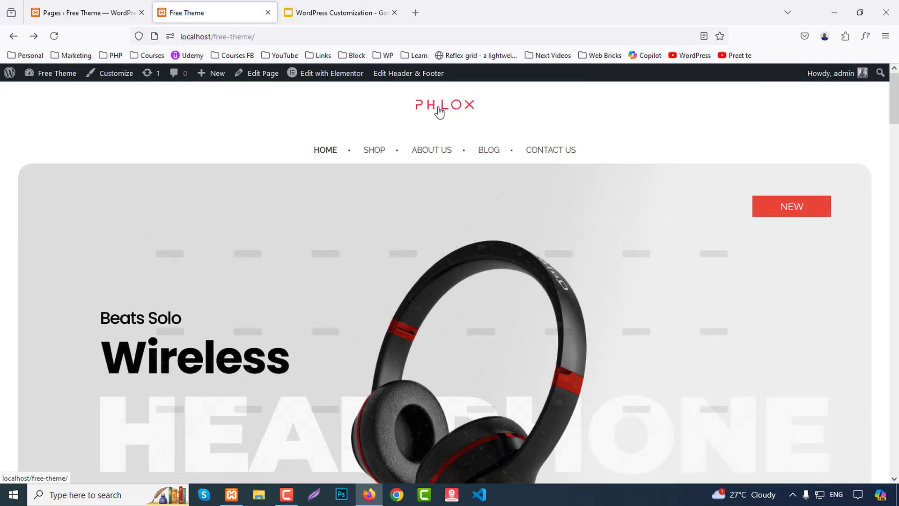
- Open Phlox's Demo Importer from the WordPress admin in a new browser tab and switch to it
left_click(80, 10)
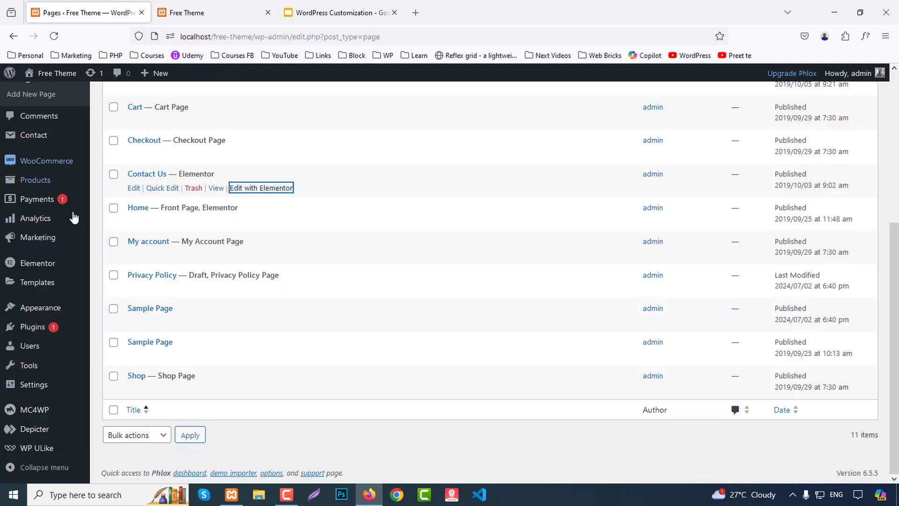
mouse_move(56, 307)
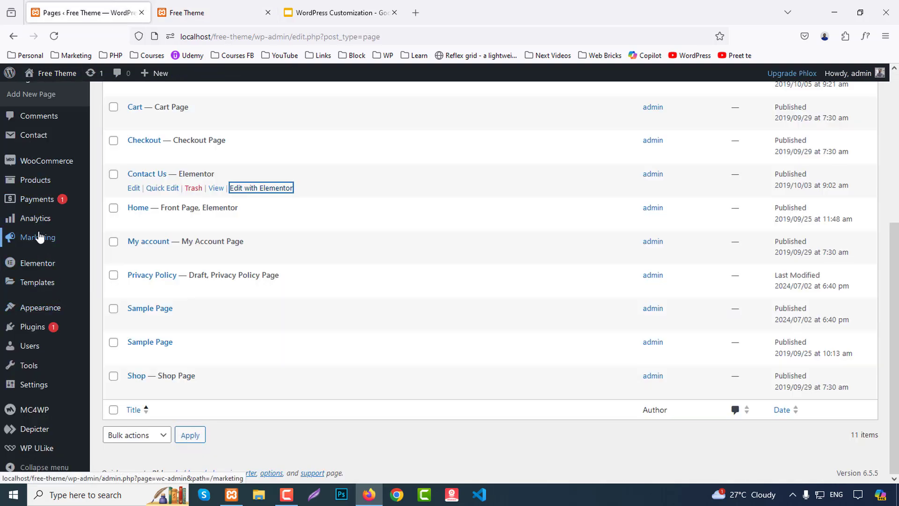
scroll(47, 187, "up", 4)
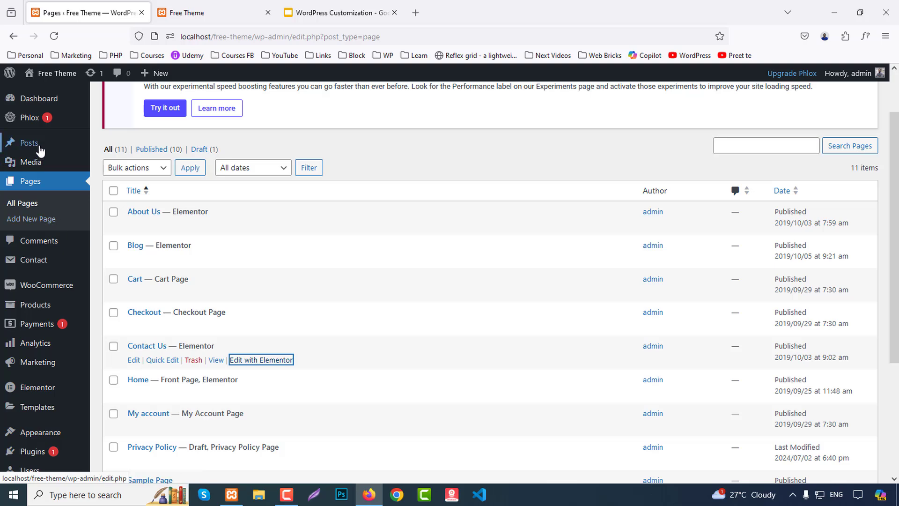
scroll(40, 150, "up", 2)
mouse_move(42, 117)
middle_click(126, 151)
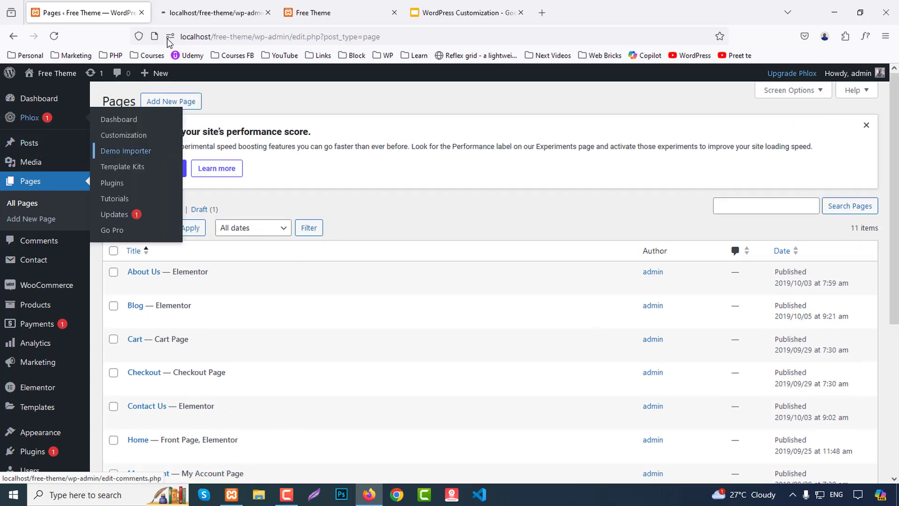
left_click(209, 12)
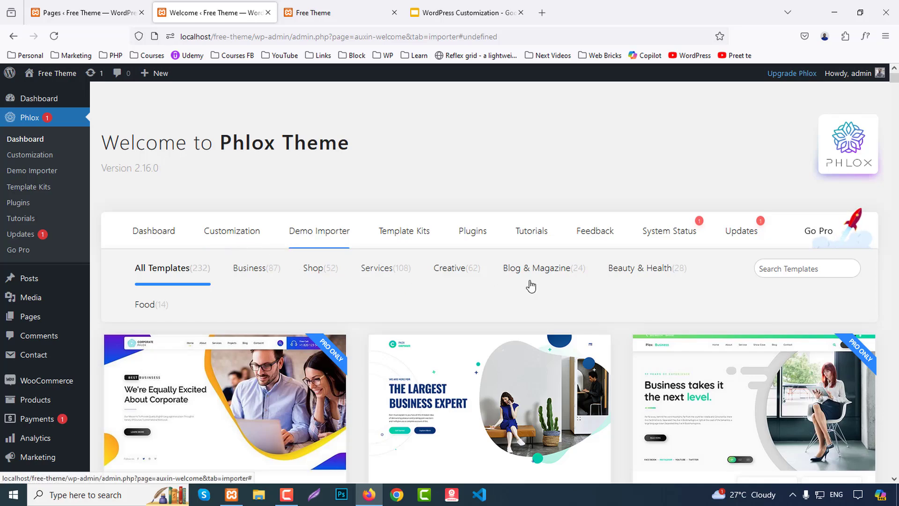
- Browse the demo templates under All Templates, comparing the importable ones with those marked Pro only
scroll(544, 274, "down", 15)
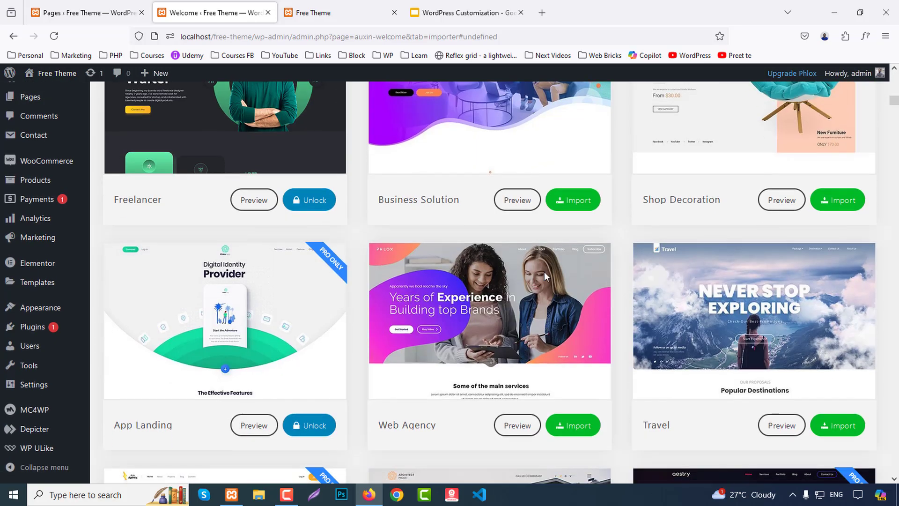
scroll(544, 271, "down", 20)
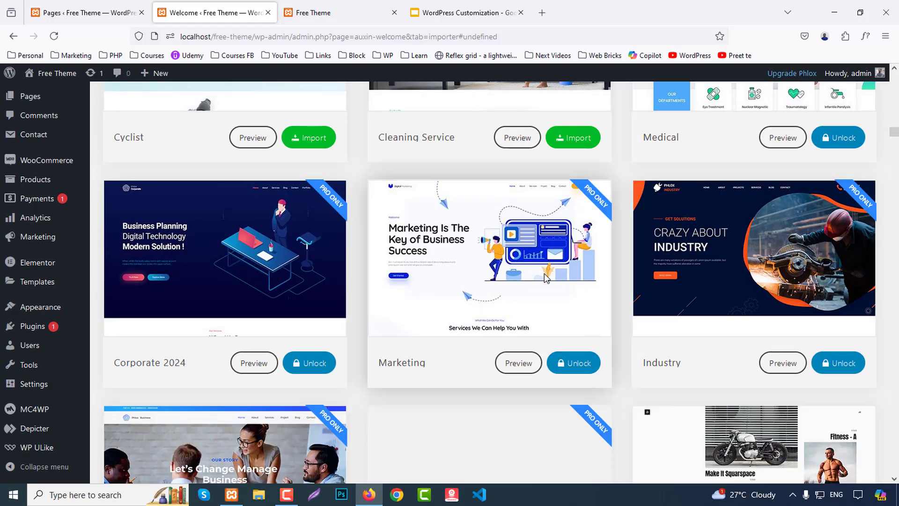
scroll(545, 274, "down", 18)
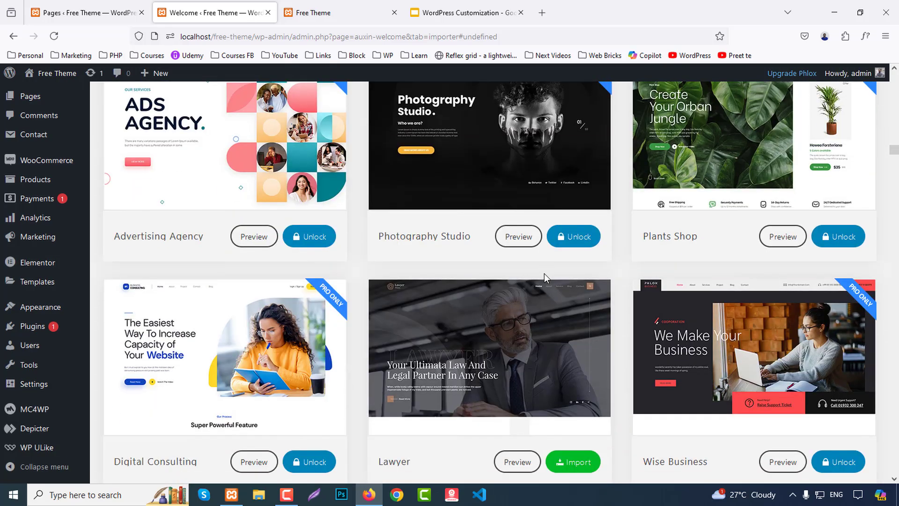
scroll(544, 273, "up", 1)
scroll(544, 273, "down", 5)
scroll(544, 274, "up", 10)
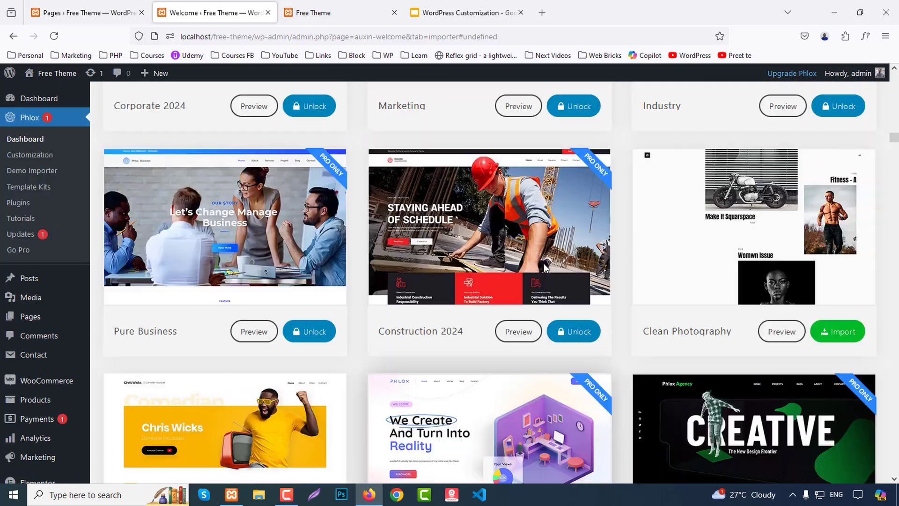
scroll(544, 268, "up", 20)
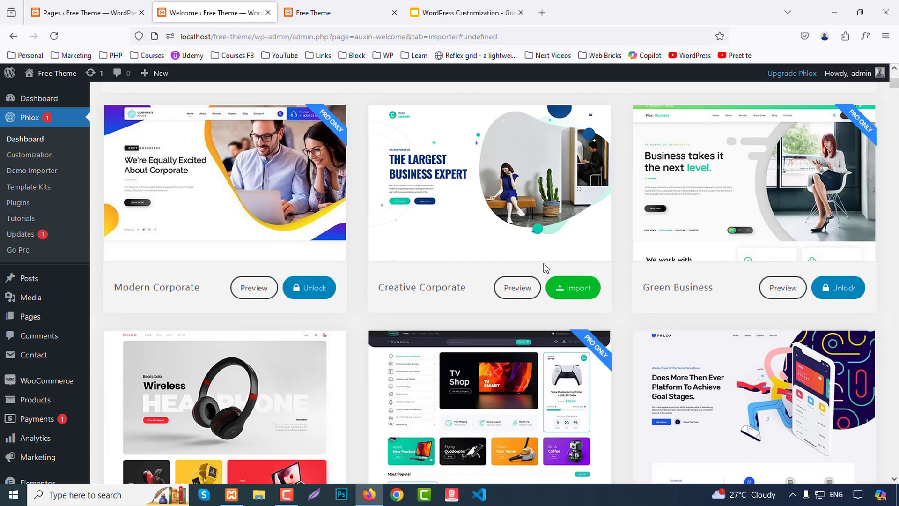
scroll(543, 267, "up", 5)
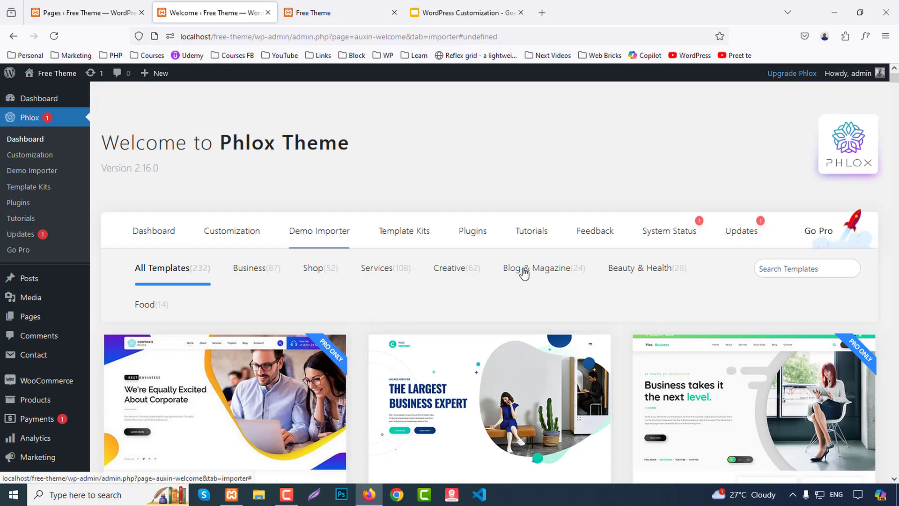